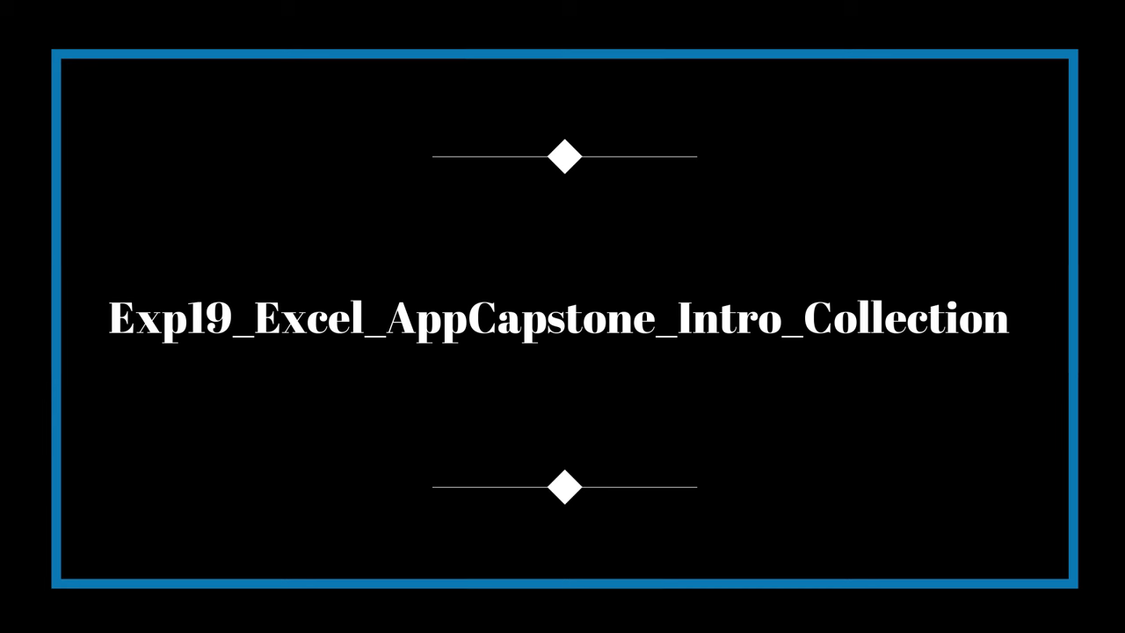
Step: Select the title line of the Exp19_Excel_AppCapstone_Intro_Collection instructions
double_click(426, 216)
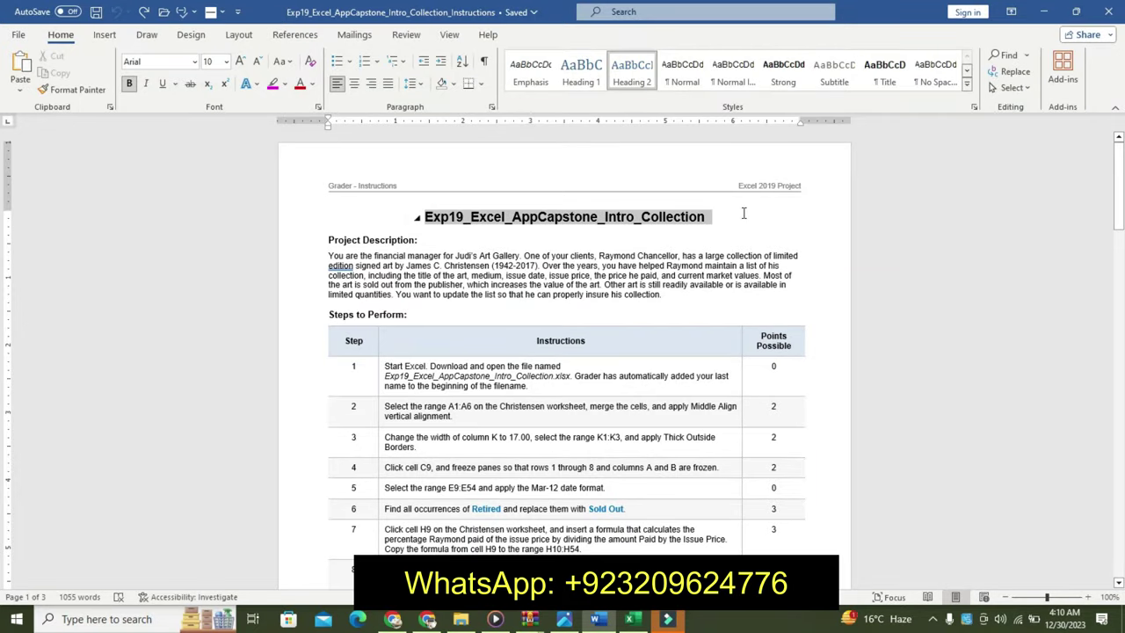
Step: Highlight the title yellow, then enlarge the Project Description heading and paragraph twice
click(808, 189)
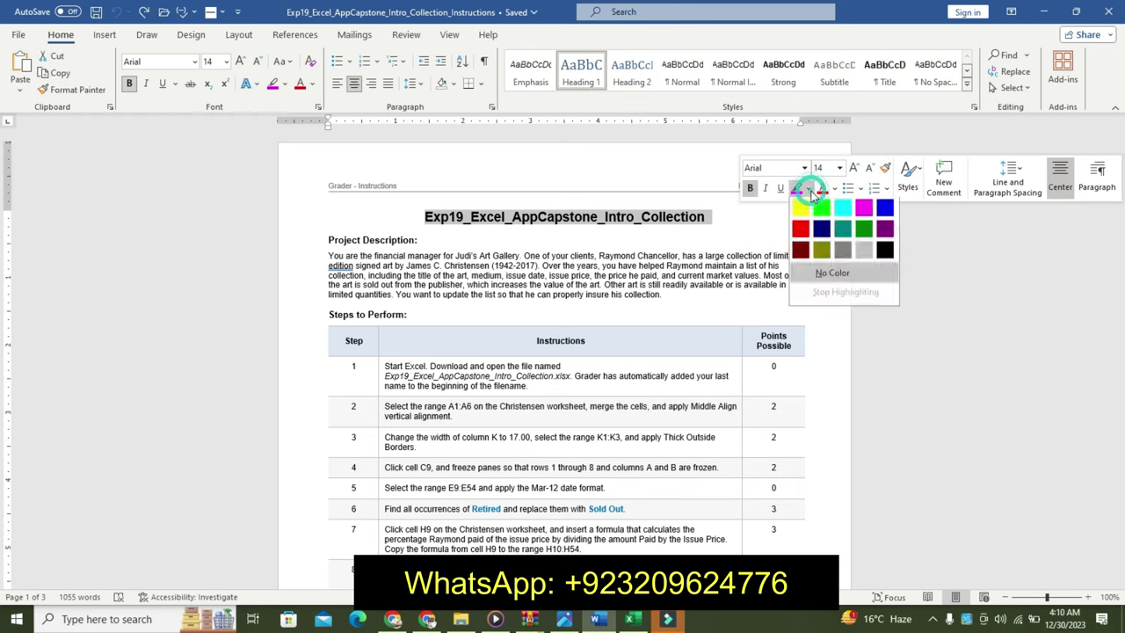
click(799, 205)
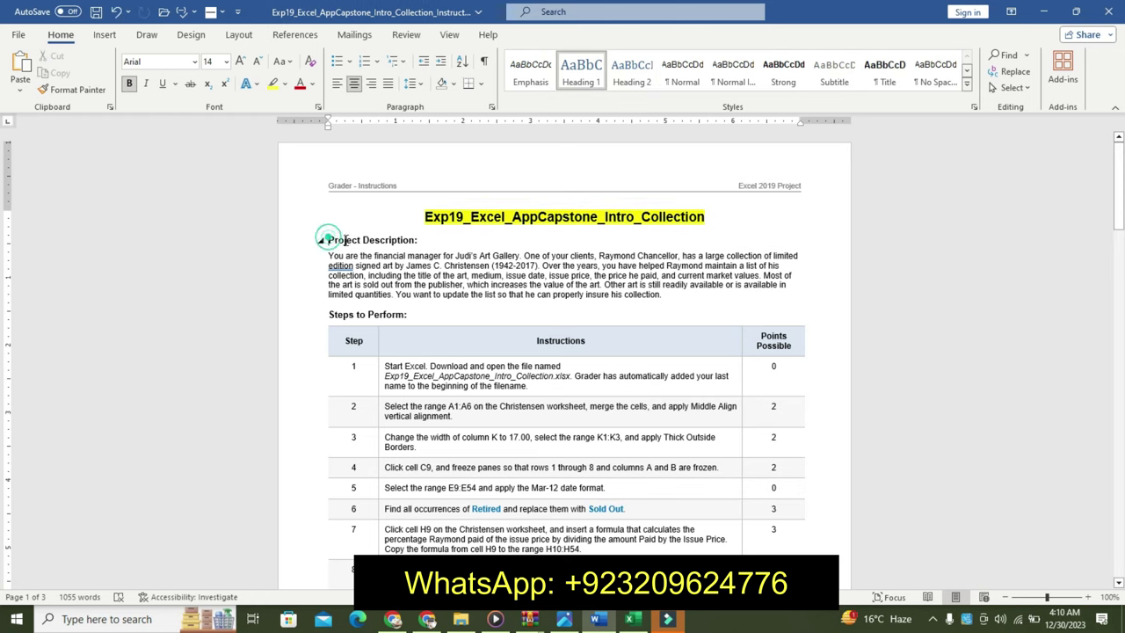
drag(322, 236, 791, 297)
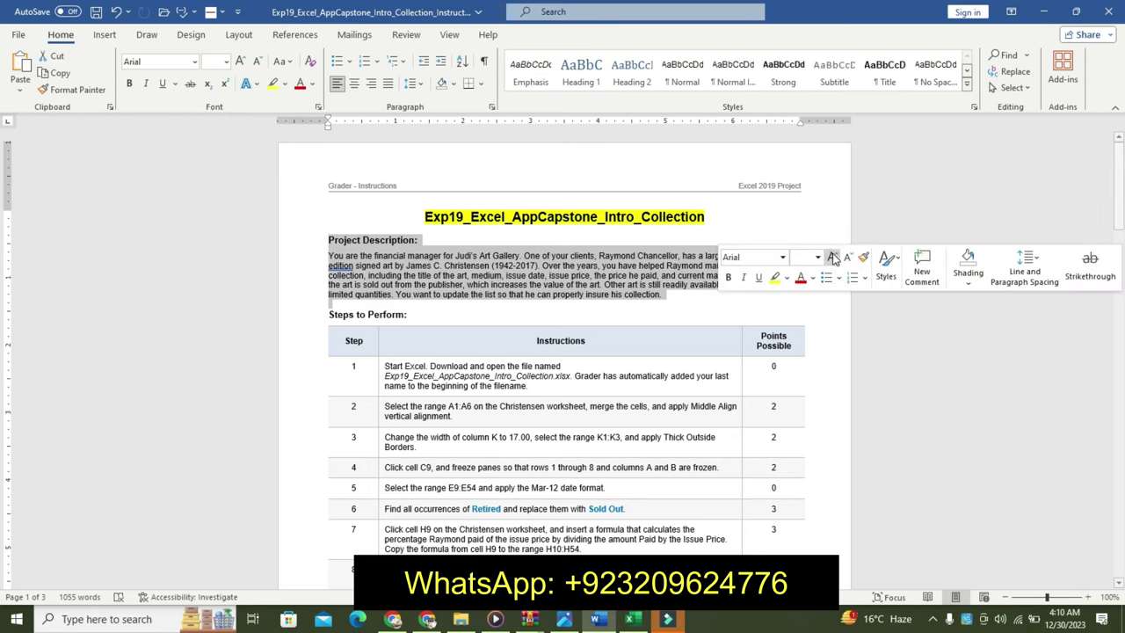
click(832, 256)
click(832, 257)
click(728, 277)
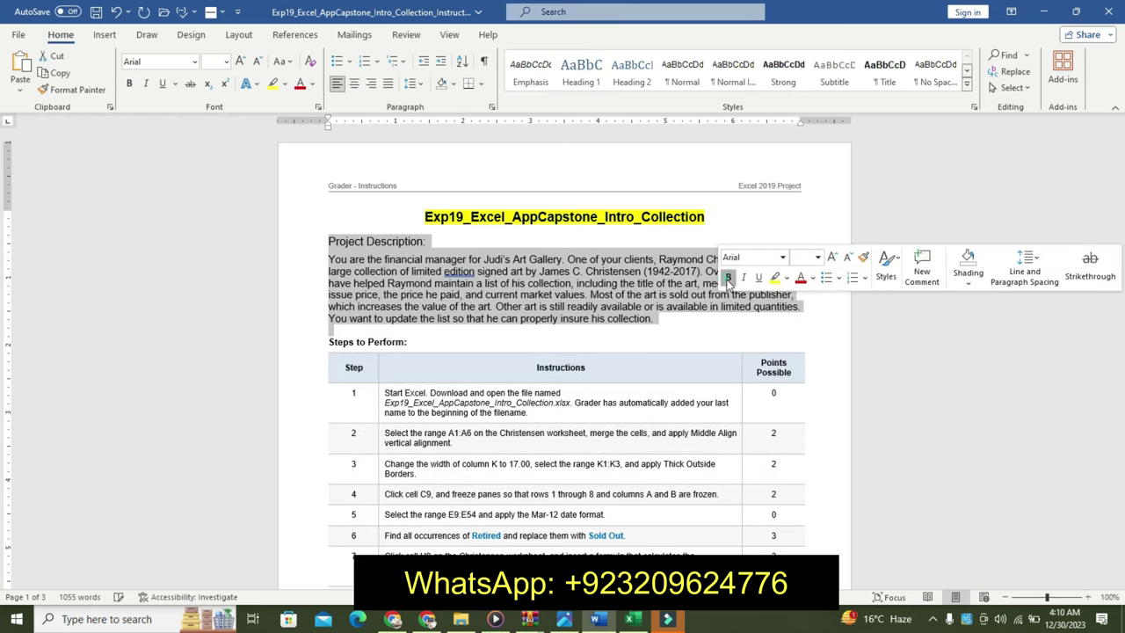
Step: Make the Project Description text bold and highlight it turquoise
click(727, 278)
click(787, 278)
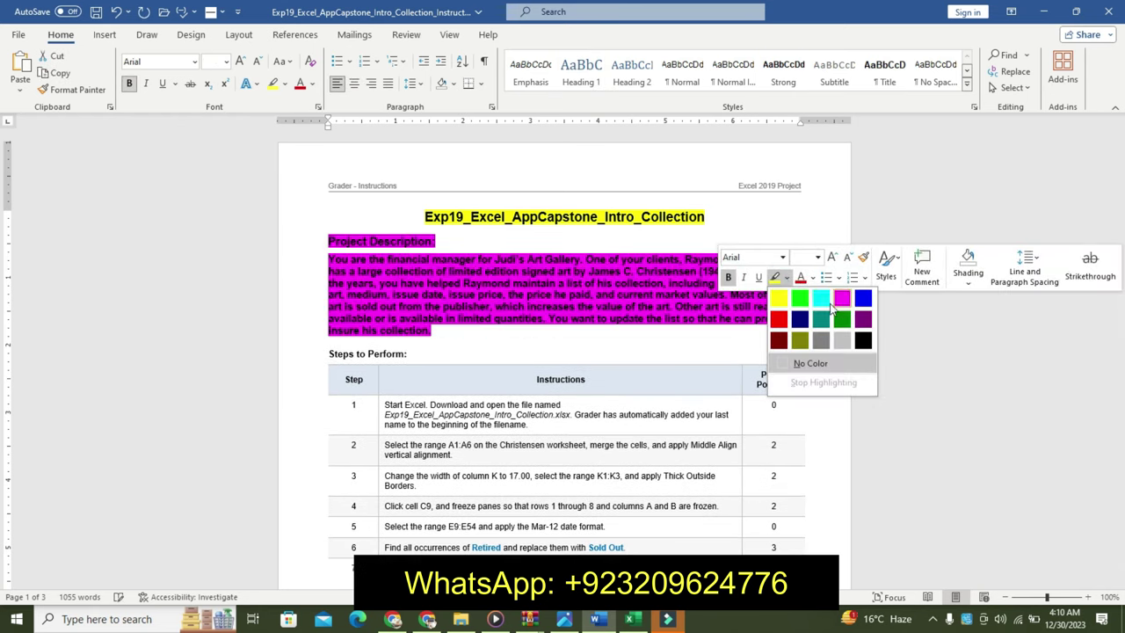
click(820, 298)
click(514, 308)
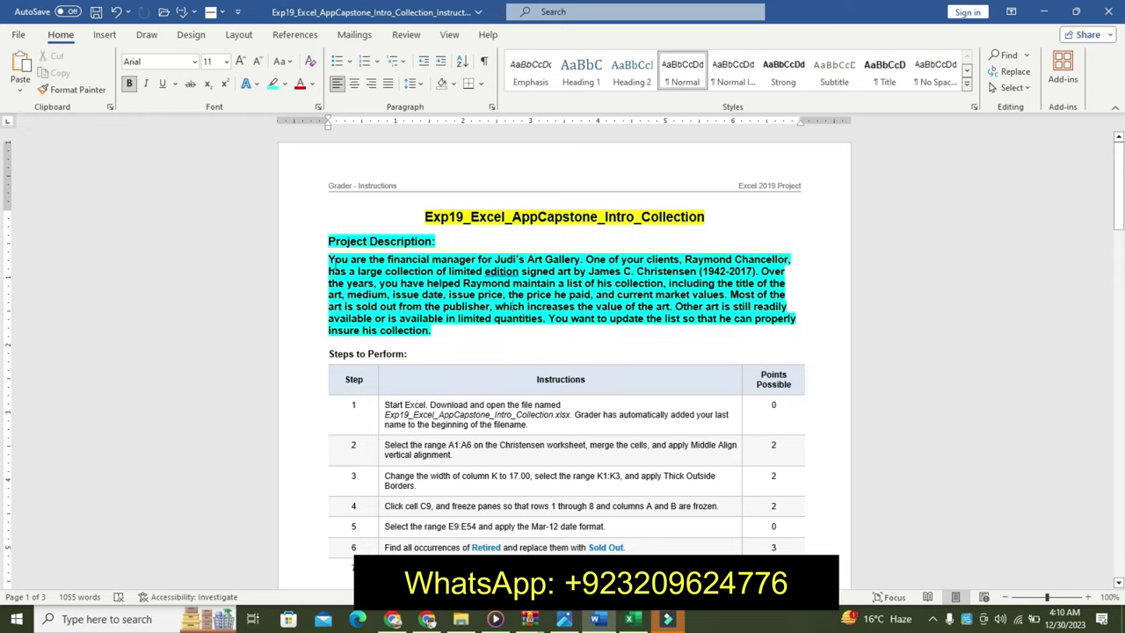
drag(329, 262, 534, 326)
mouse_move(330, 261)
mouse_down()
mouse_move(500, 341)
mouse_move(490, 322)
mouse_up()
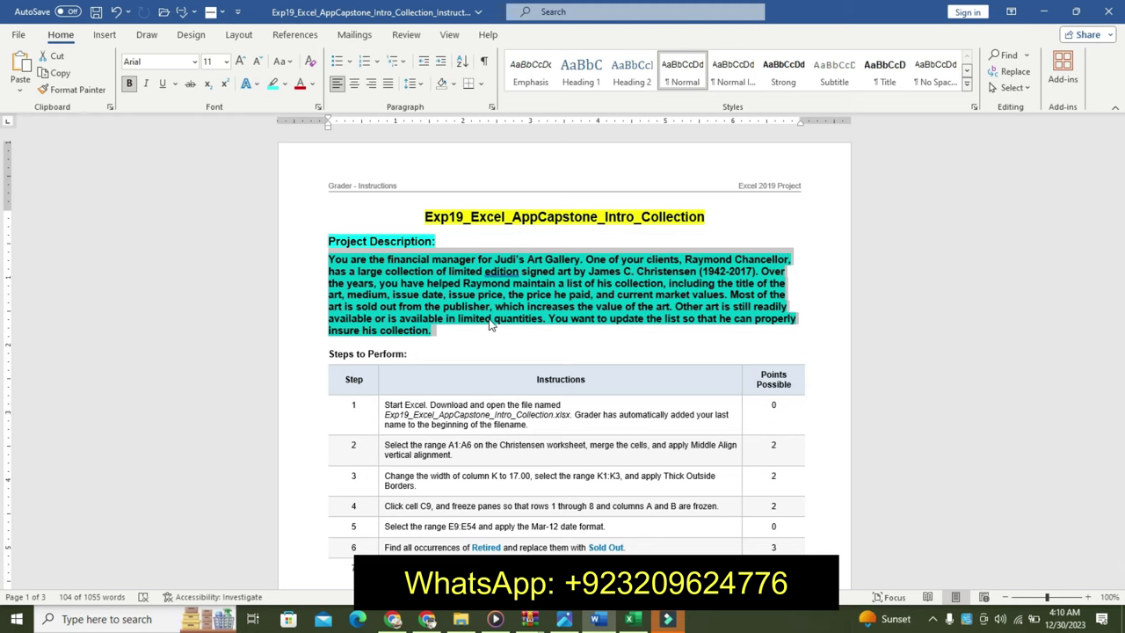
Step: Check the Excel workbook's Christensen and Purchase sheets before returning to Word
click(630, 619)
click(317, 393)
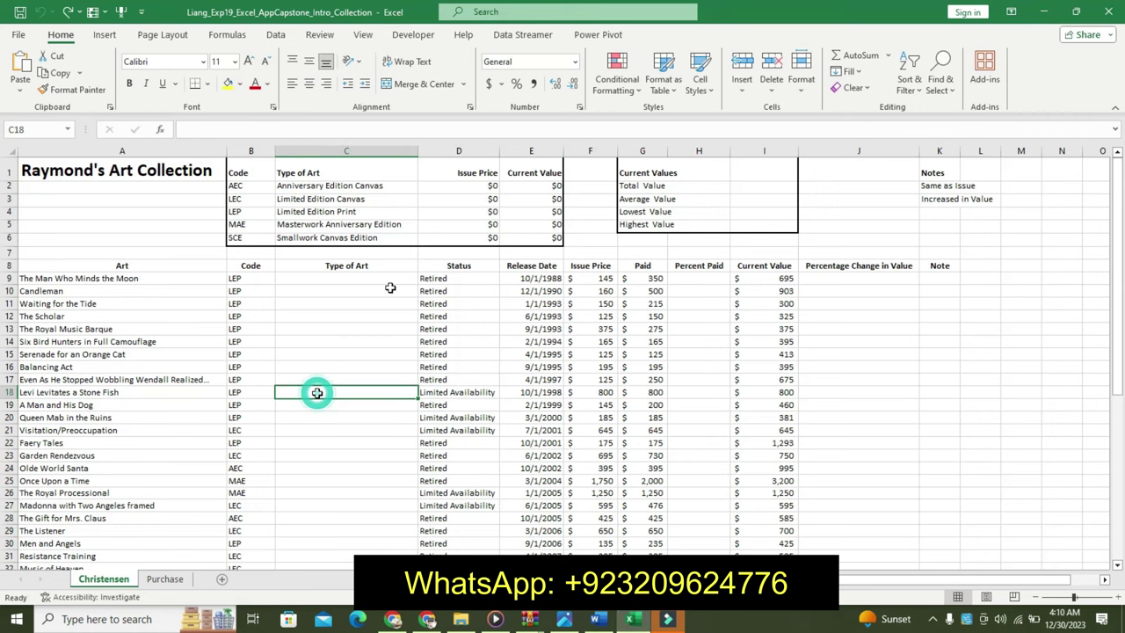
click(597, 619)
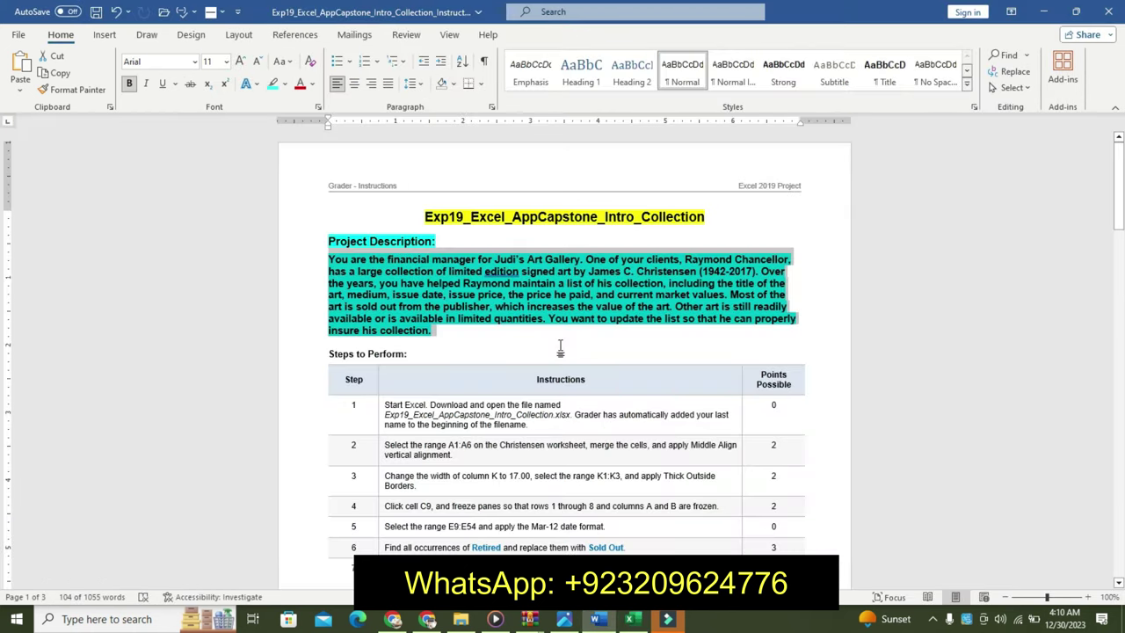
click(631, 619)
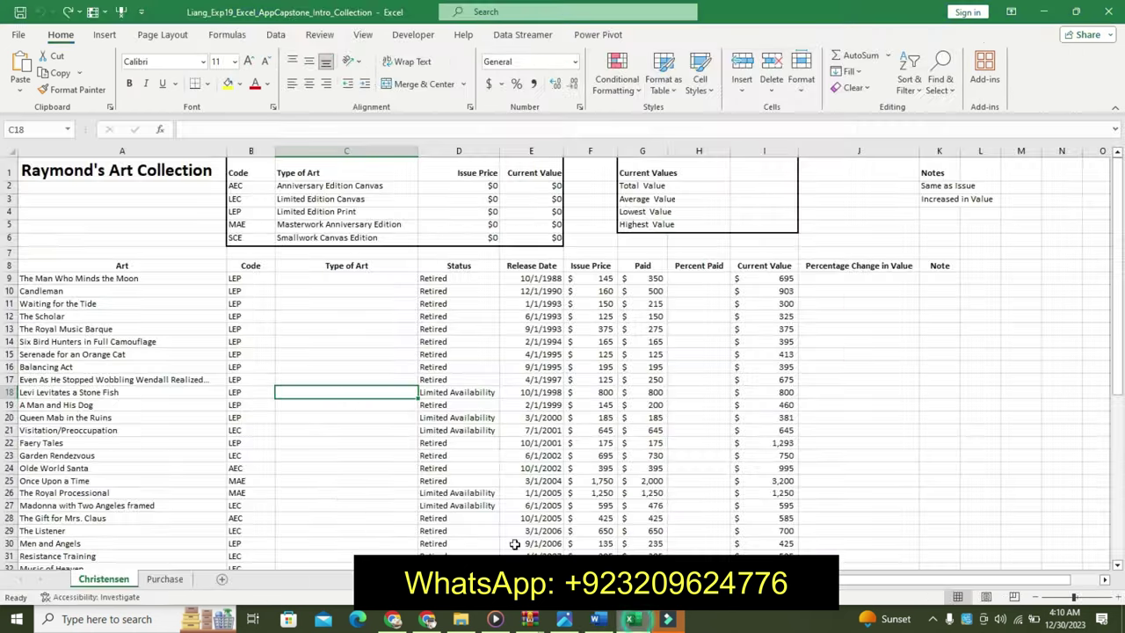
click(163, 580)
click(105, 579)
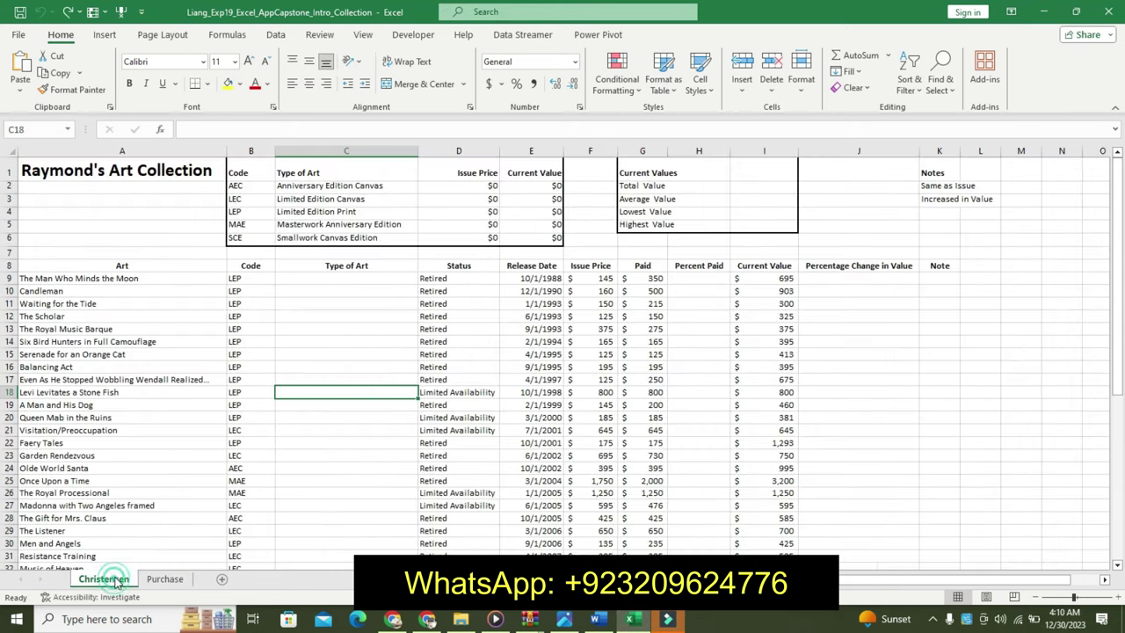
click(597, 619)
Step: Undo the Project Description formatting and title highlight, then move to the Steps table
key(ctrl+z)
key(ctrl+z)
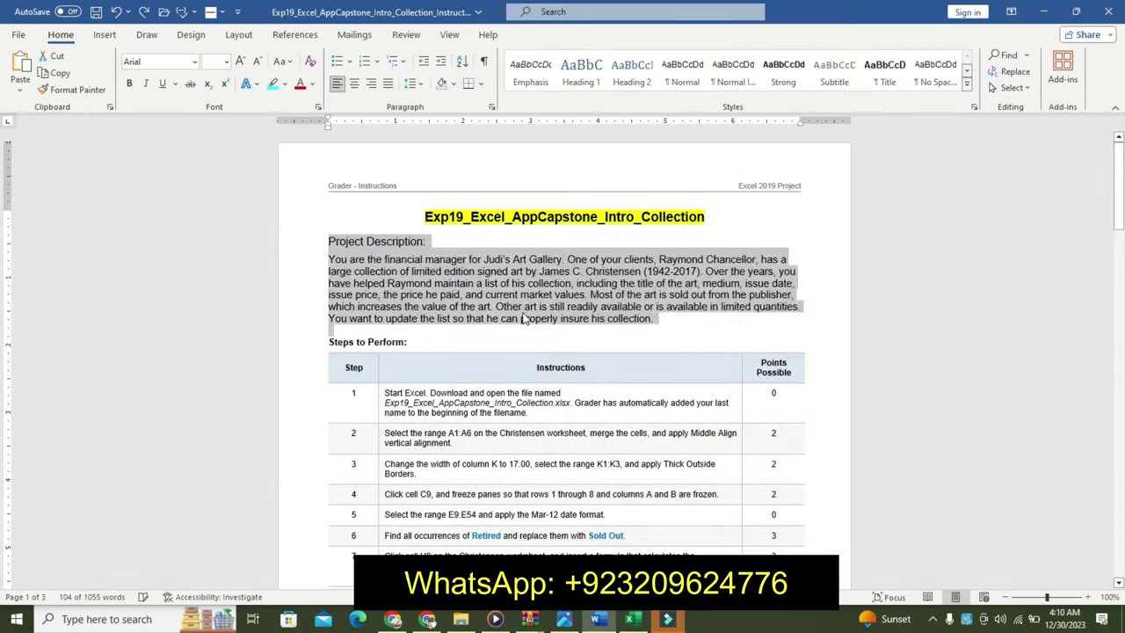
key(ctrl+z)
key(ctrl+z)
key(ctrl+z)
click(866, 383)
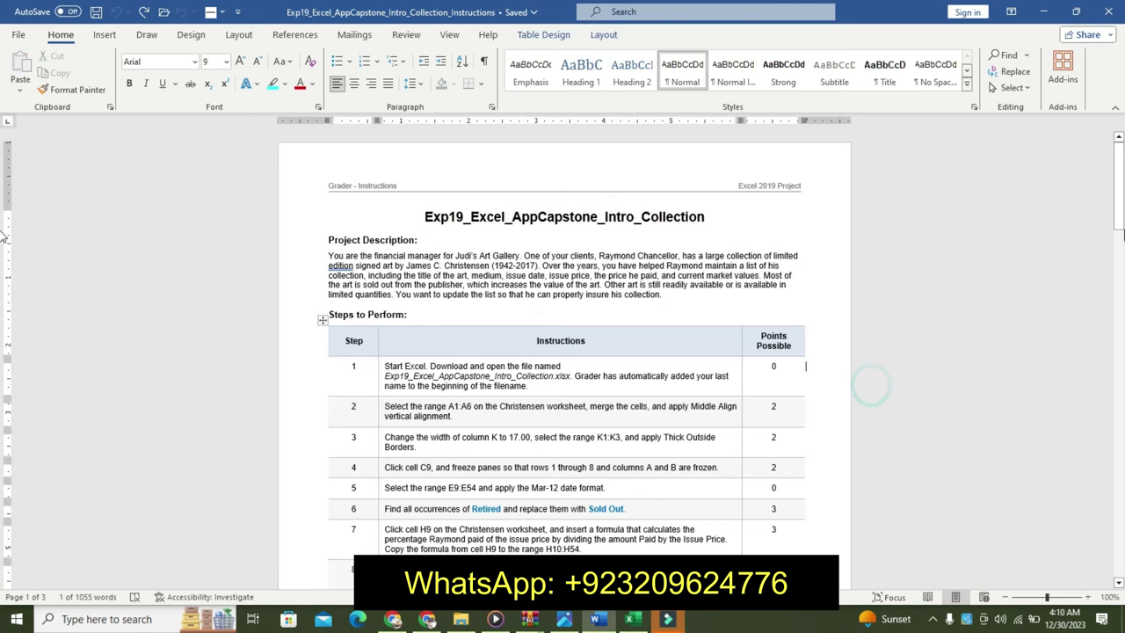
mouse_move(1119, 215)
mouse_down()
mouse_move(1120, 246)
mouse_move(1119, 222)
mouse_up()
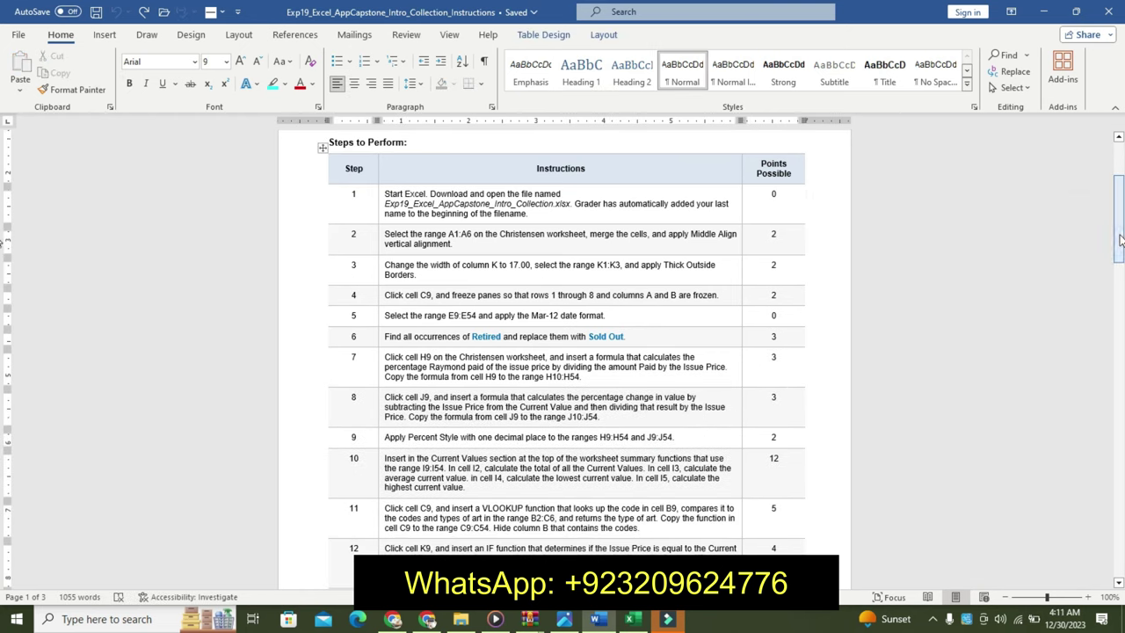
Step: Highlight step 1's text turquoise and make its file name larger and bold
click(379, 213)
click(440, 186)
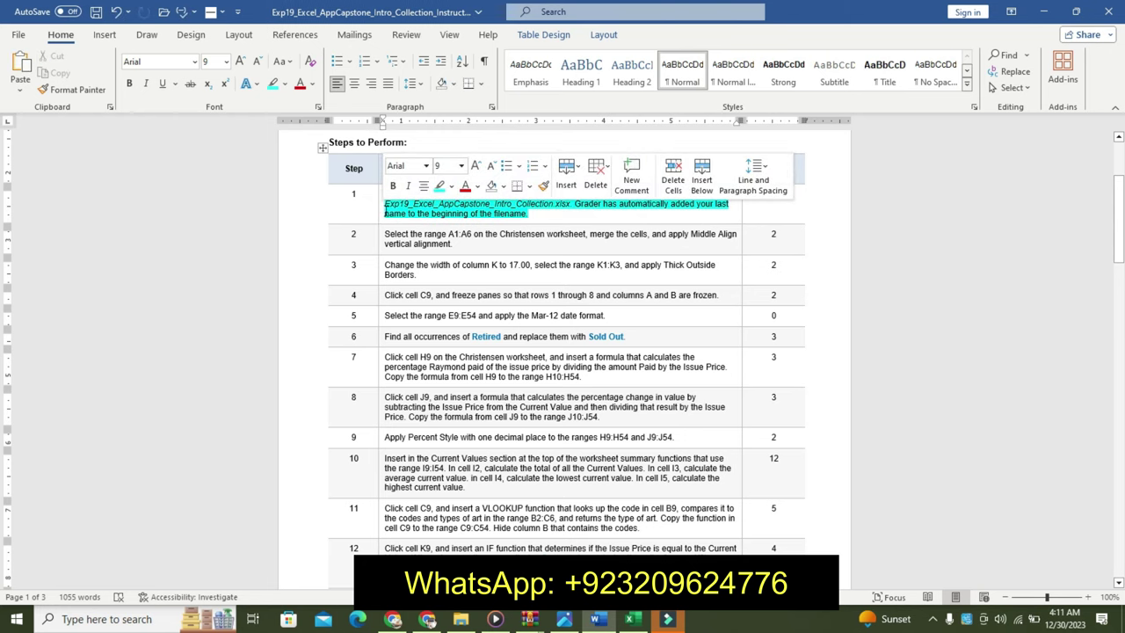
drag(385, 204, 571, 205)
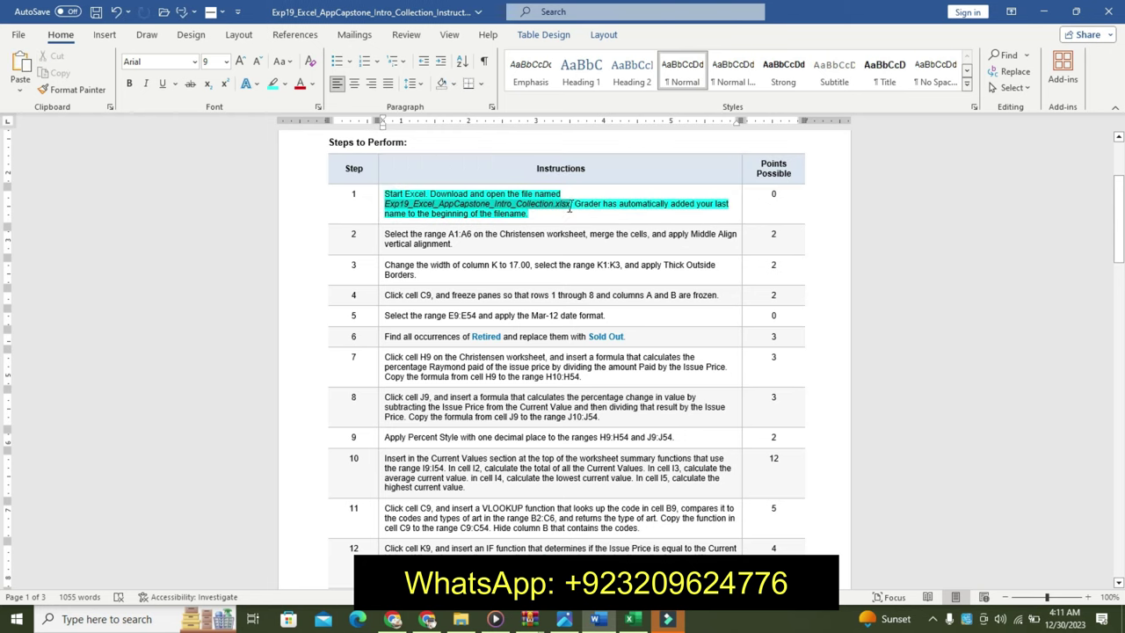
click(664, 161)
click(663, 161)
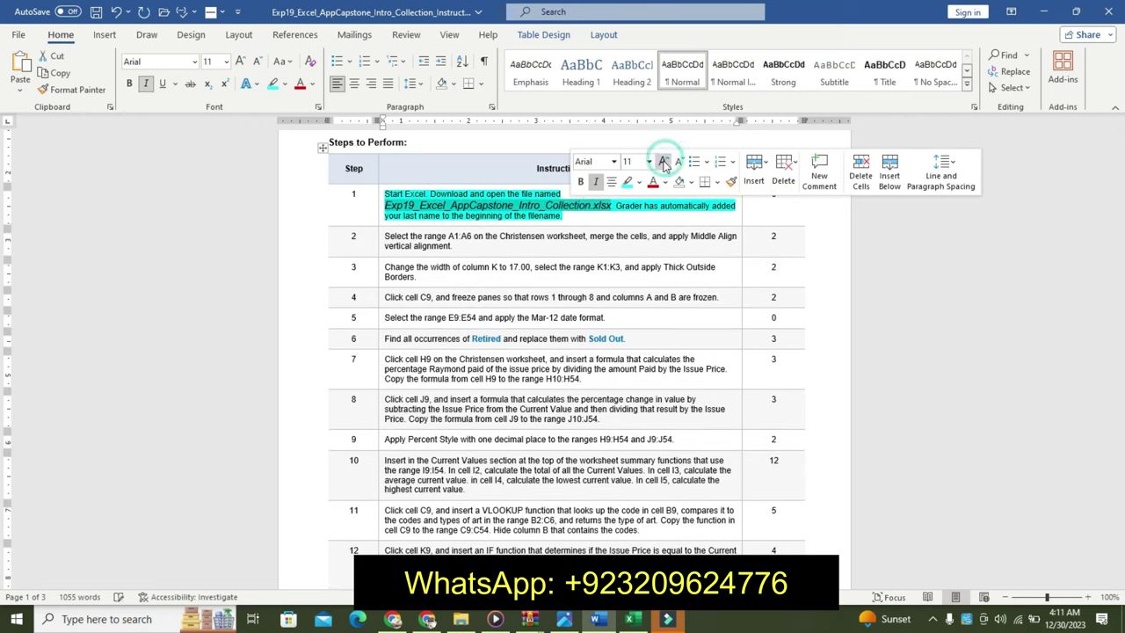
click(580, 181)
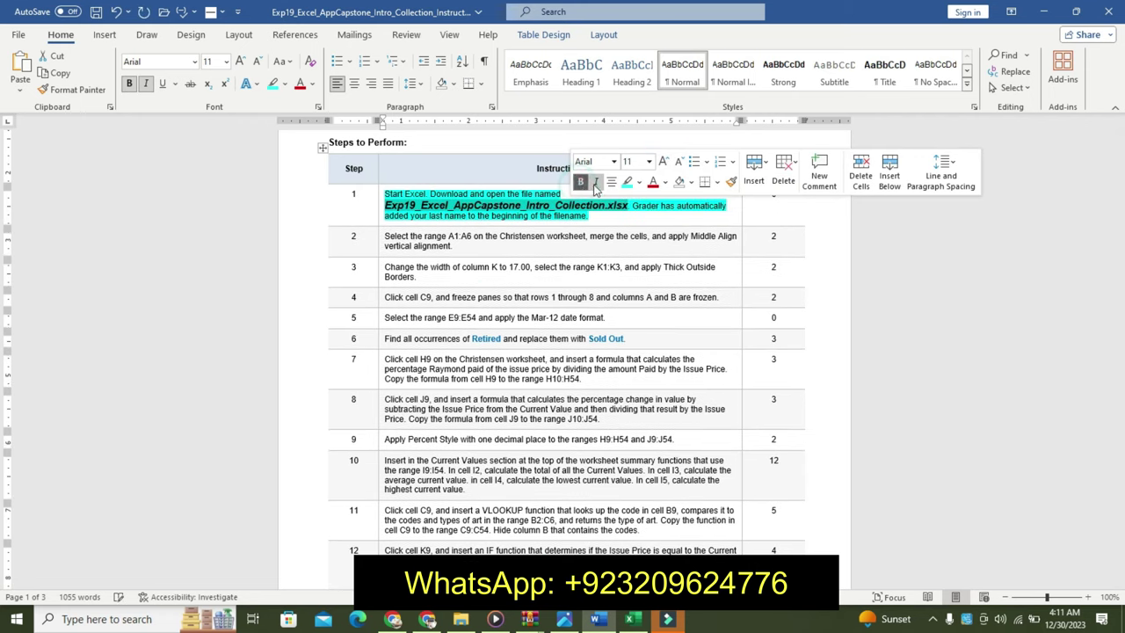
Step: Change the file name's highlight from magenta to yellow, then select cell C15 in Excel
click(639, 182)
click(695, 203)
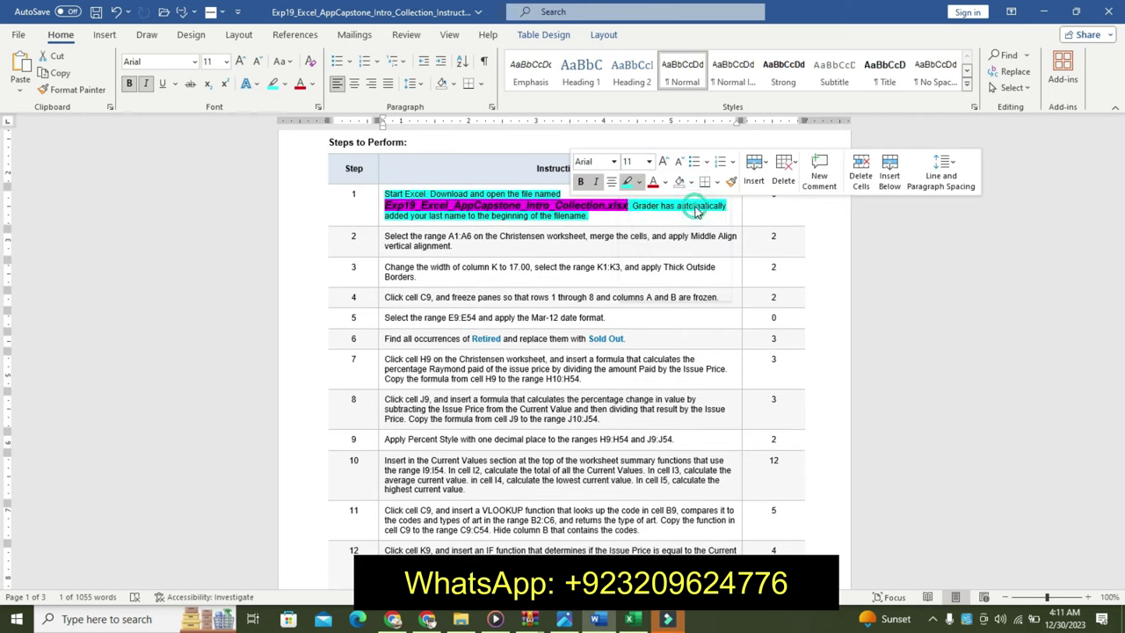
click(533, 195)
drag(385, 204, 627, 210)
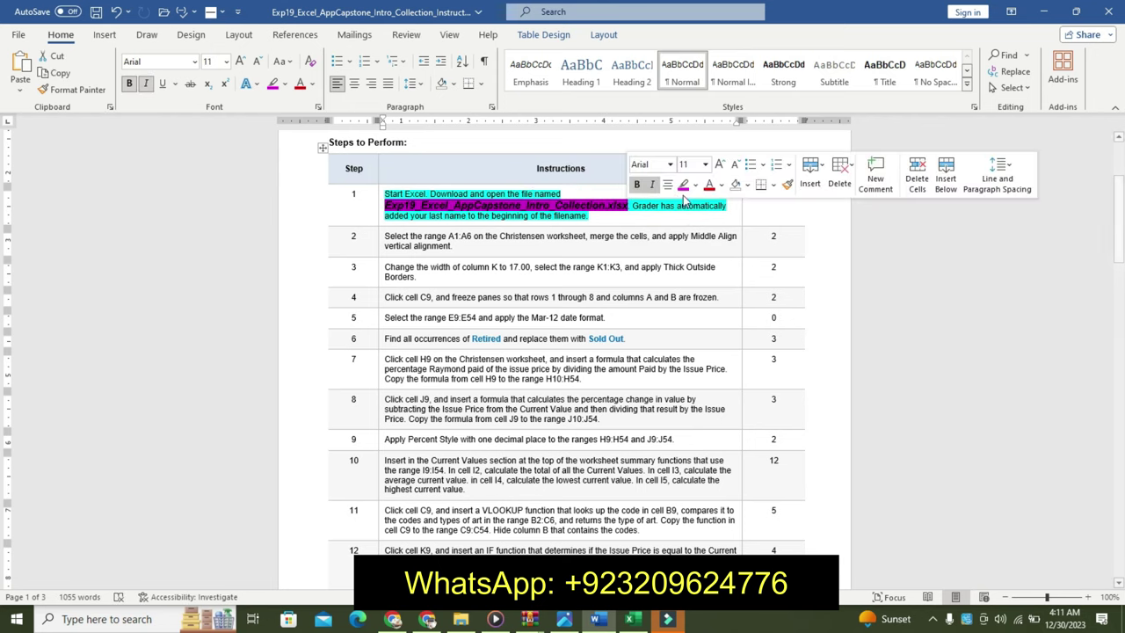
click(697, 188)
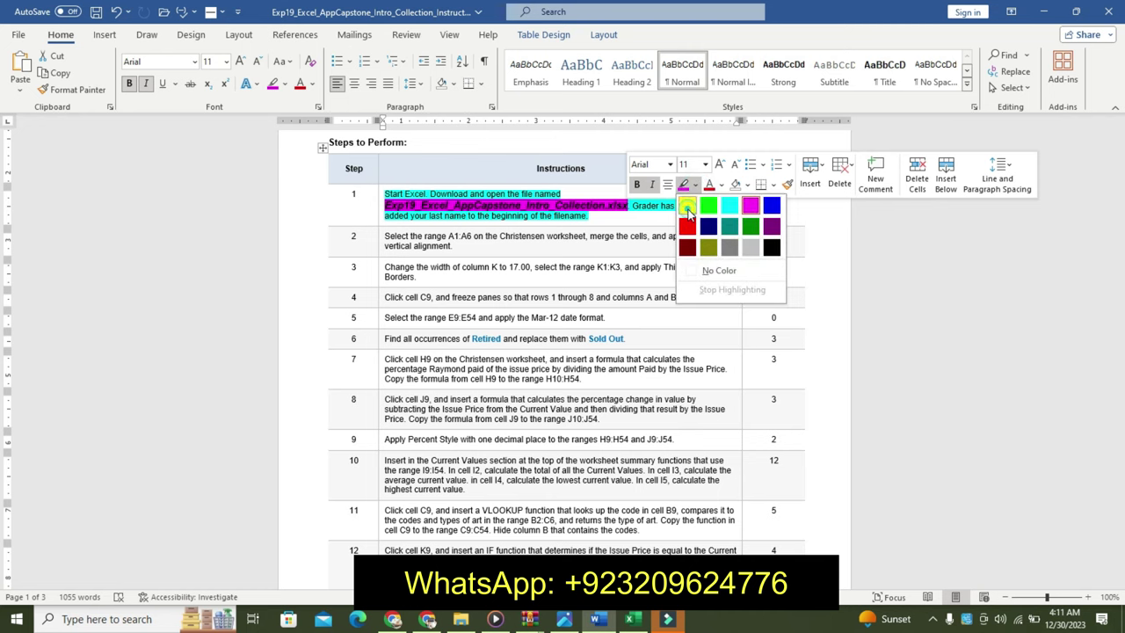
click(687, 203)
click(471, 194)
click(631, 619)
click(299, 353)
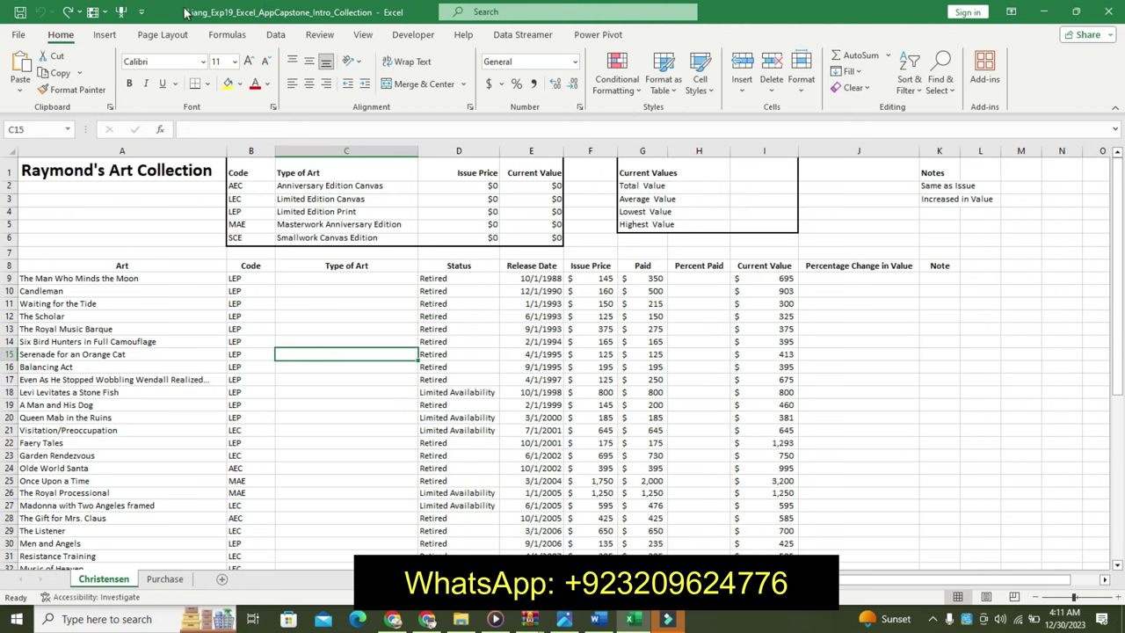
Step: Glance at the Purchase sheet, select cell B28 (AEC) on Christensen, then return to Word
click(158, 578)
click(110, 579)
click(255, 517)
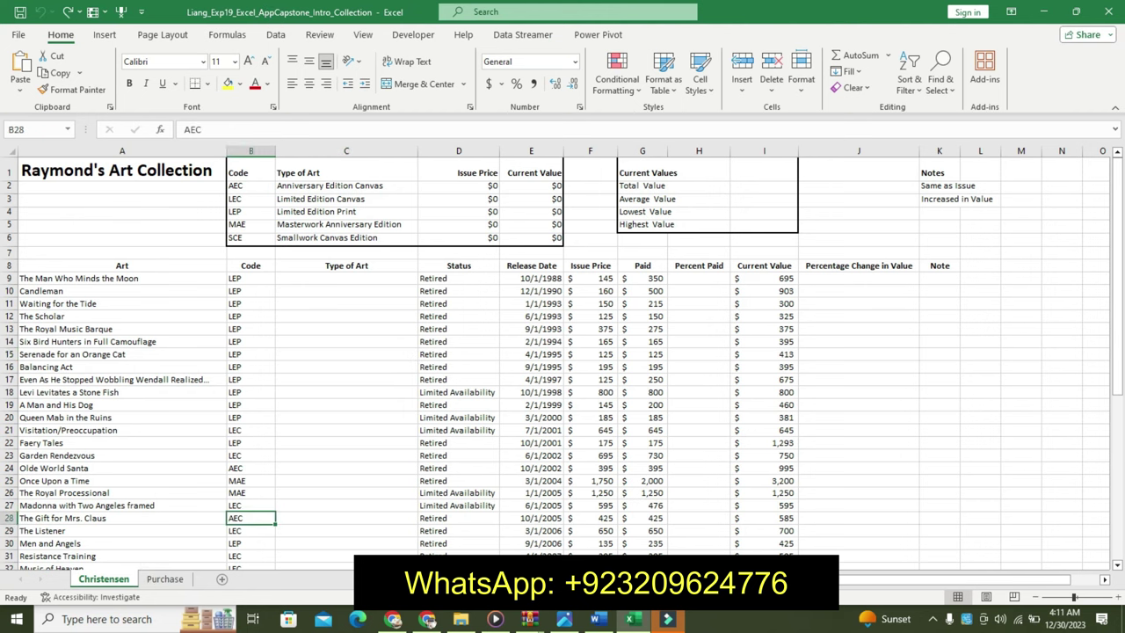
click(598, 619)
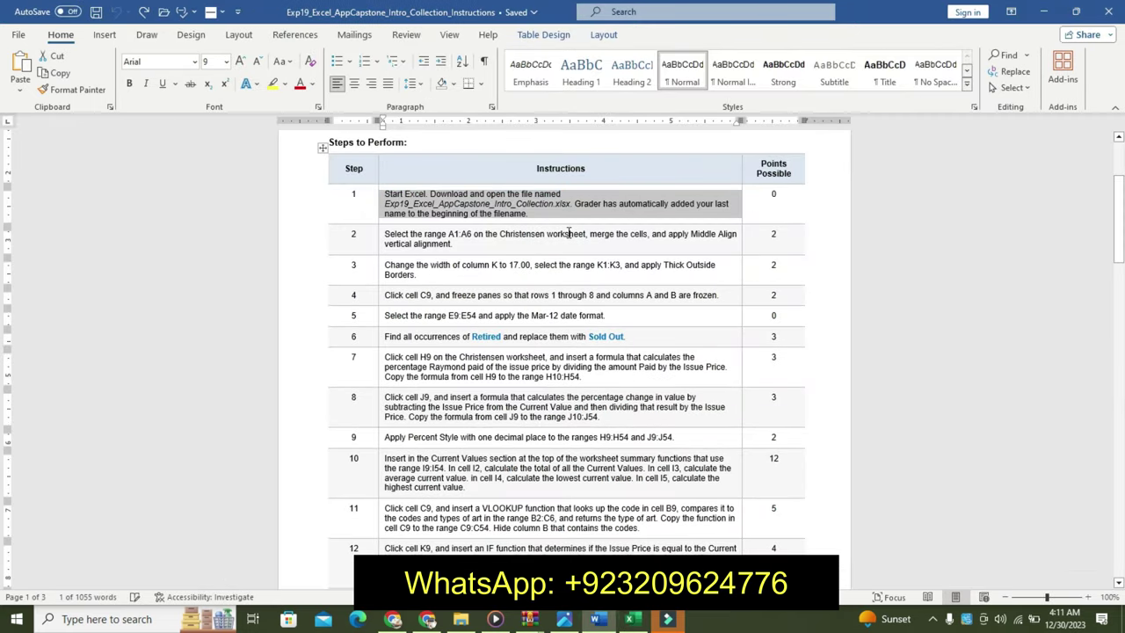
Step: Make step 2's instruction two sizes larger, bold and highlighted turquoise
click(376, 240)
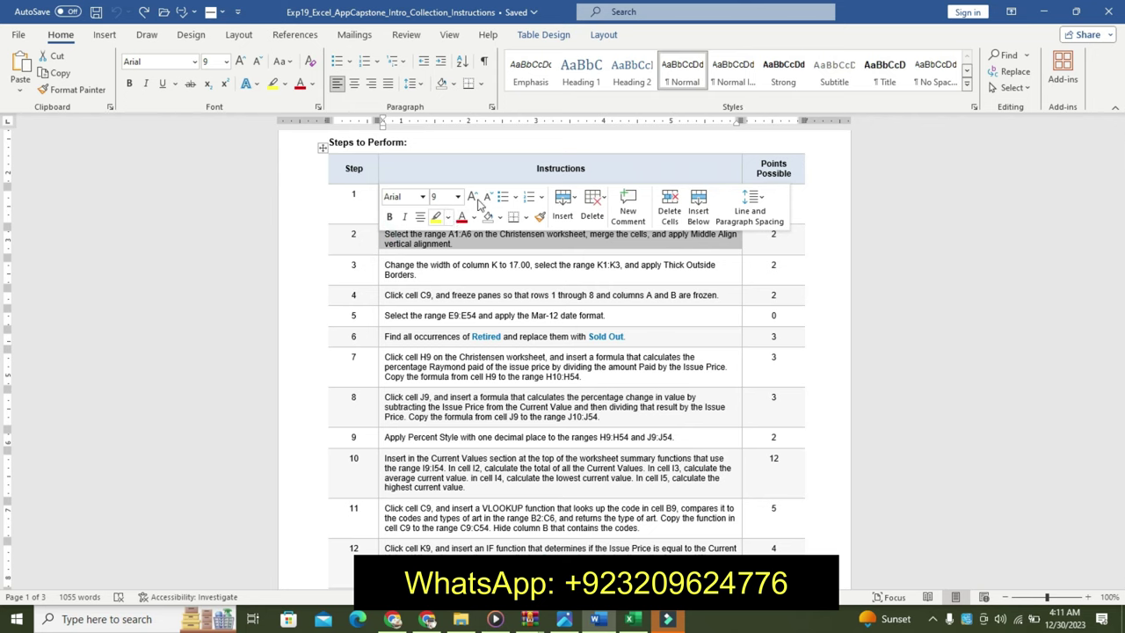
click(473, 197)
click(473, 197)
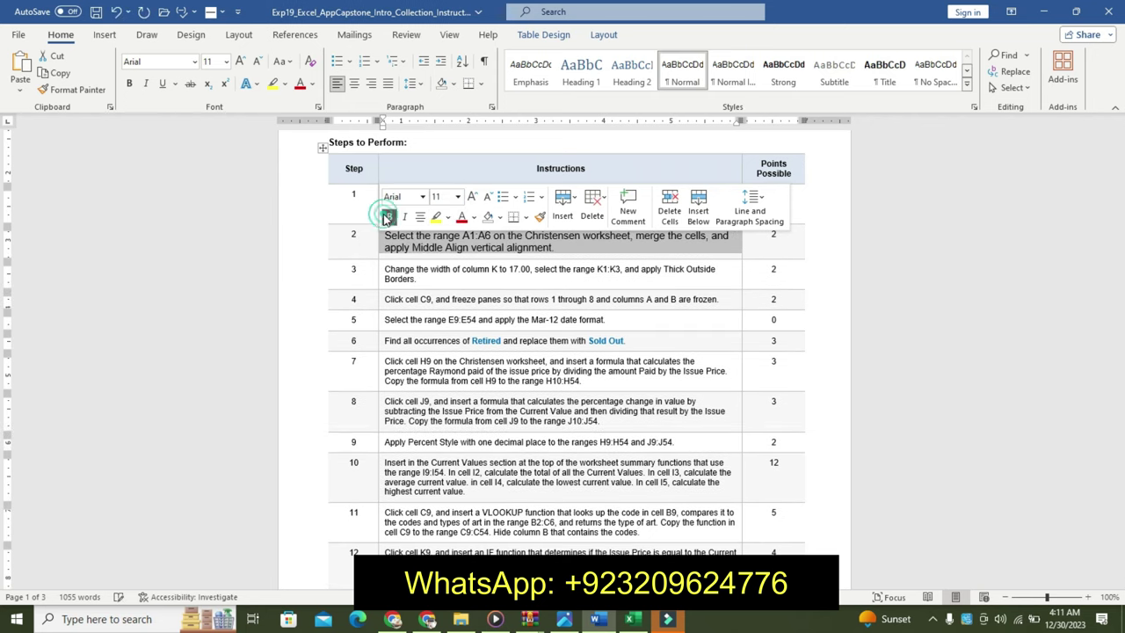
click(389, 217)
click(449, 219)
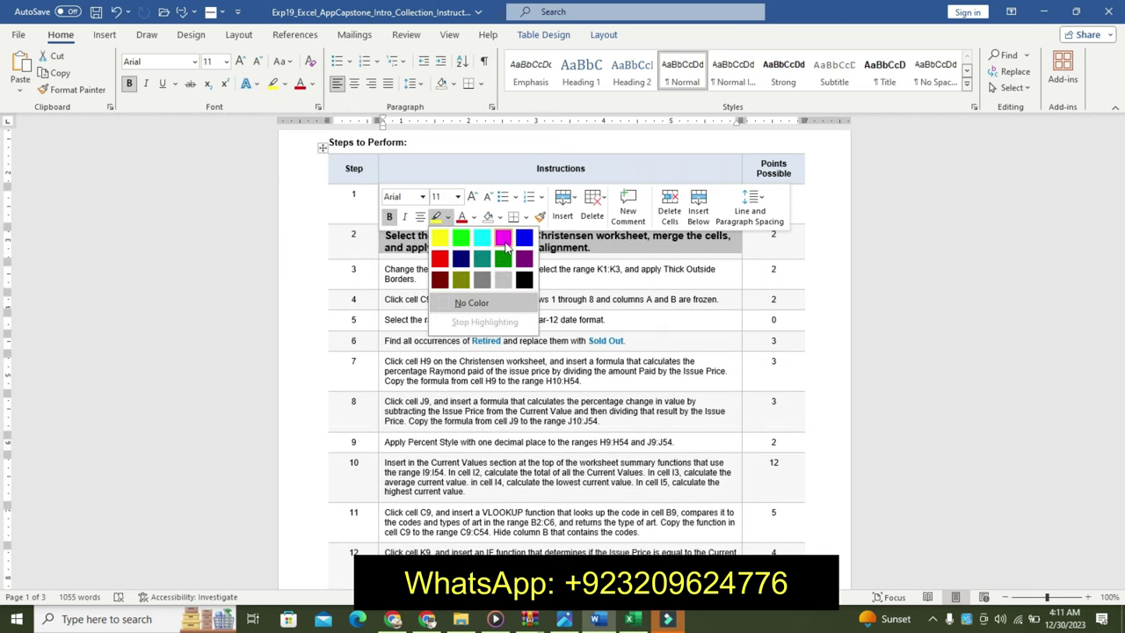
click(482, 238)
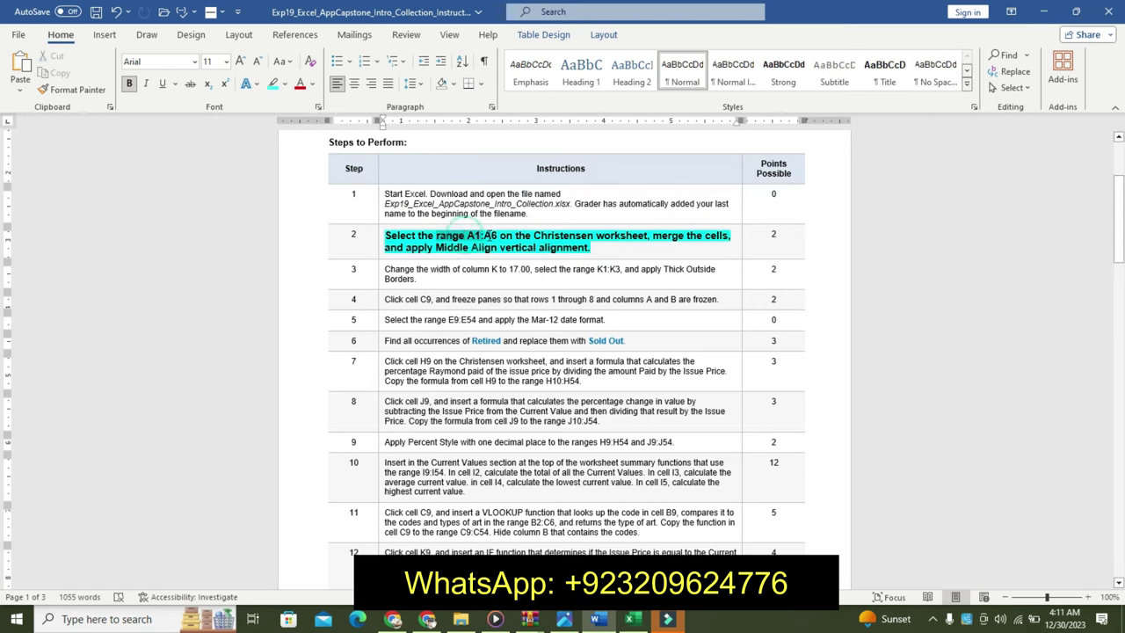
Step: Mark 'A1:A6' and 'Christensen worksheet' in step 2, then click Excel's Name Box
drag(468, 236, 497, 237)
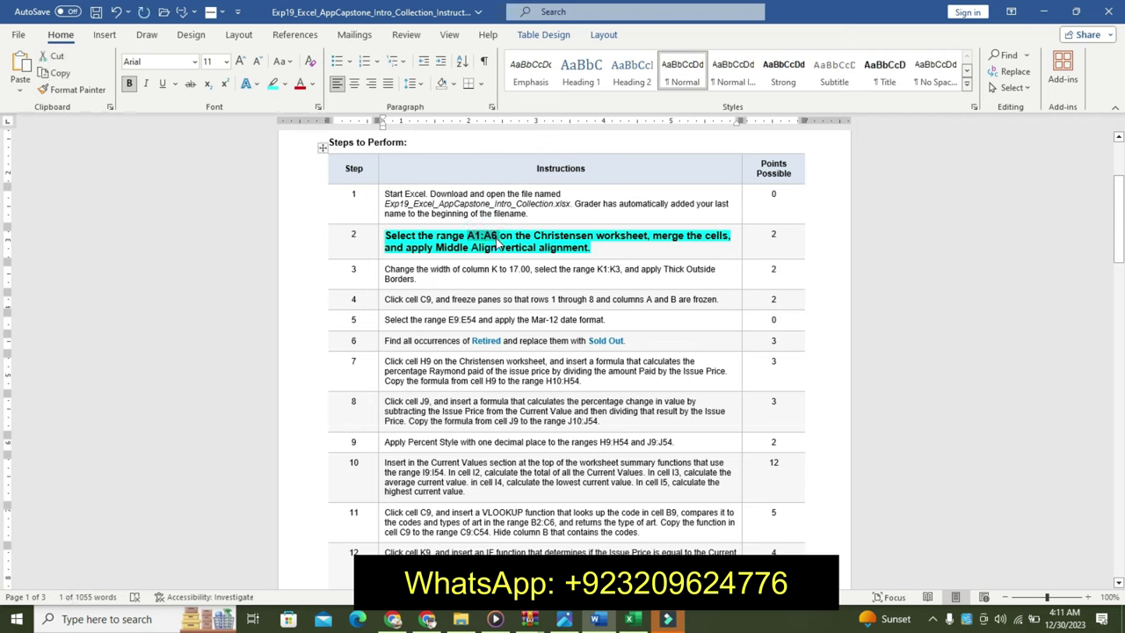
drag(534, 235, 648, 235)
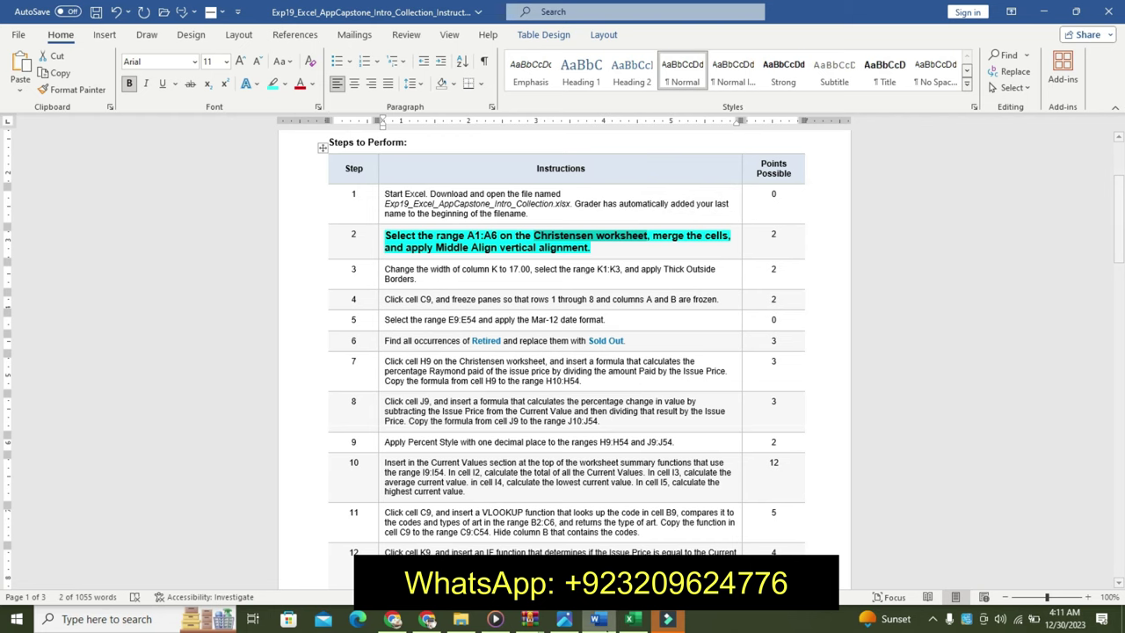
click(630, 619)
click(47, 129)
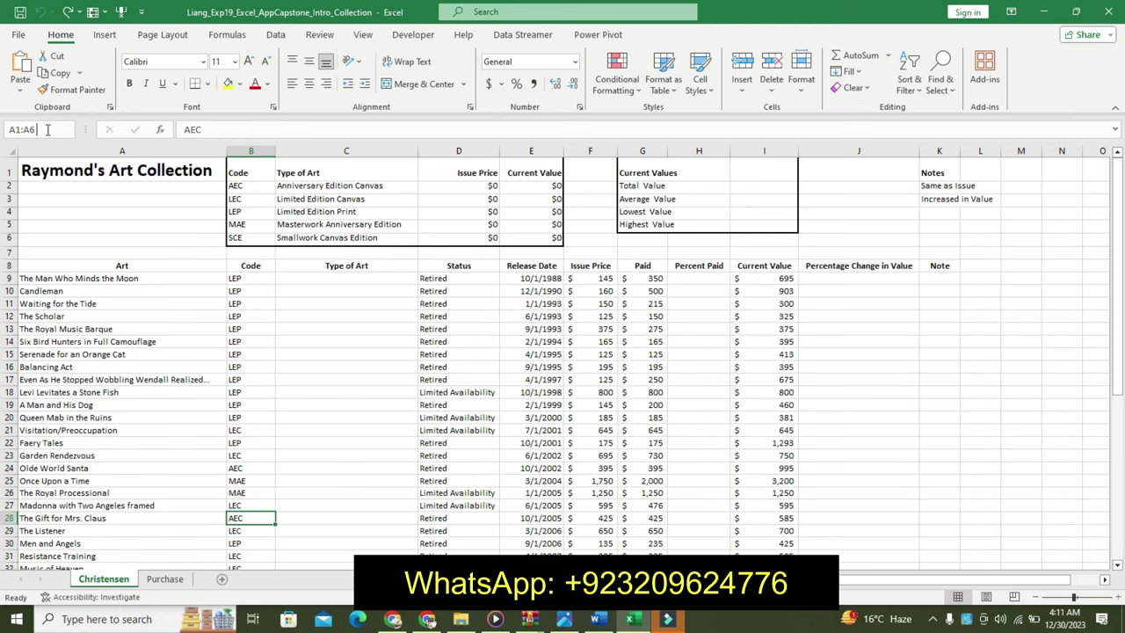
Step: Select A1:A6 and merge it into one cell using Merge Cells
key(Return)
click(600, 620)
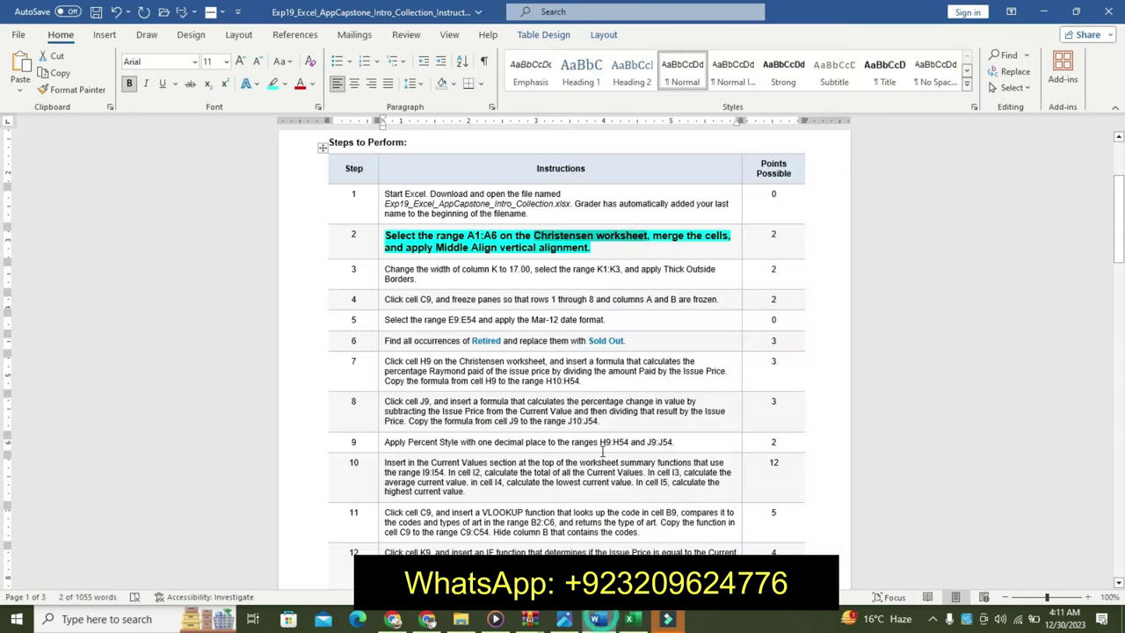
drag(653, 235, 730, 235)
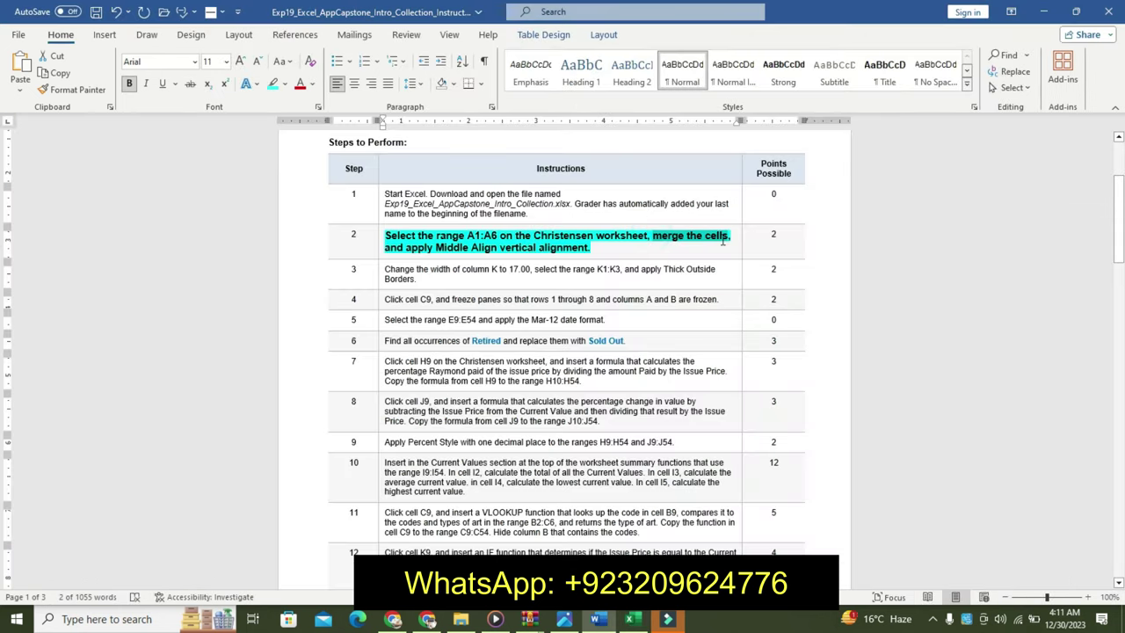
click(629, 620)
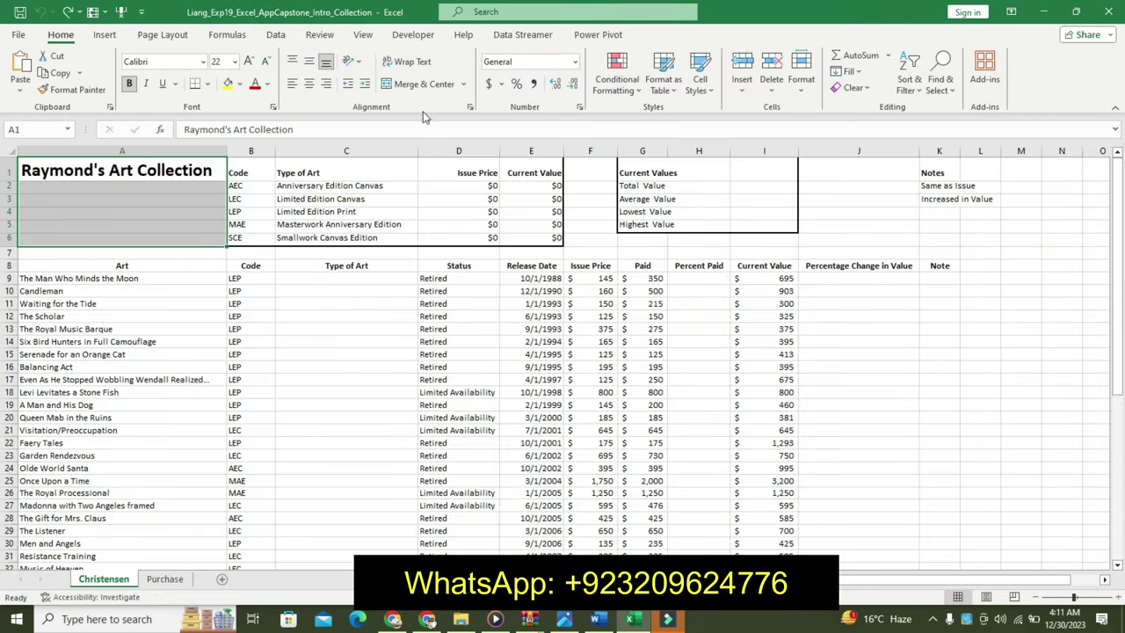
click(463, 85)
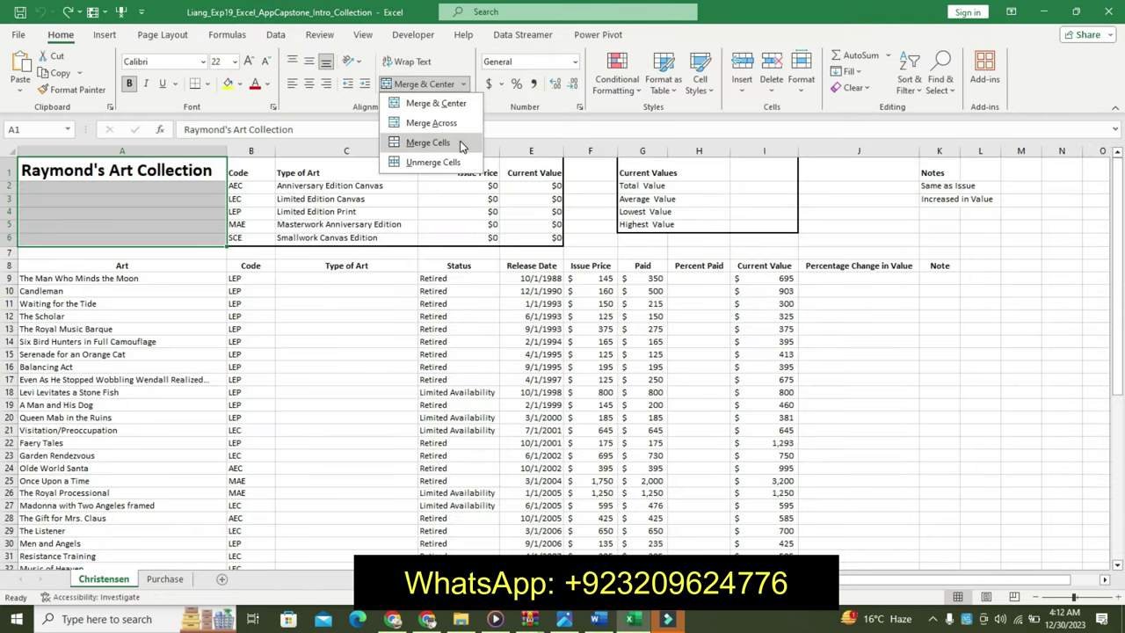
click(464, 146)
Step: Middle-align the Raymond's Art Collection title vertically in the merged cell
key(alt+Tab)
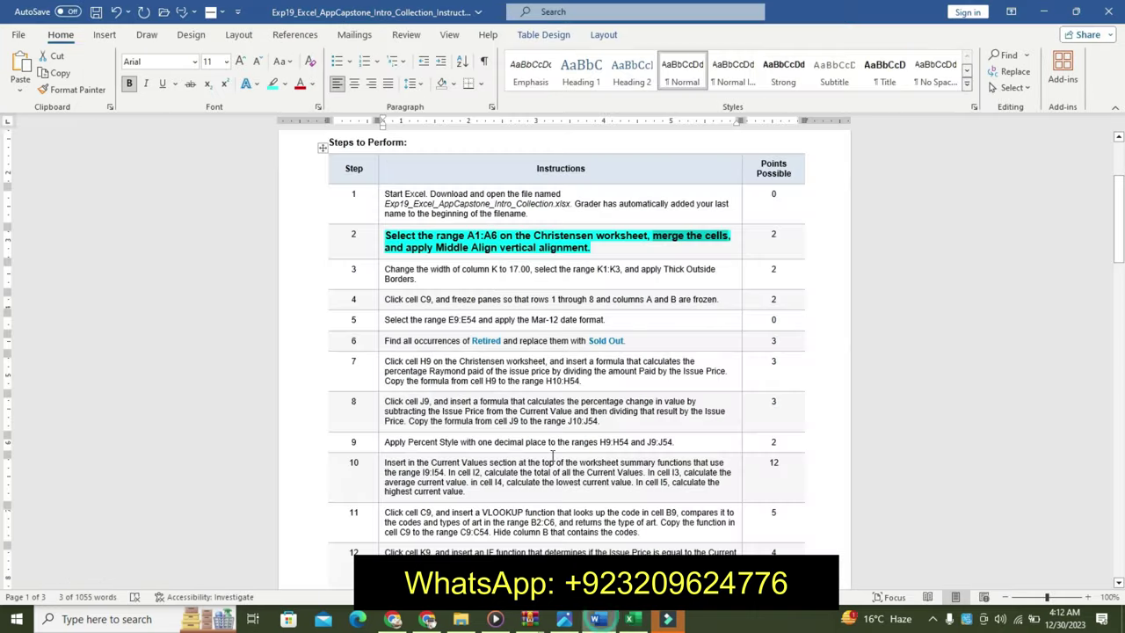
drag(394, 247, 587, 249)
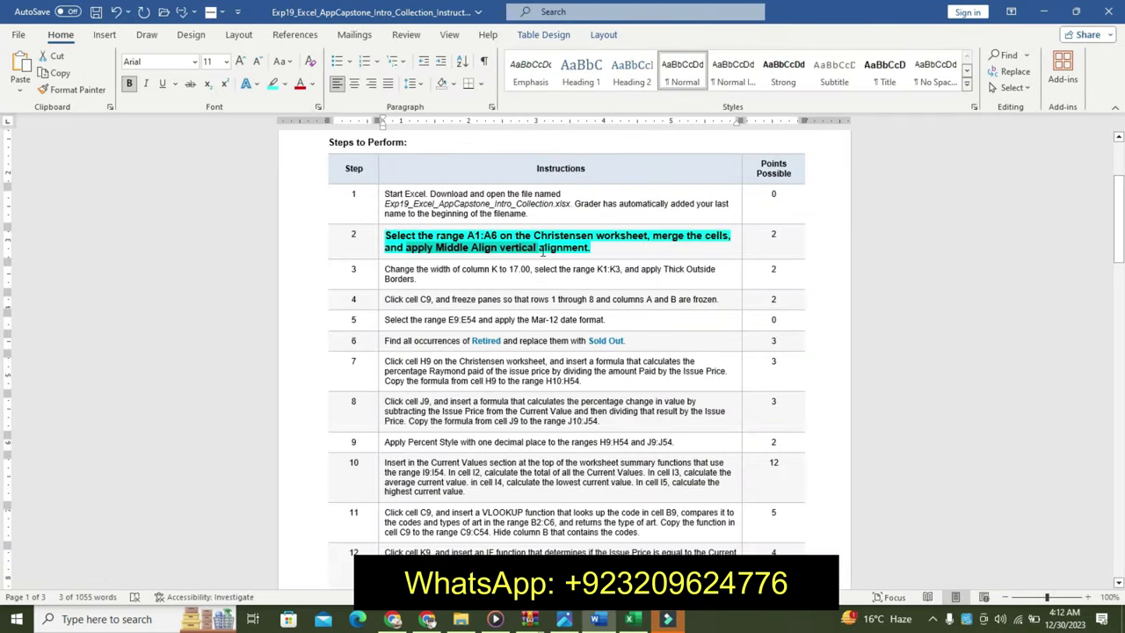
key(alt+Tab)
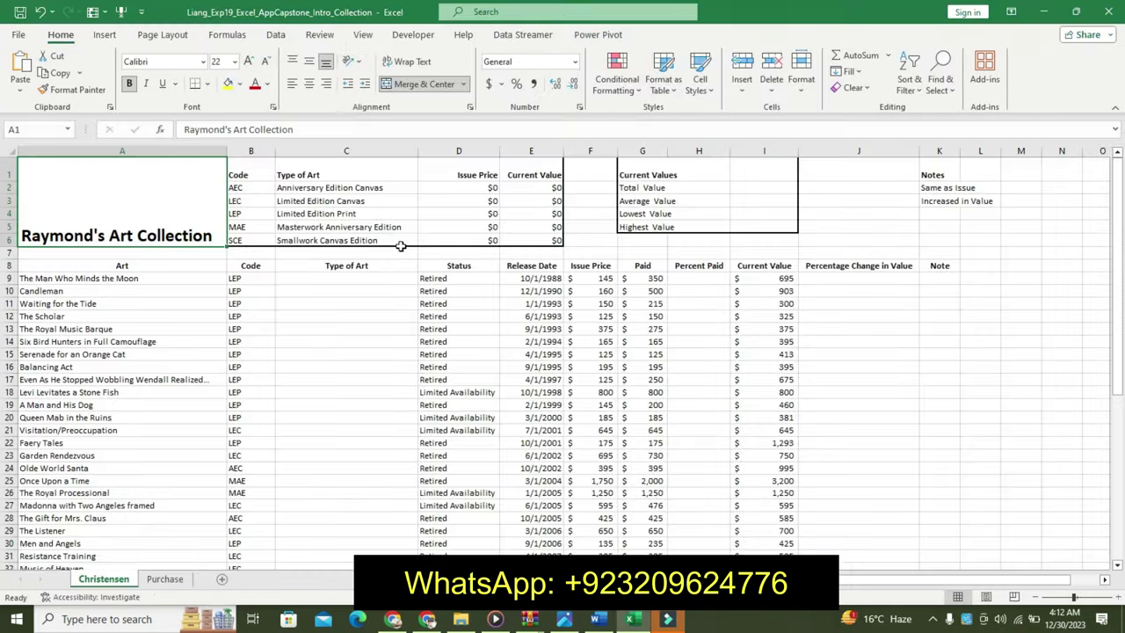
click(309, 62)
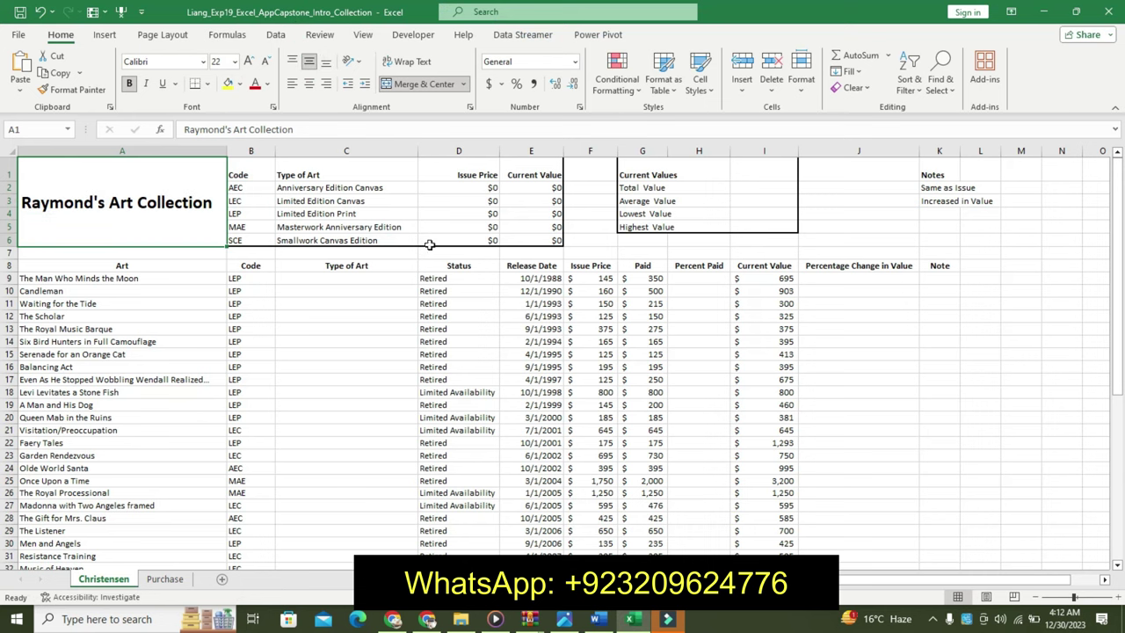
click(597, 619)
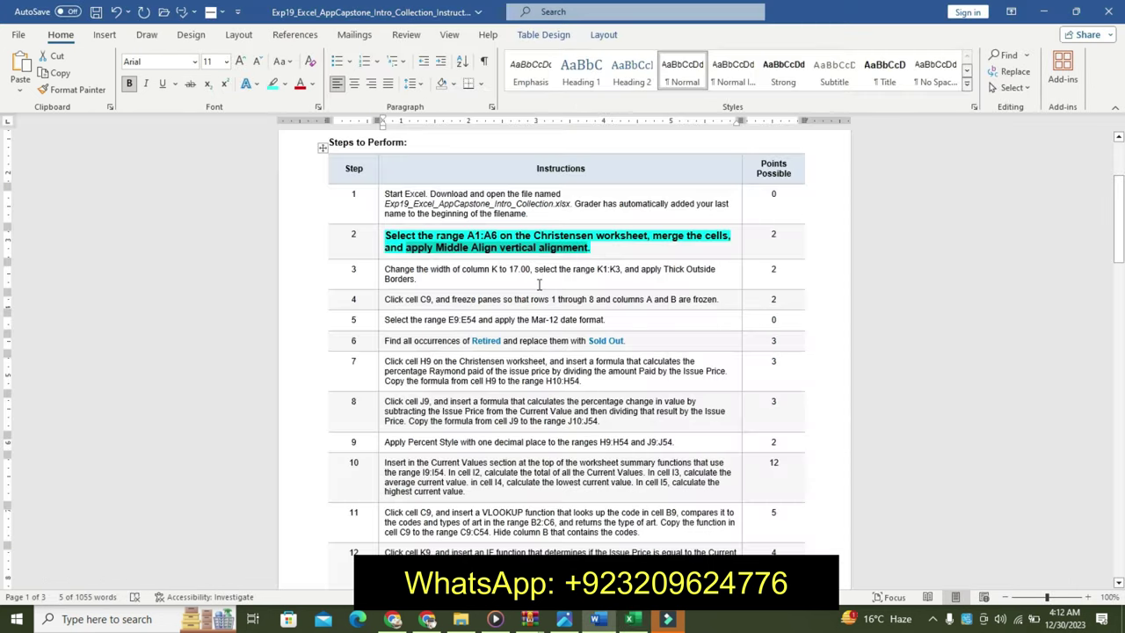
Step: Revert step 2 to plain text and make step 3 11 pt, bold and cyan-highlighted
key(ctrl+z)
key(ctrl+z)
key(ctrl+z)
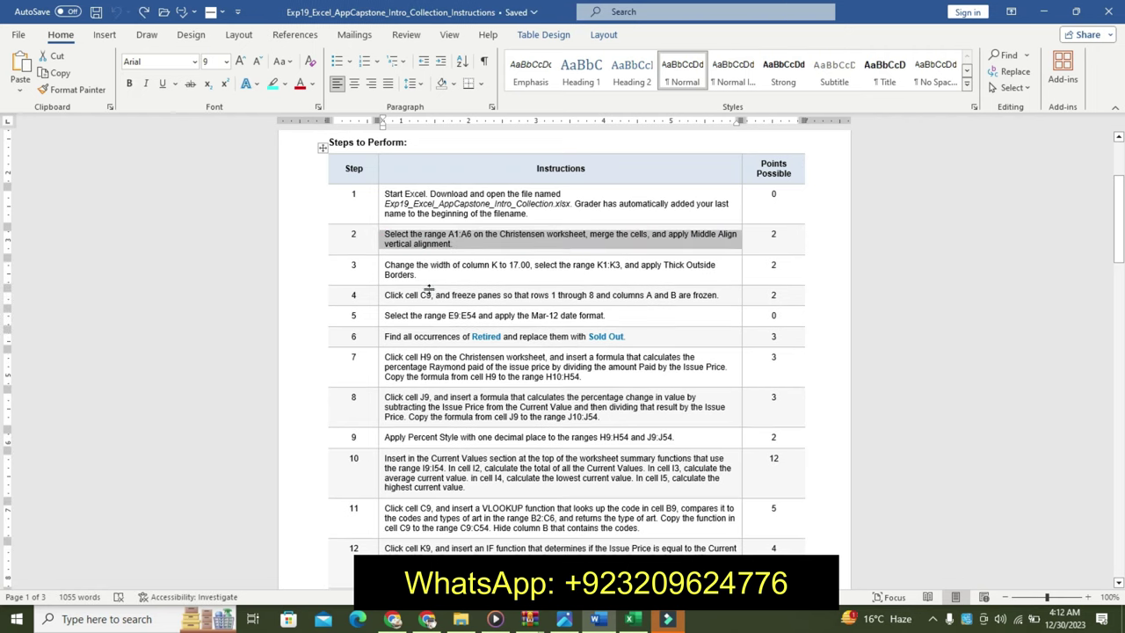
click(381, 274)
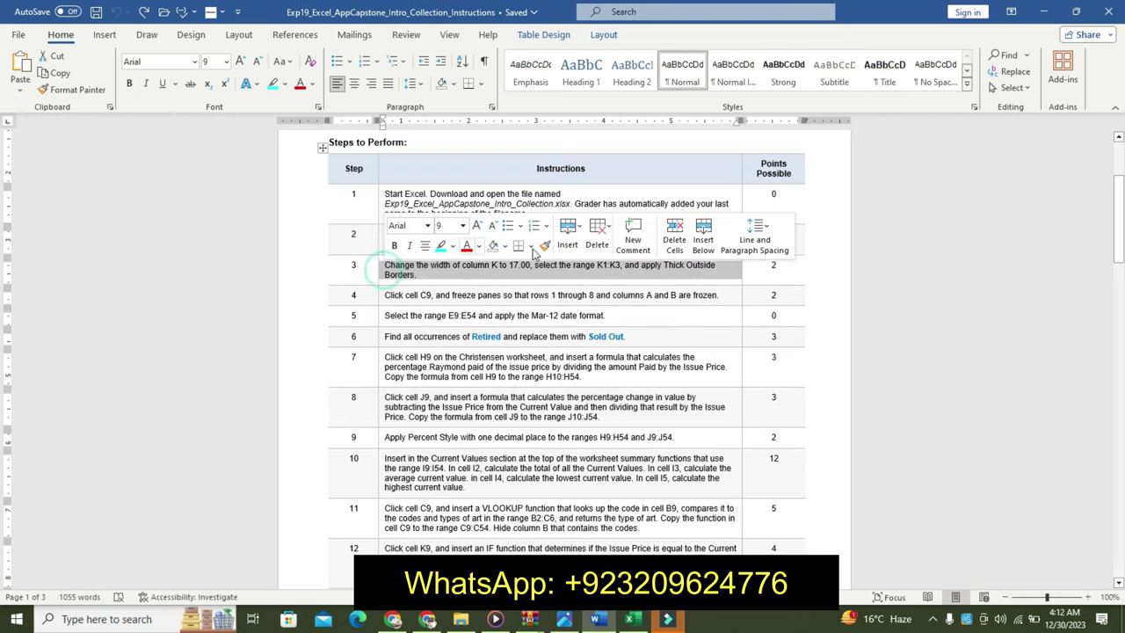
click(475, 226)
click(475, 226)
click(394, 246)
click(442, 247)
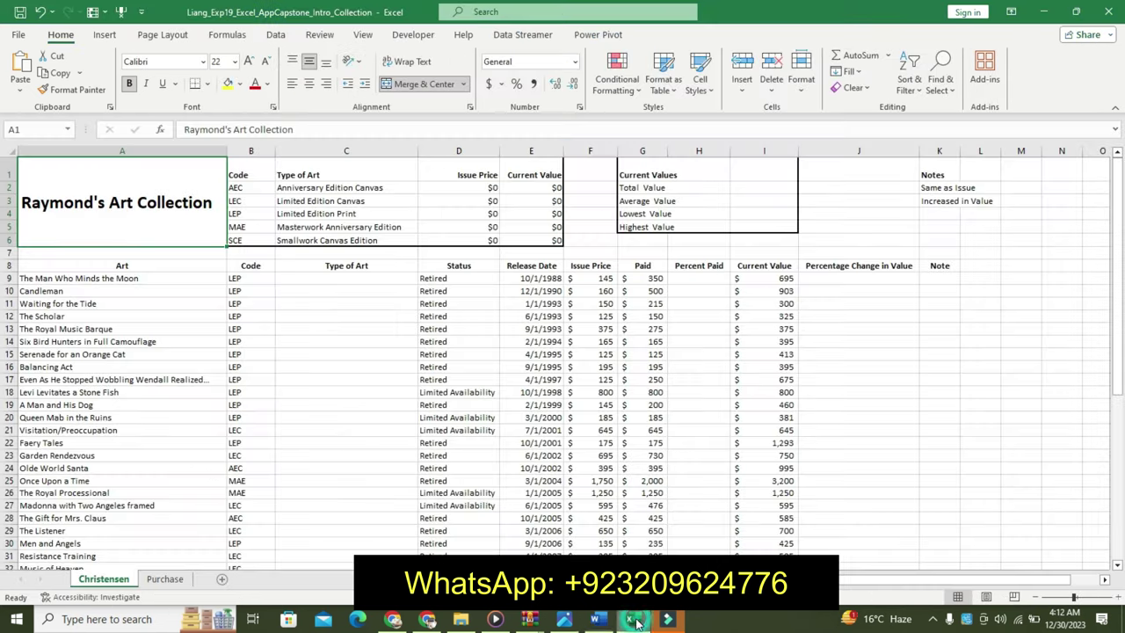
click(630, 619)
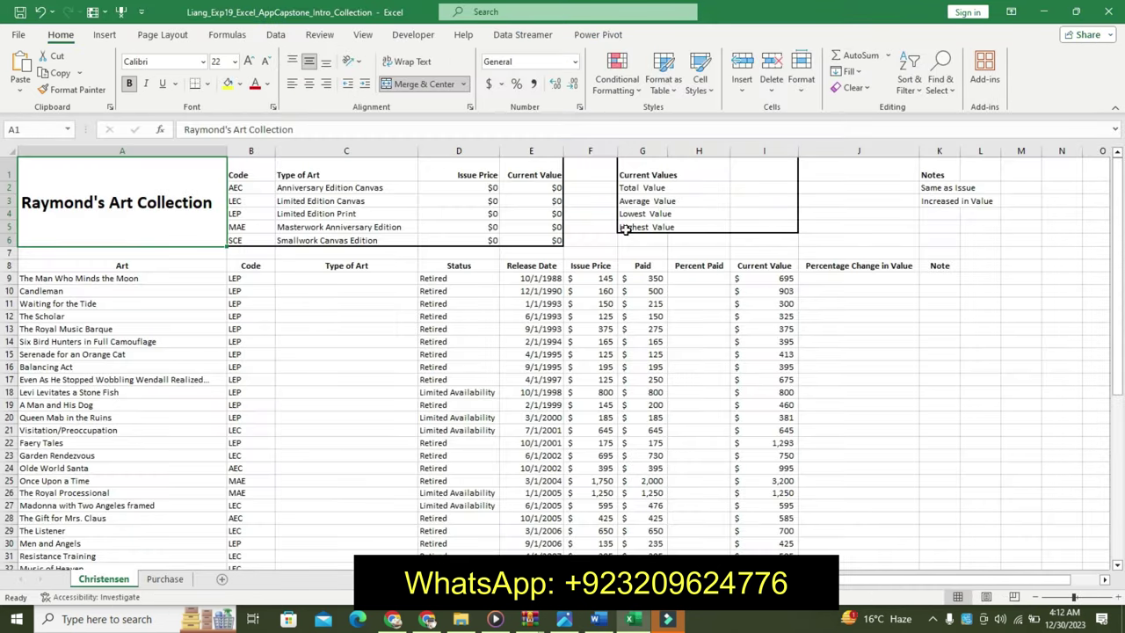
Step: Set a new column width for column K so the notes fit
click(938, 149)
right_click(939, 151)
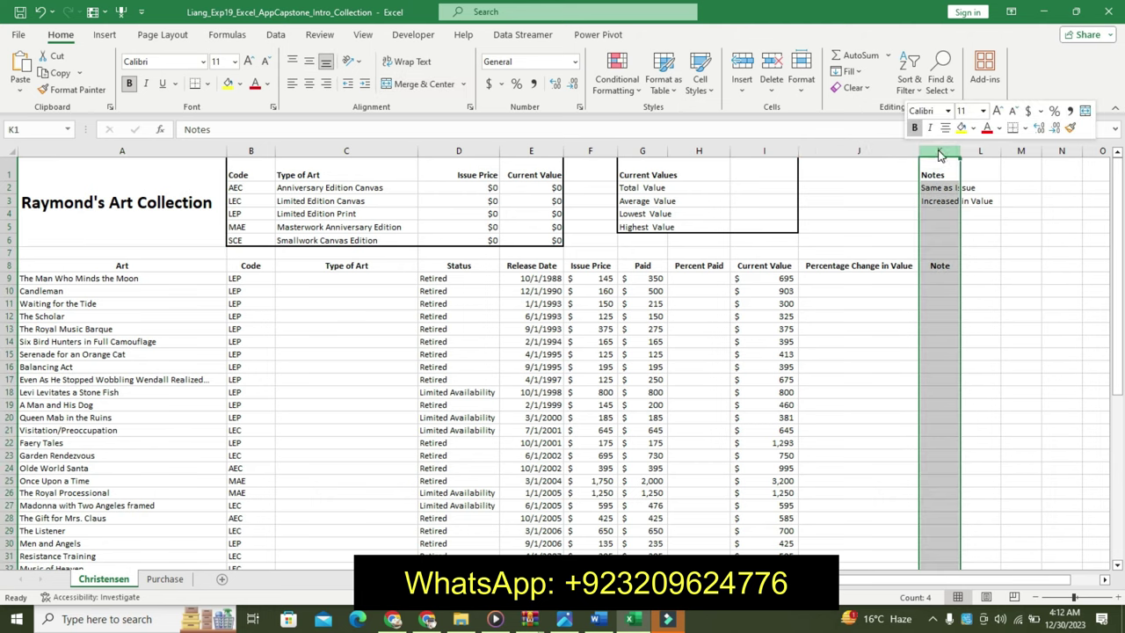
click(992, 370)
text(17)
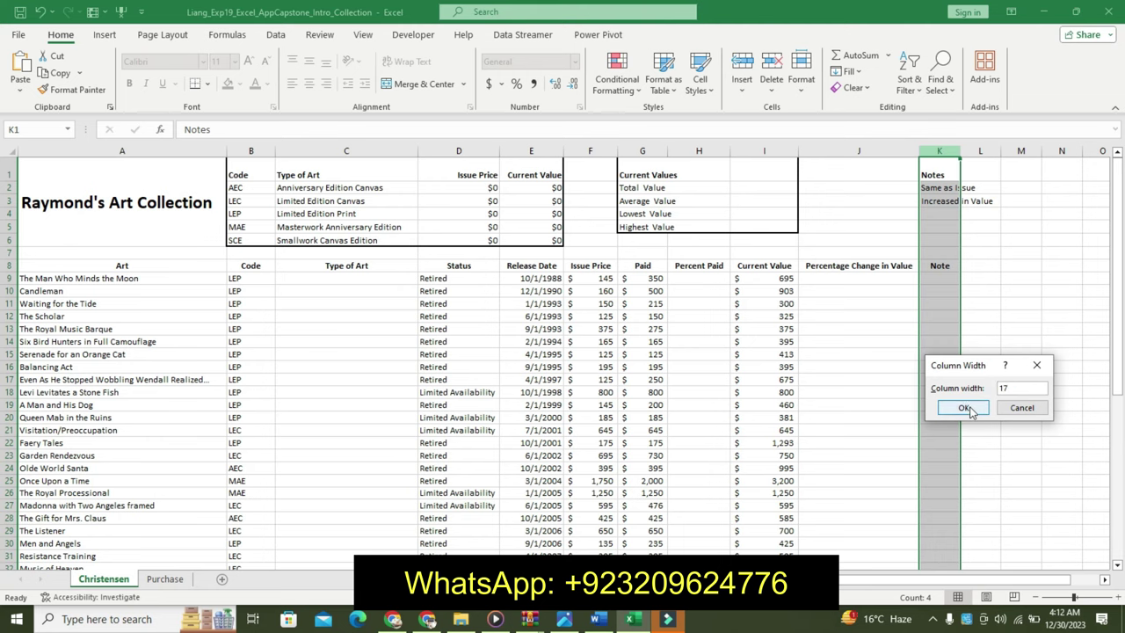
click(963, 407)
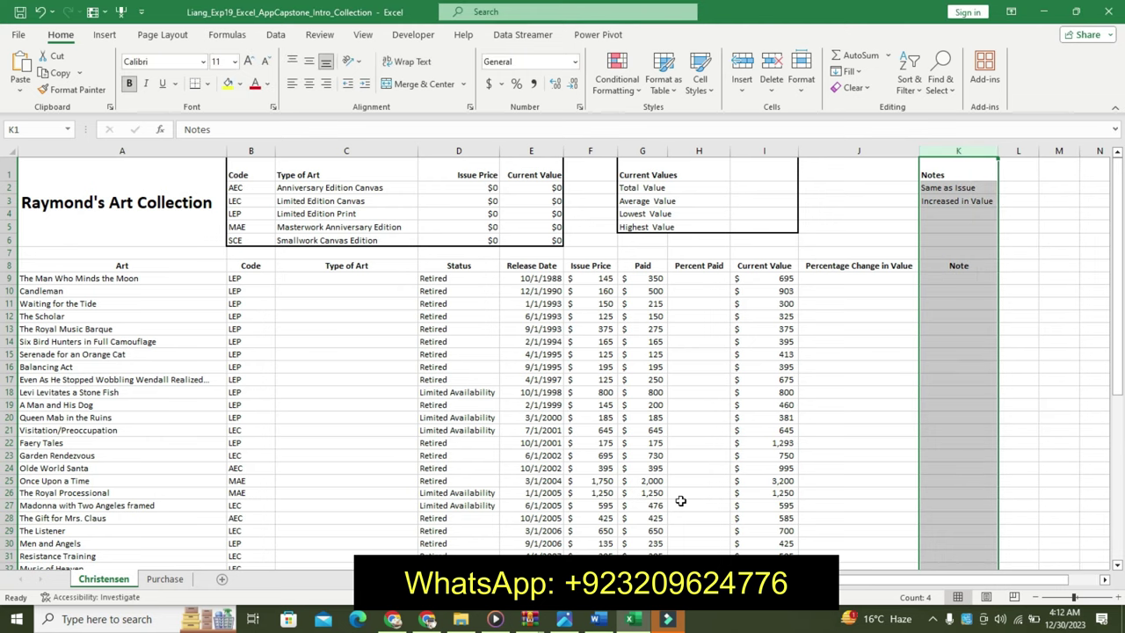
Step: Give K1:K3 a Thick Outside Border, then revert step 3 to plain text in Word
click(601, 621)
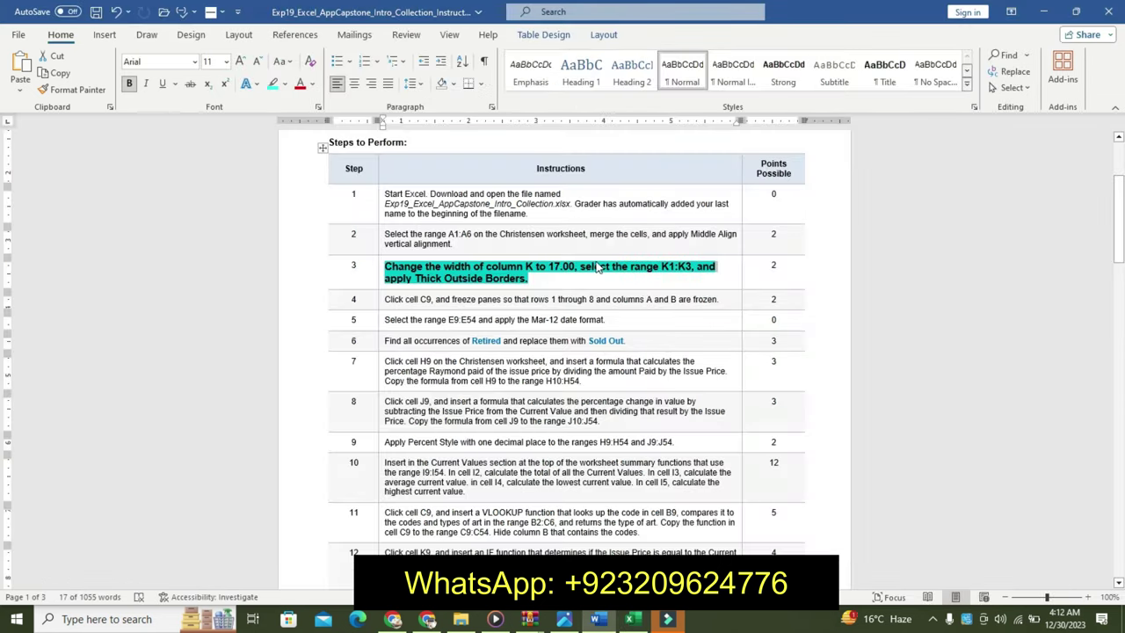
drag(661, 268, 692, 273)
key(ctrl+c)
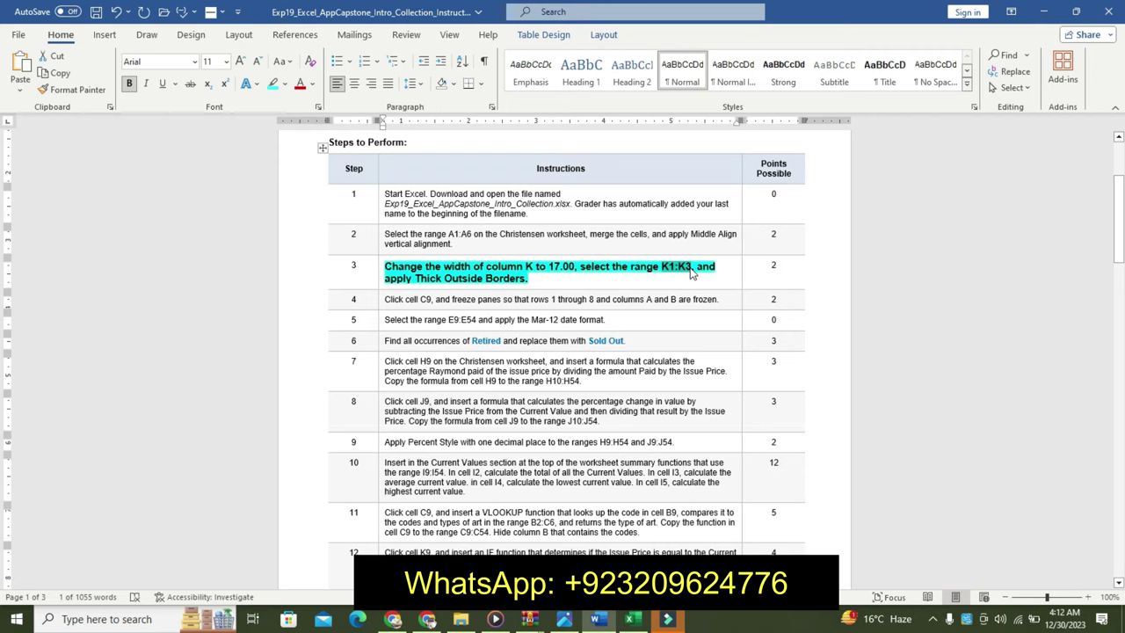
drag(662, 267, 699, 280)
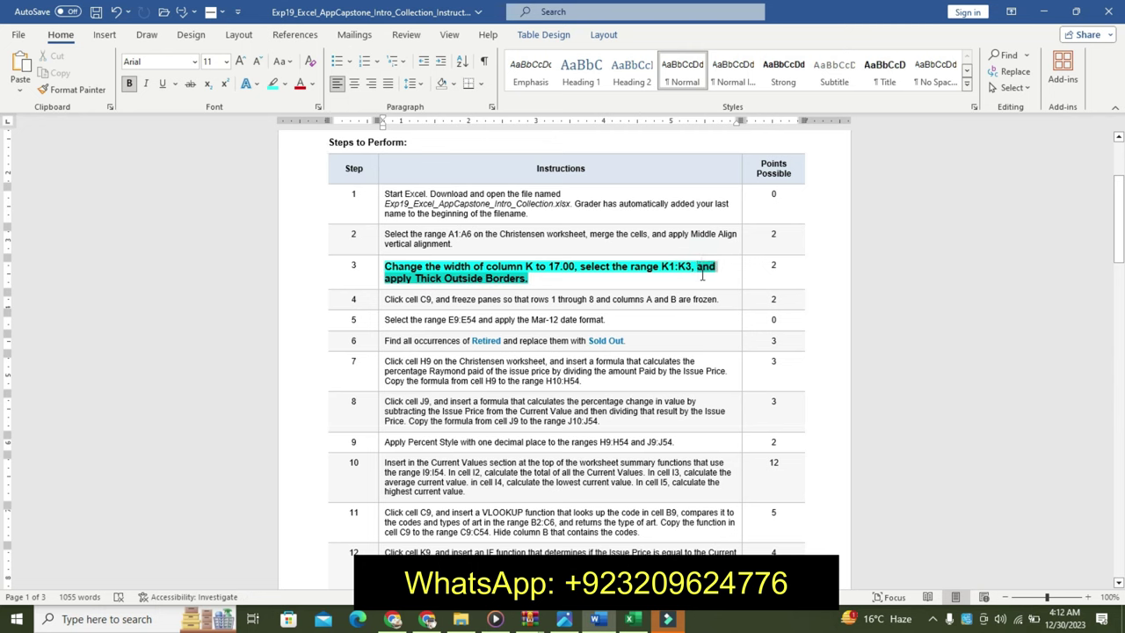
click(631, 621)
click(25, 131)
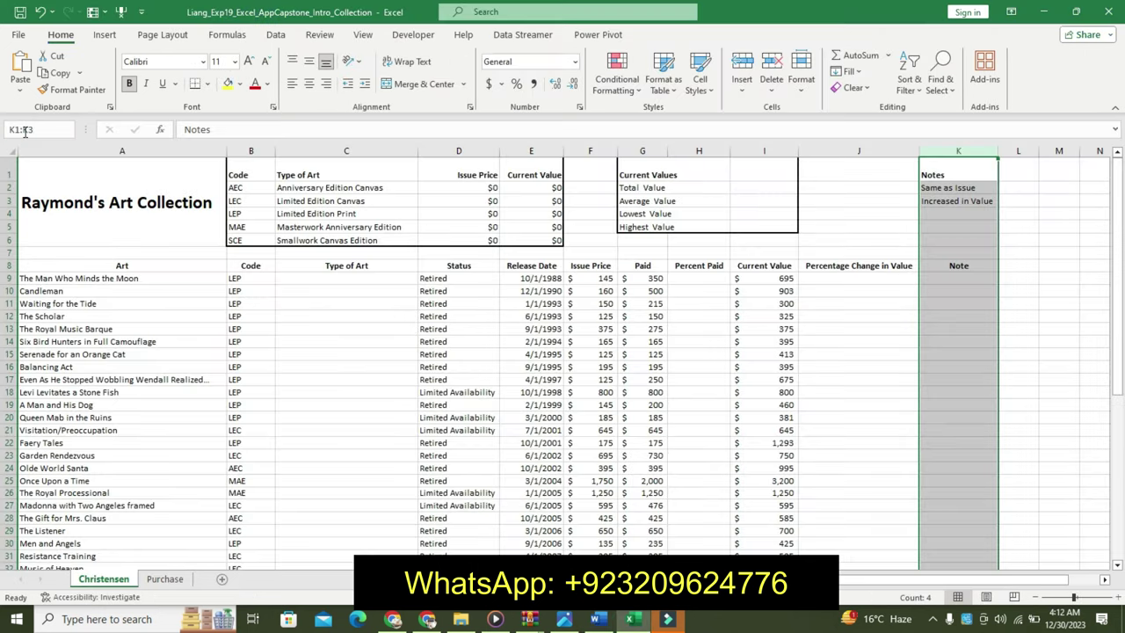
key(Return)
click(207, 84)
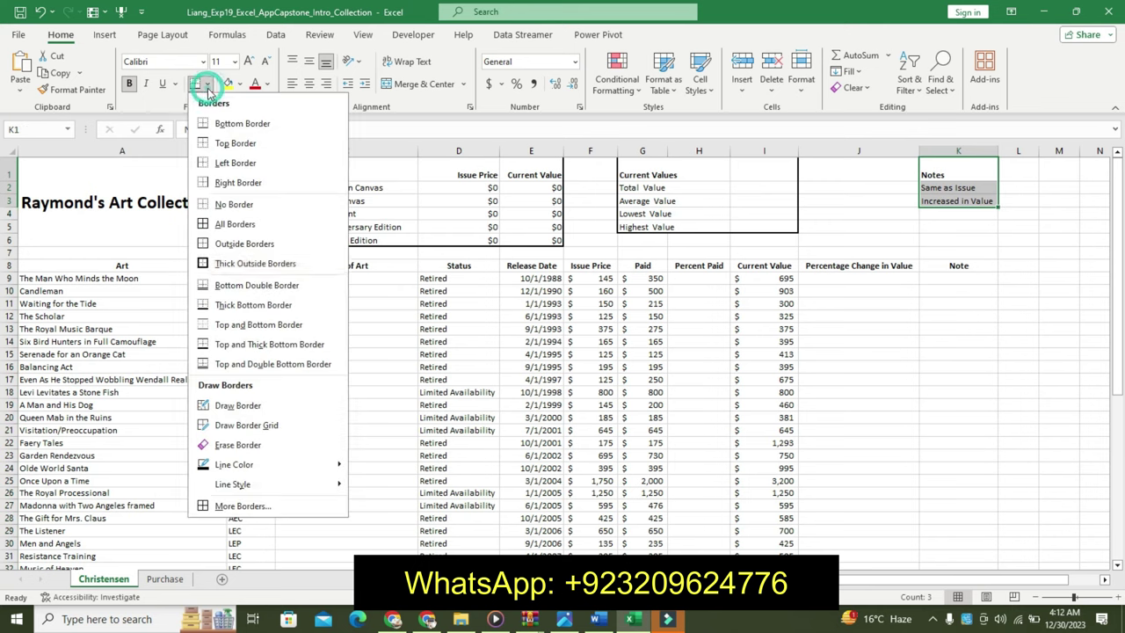
click(255, 265)
click(591, 459)
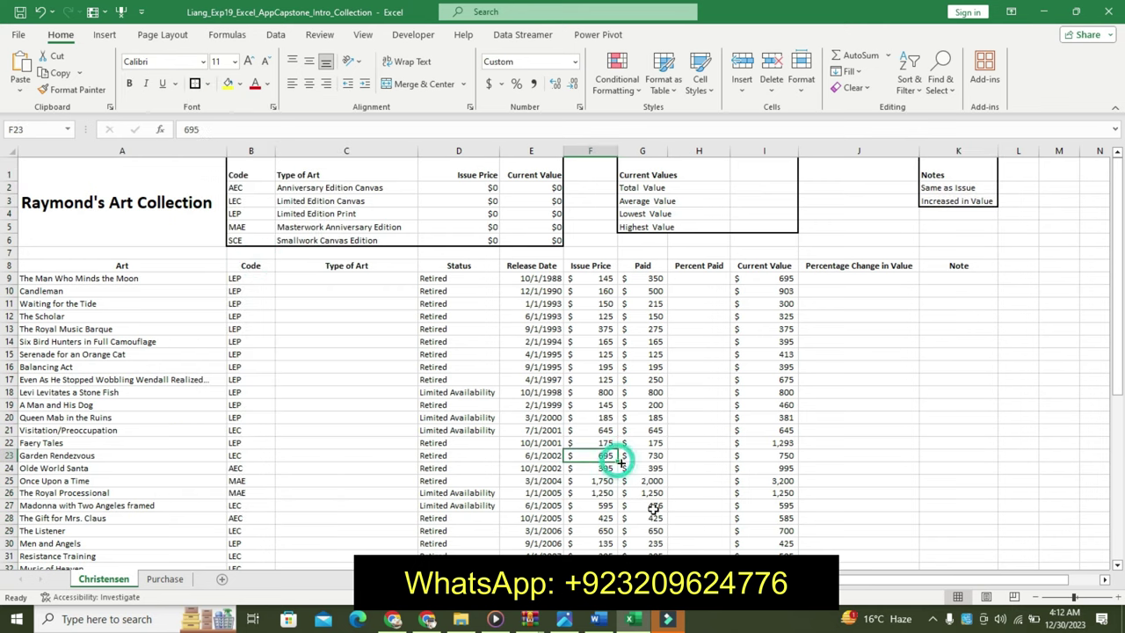
click(597, 619)
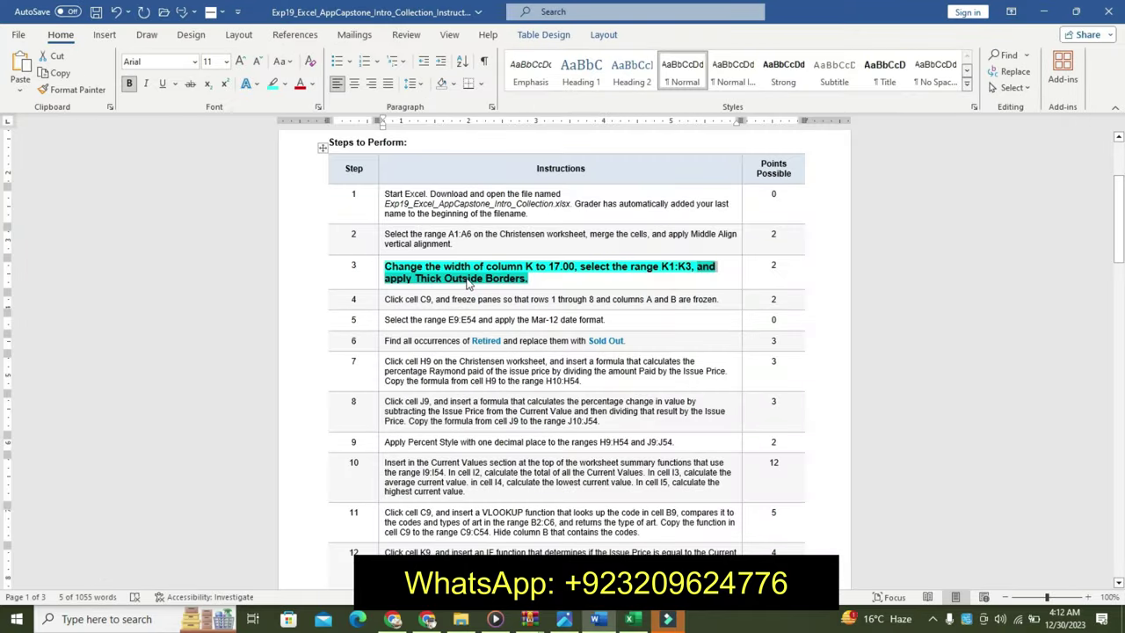
key(ctrl+z)
key(ctrl+z)
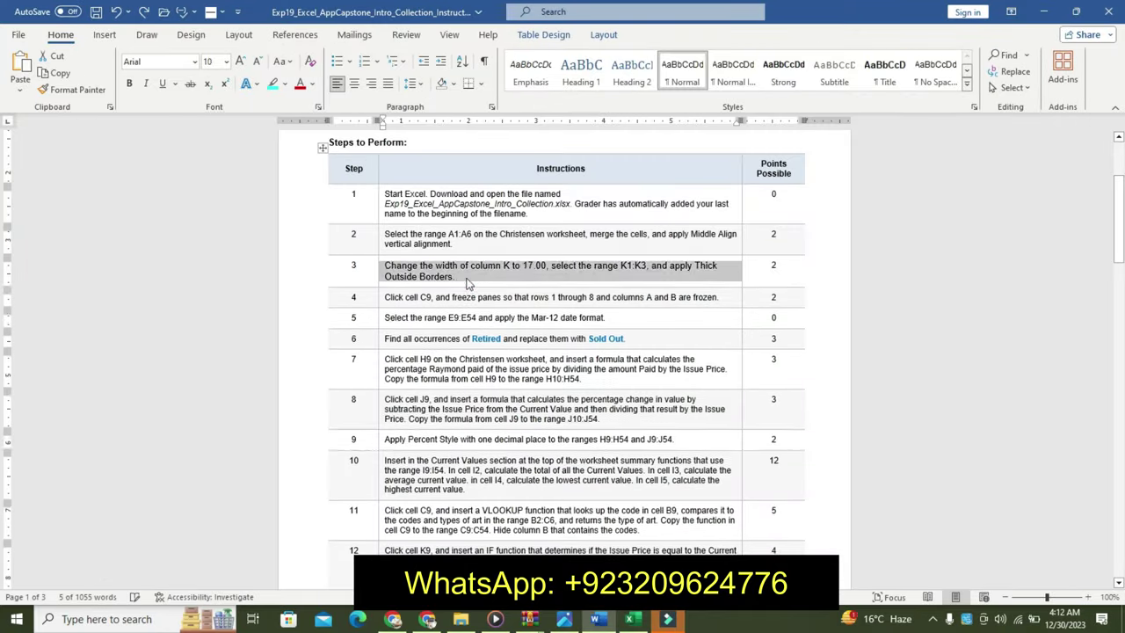
Step: Make step 4's instruction 11 pt, bold and cyan-highlighted, removing an accidental italic
click(381, 297)
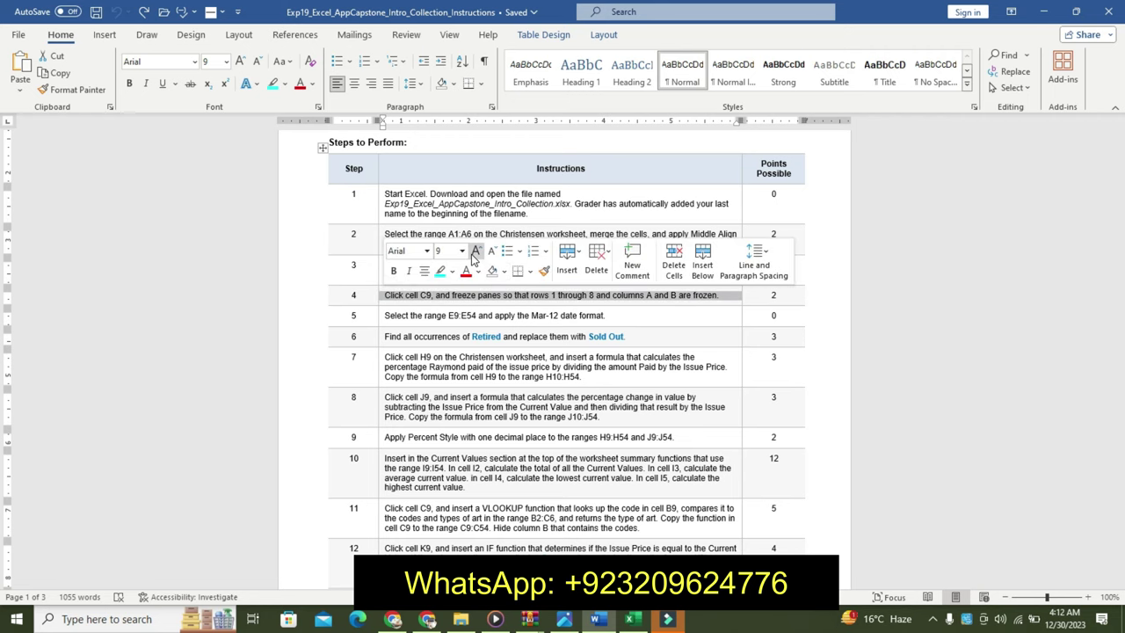
click(477, 251)
click(477, 251)
click(408, 271)
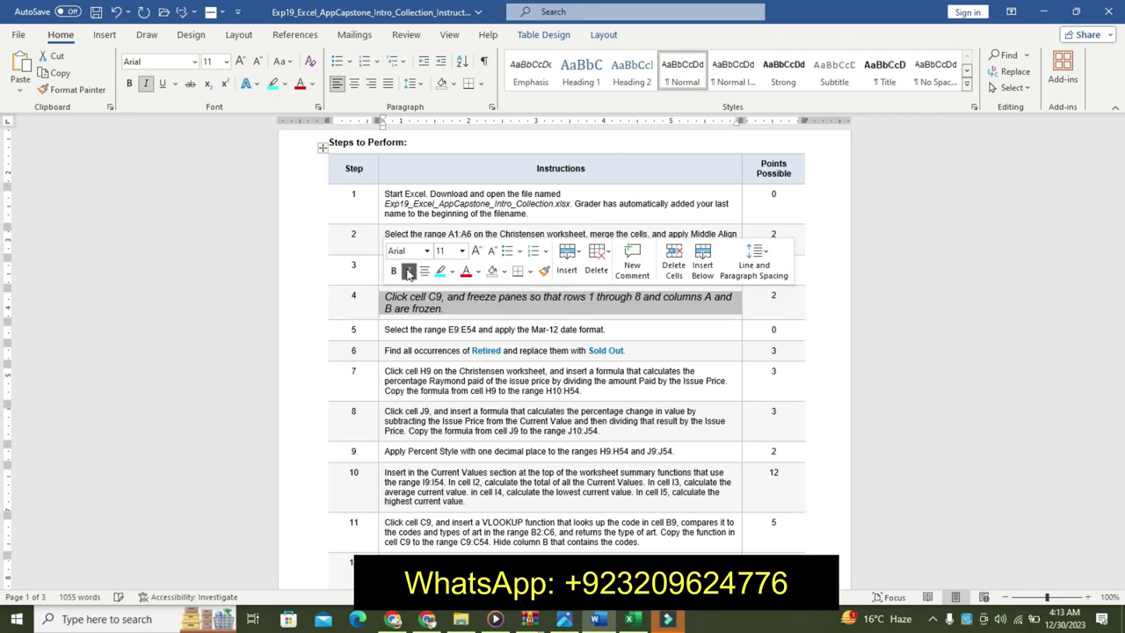
click(440, 272)
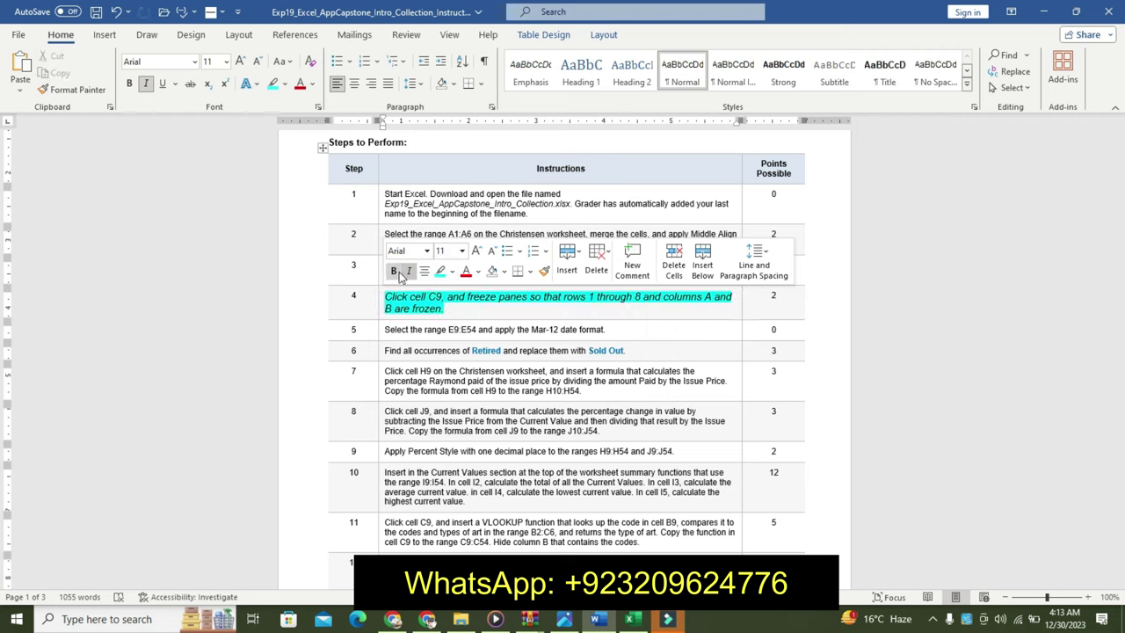
click(395, 271)
click(377, 308)
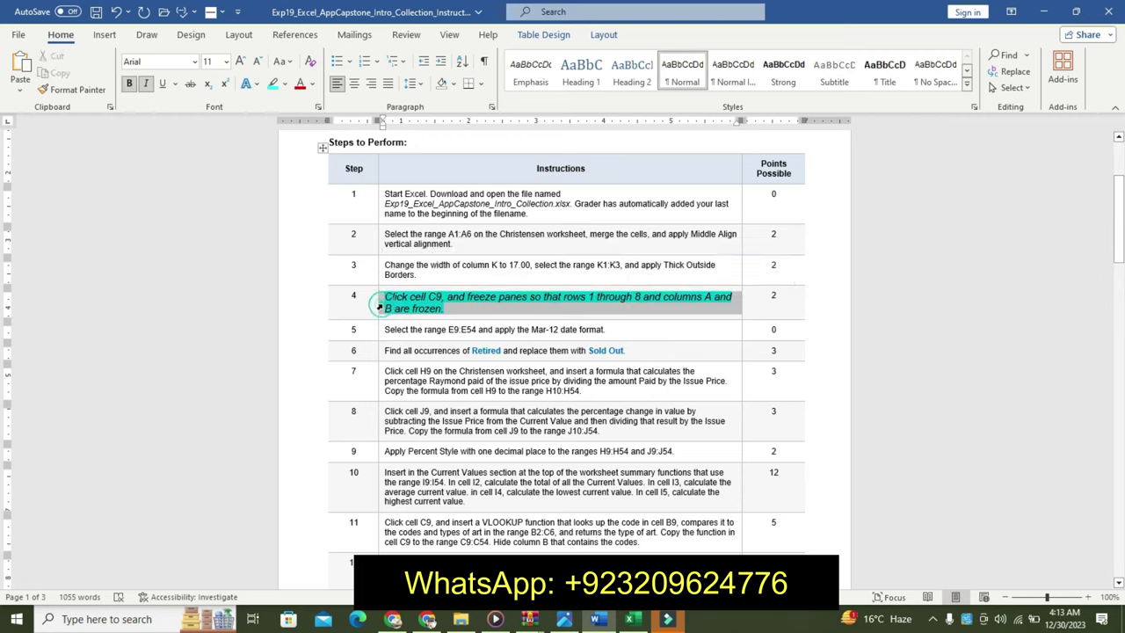
click(407, 280)
click(392, 280)
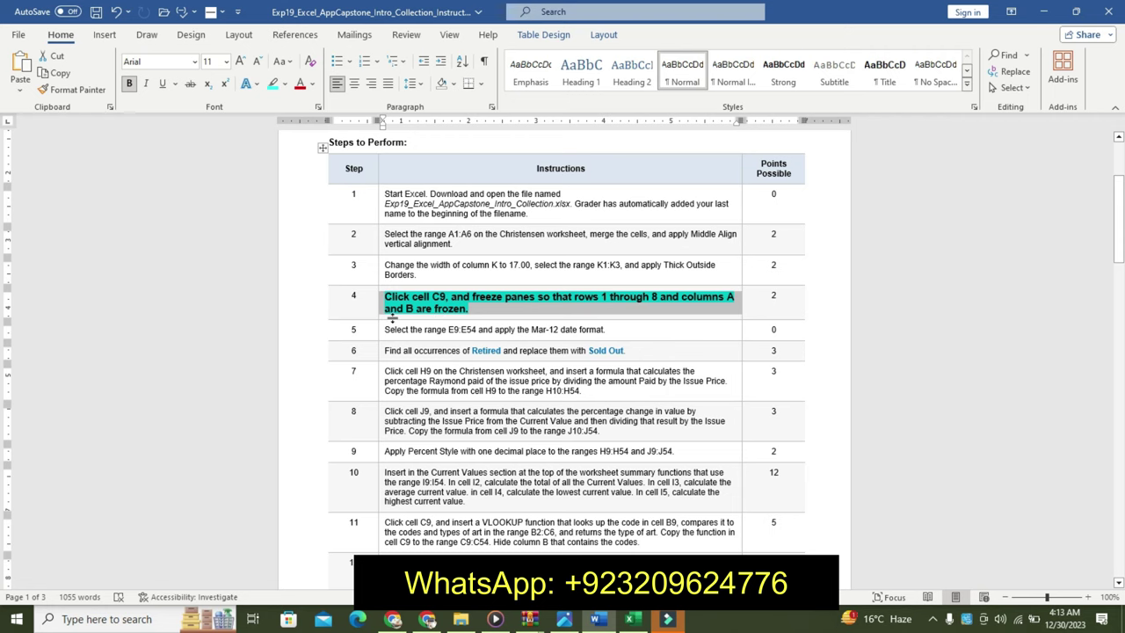
click(629, 619)
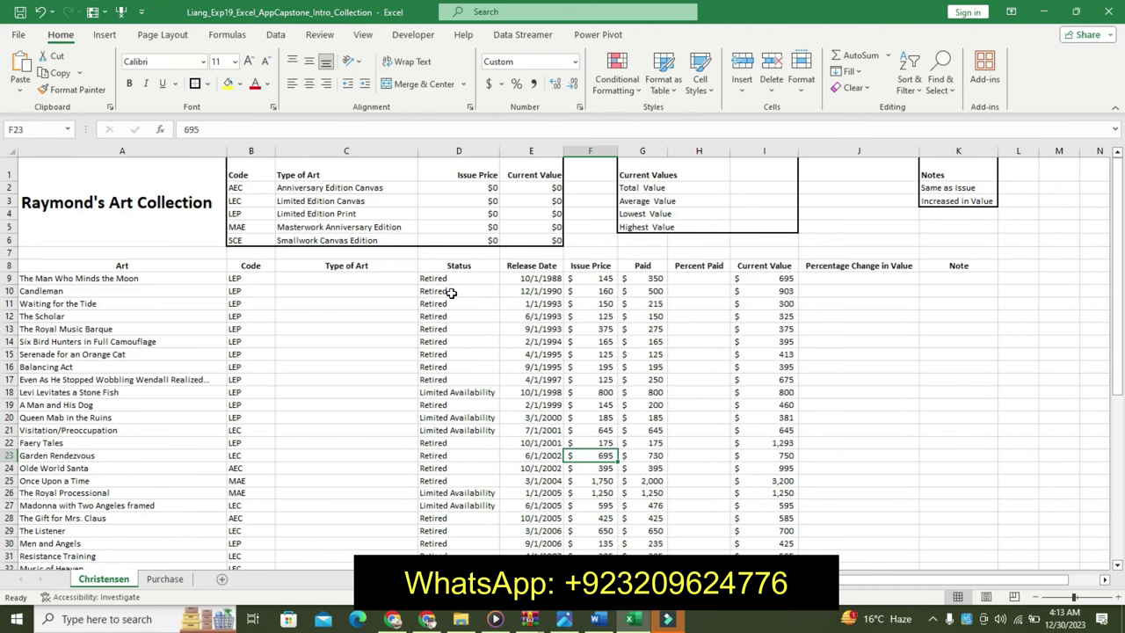
Step: Freeze panes at C9 to lock rows 1–8 and columns A–B, then revert step 4's Word formatting
click(373, 279)
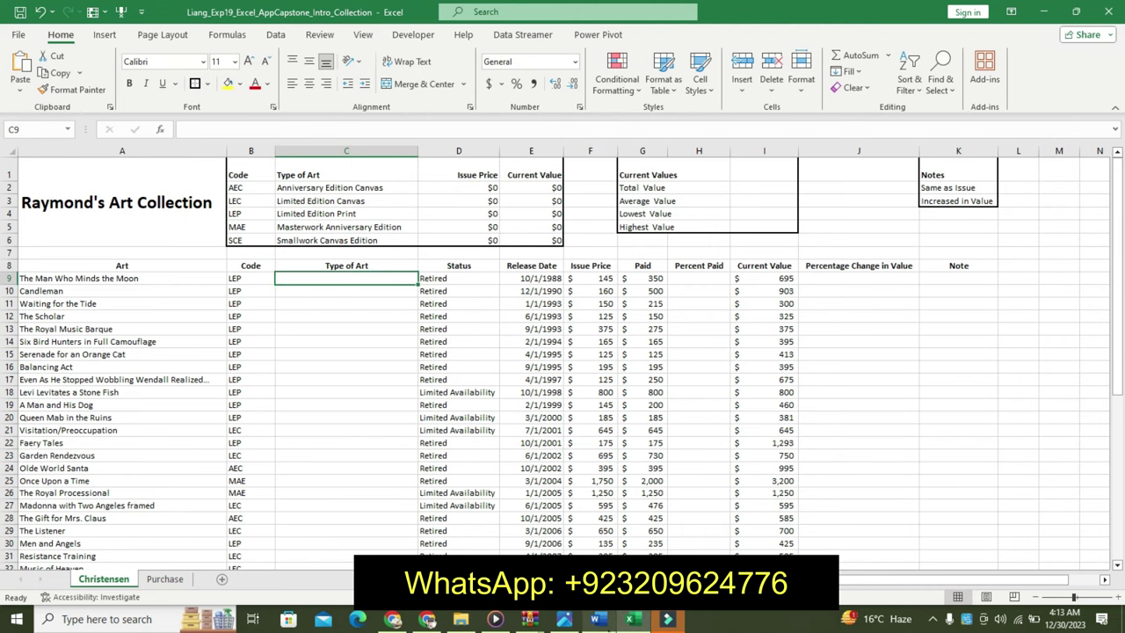
click(597, 619)
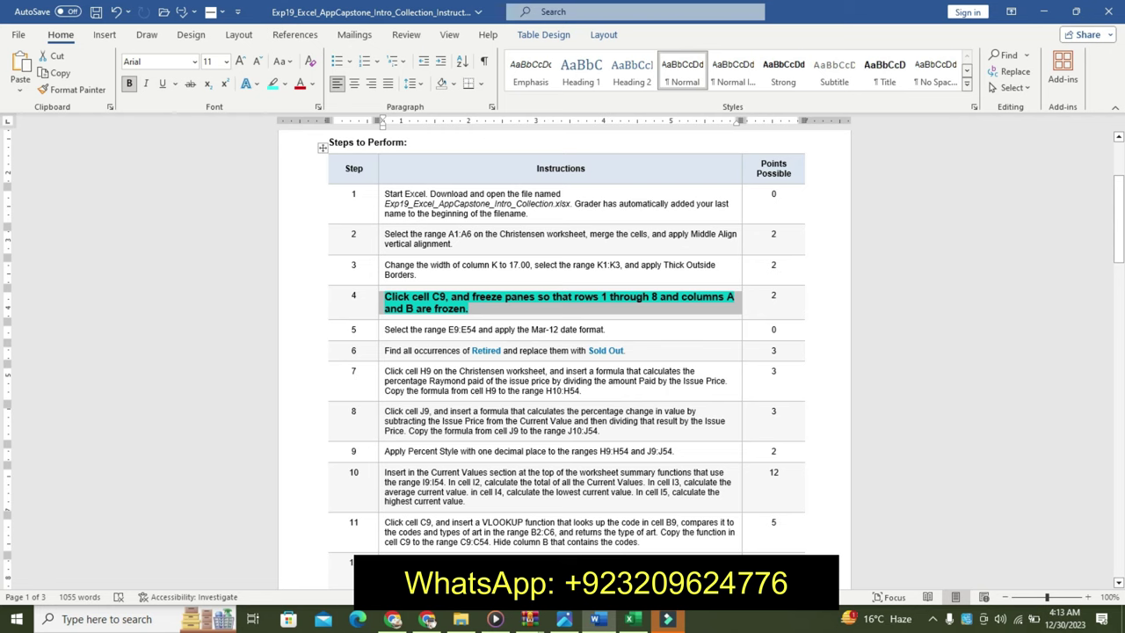
click(630, 620)
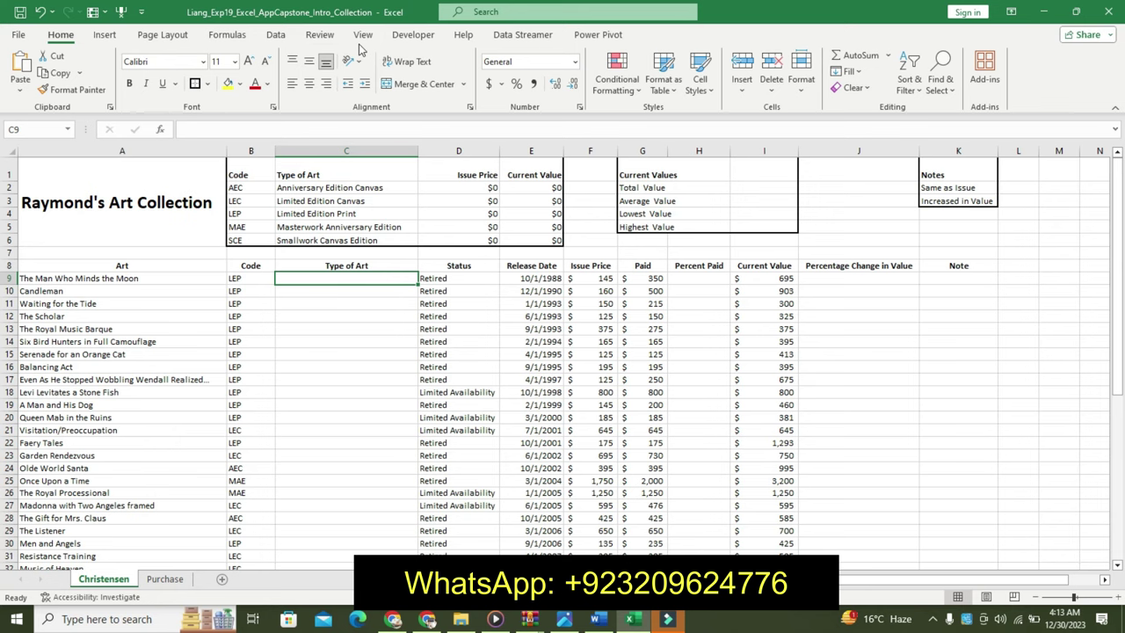
click(362, 35)
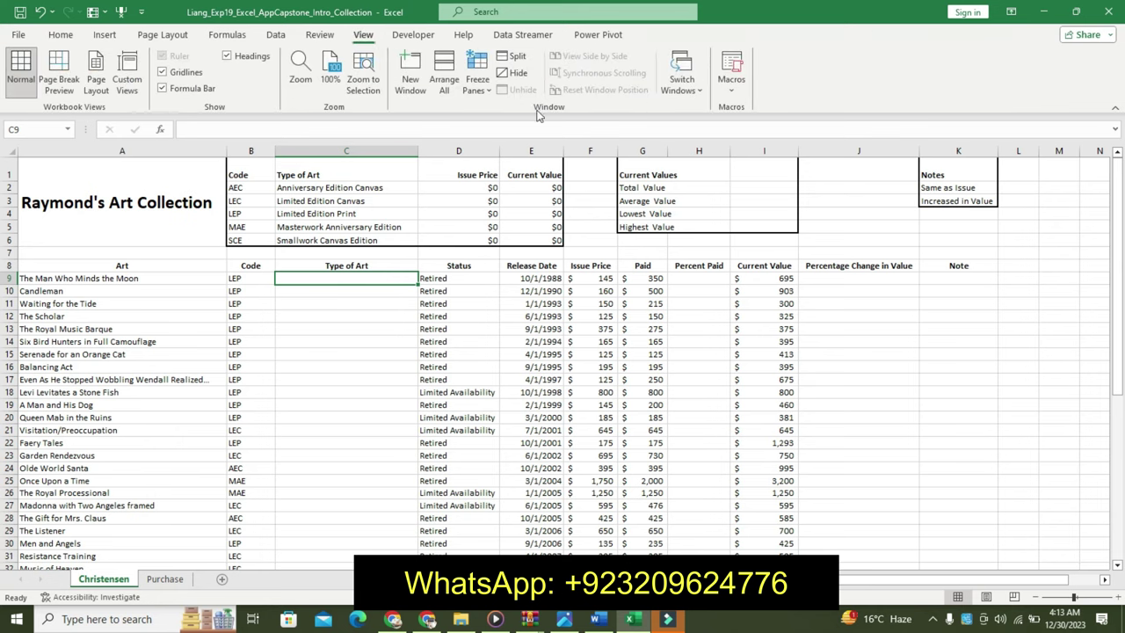
click(477, 79)
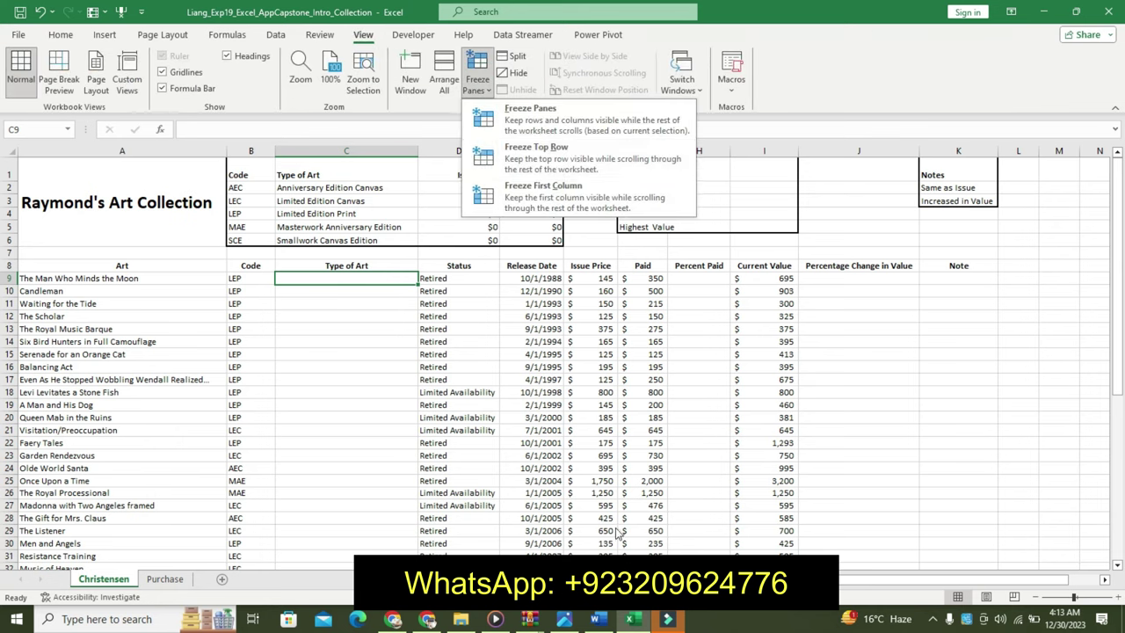
key(Escape)
click(597, 619)
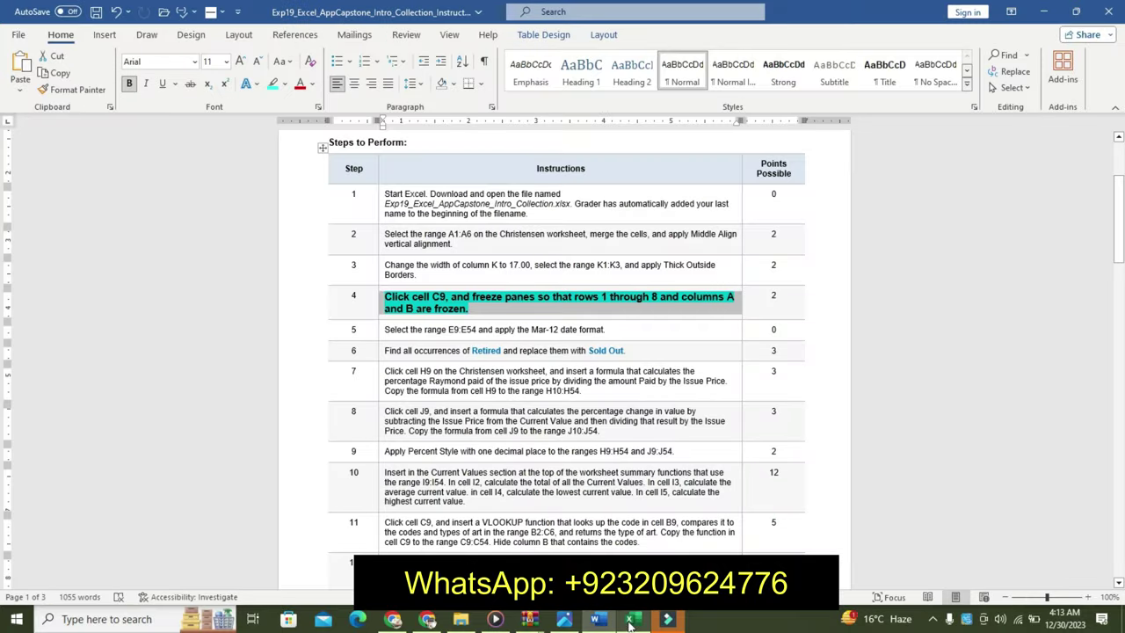
mouse_move(630, 622)
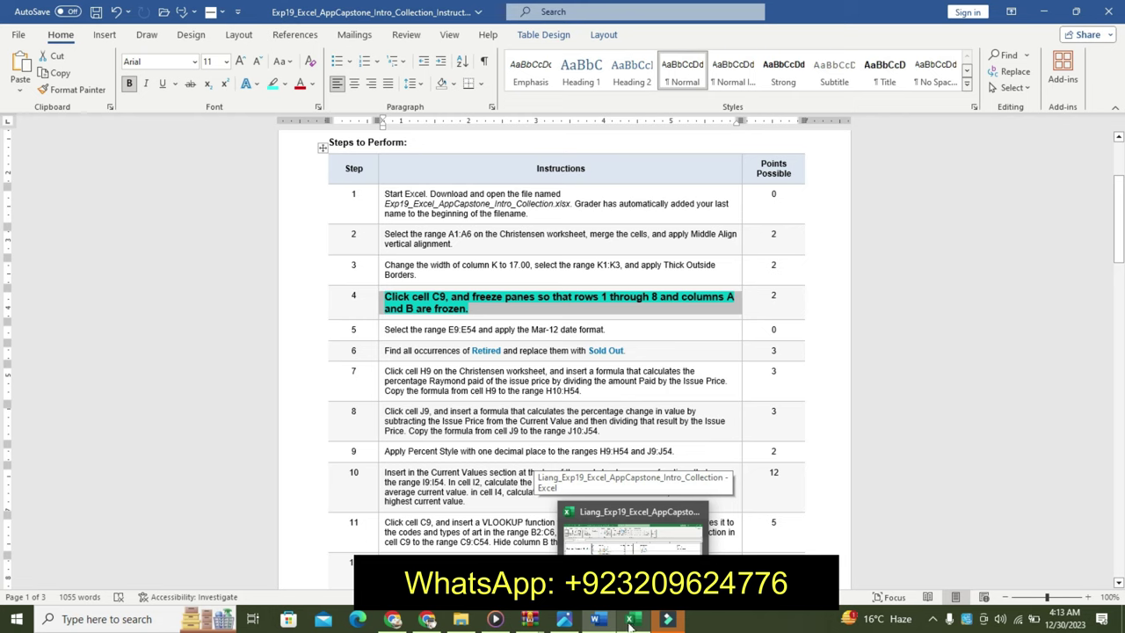
click(630, 622)
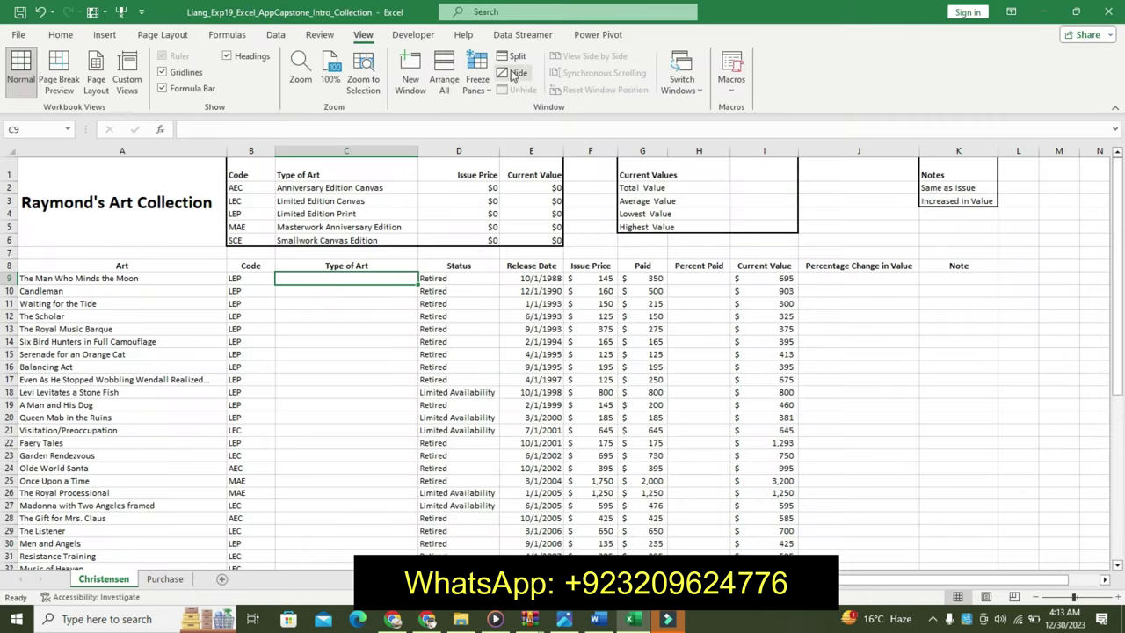
click(478, 75)
click(514, 130)
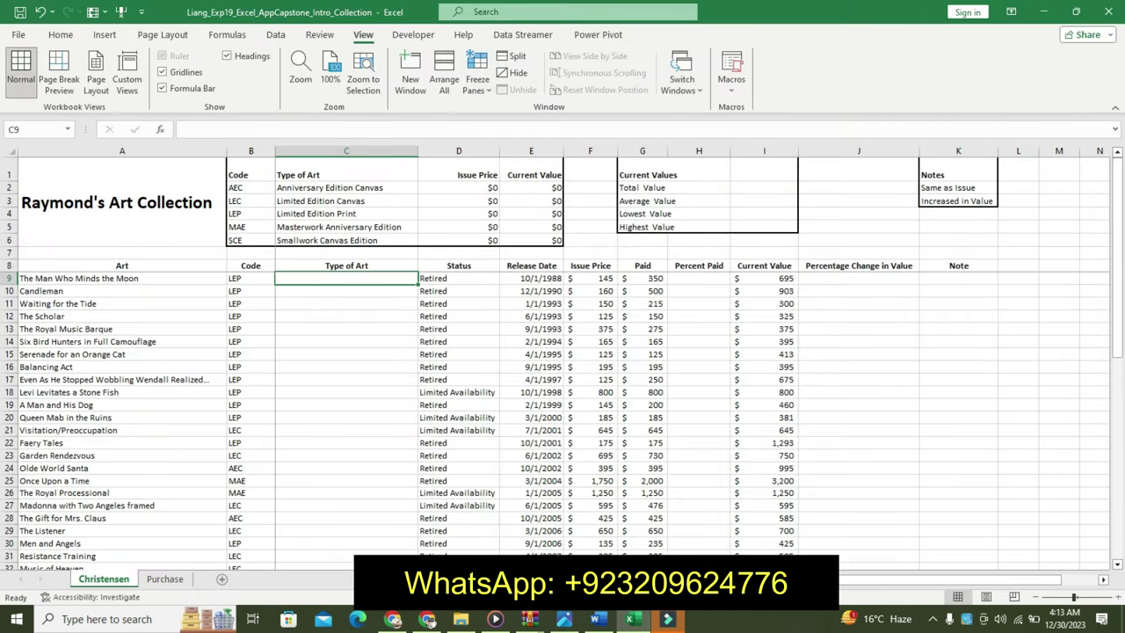
click(598, 618)
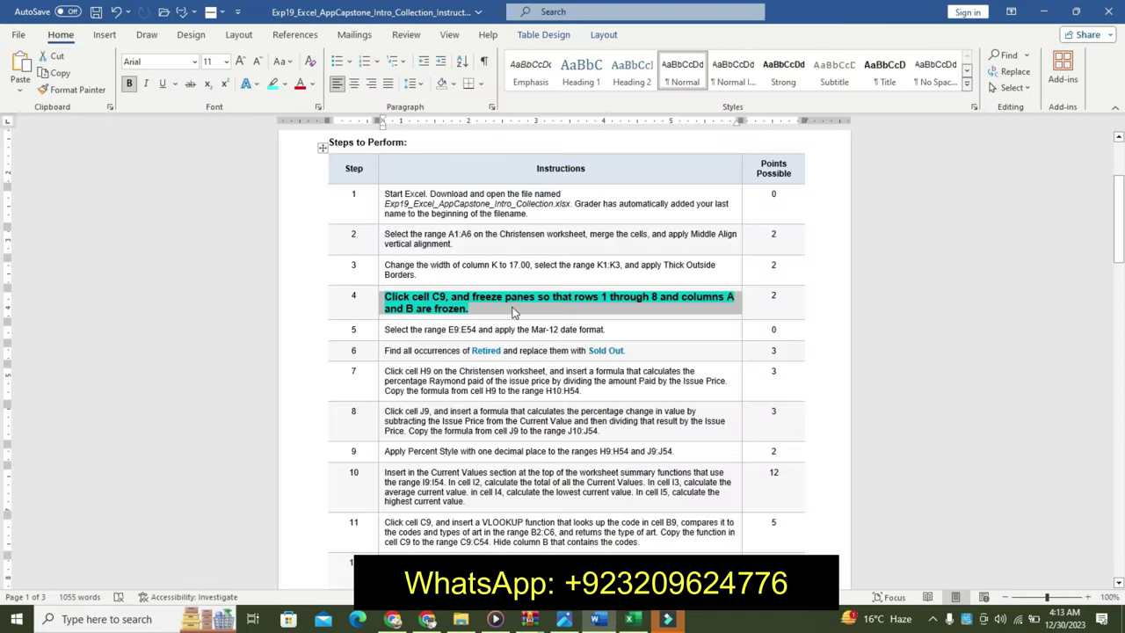
key(ctrl+z)
key(ctrl+z)
key(ctrl+z)
key(ctrl+z)
key(ctrl+z)
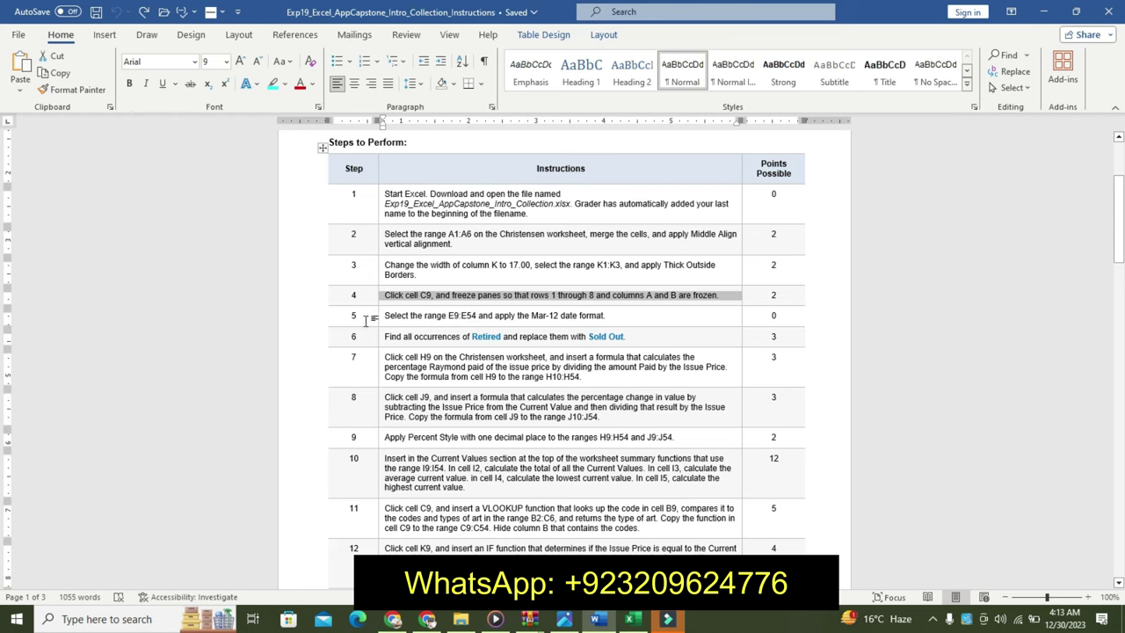
Step: Make step 5's text two sizes larger, bold and cyan-highlighted
click(376, 316)
click(476, 274)
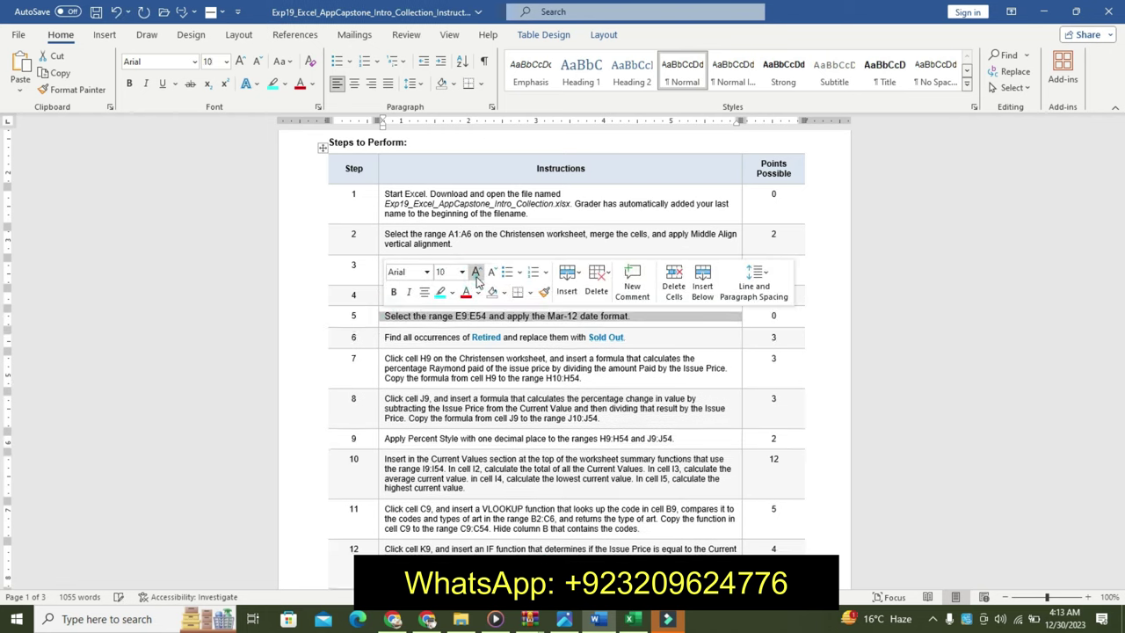
click(477, 274)
click(396, 292)
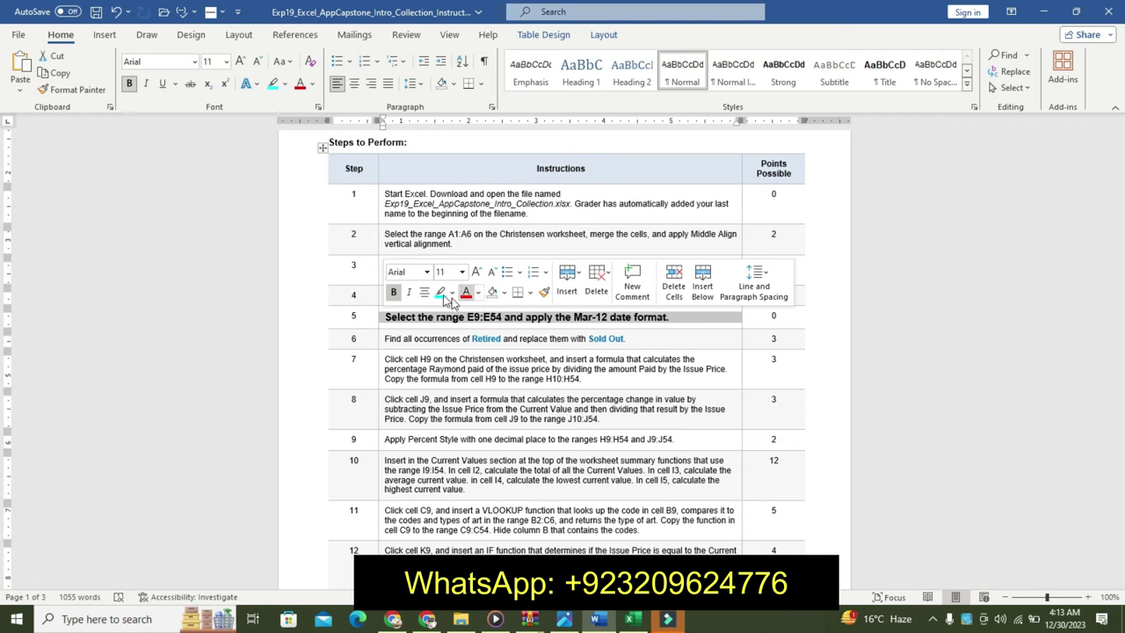
click(440, 291)
Step: Select the E9:E54 range and date-format wording in step 5, then go back to Excel's Name Box
drag(467, 316, 502, 317)
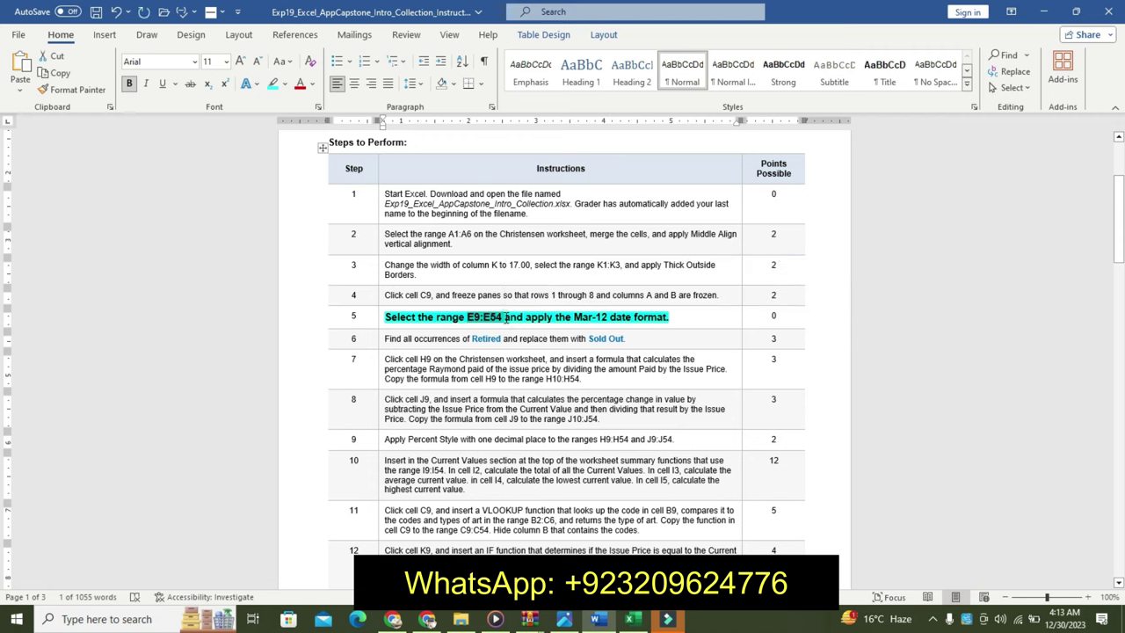
click(506, 318)
drag(524, 318, 668, 318)
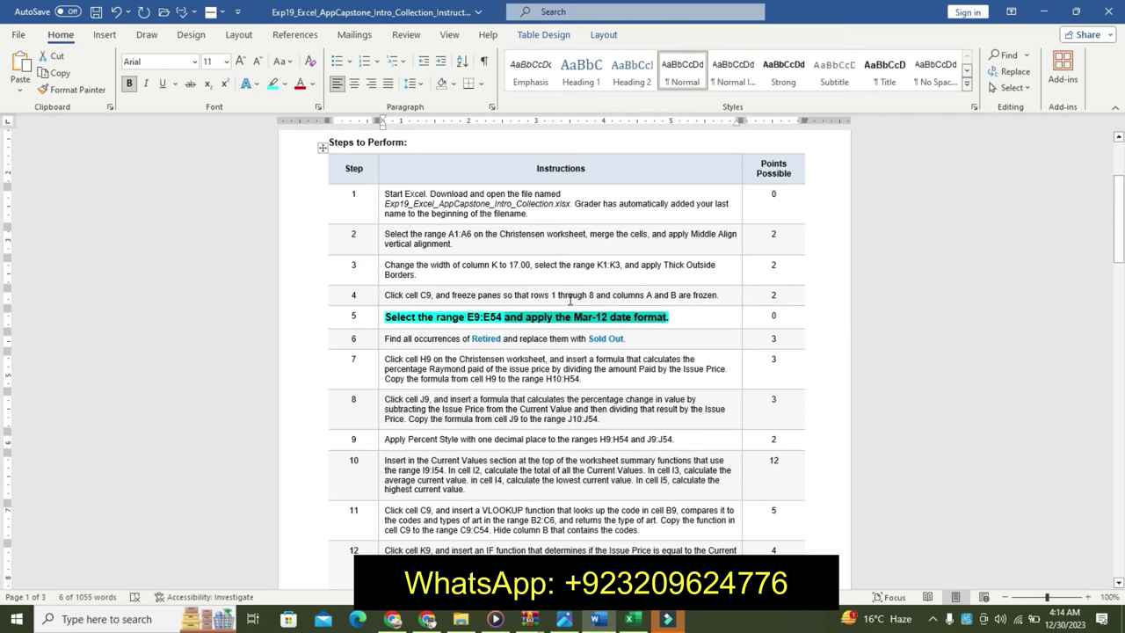
click(631, 621)
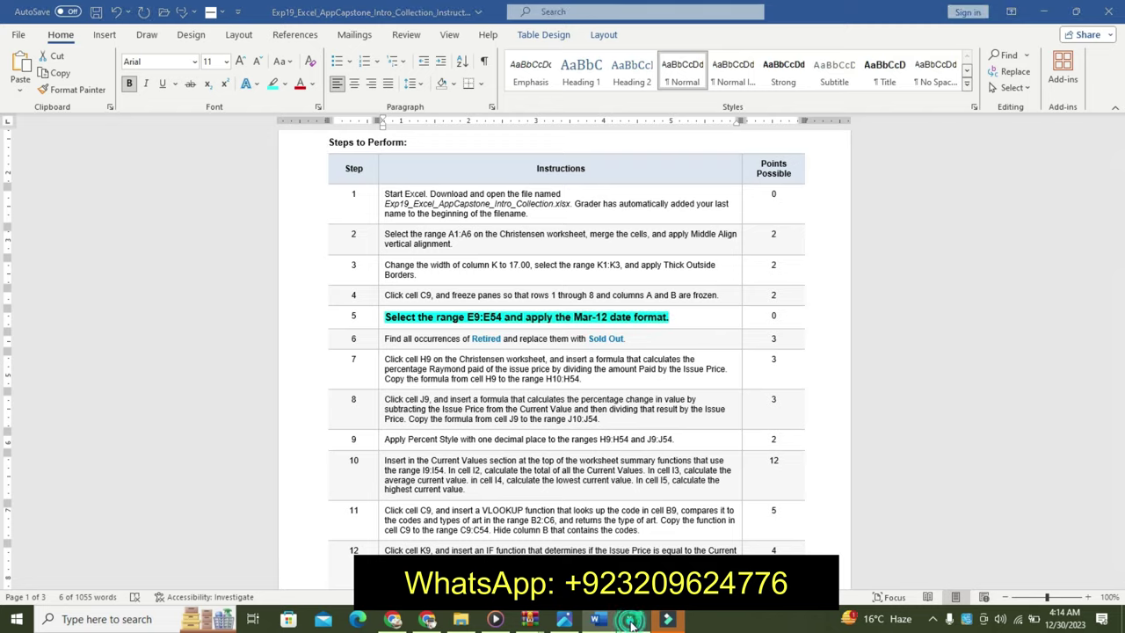
click(17, 129)
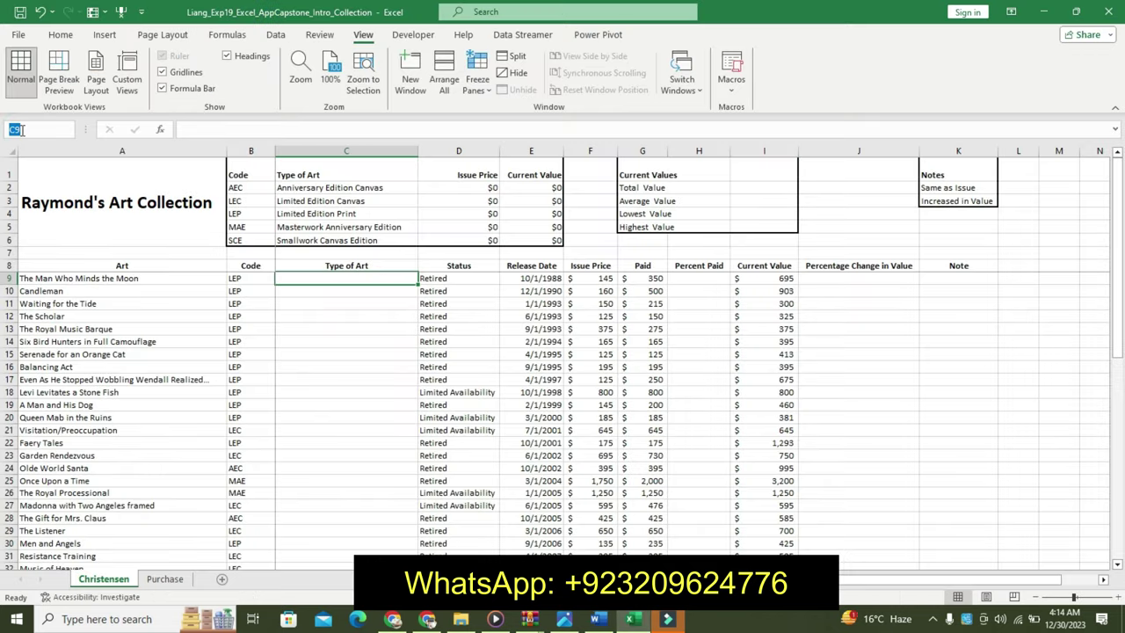
Step: Select E9:E54 through the Name Box and open the Format Cells number settings
text(E9:E54)
key(Return)
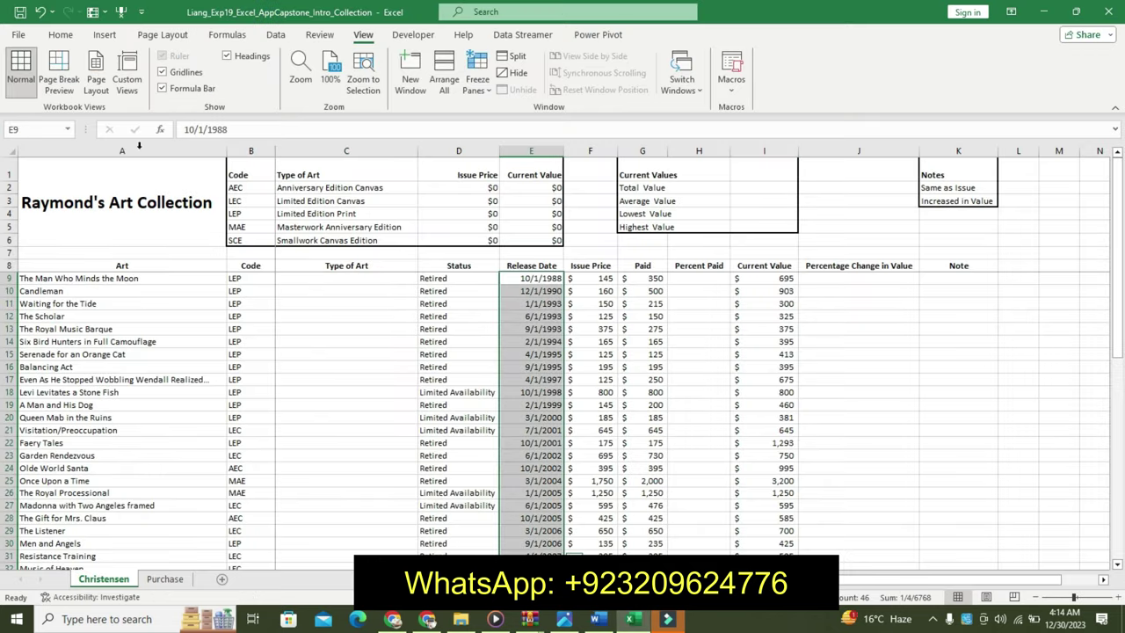
click(607, 622)
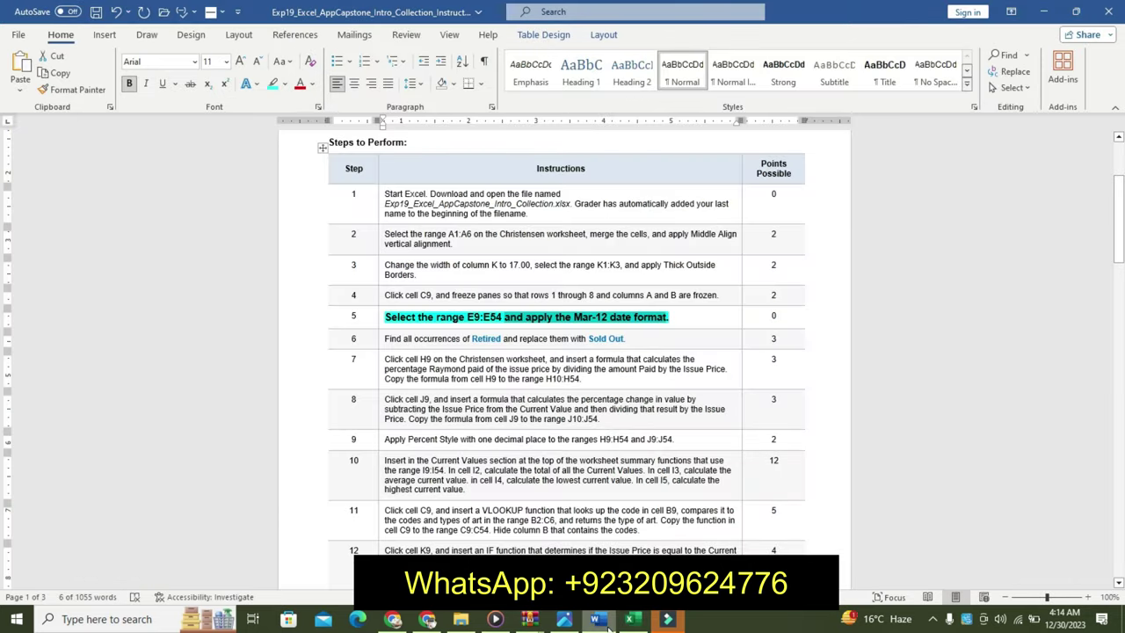
click(630, 619)
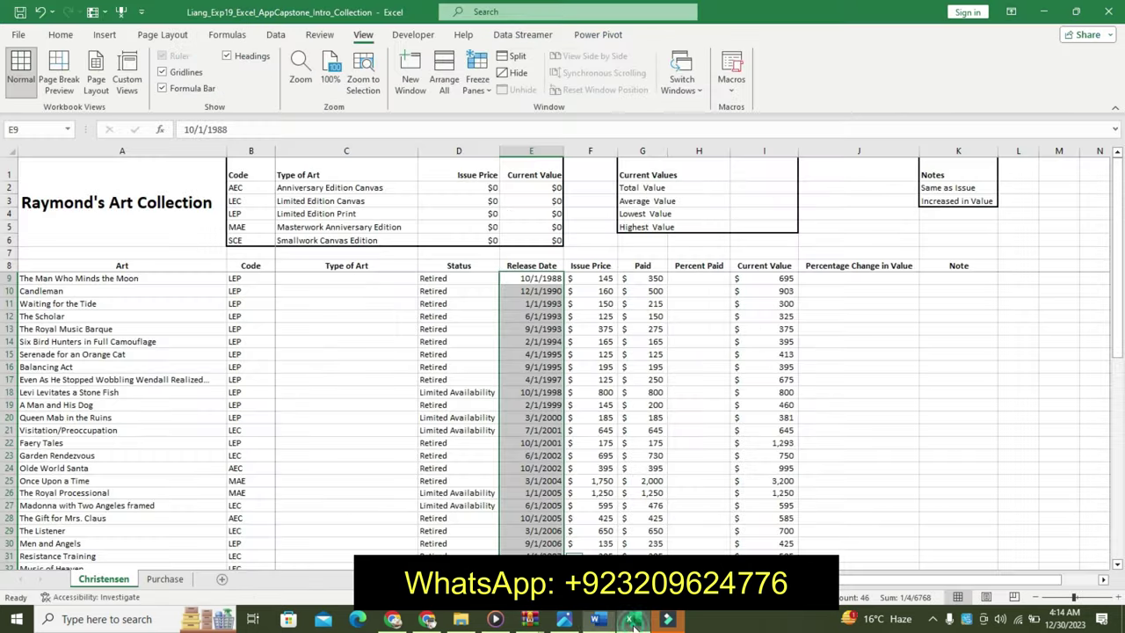
click(61, 34)
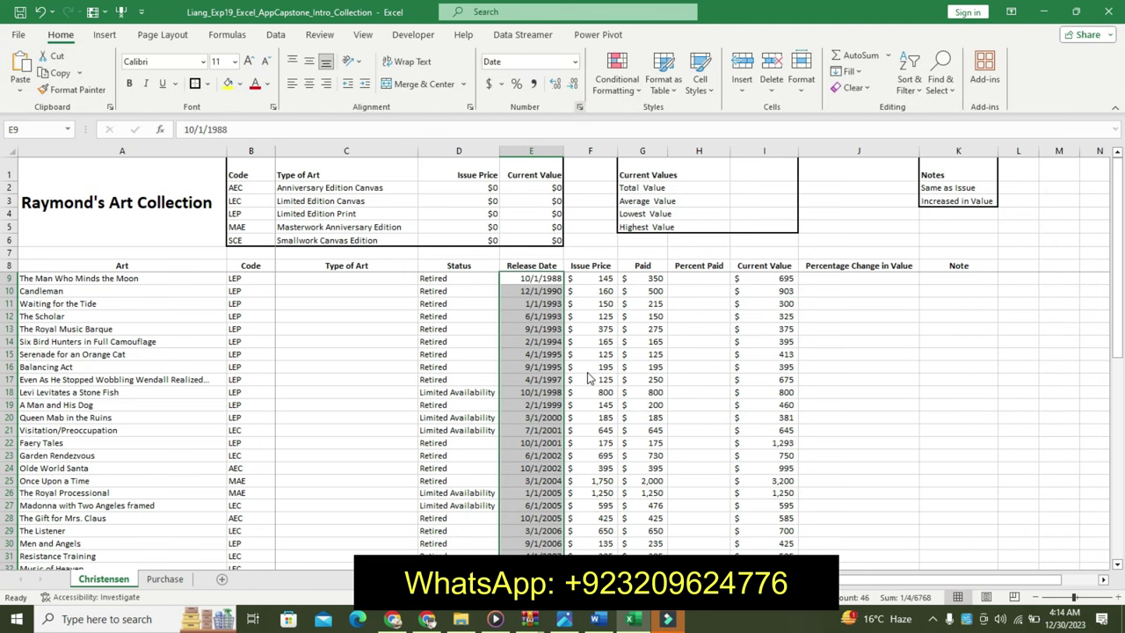
click(579, 106)
Step: Apply the Mar-12 date format to E9:E54 so dates read like Oct-88
click(597, 619)
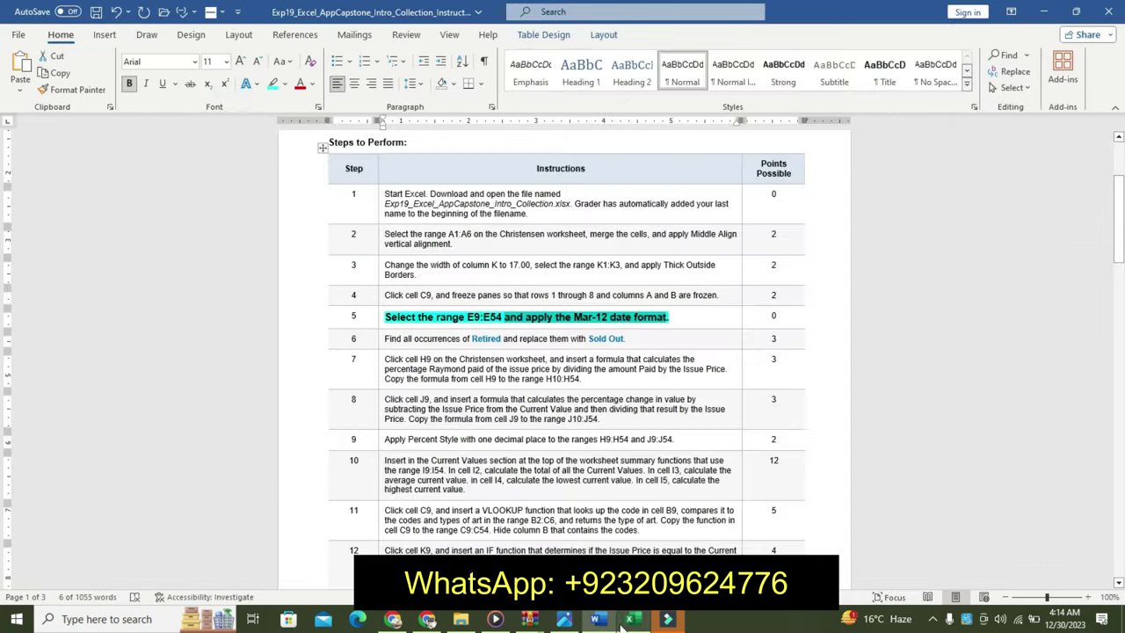
click(630, 619)
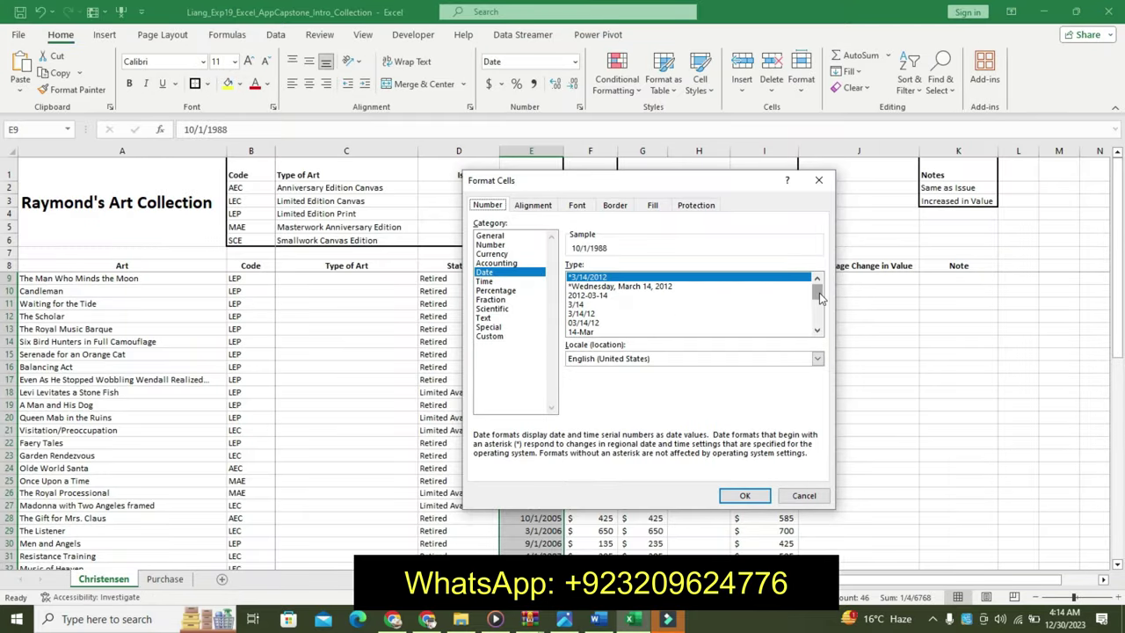
click(817, 332)
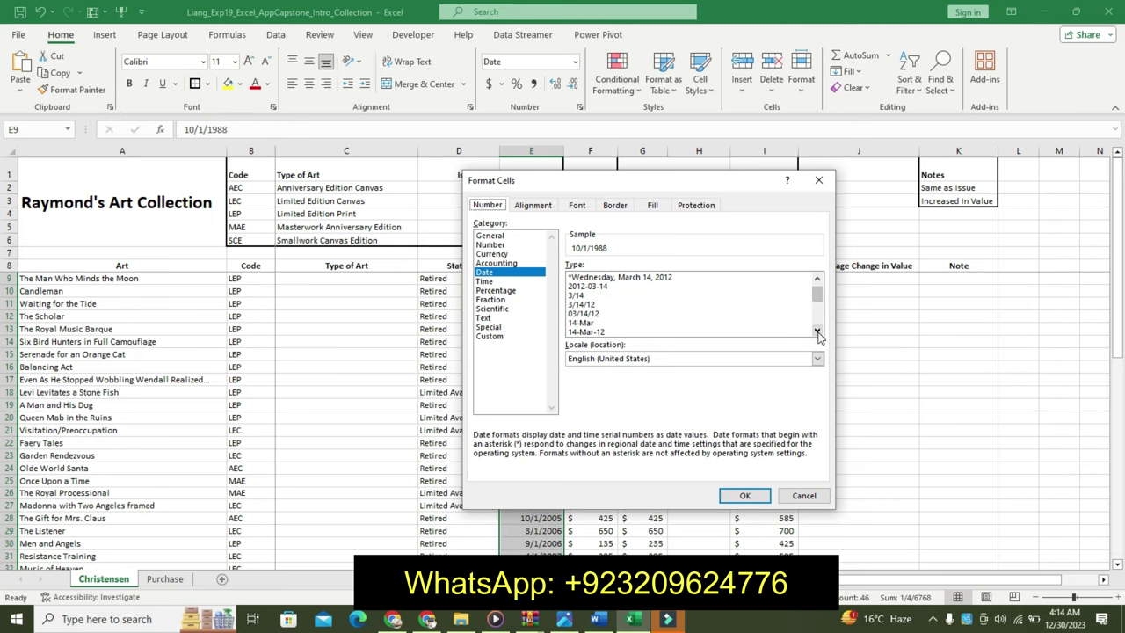
click(816, 331)
click(817, 331)
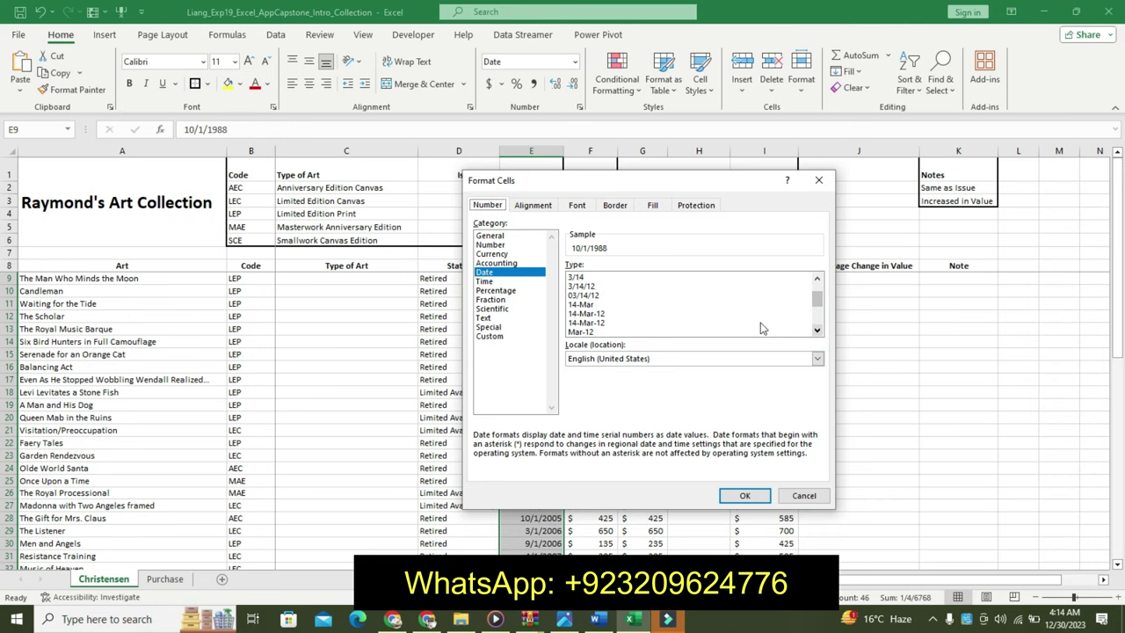
click(591, 332)
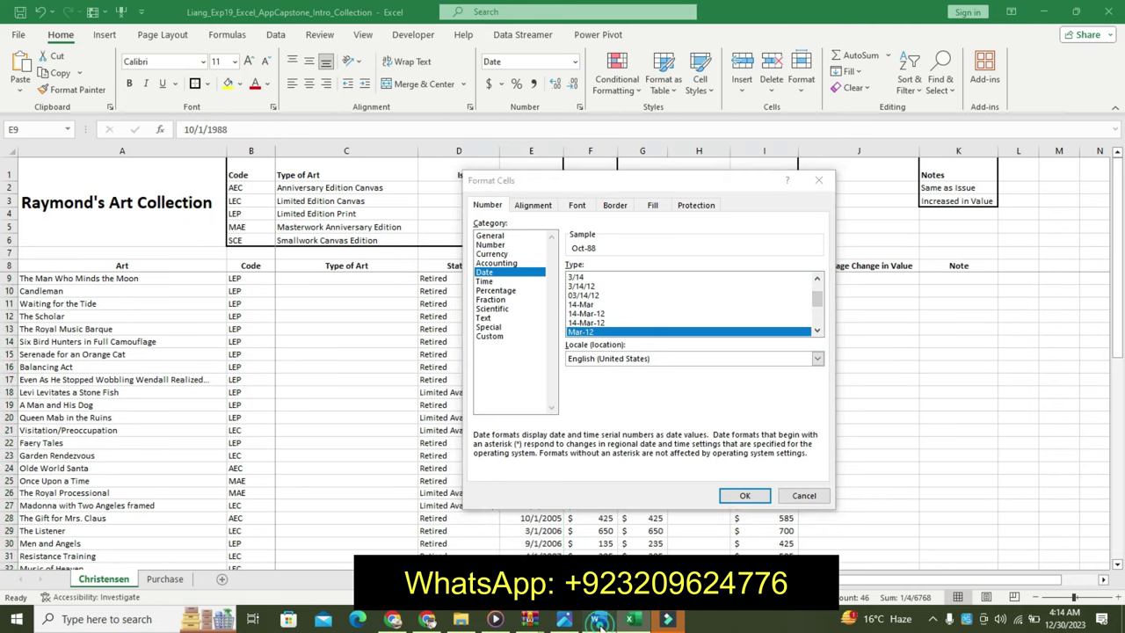
click(598, 619)
click(630, 619)
click(758, 495)
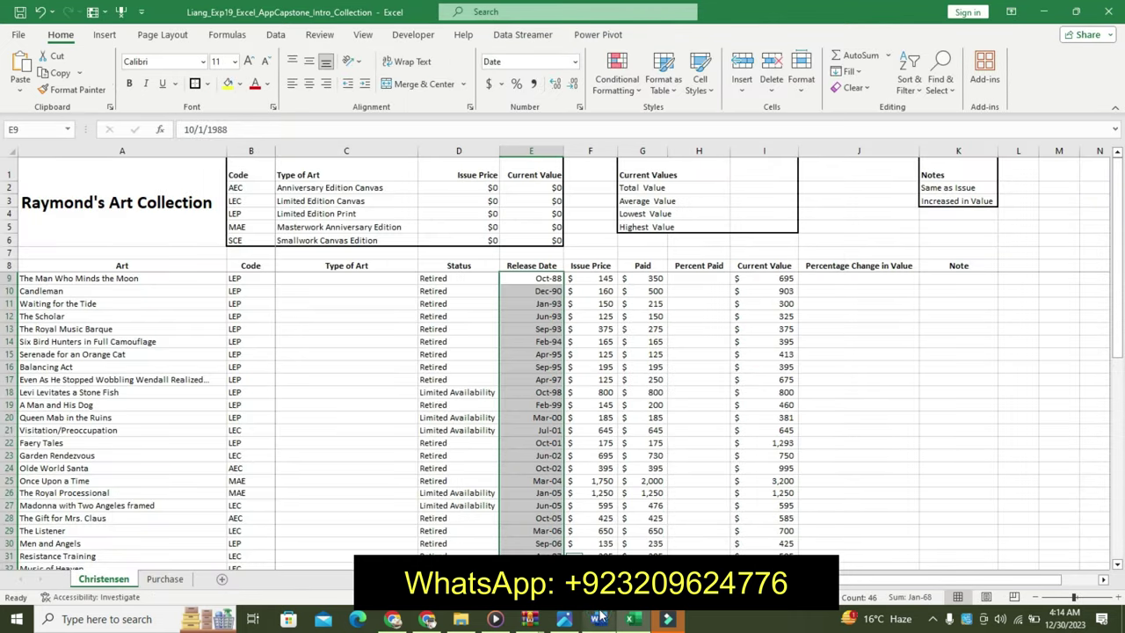
click(597, 619)
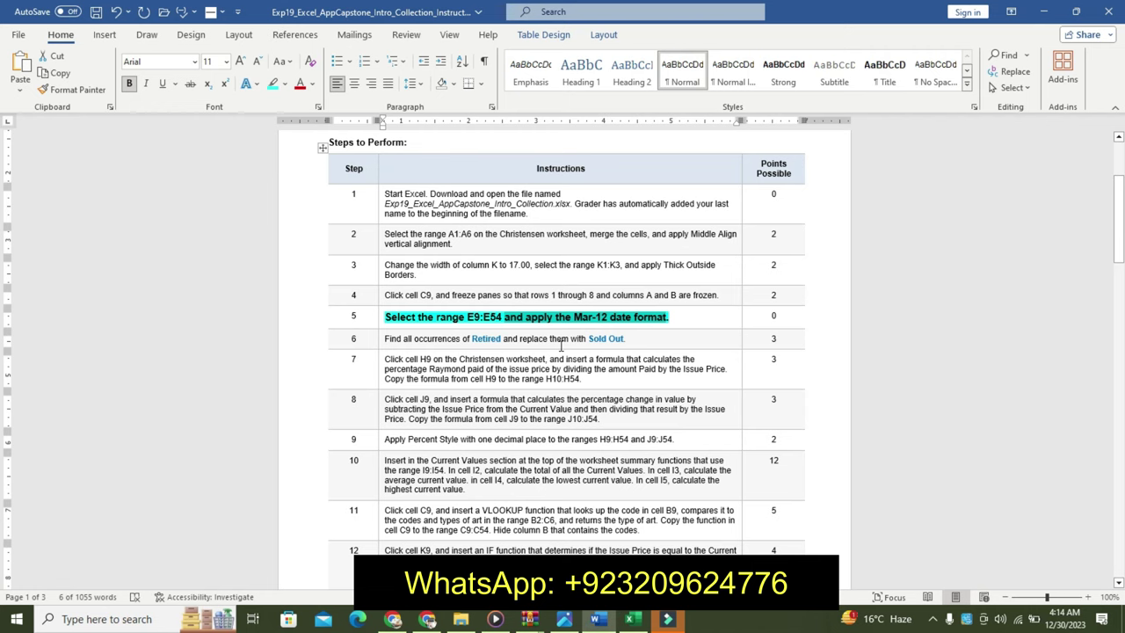
Step: Revert step 5 to plain text and make step 6 two sizes larger, bold and cyan-highlighted
key(ctrl+z)
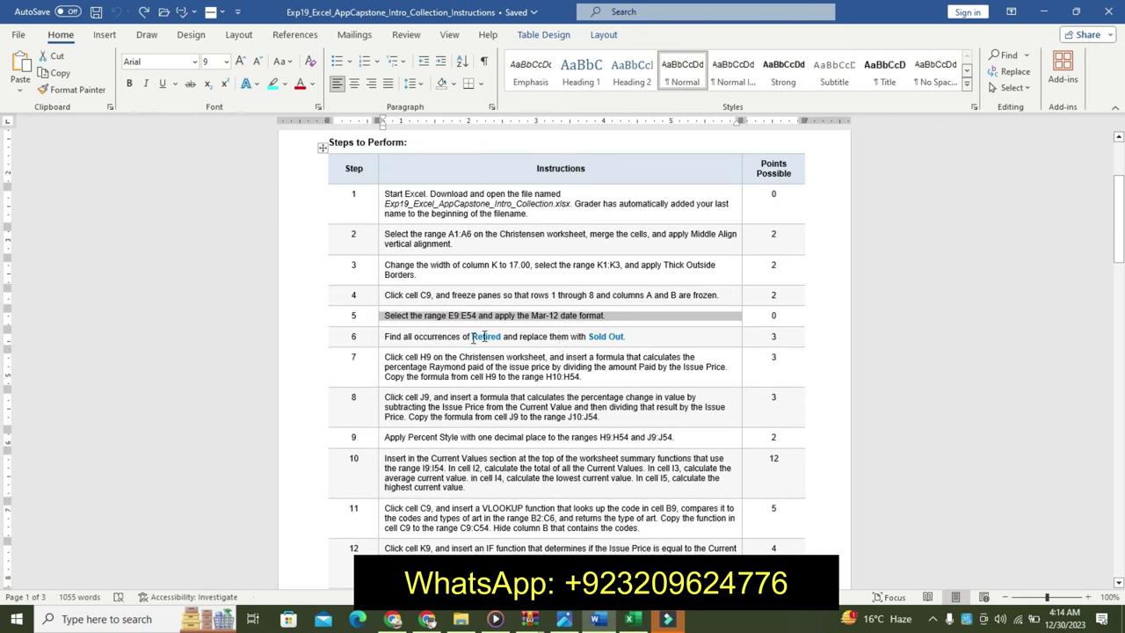
click(380, 341)
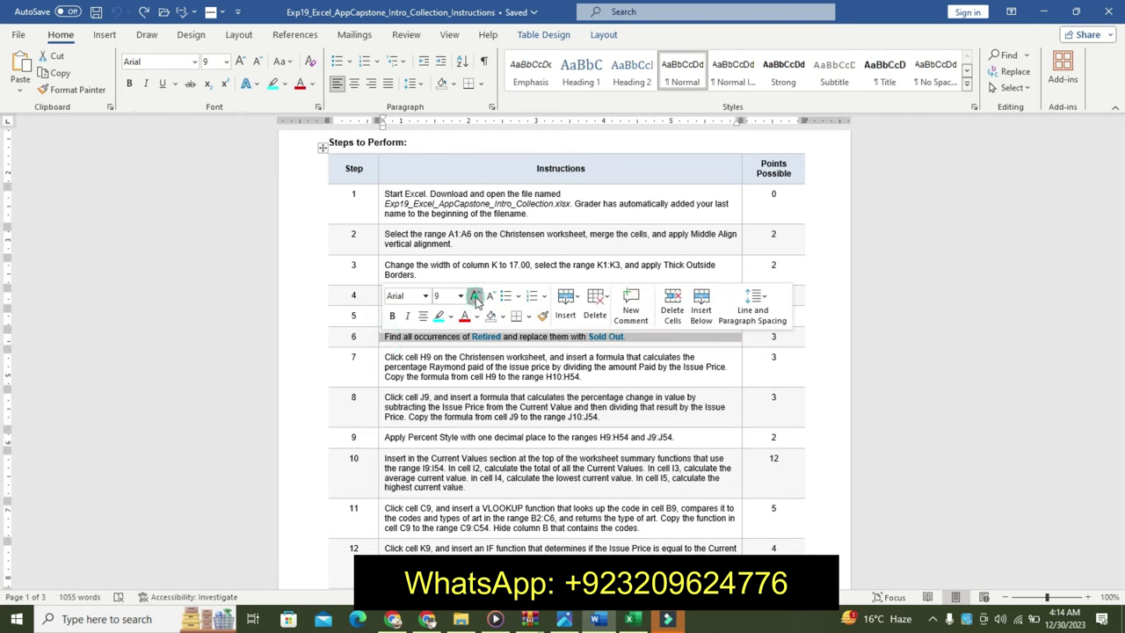
click(474, 298)
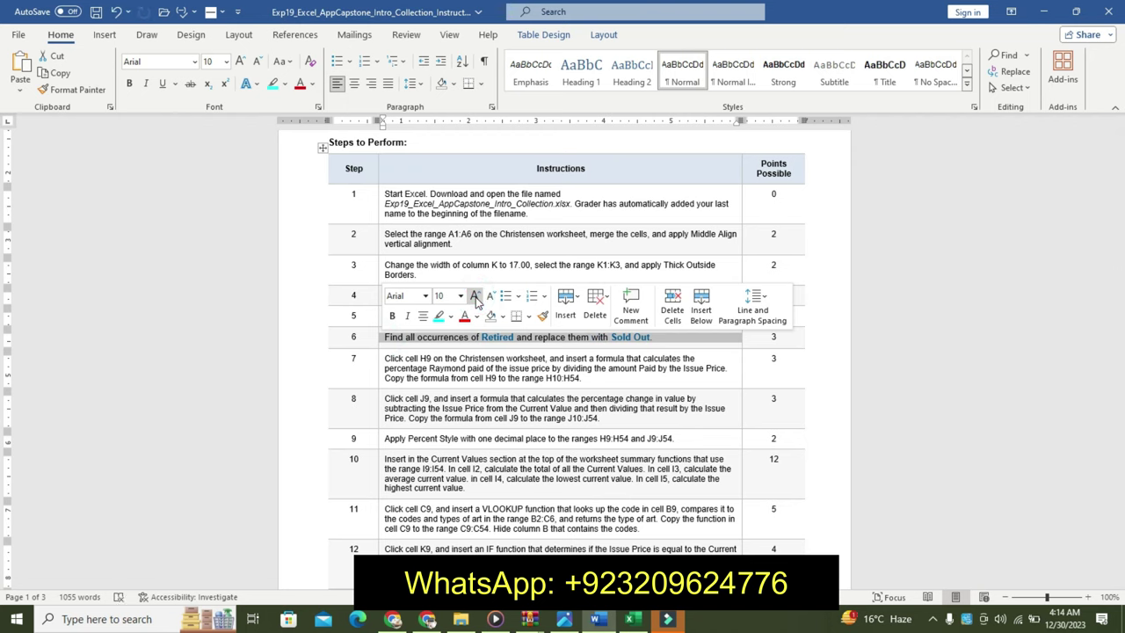
click(475, 298)
click(392, 315)
click(439, 316)
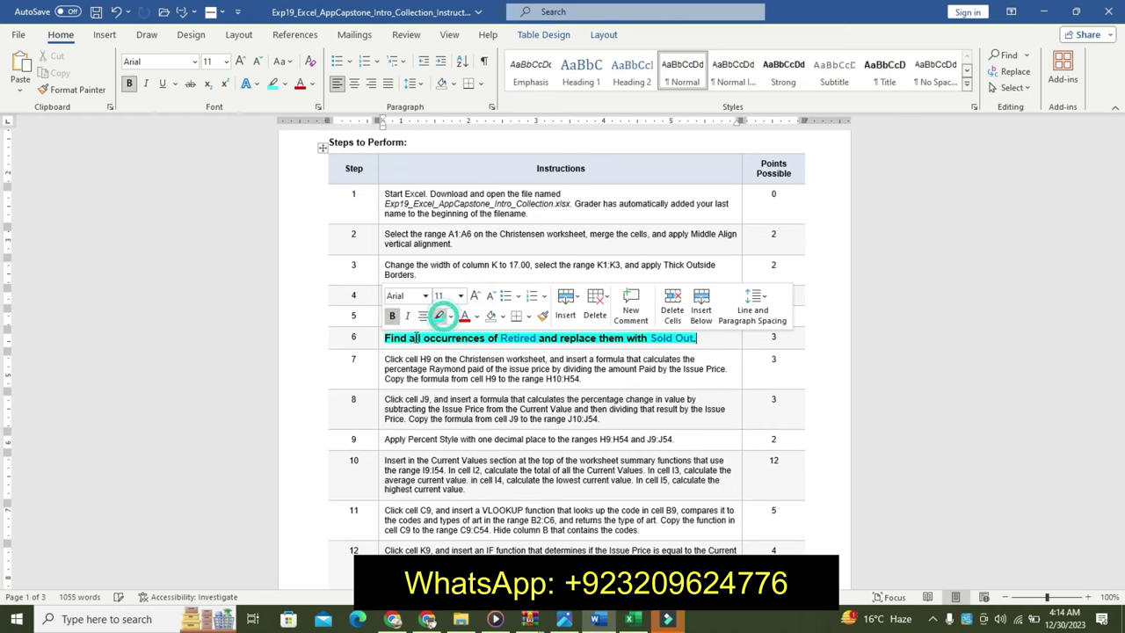
Step: Select the word 'Retired' in step 6 before returning to Excel
drag(387, 338, 709, 337)
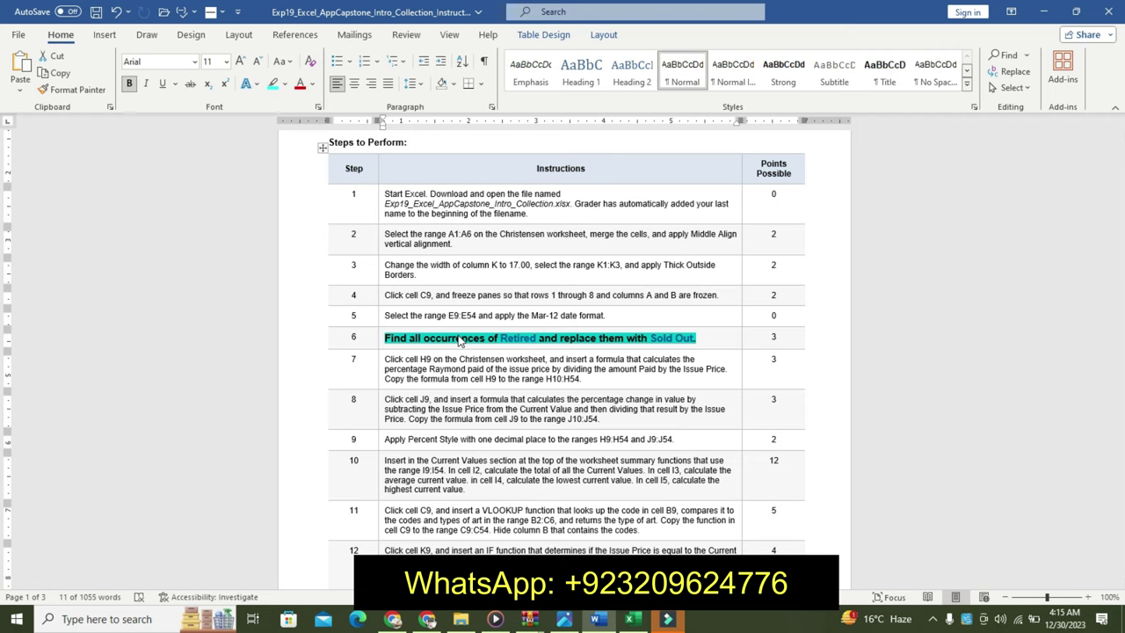
click(501, 339)
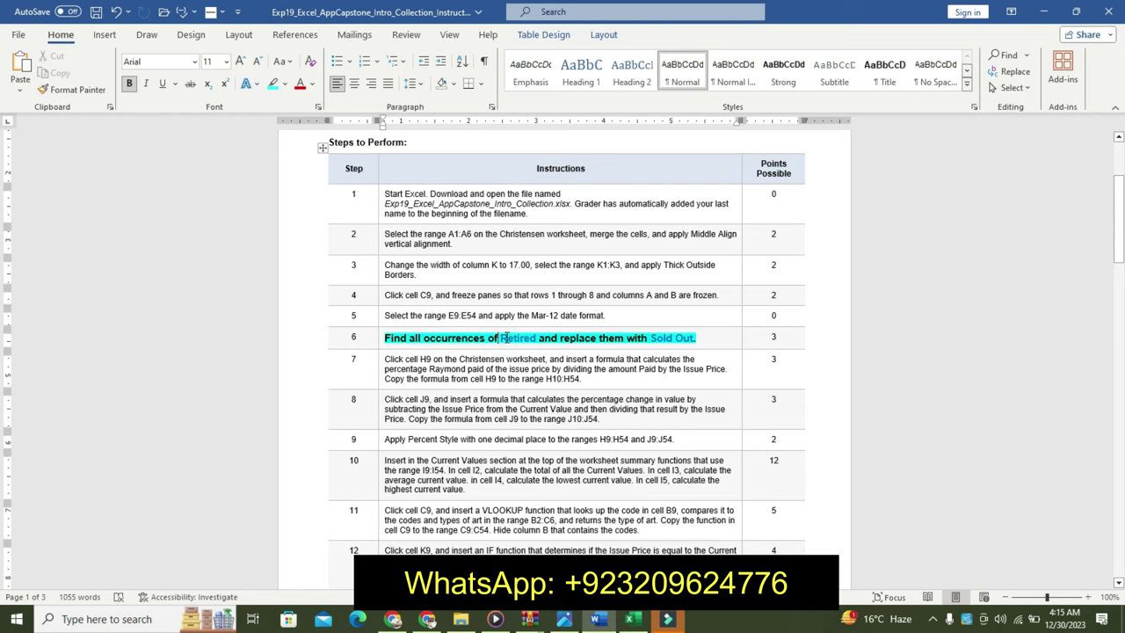
drag(502, 339, 538, 338)
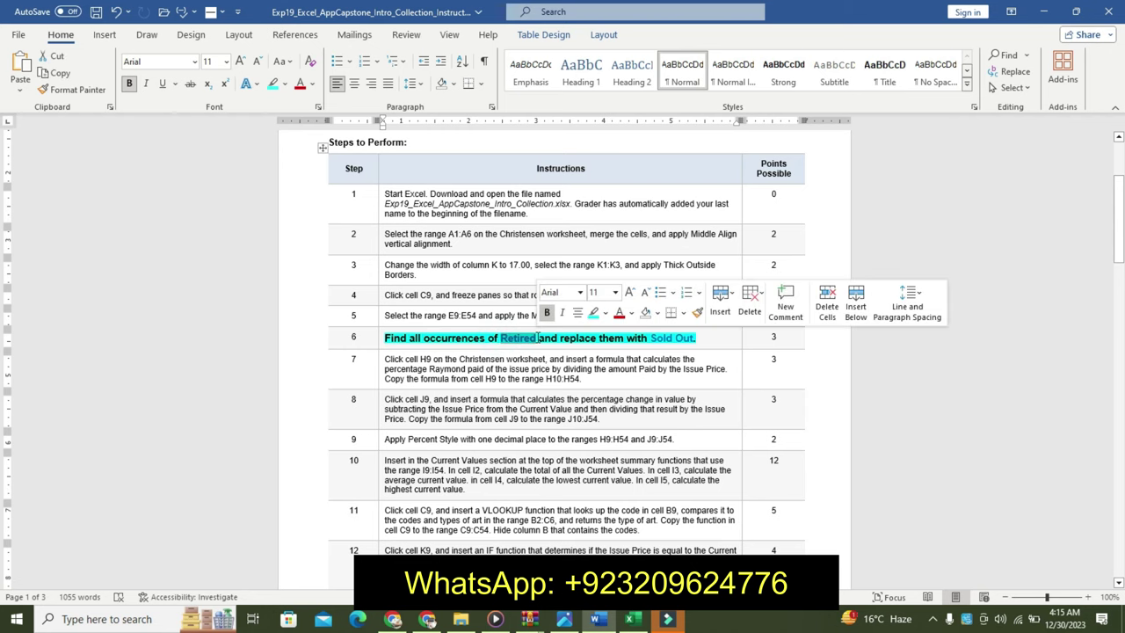
click(630, 619)
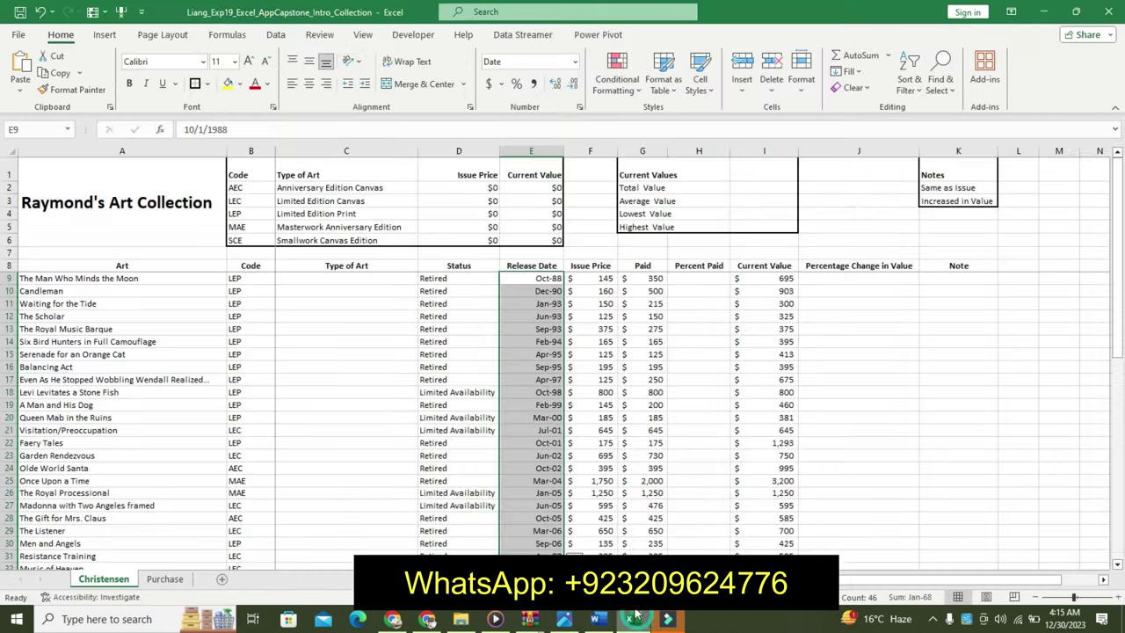
Step: Set up Replace with Find what 'Retired' and Replace with 'Sold Out', copied from Word
click(941, 80)
click(961, 132)
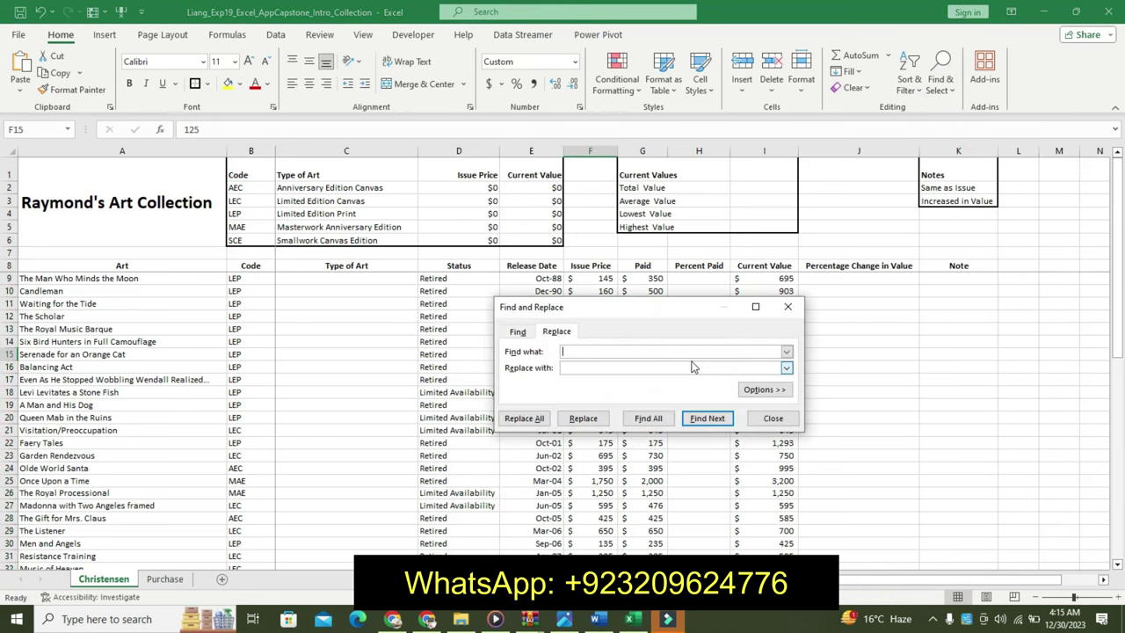
text(Retired)
key(alt+Tab)
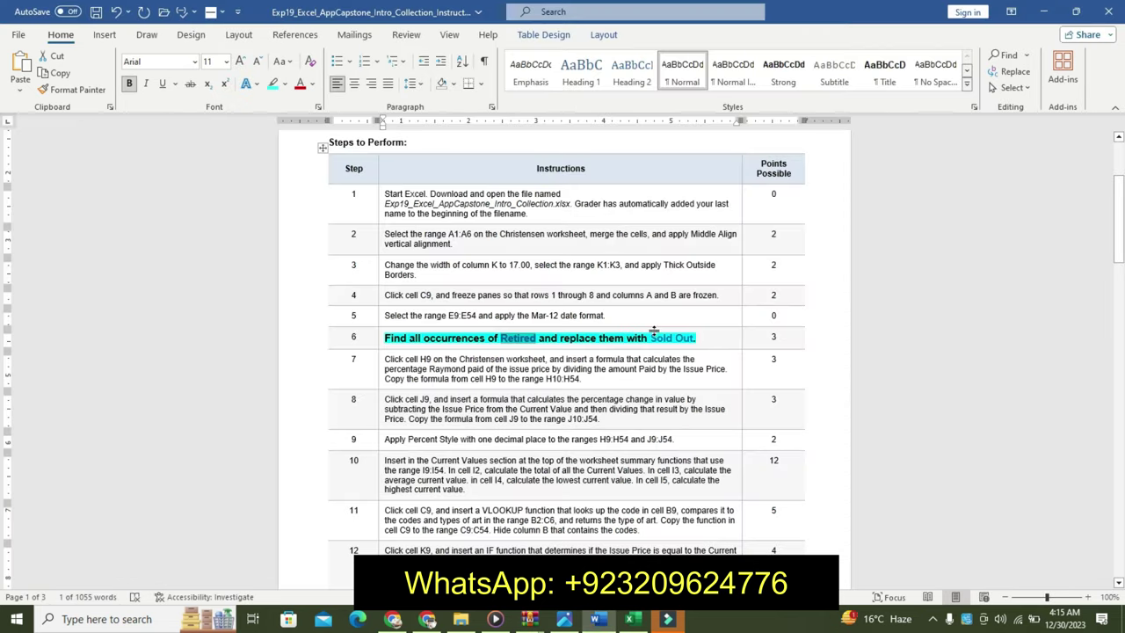
drag(651, 341, 697, 341)
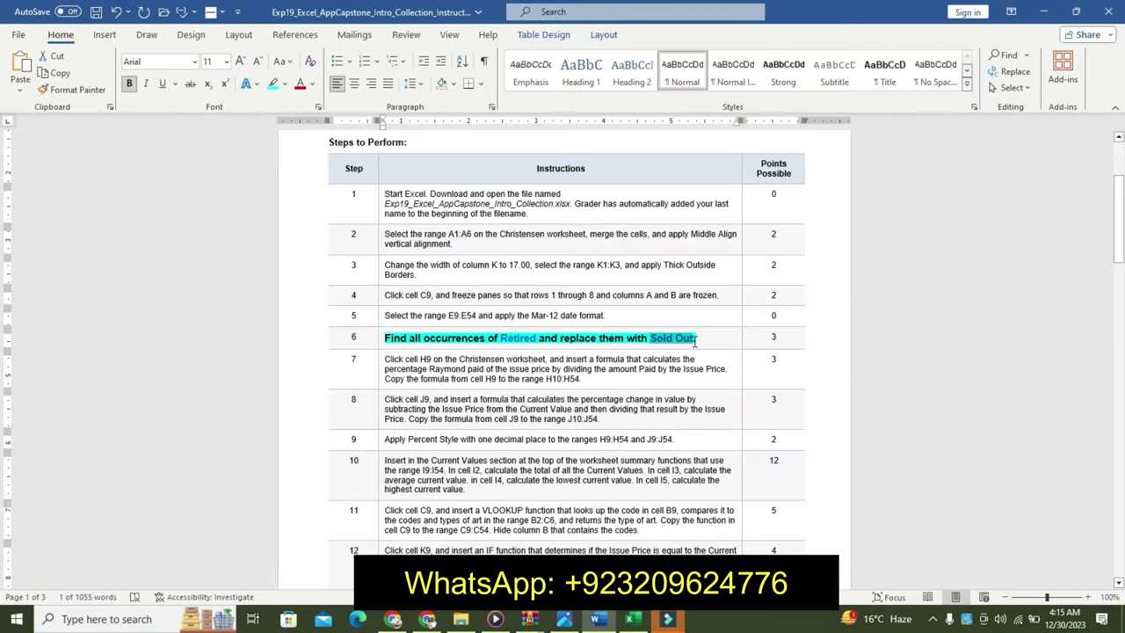
key(ctrl+c)
click(630, 618)
click(603, 369)
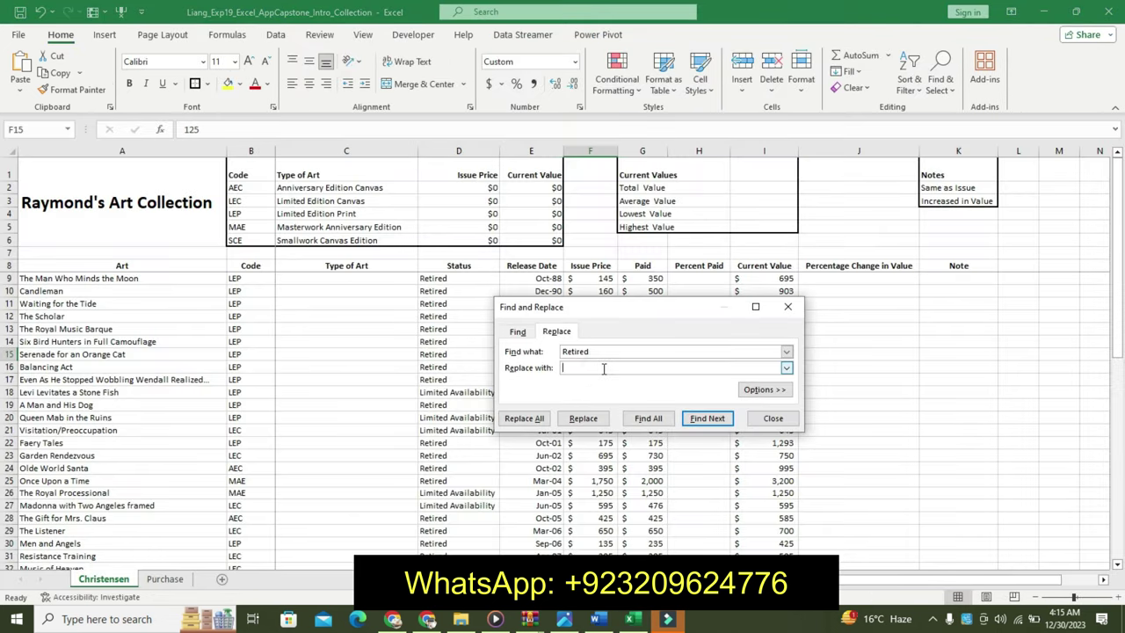
key(ctrl+v)
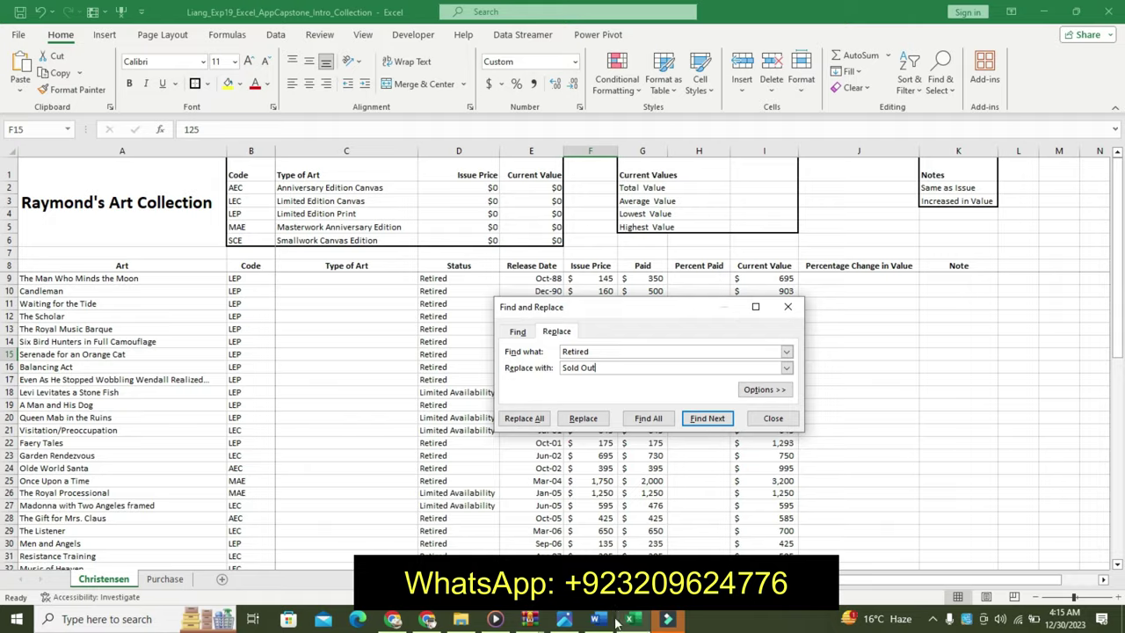
Step: Replace all 34 occurrences, acknowledge the result and close the dialog
click(614, 620)
click(630, 618)
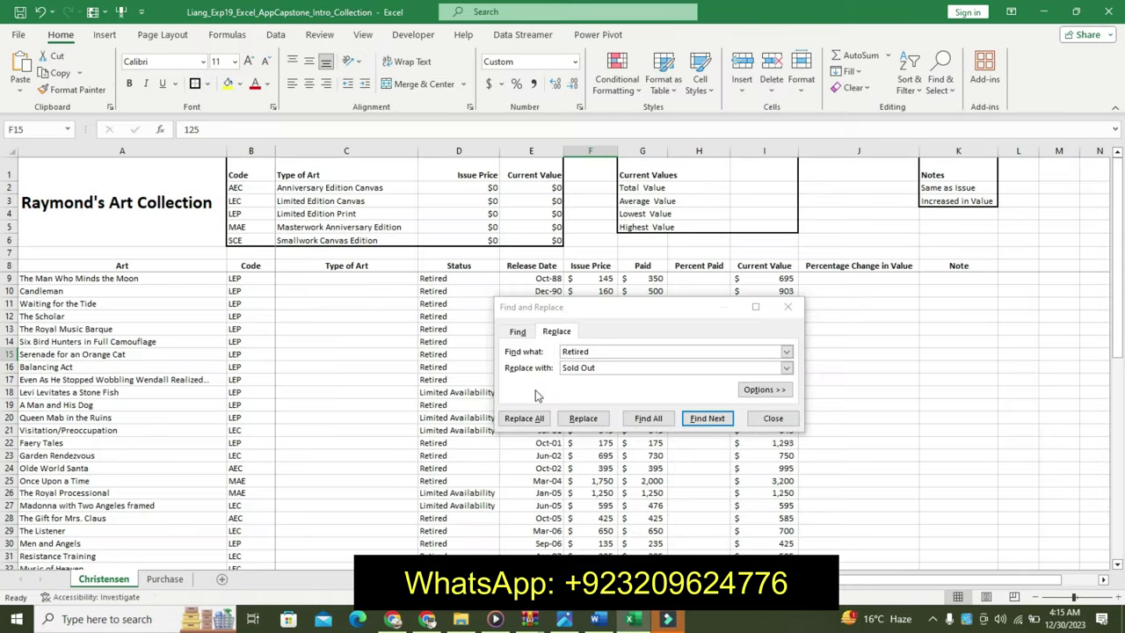
click(544, 420)
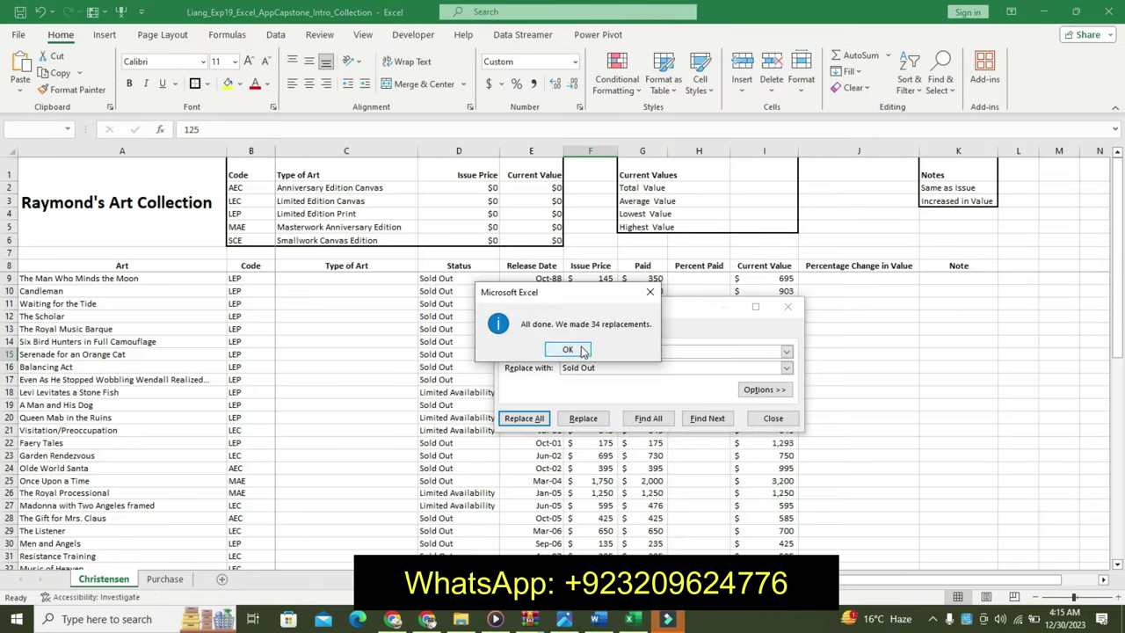
click(581, 350)
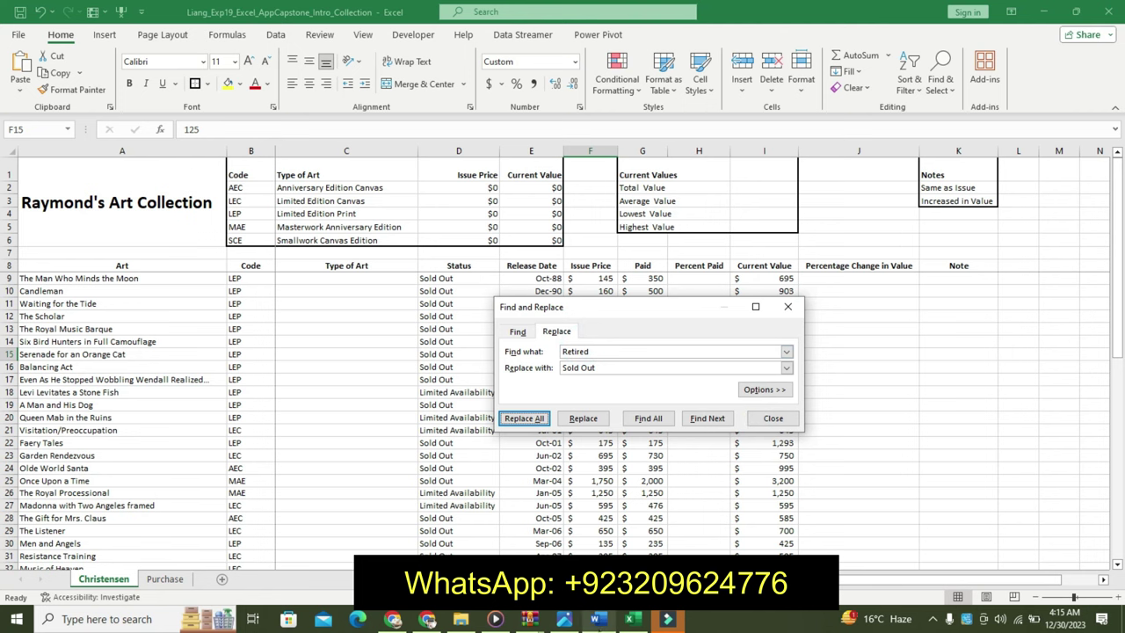
click(773, 419)
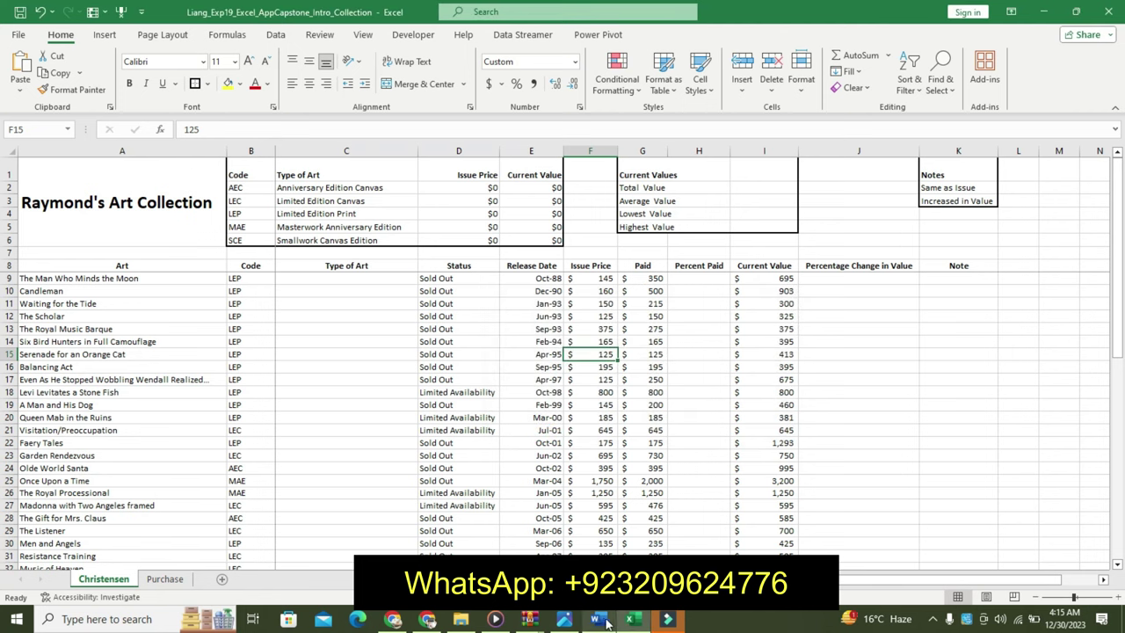
click(605, 620)
Step: Undo step 6's emphasis and make step 7 larger, bold and cyan-highlighted
key(ctrl+z)
key(ctrl+z)
click(525, 354)
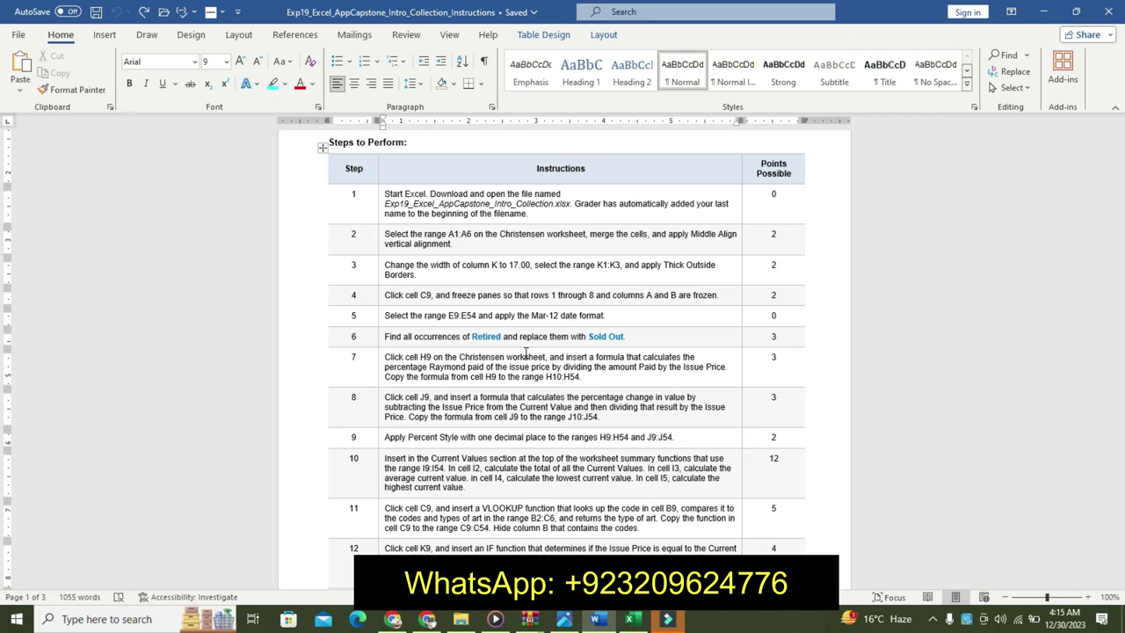
click(381, 368)
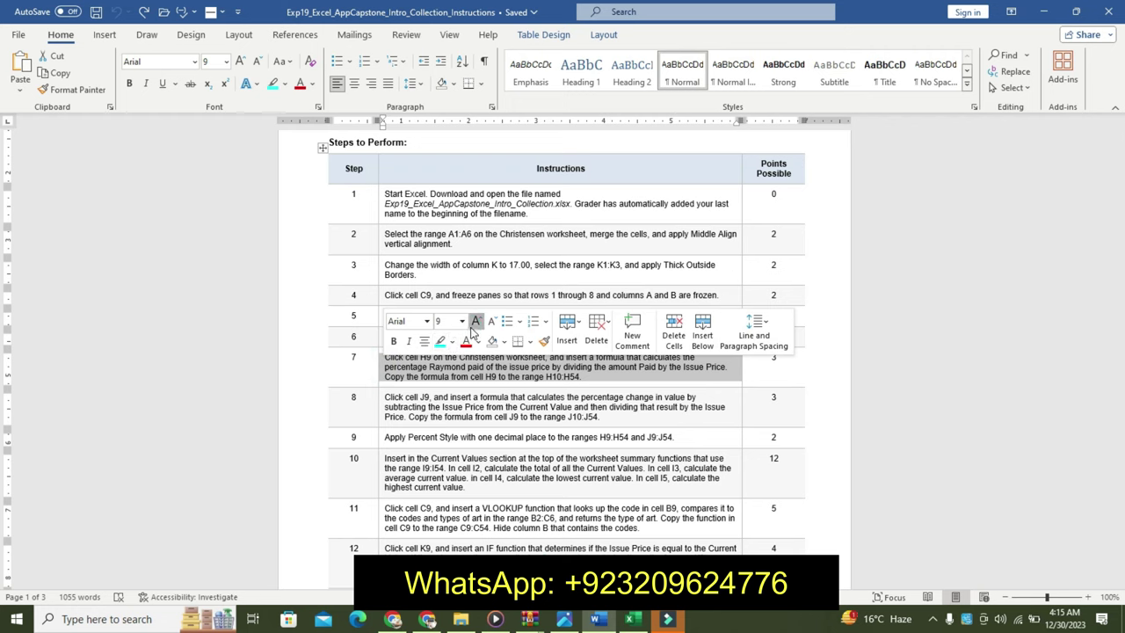
click(476, 322)
click(476, 321)
click(393, 341)
click(441, 342)
click(435, 368)
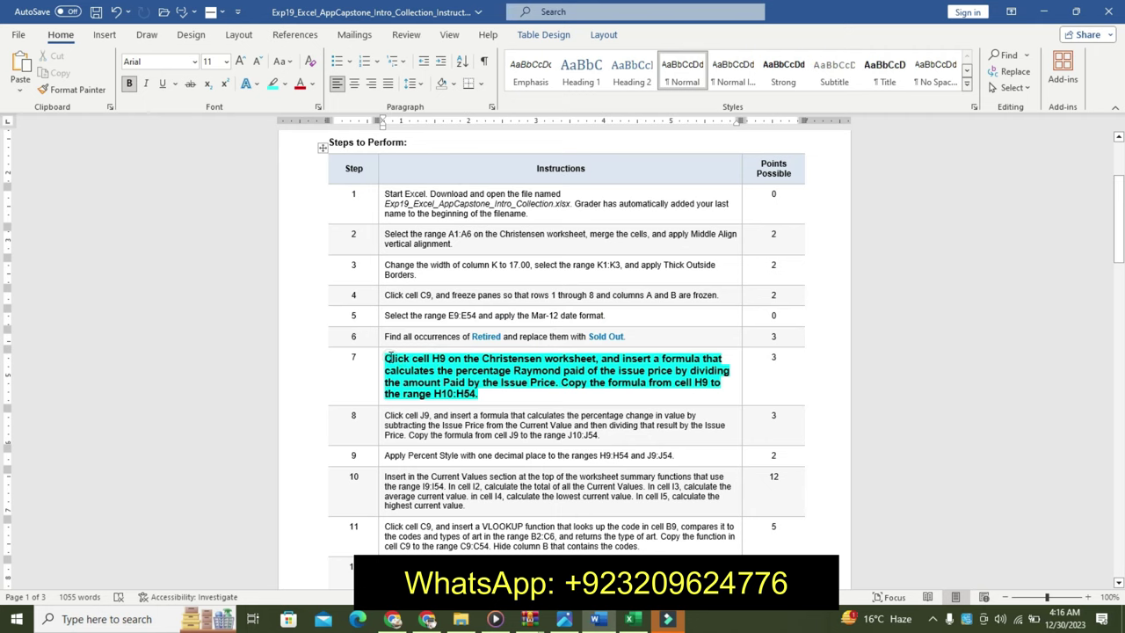
drag(387, 358, 539, 397)
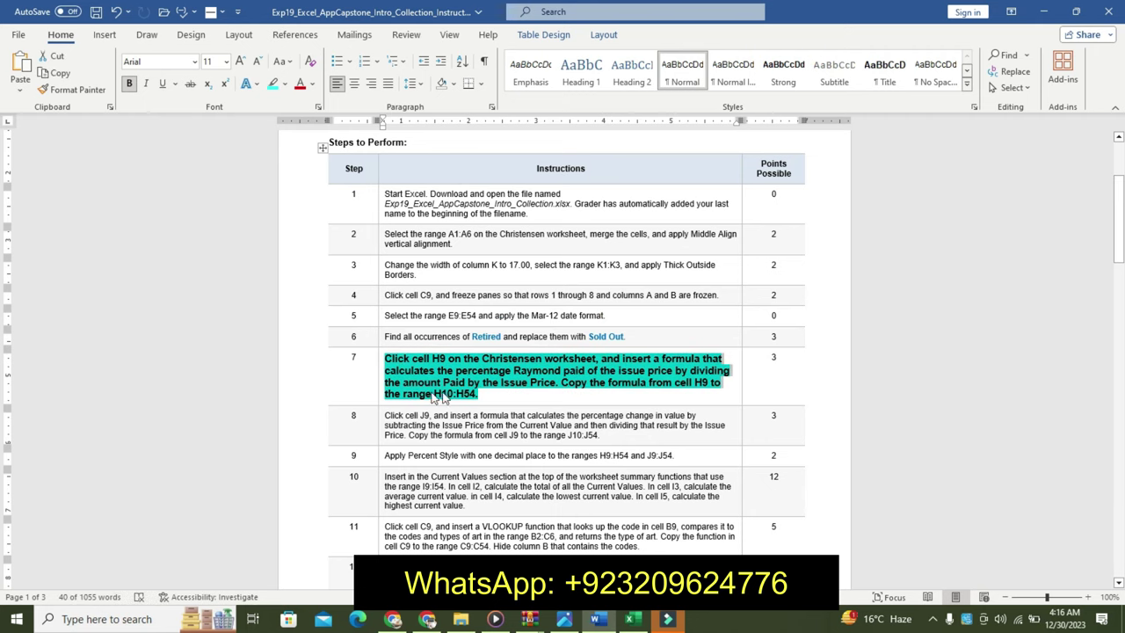
click(645, 623)
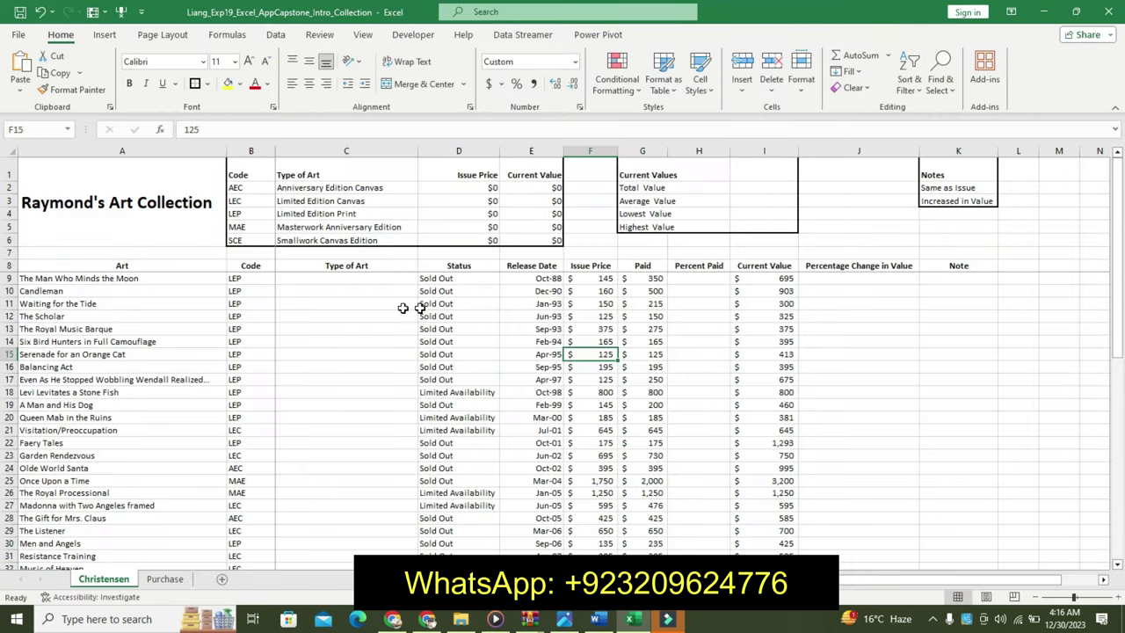
Step: Enter =G9/F9 in H9 for Percent Paid, giving 2.413793103
click(708, 280)
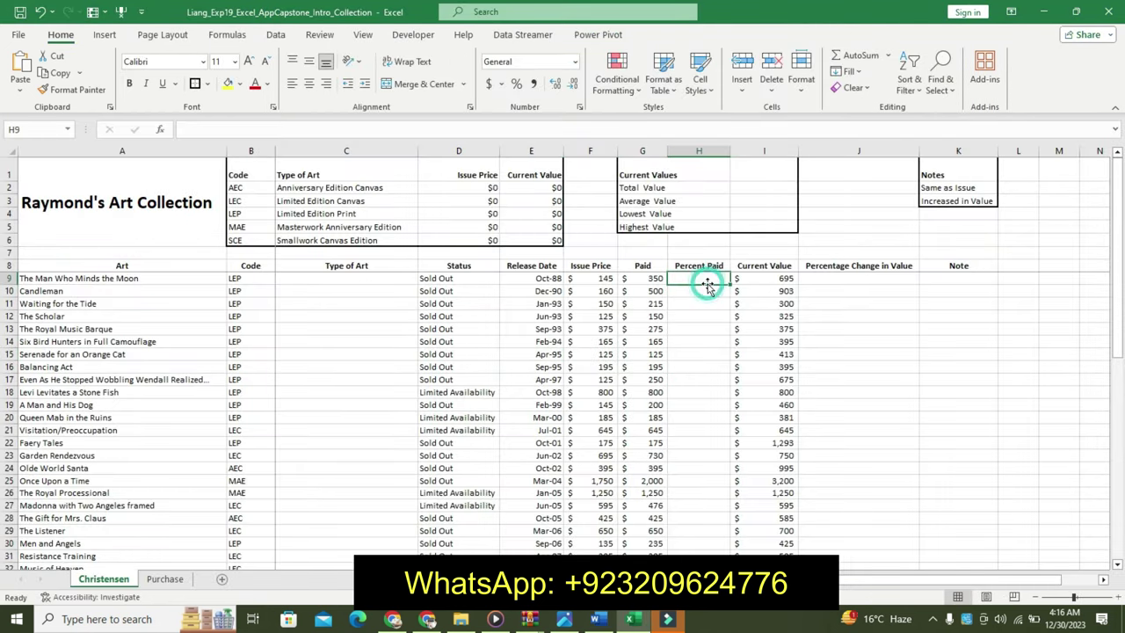
click(613, 622)
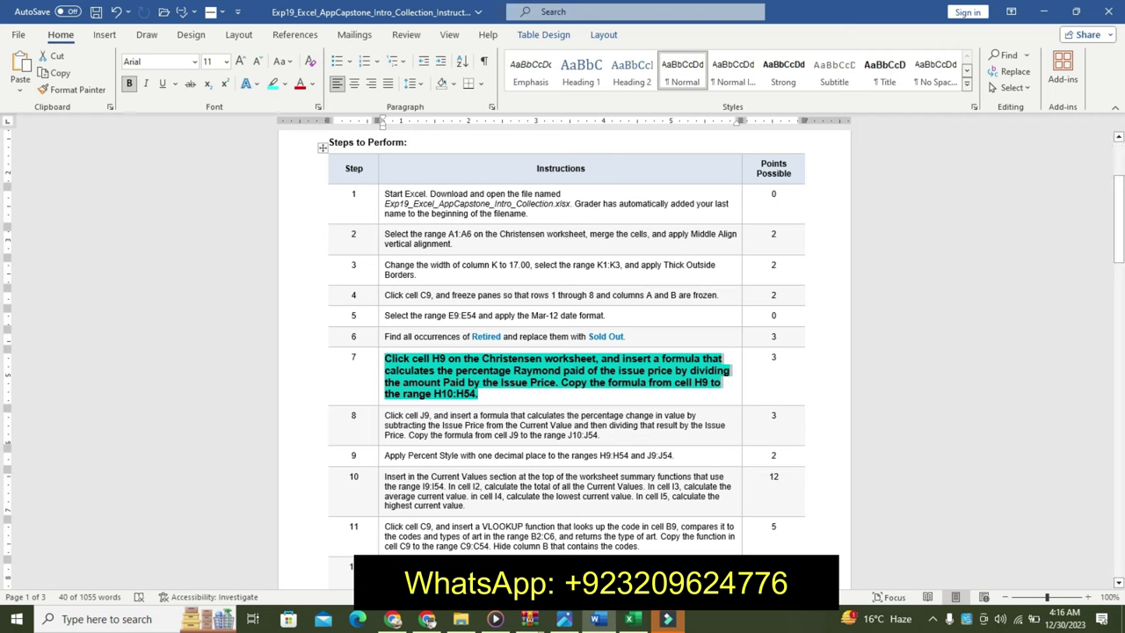
mouse_move(637, 621)
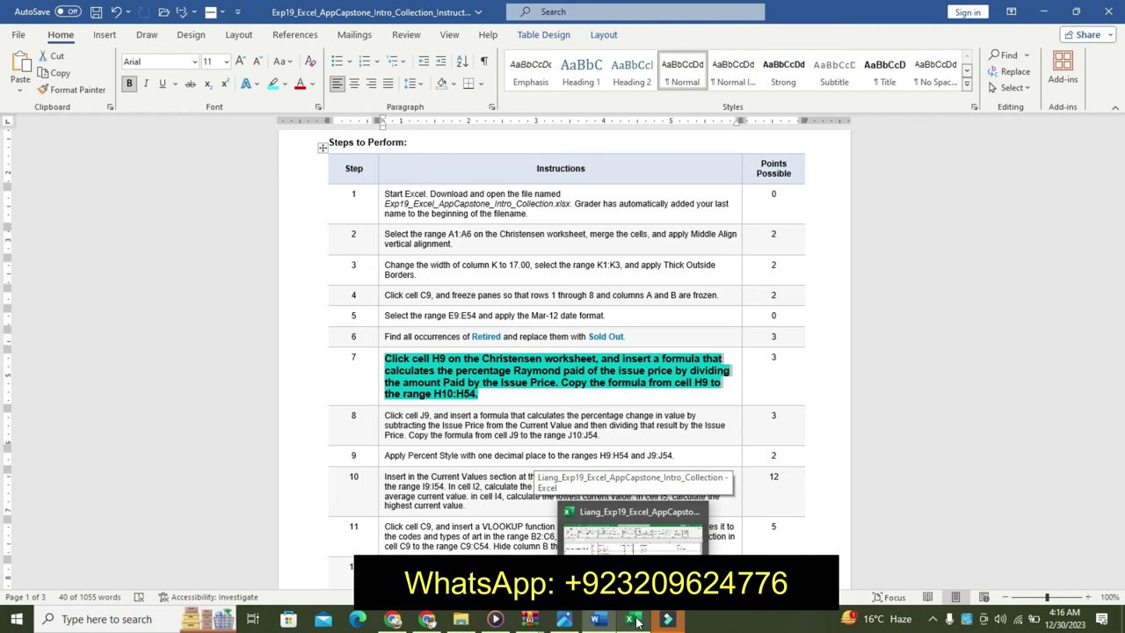
click(636, 621)
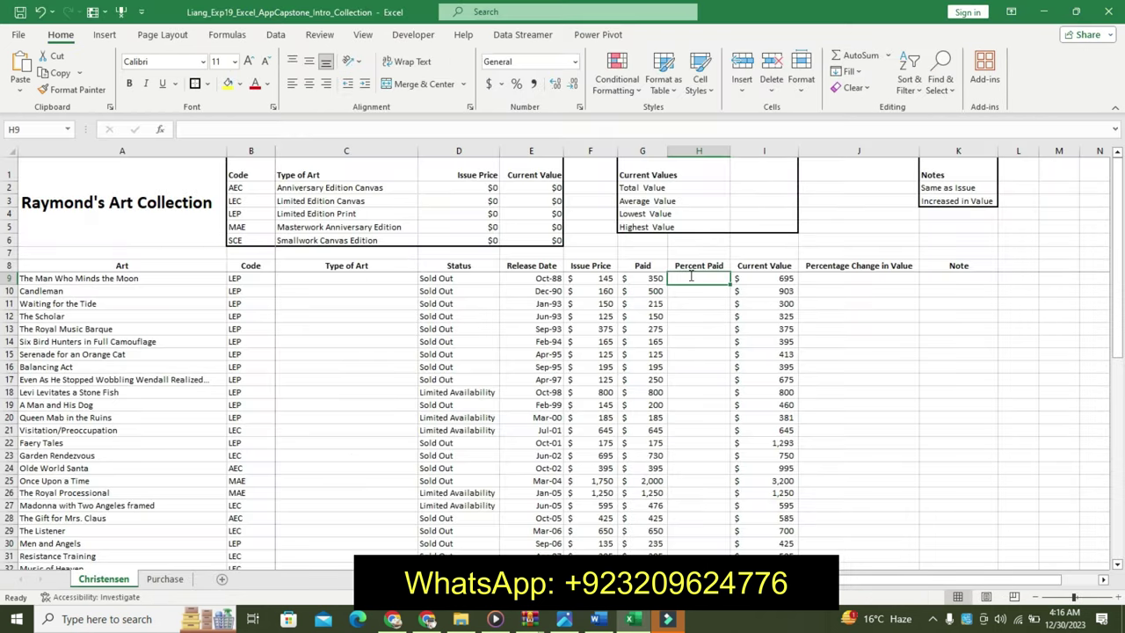
text(=)
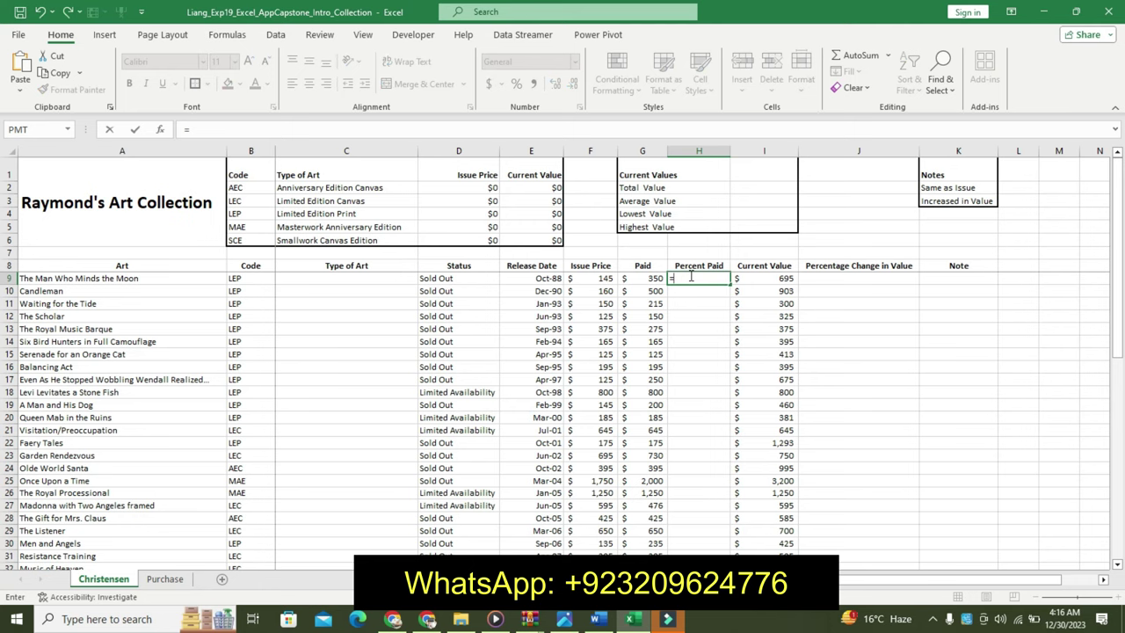
click(601, 624)
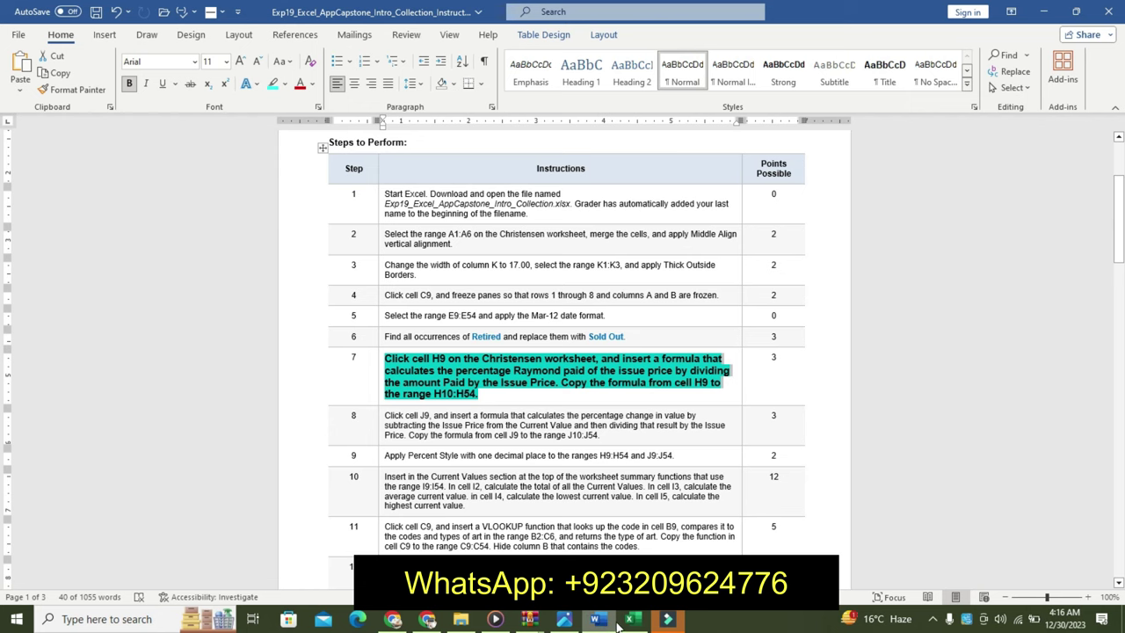
click(630, 621)
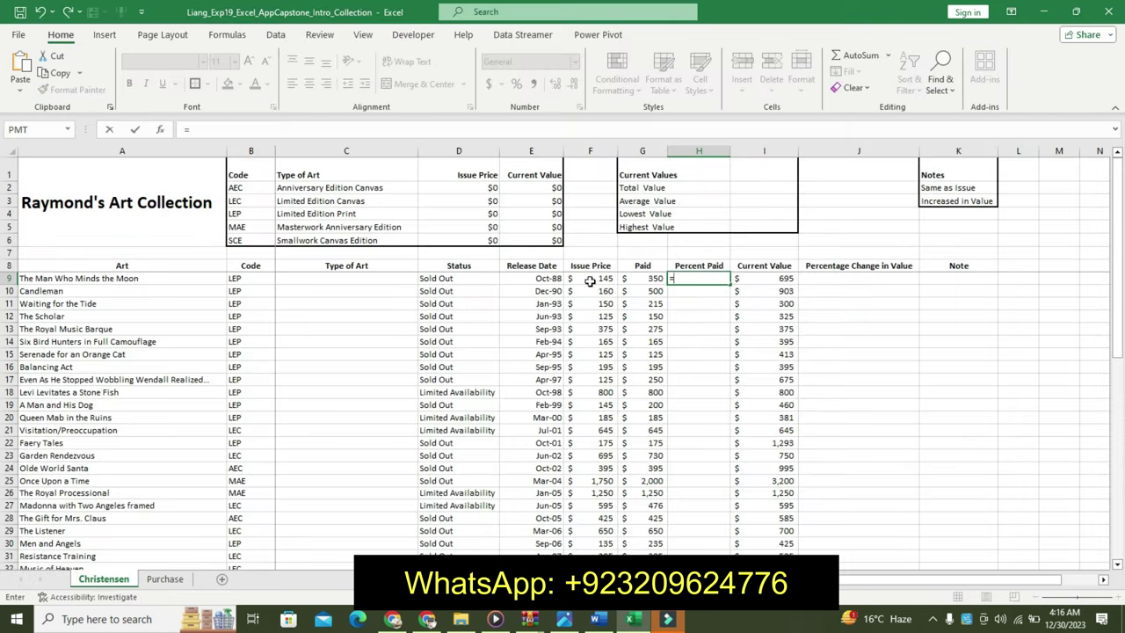
click(638, 280)
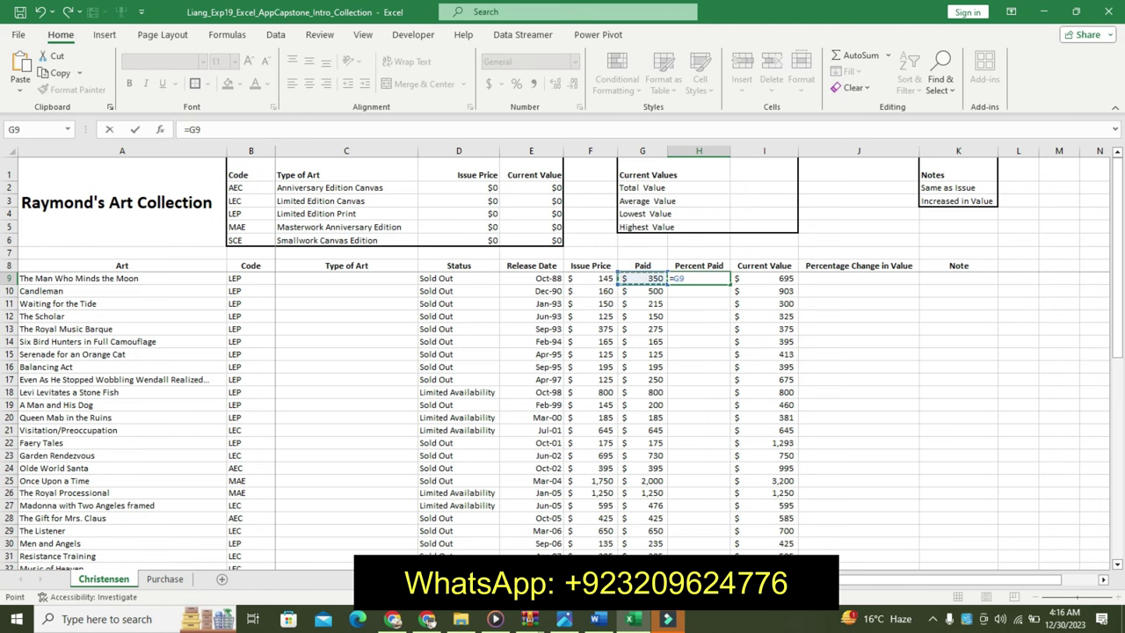
click(598, 621)
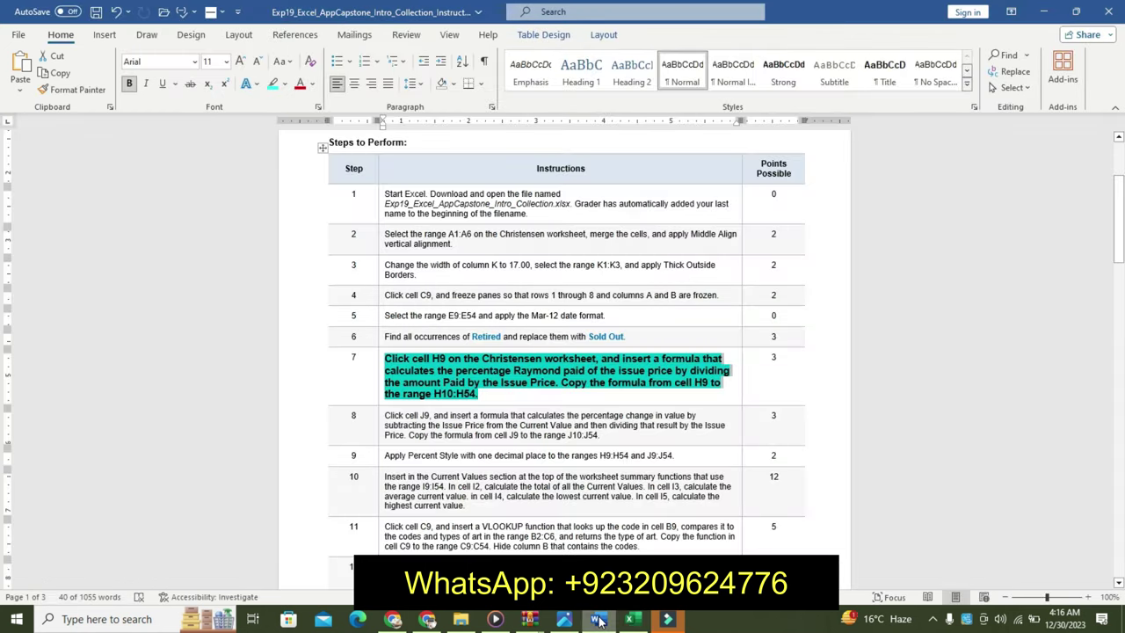
click(630, 621)
text(/)
click(596, 279)
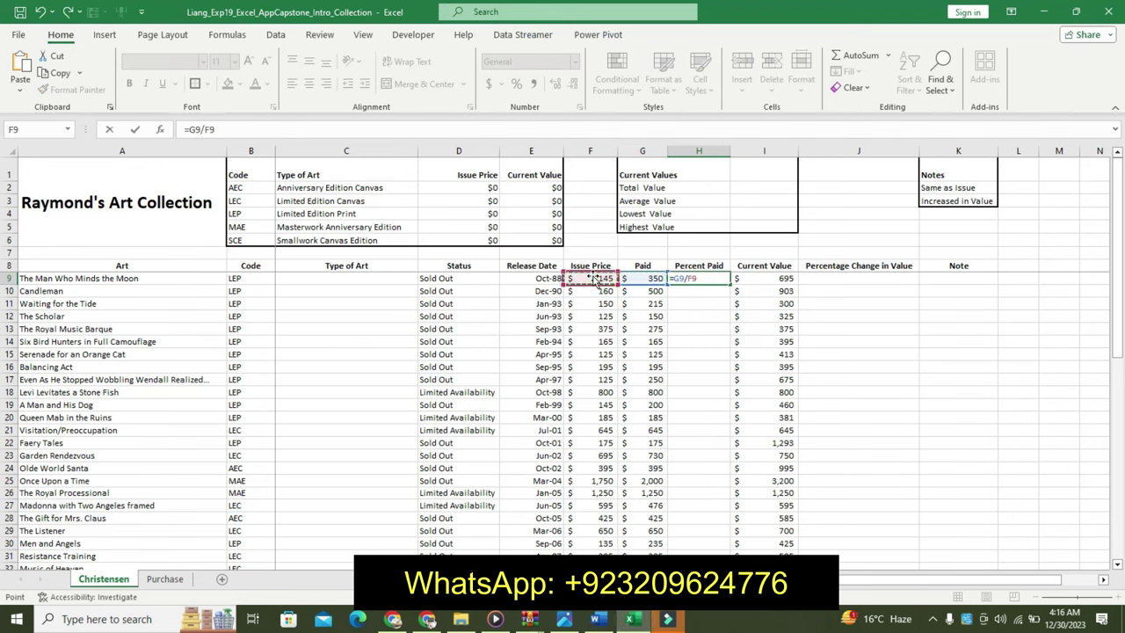
key(Return)
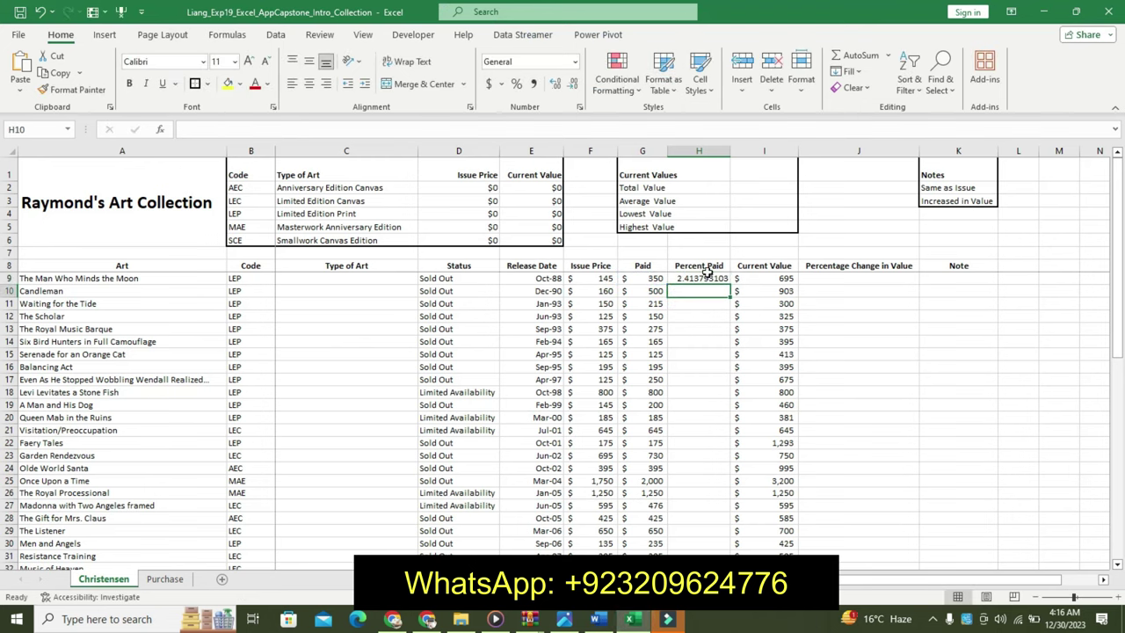
click(707, 273)
click(564, 619)
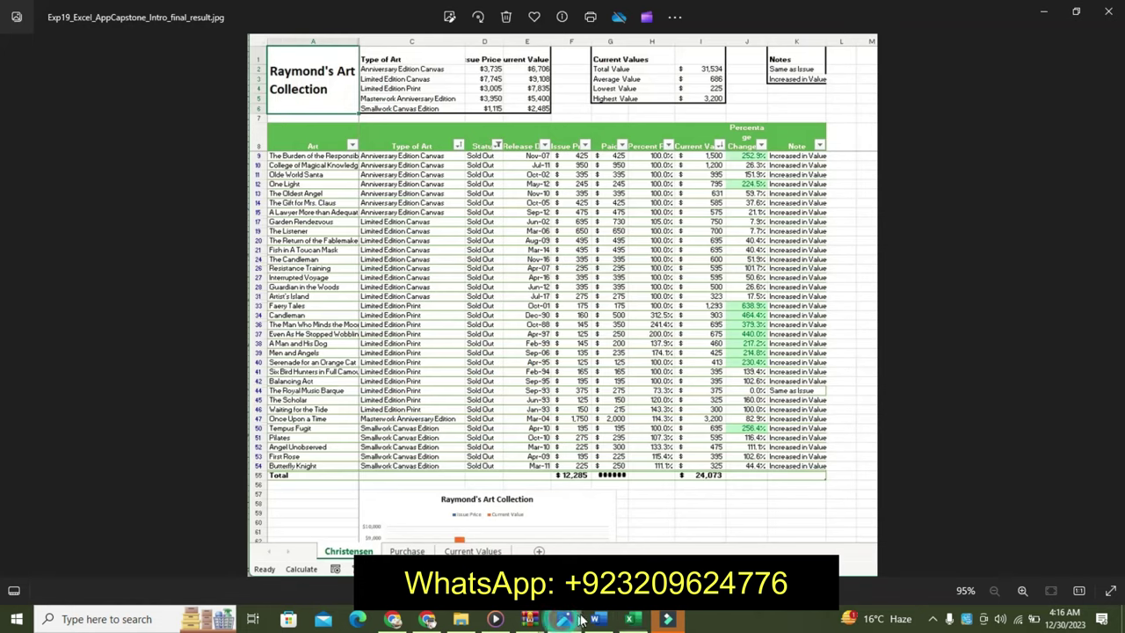
mouse_move(603, 619)
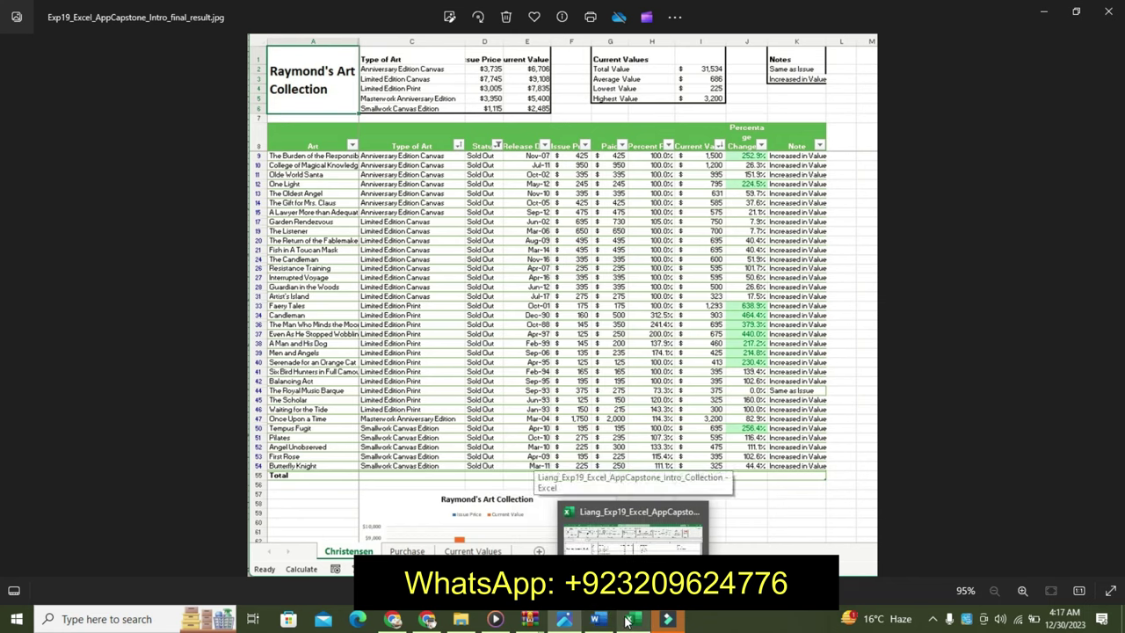
click(627, 620)
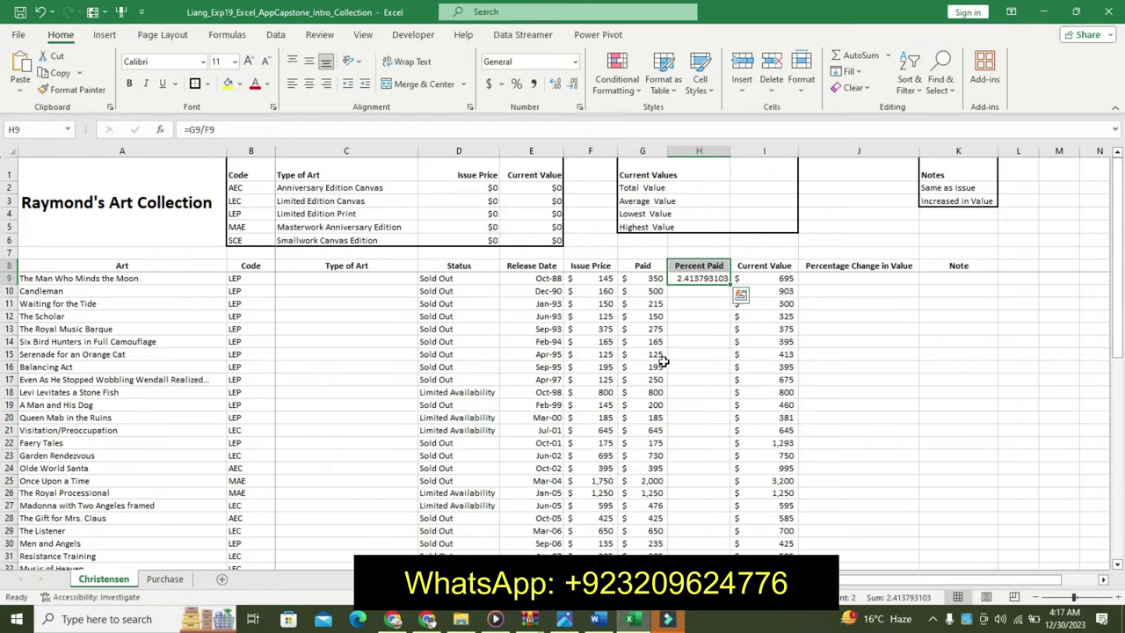
Step: Edit H9's formula to try =F9/G9
click(705, 280)
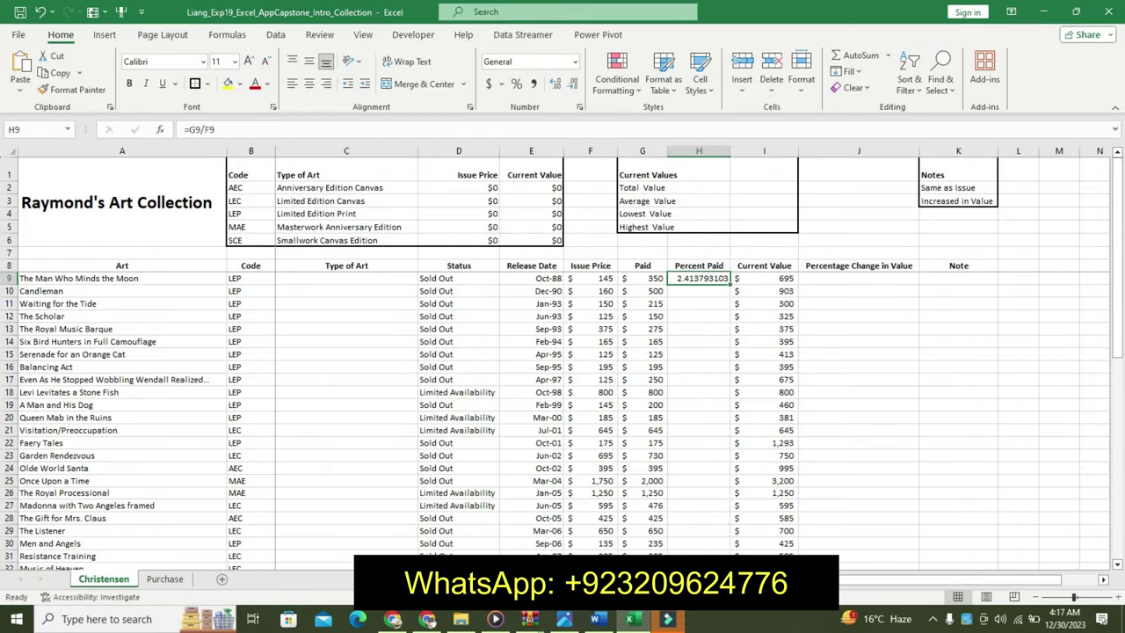
click(601, 619)
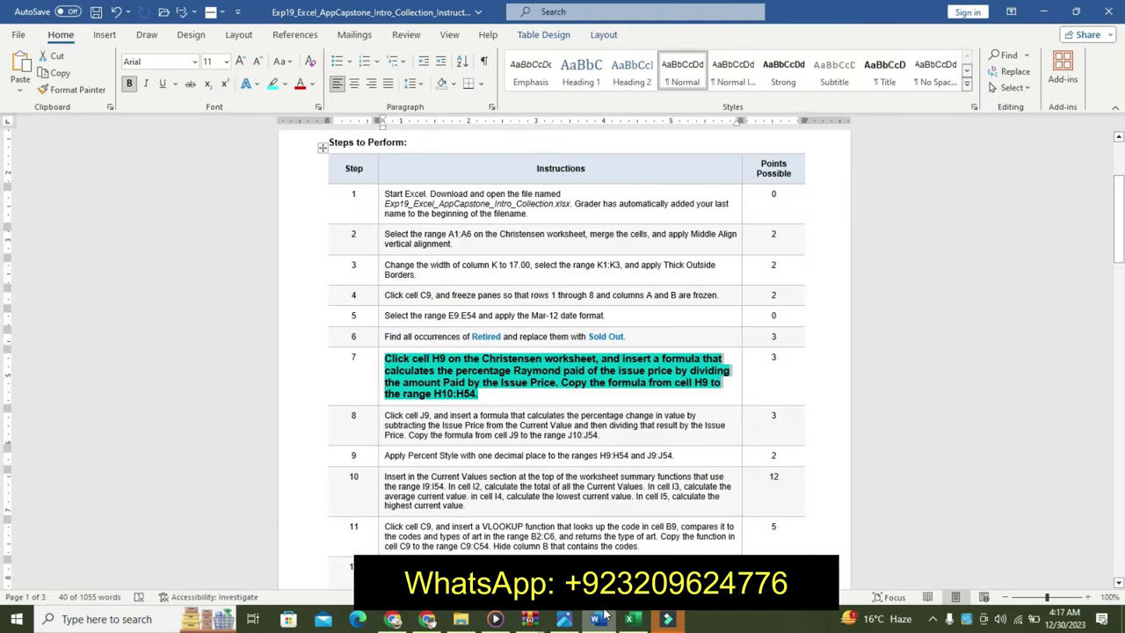
click(632, 619)
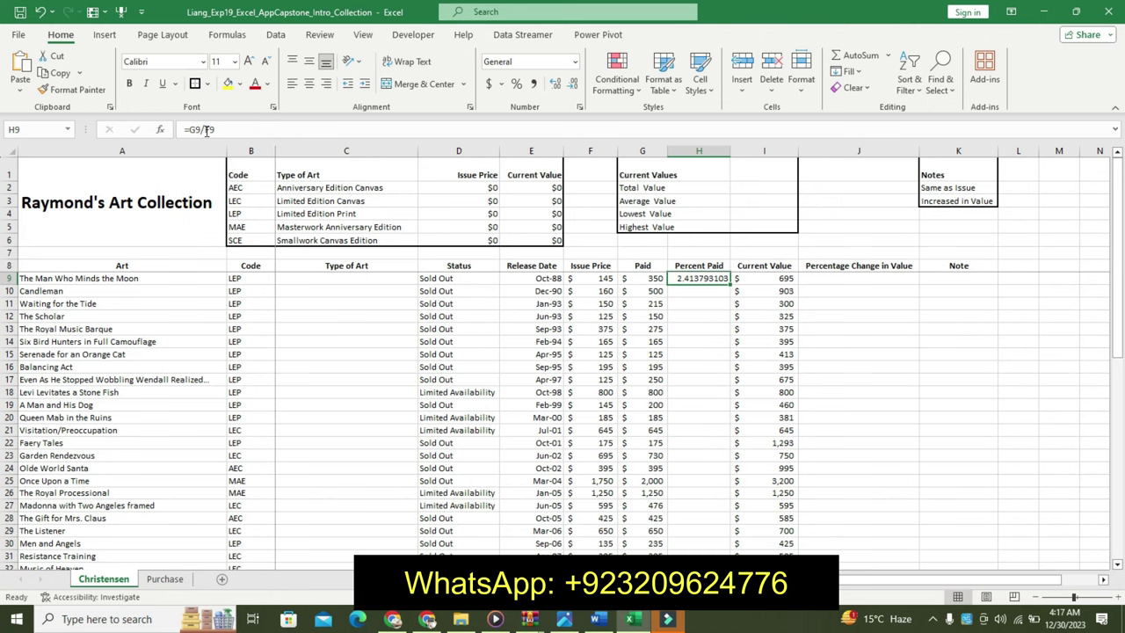
drag(204, 130, 189, 130)
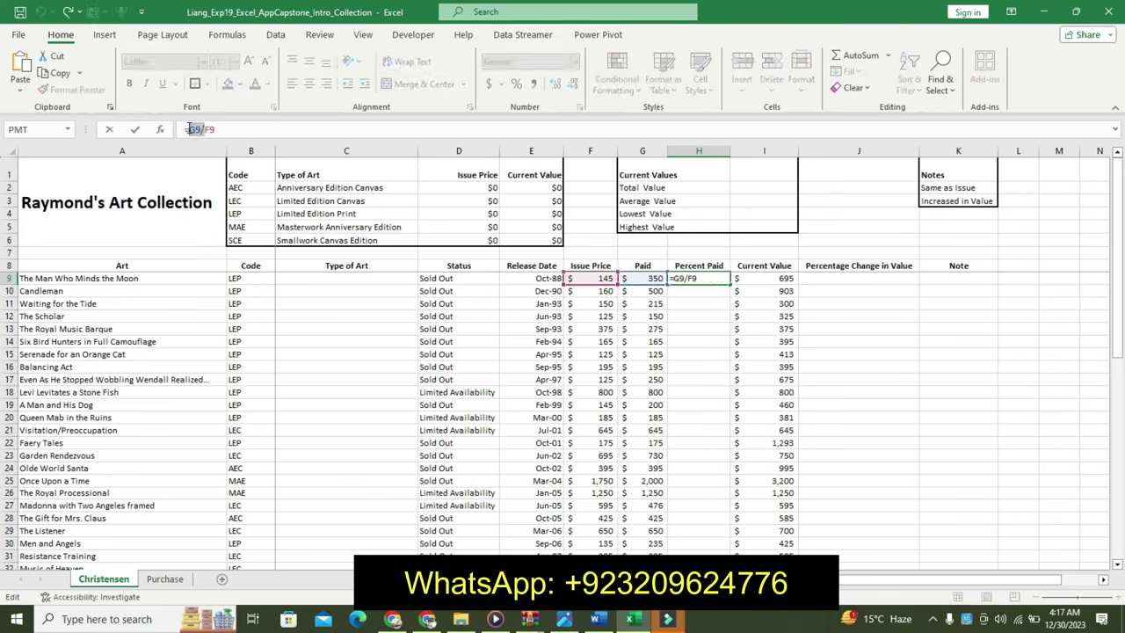
key(BackSpace)
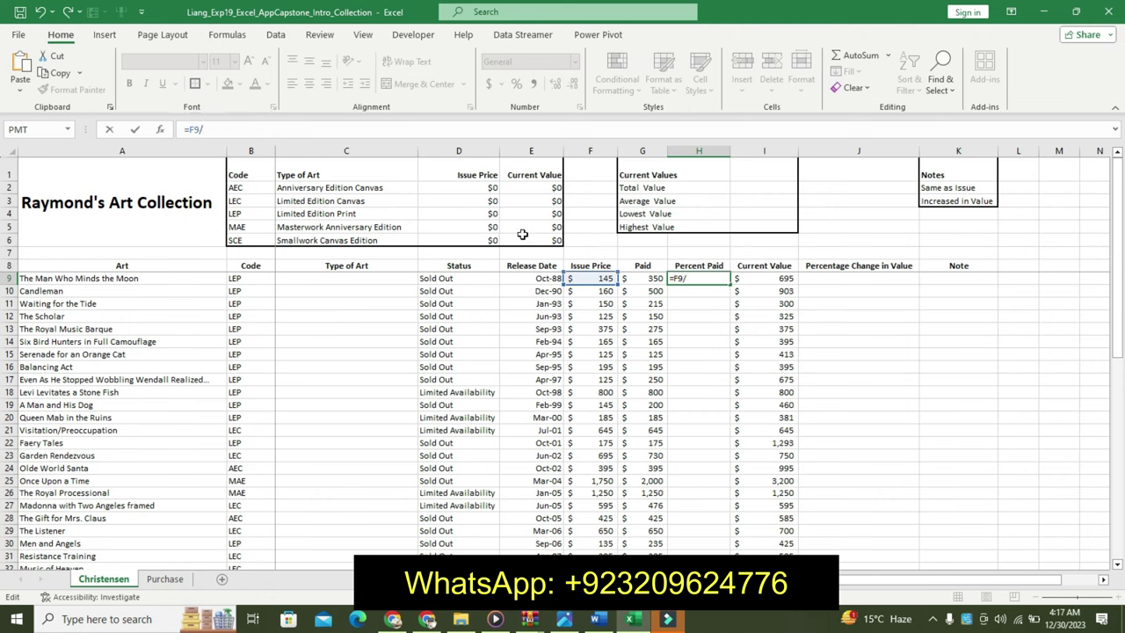
click(645, 278)
key(Return)
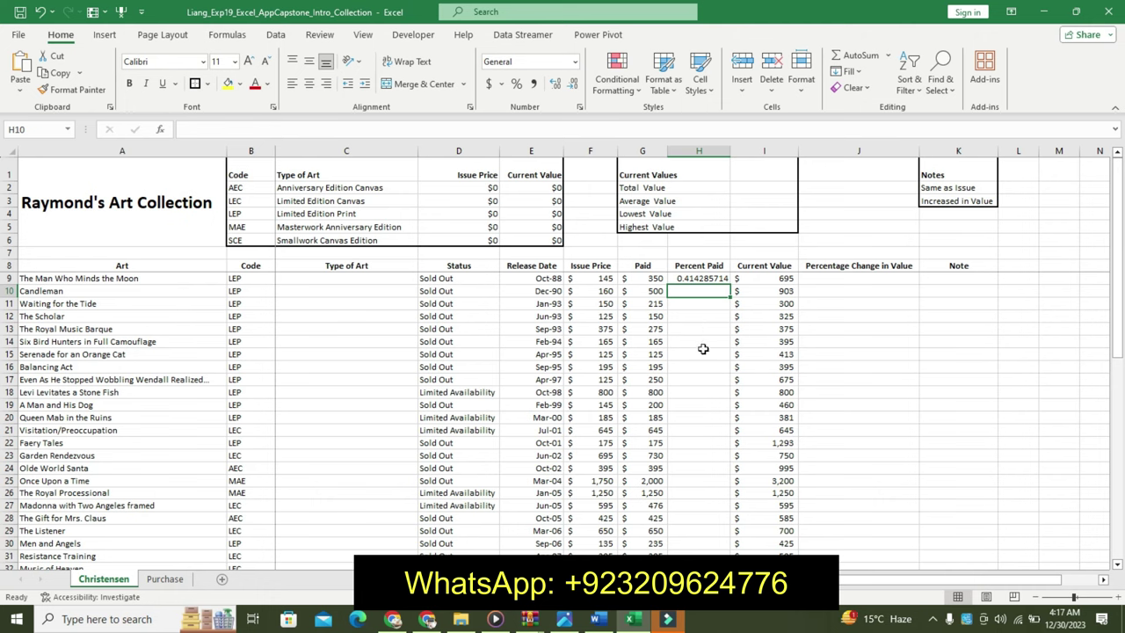
Step: Correct H9 back to =G9/F9 so it shows 2.413793103
click(703, 278)
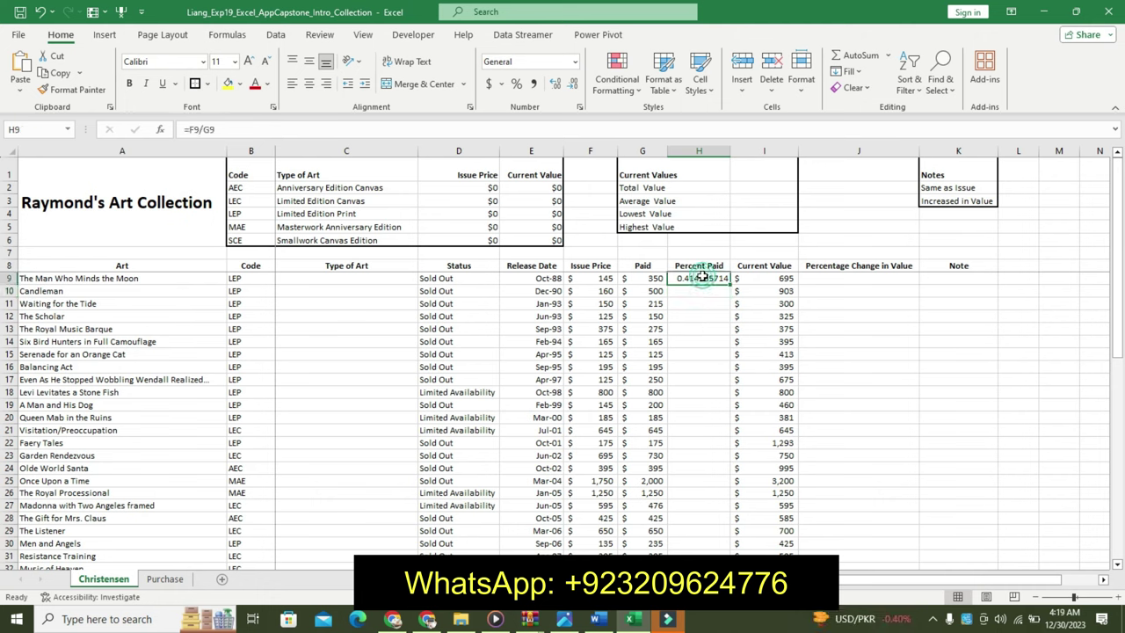
click(200, 130)
key(BackSpace)
key(BackSpace)
key(BackSpace)
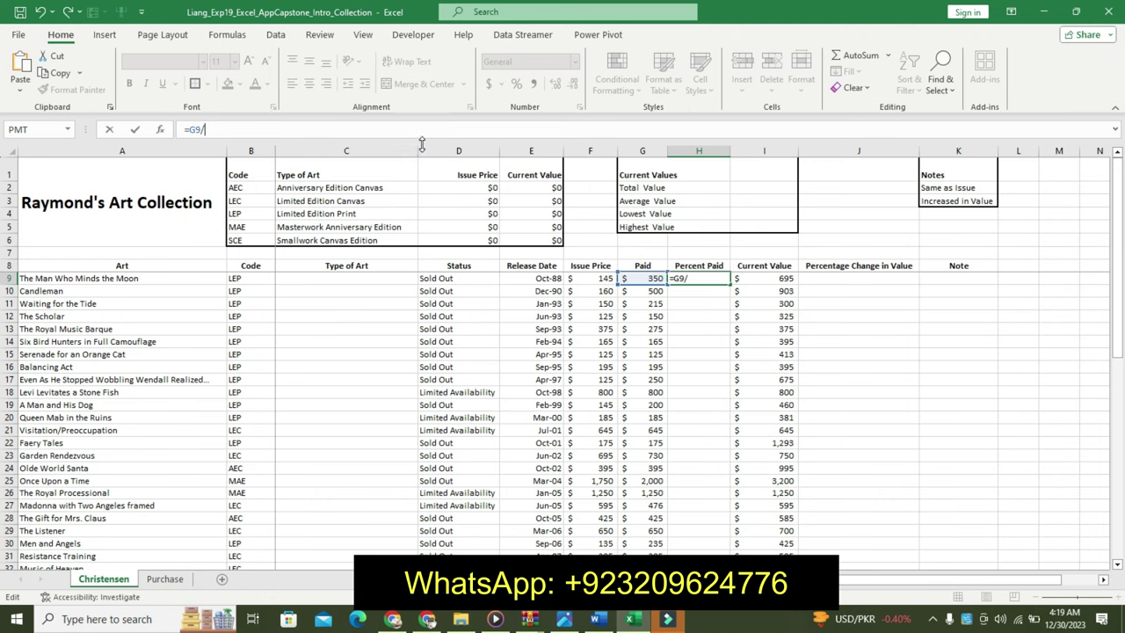
click(596, 278)
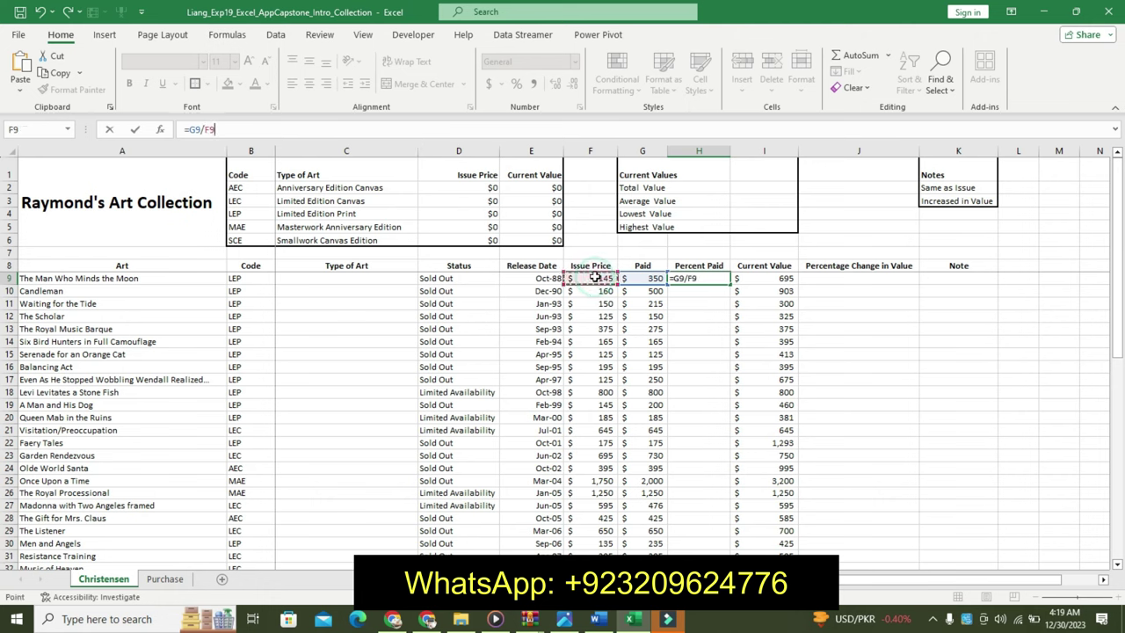
key(Return)
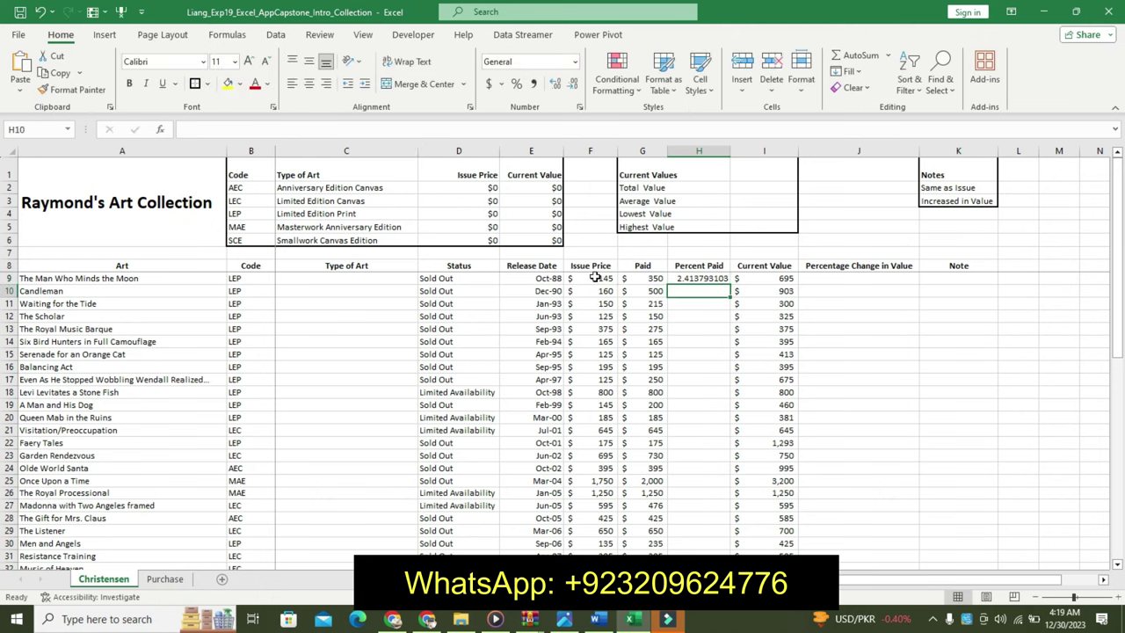
click(722, 278)
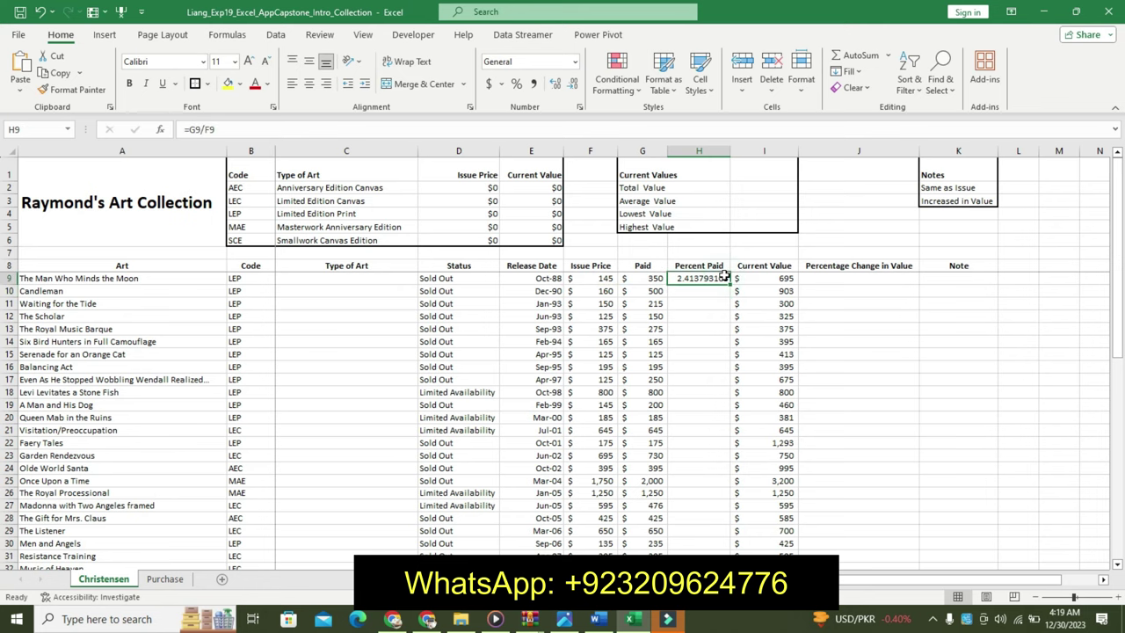
click(597, 619)
Step: Fill H9's Percent Paid formula down through H54, giving values like 3.125 and 1.433333333
click(565, 619)
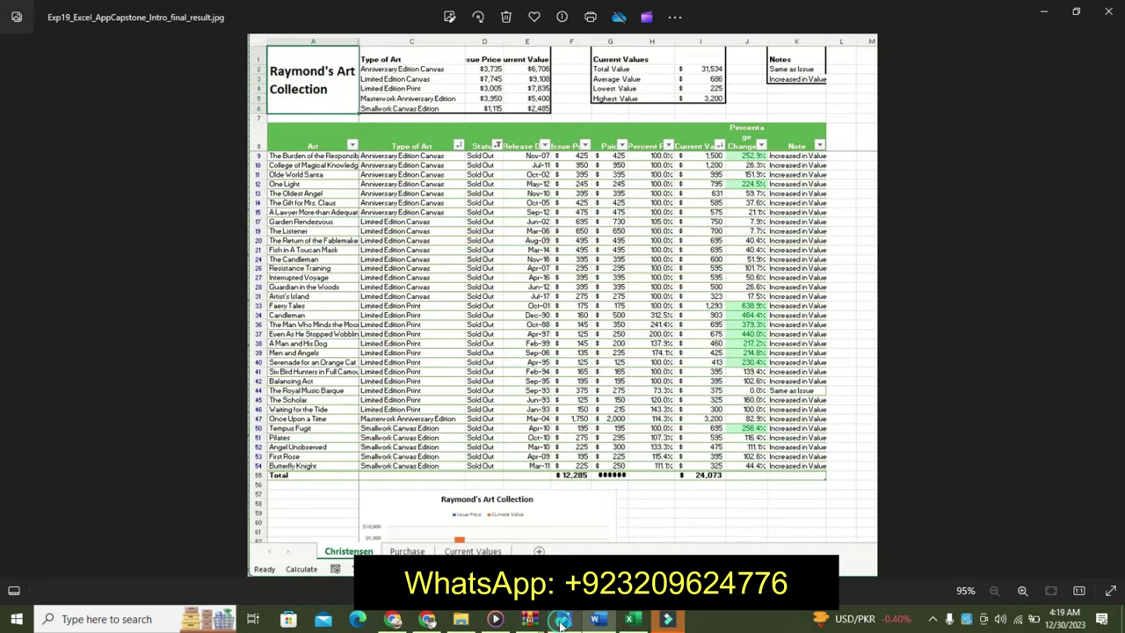
click(598, 620)
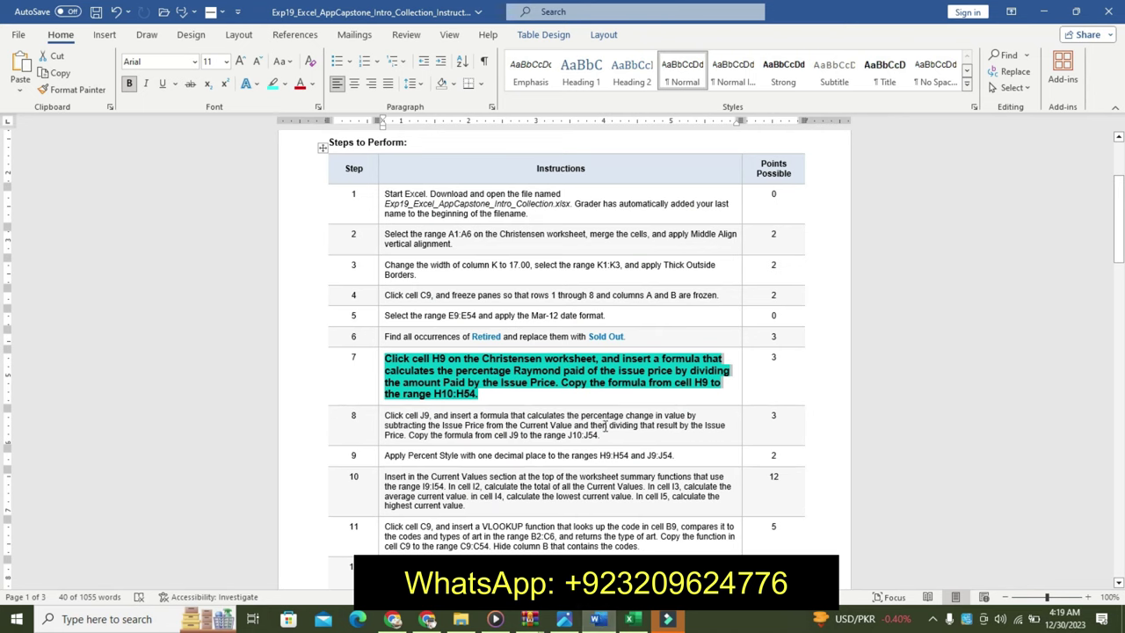
click(631, 619)
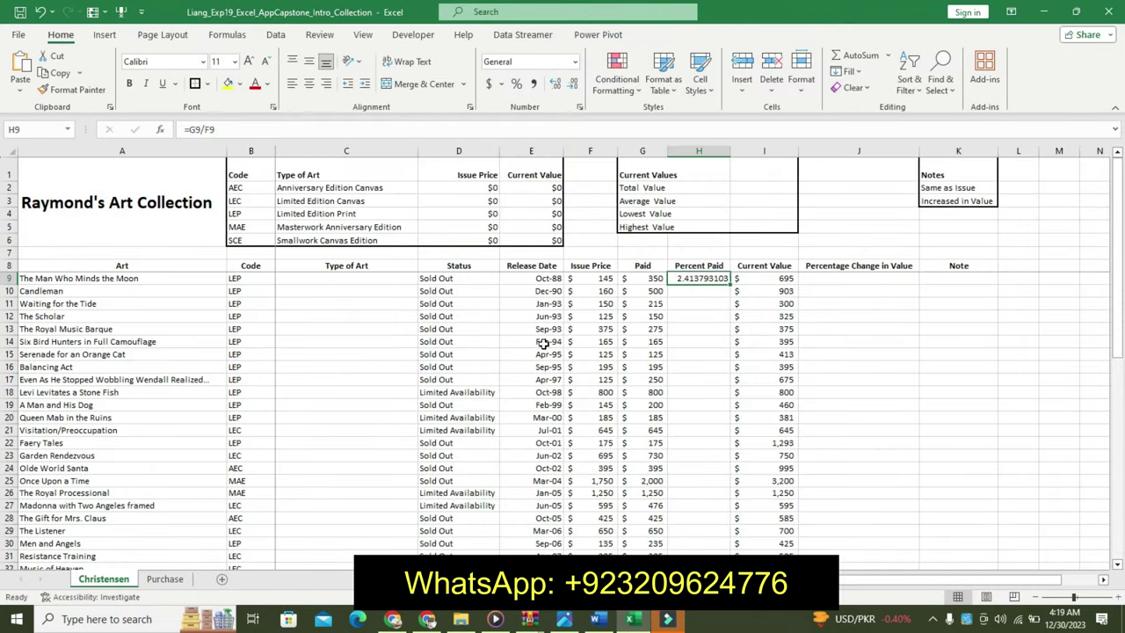
mouse_move(730, 283)
mouse_down()
mouse_move(699, 558)
mouse_move(691, 541)
mouse_up()
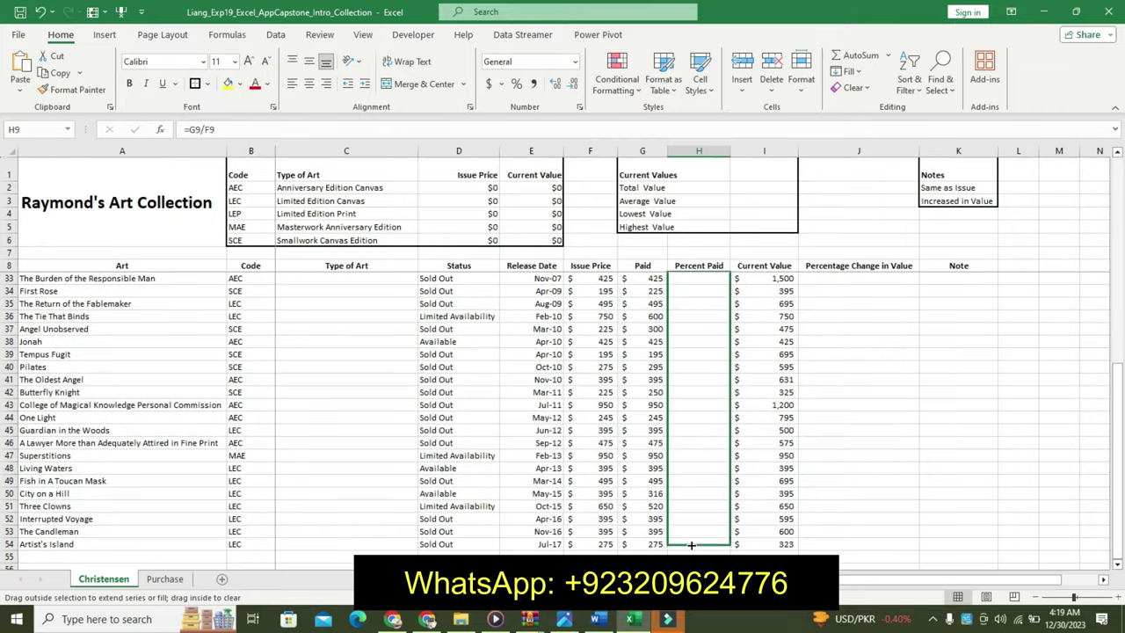
drag(690, 541, 691, 546)
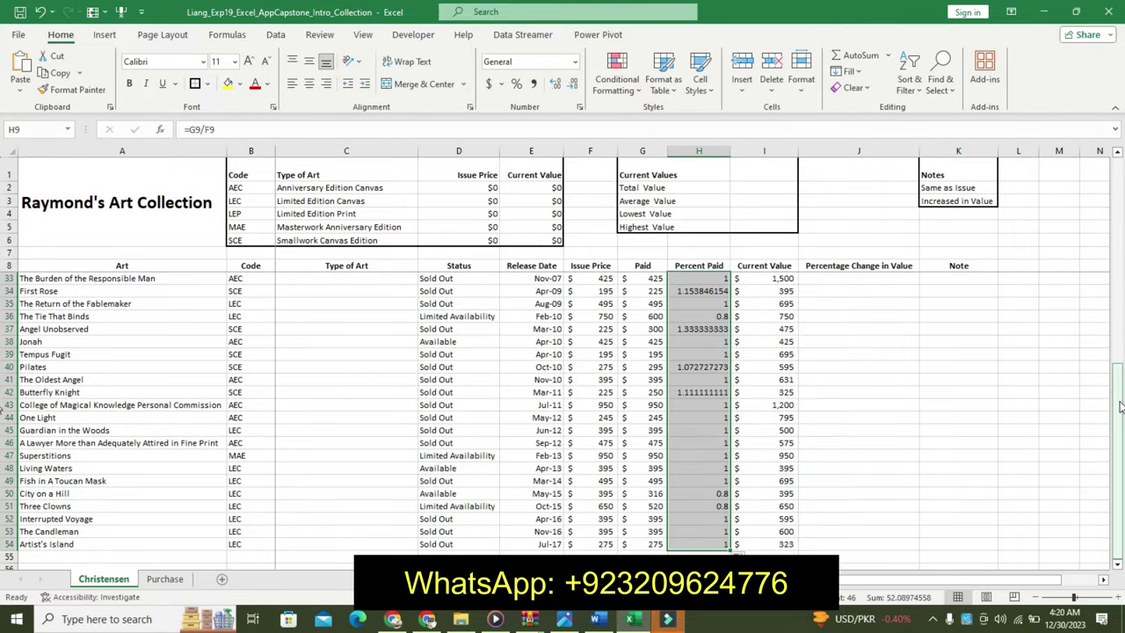
drag(1119, 400, 1118, 193)
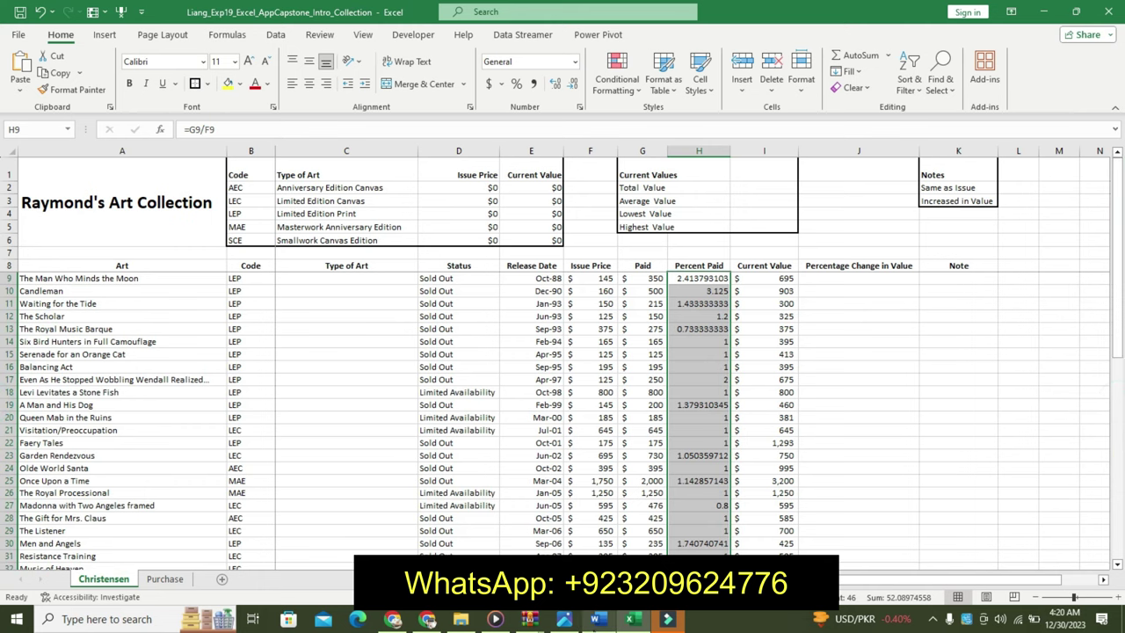
mouse_move(598, 621)
click(601, 527)
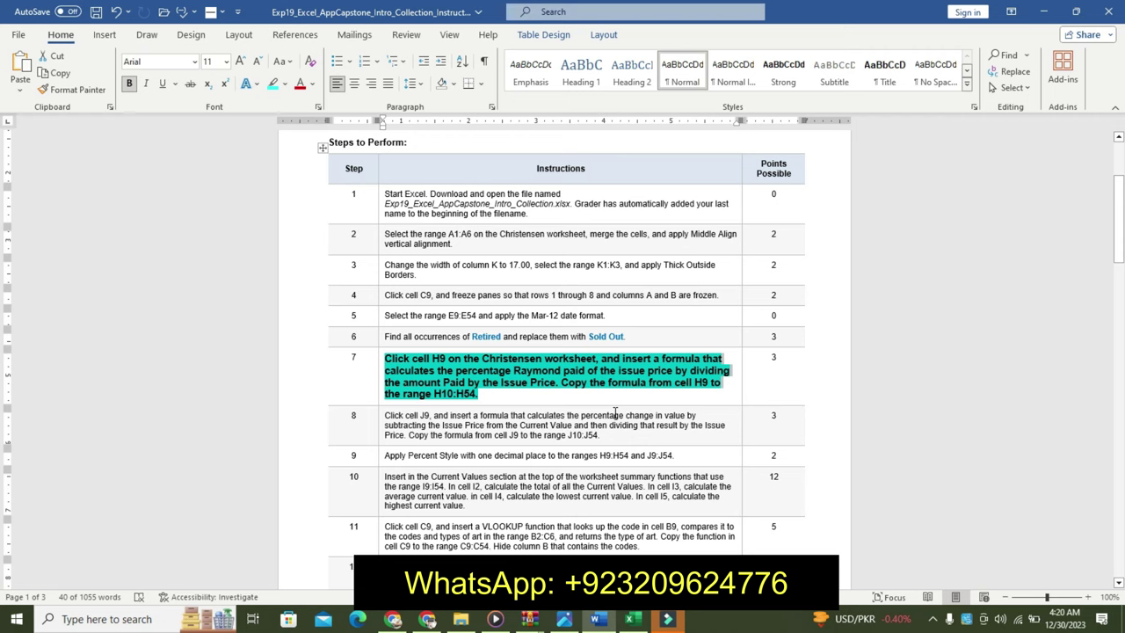
Step: Undo step 7's emphasis, then make step 8's text bold, 11 pt and turquoise-highlighted
key(ctrl+z)
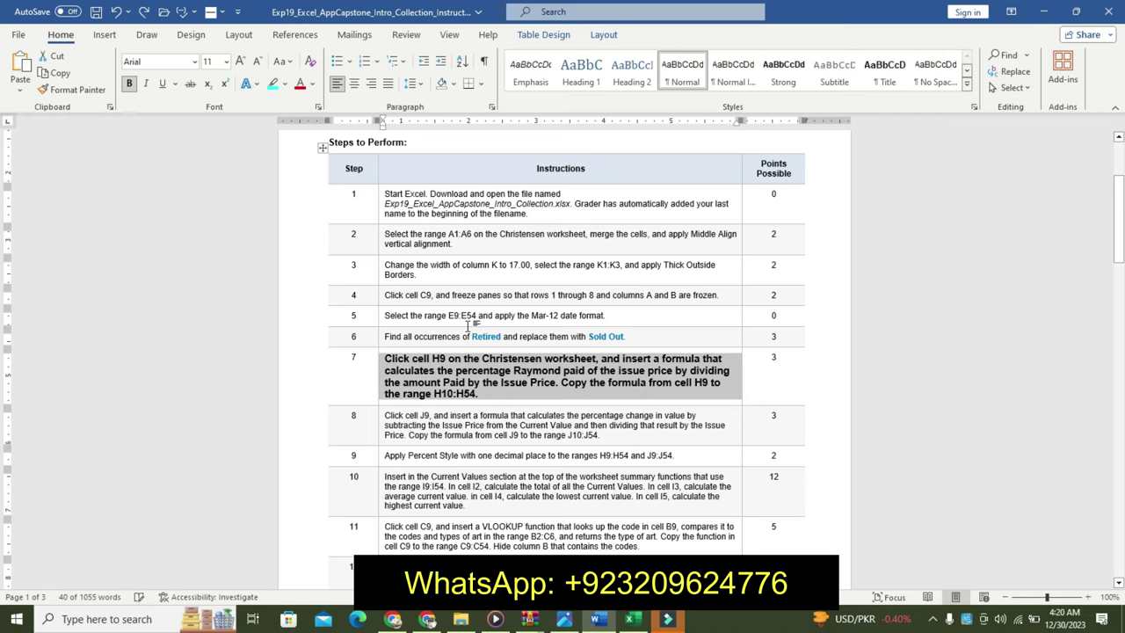
key(ctrl+z)
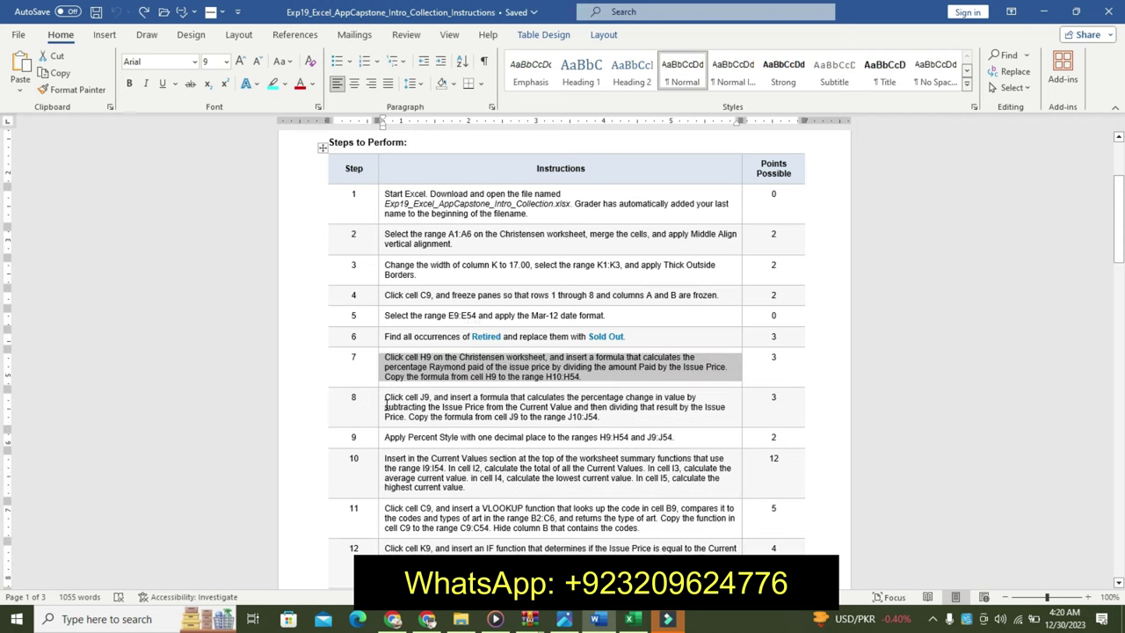
click(382, 407)
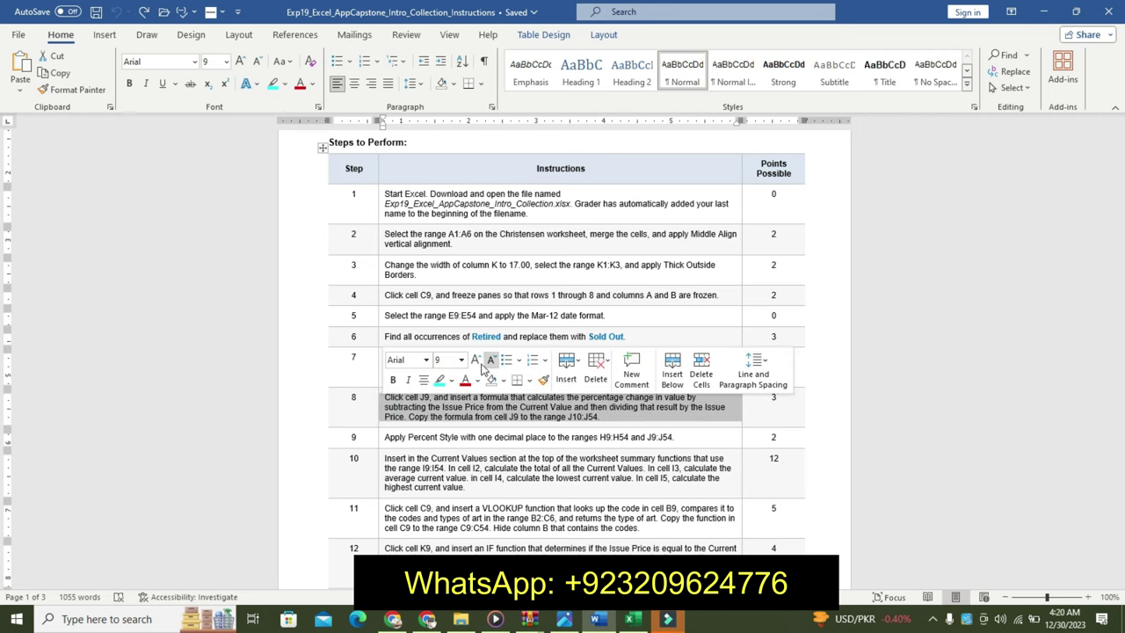
click(476, 361)
click(475, 361)
click(393, 379)
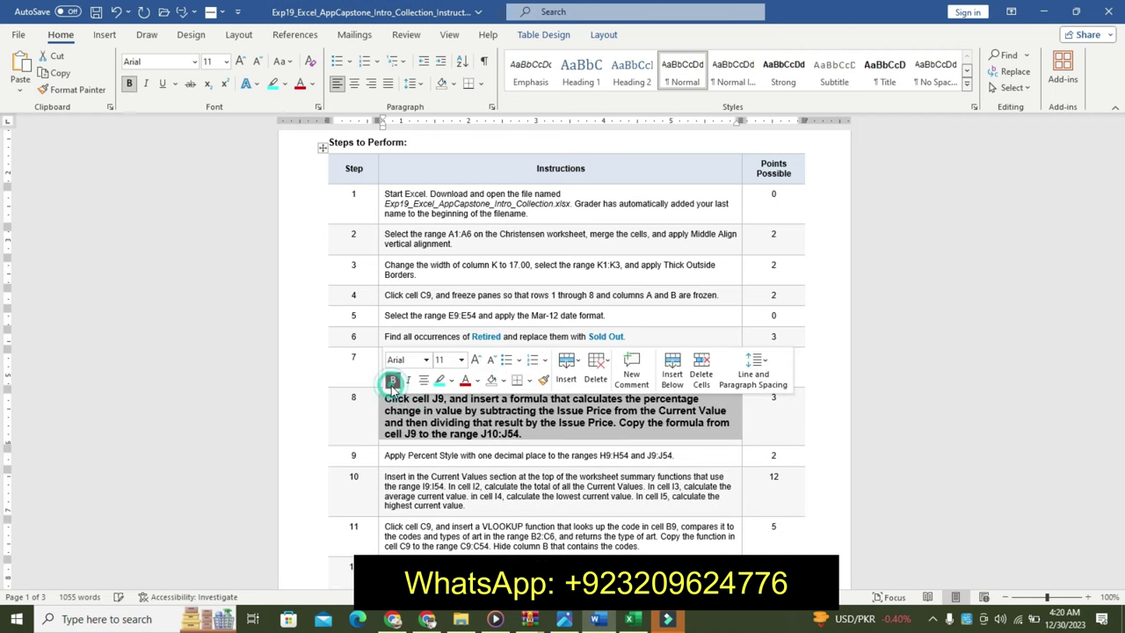
click(451, 380)
click(481, 397)
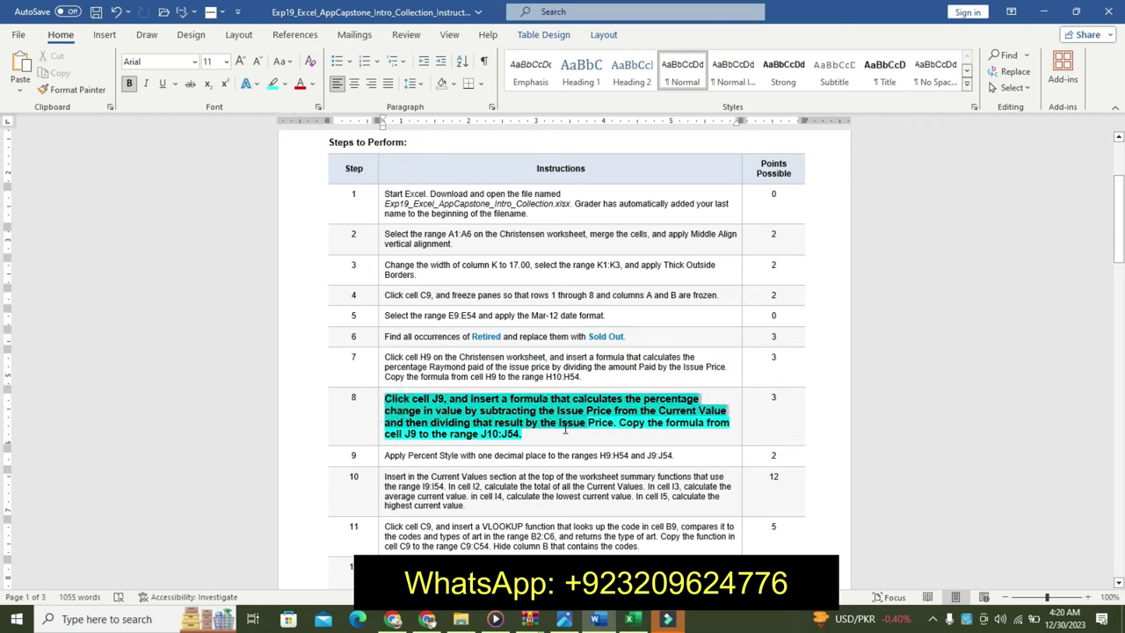
triple_click(569, 433)
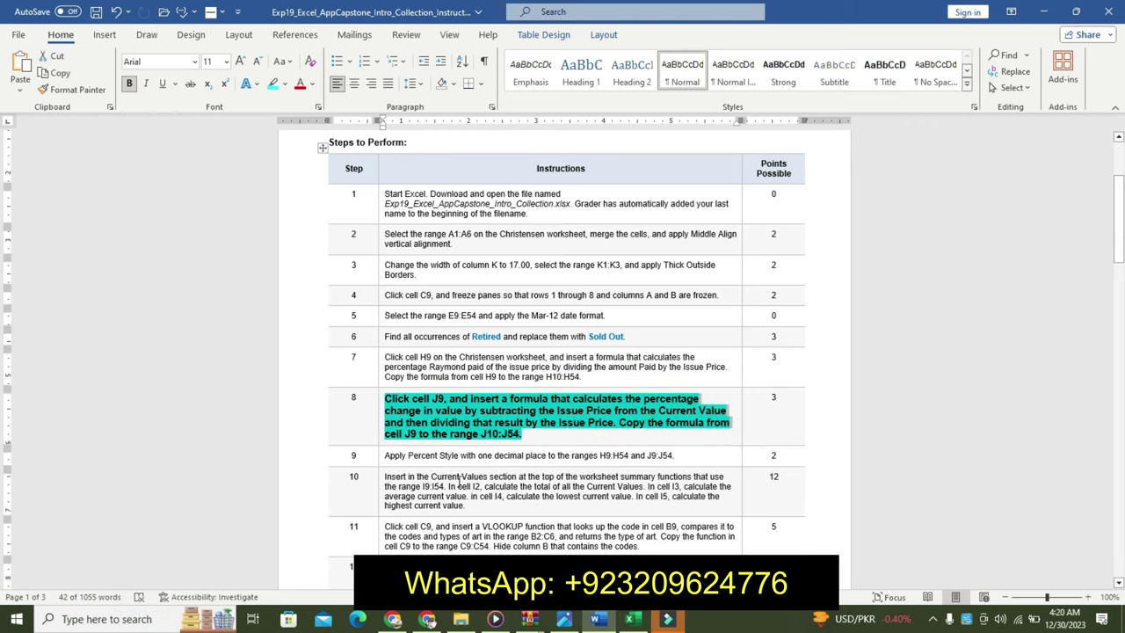
Step: Select cell J9 in the Excel workbook for the new formula
click(630, 618)
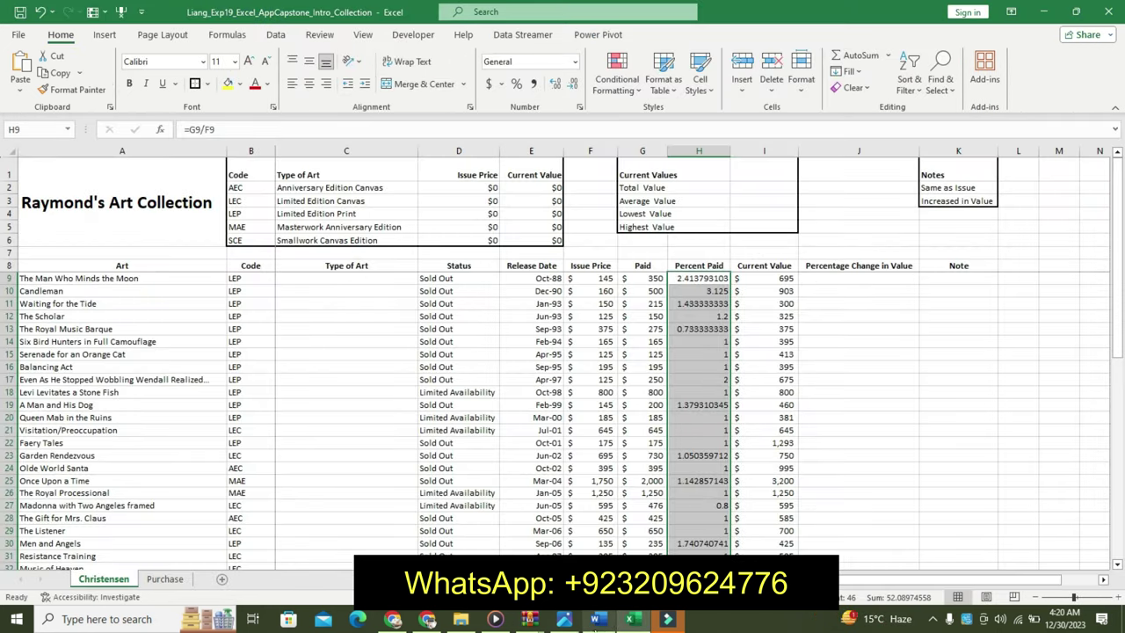
click(597, 619)
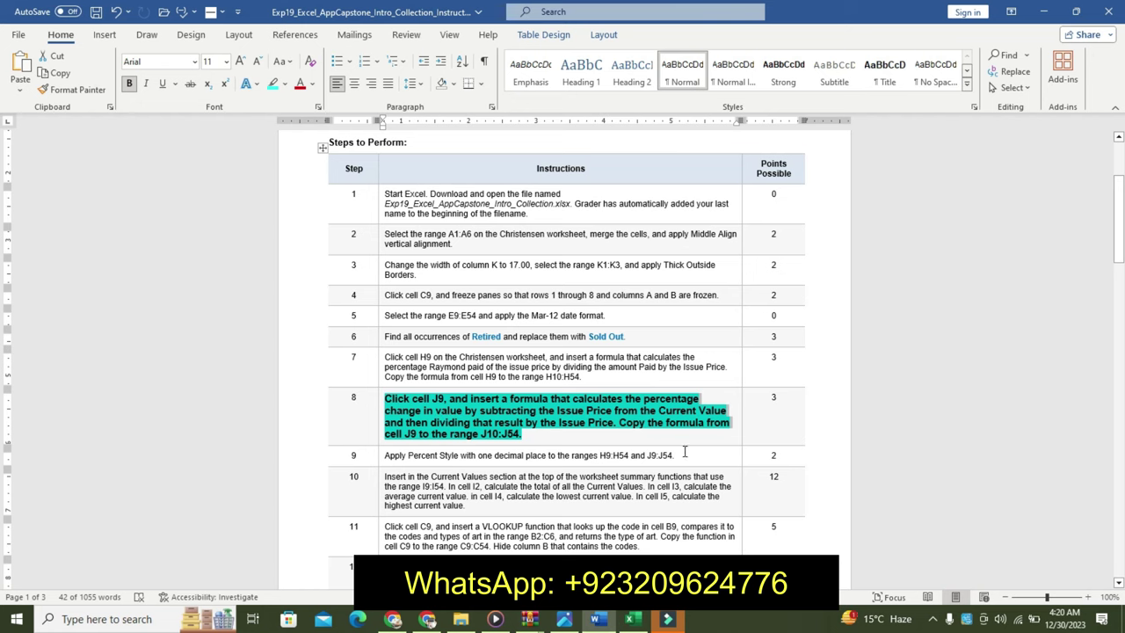
click(641, 621)
click(858, 278)
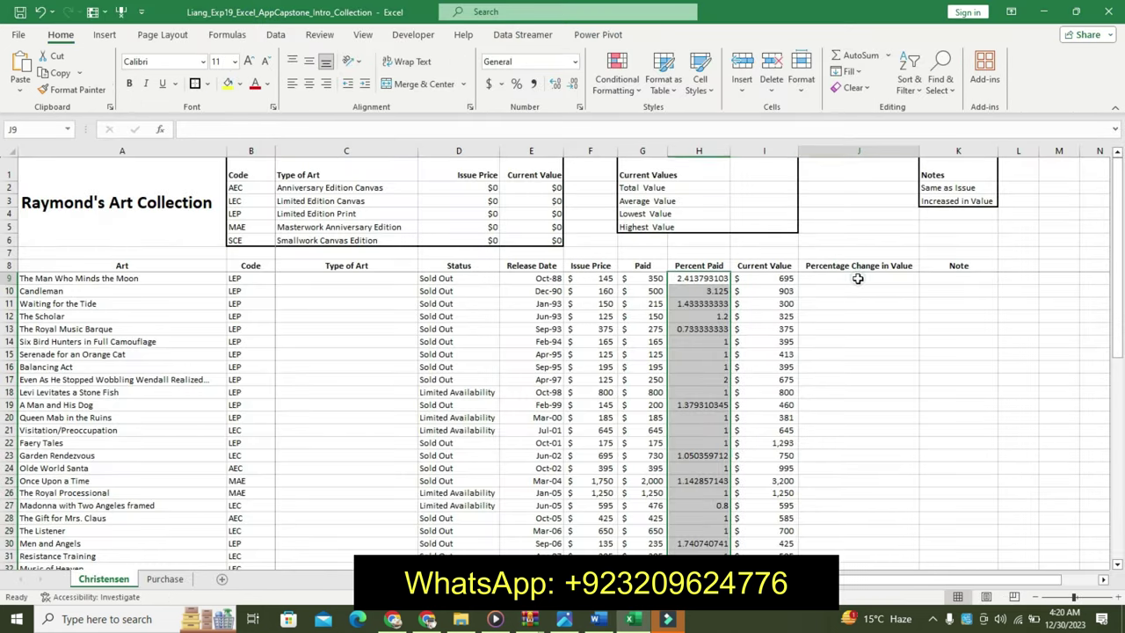
click(595, 619)
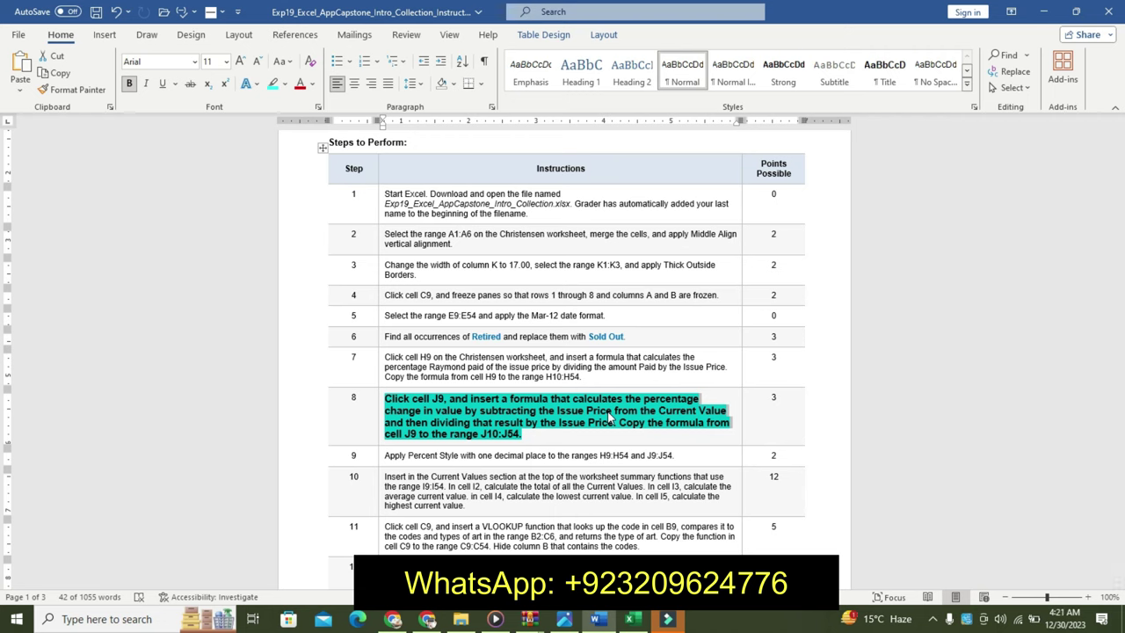
Step: Start J9's formula with Current Value I9 minus a reference, correcting mis-clicked references
click(630, 619)
text(=)
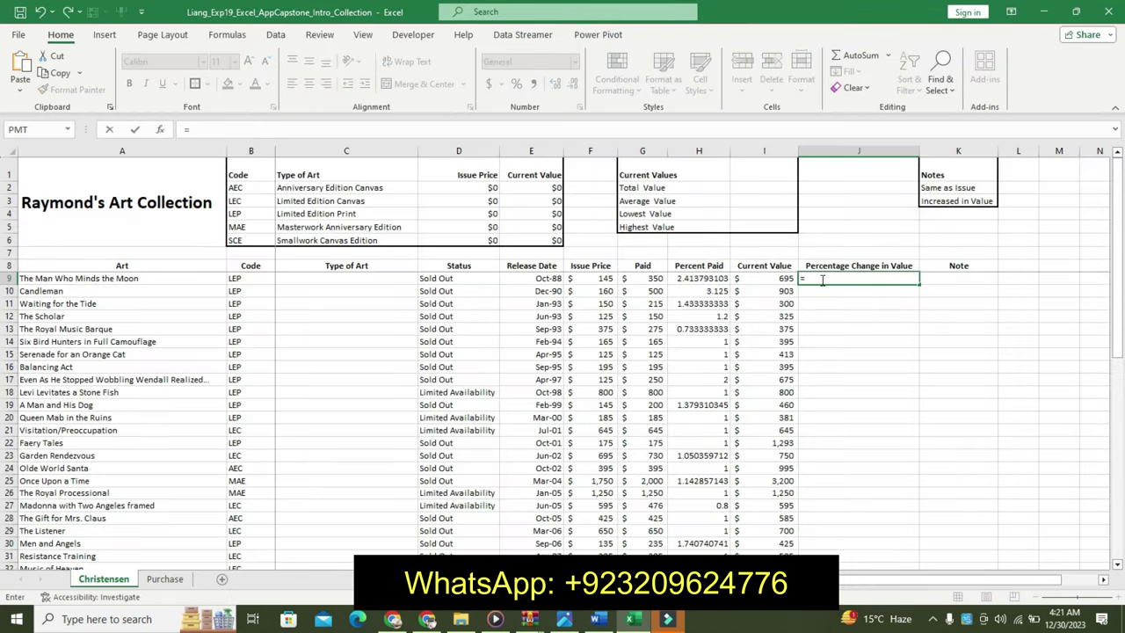
click(763, 278)
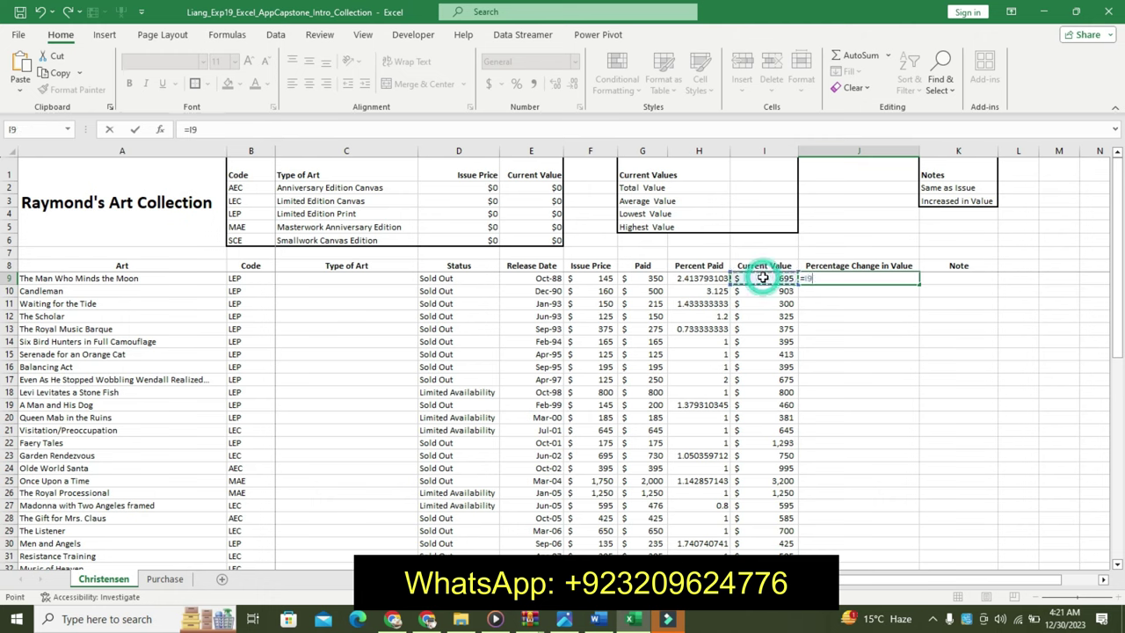
key(BackSpace)
key(BackSpace)
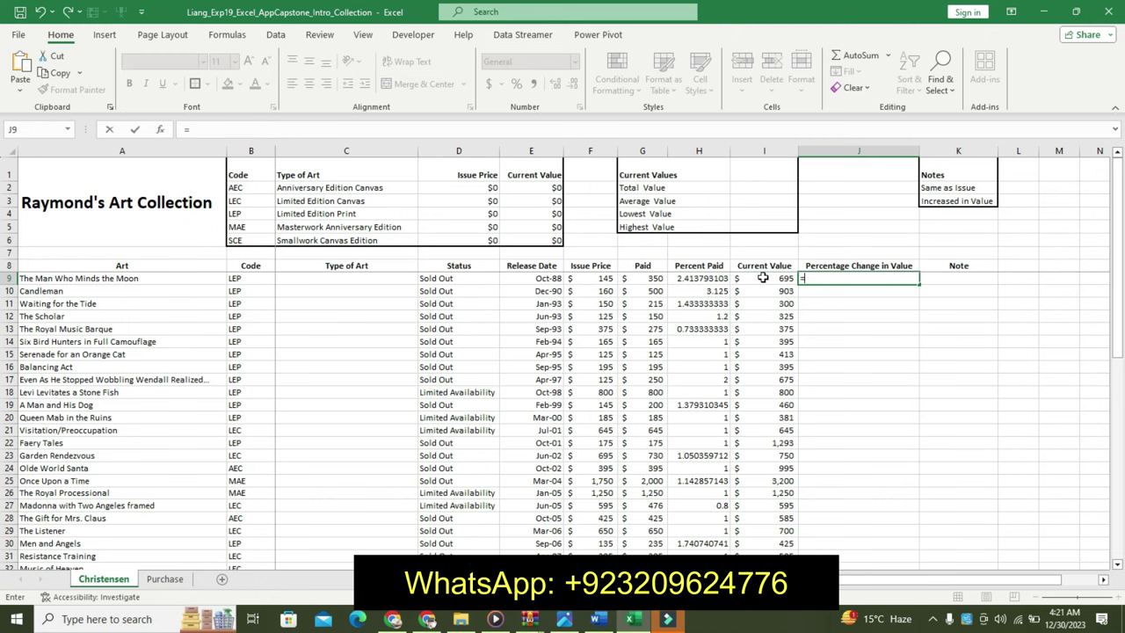
text(()
click(764, 278)
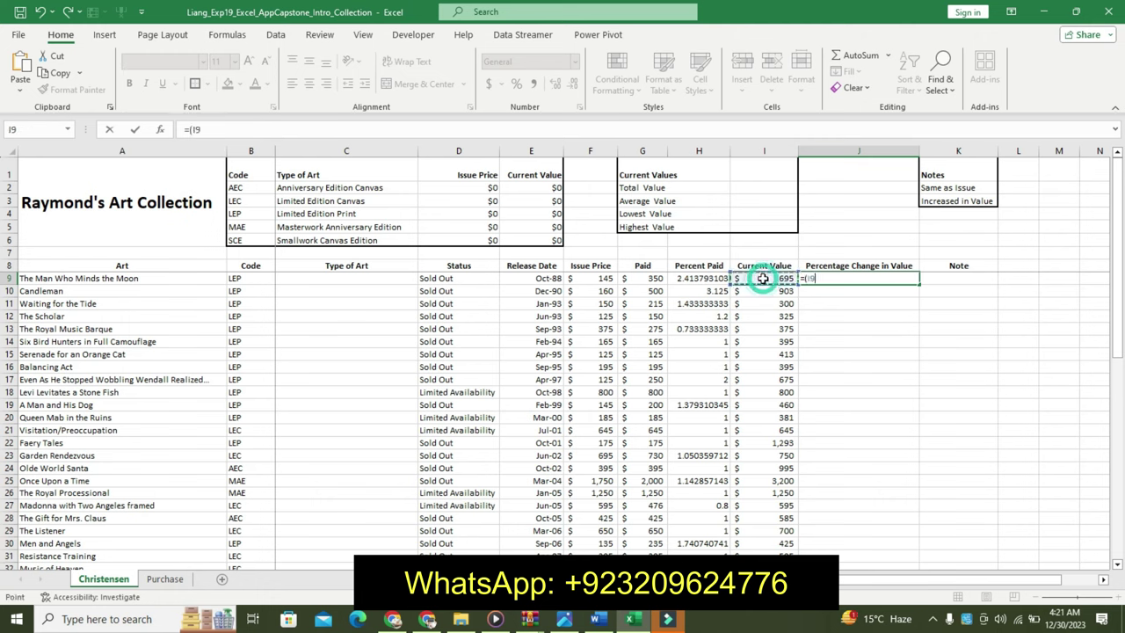
text(-)
click(692, 279)
key(BackSpace)
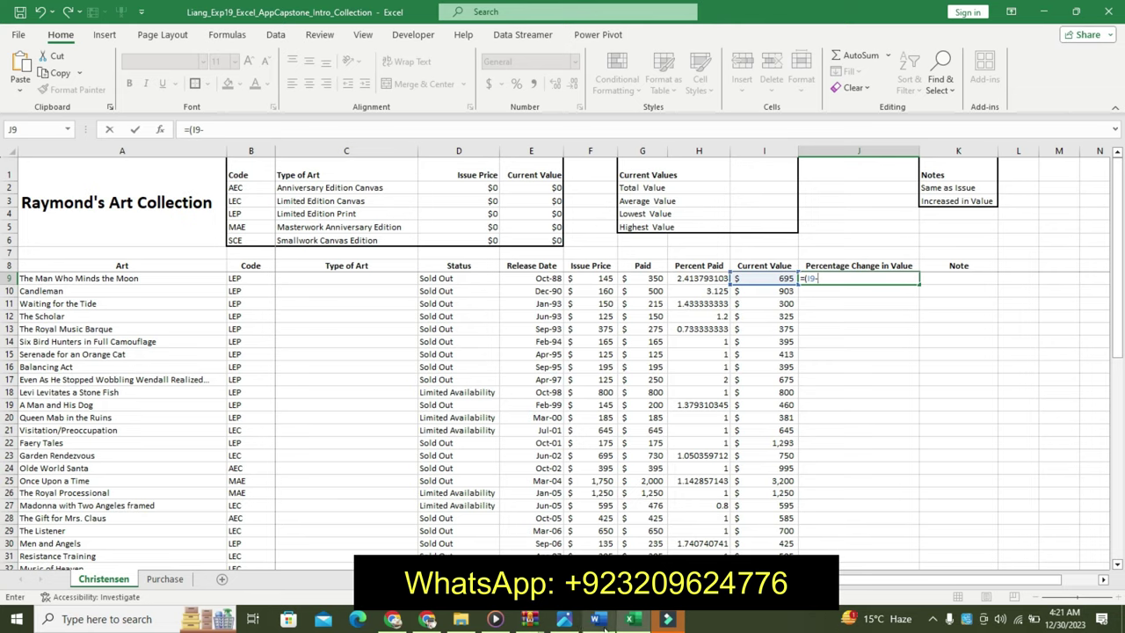
Step: Complete J9 as =(I9-F9)/F9 and commit it, showing 3.793103448
click(602, 622)
click(629, 620)
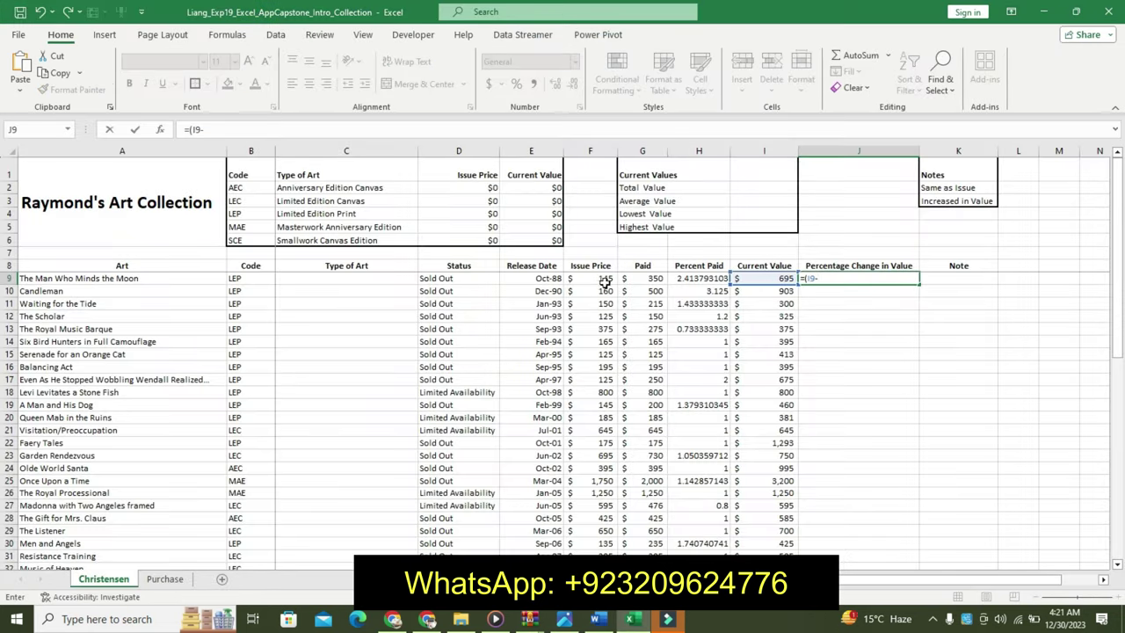
key(BackSpace)
click(604, 278)
text()/)
click(604, 281)
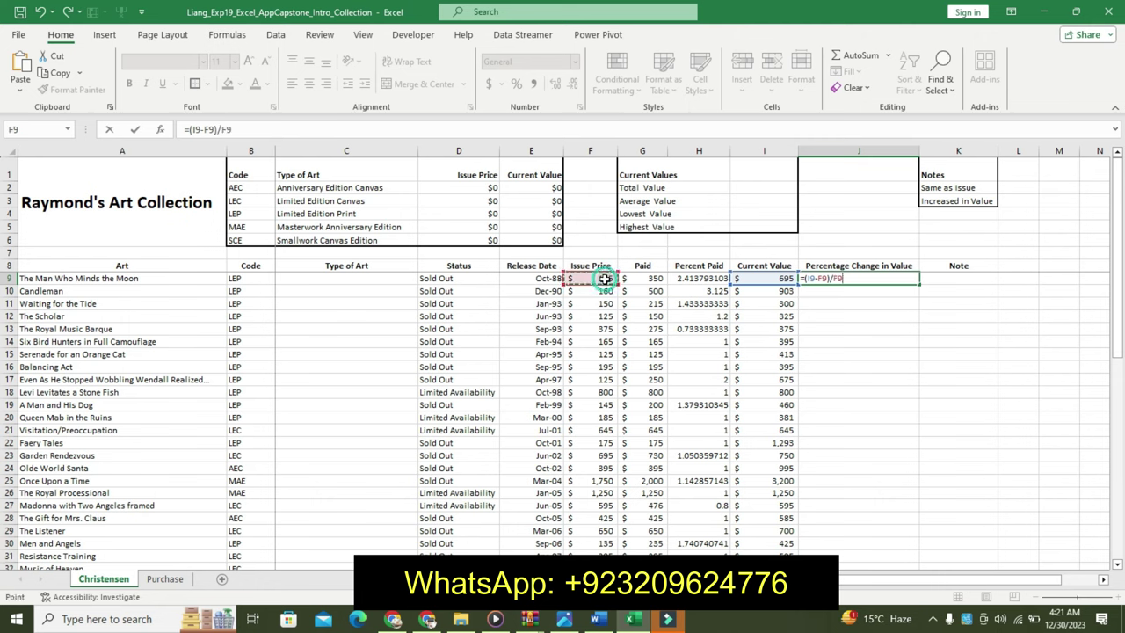
key(Return)
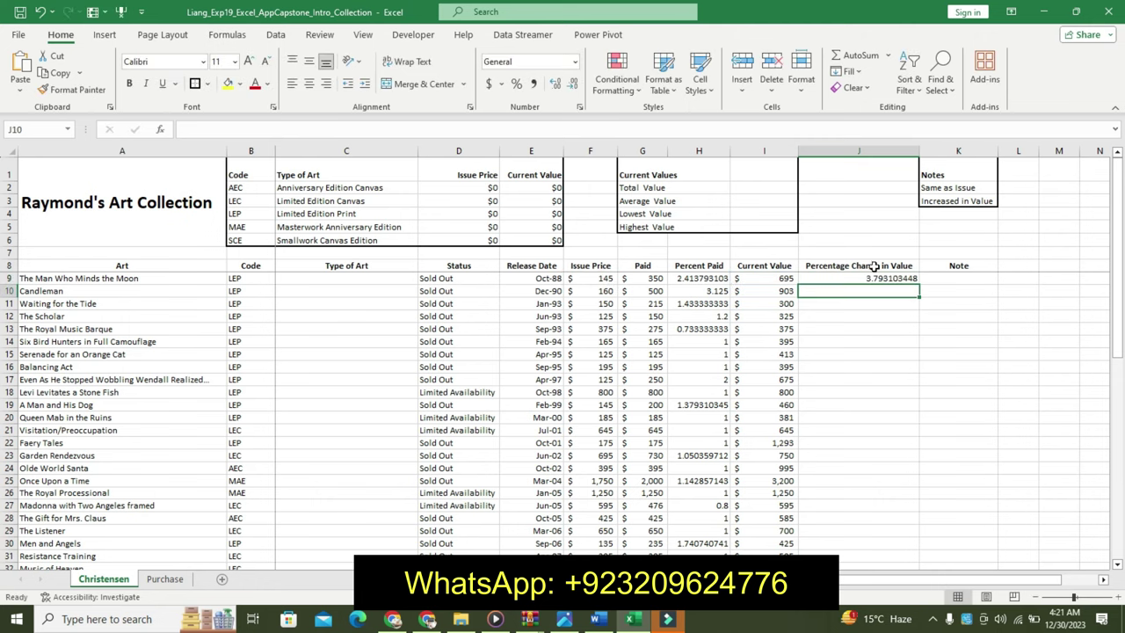
click(869, 278)
click(597, 619)
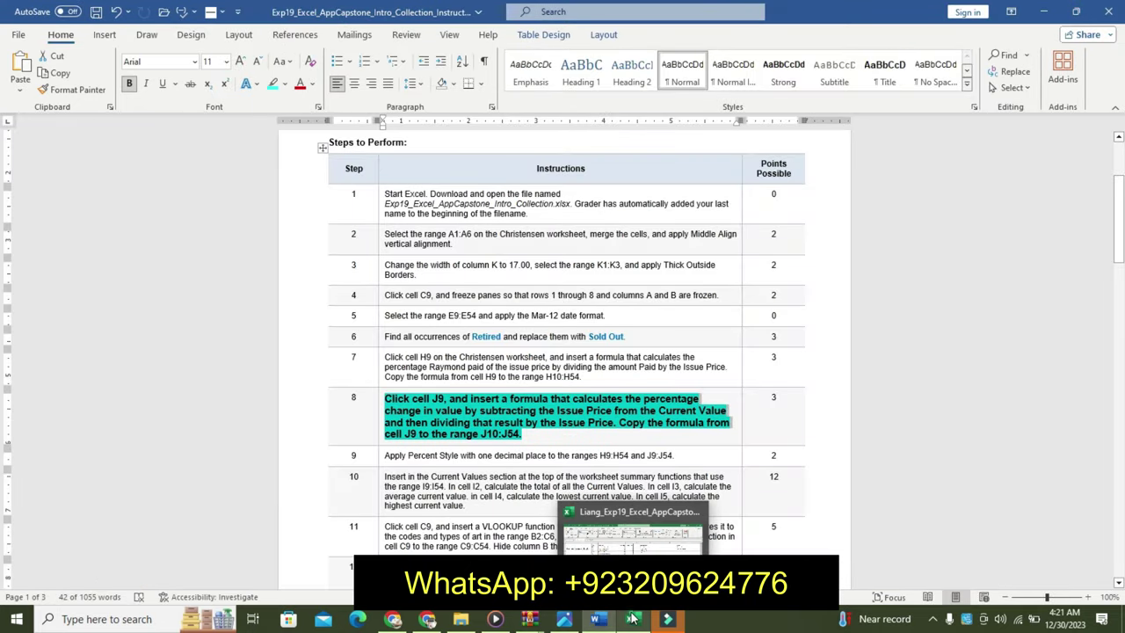
Step: Fill J9's percentage change formula down through J54
click(632, 619)
drag(919, 283, 895, 613)
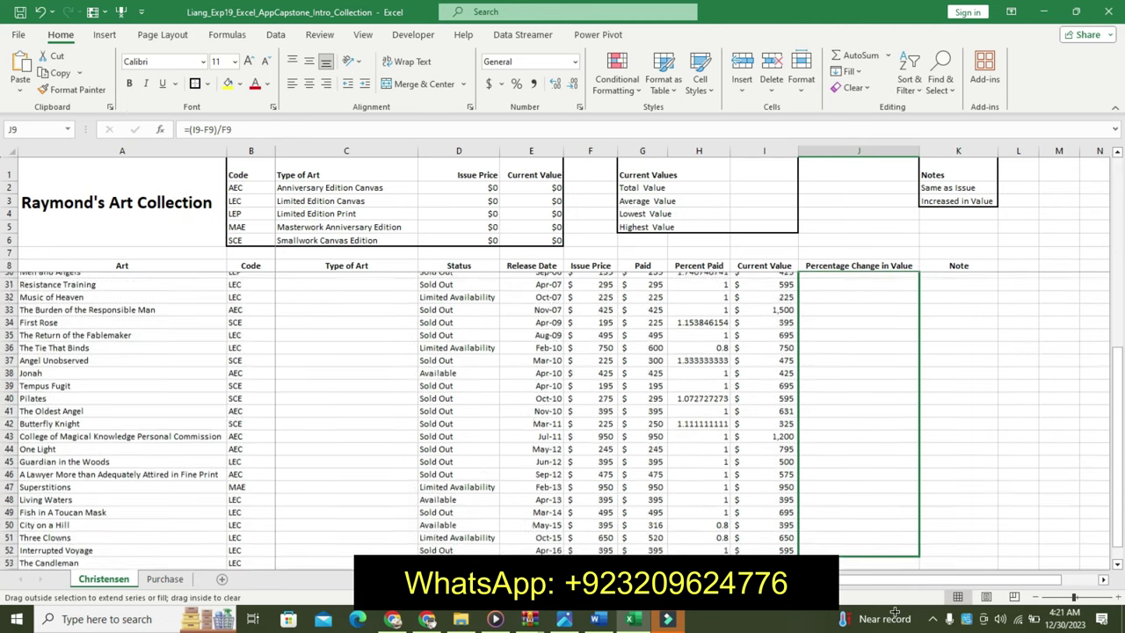
drag(895, 612, 888, 548)
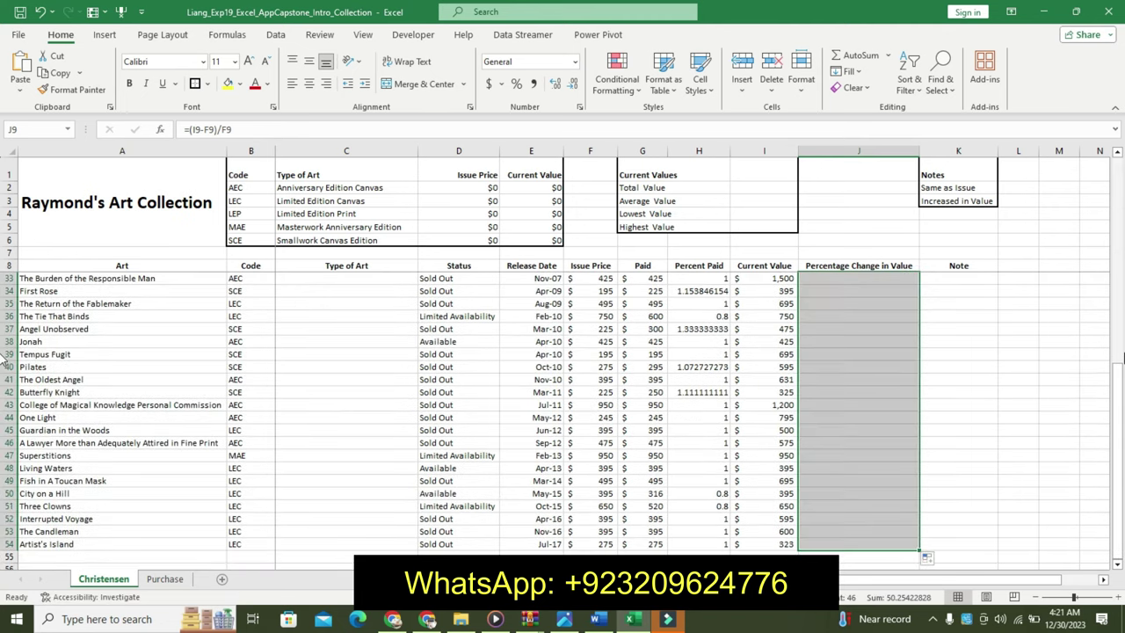
drag(1118, 395, 1119, 193)
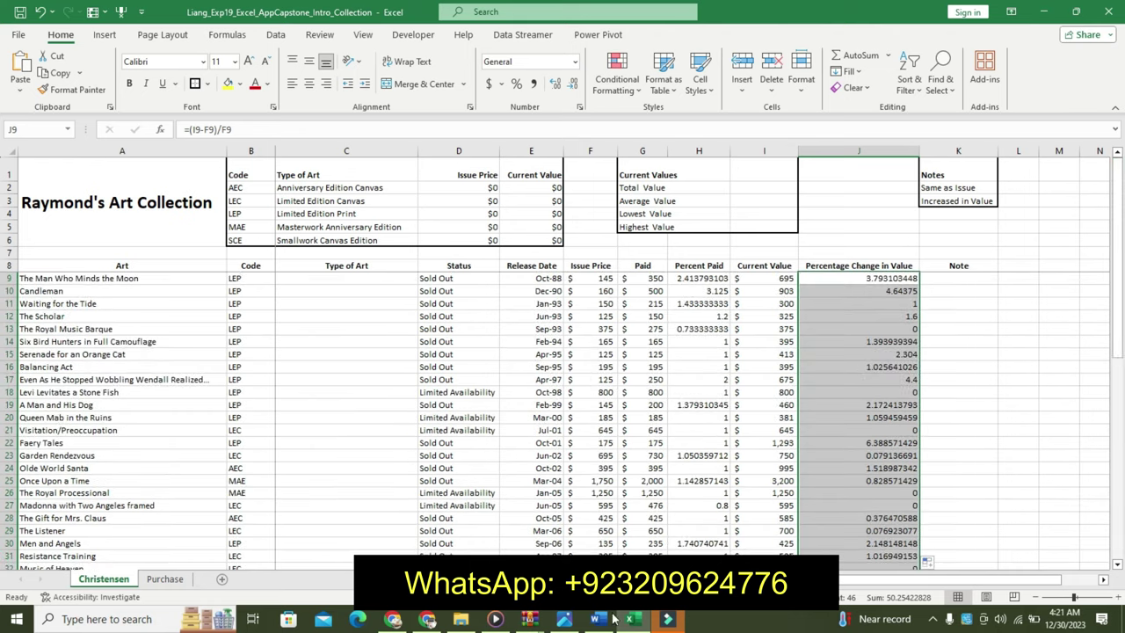
Step: Compare the workbook with the final-result image
click(563, 619)
click(598, 619)
click(599, 619)
mouse_move(599, 621)
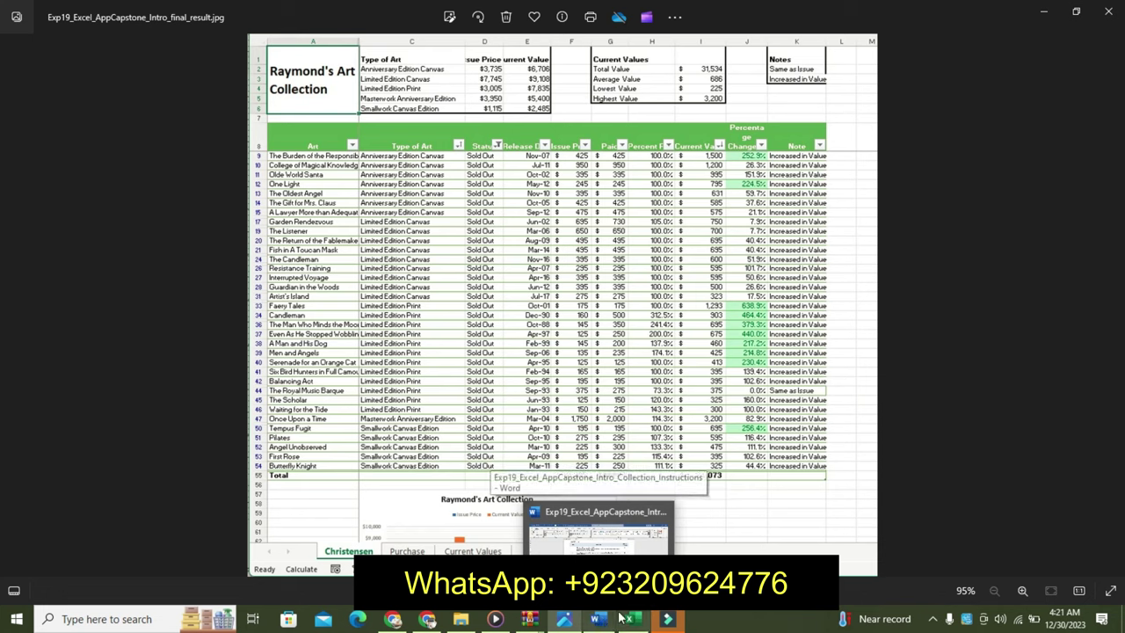
click(621, 620)
Step: Undo step 8's emphasis and make step 9's text bold, 11 pt and cyan-highlighted
click(594, 619)
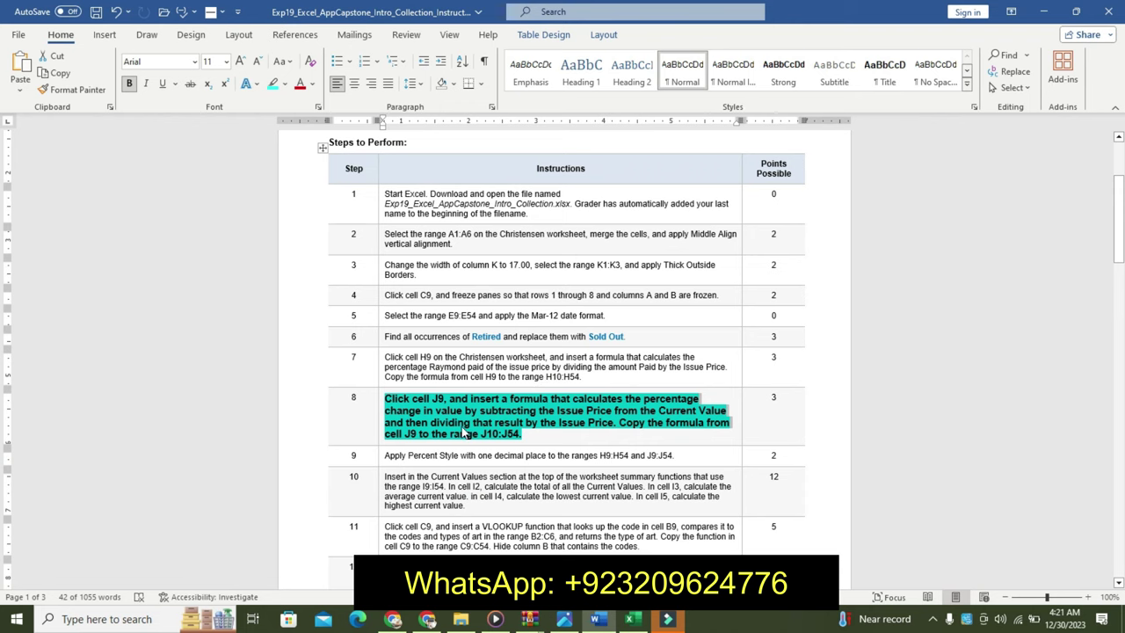
key(ctrl+z)
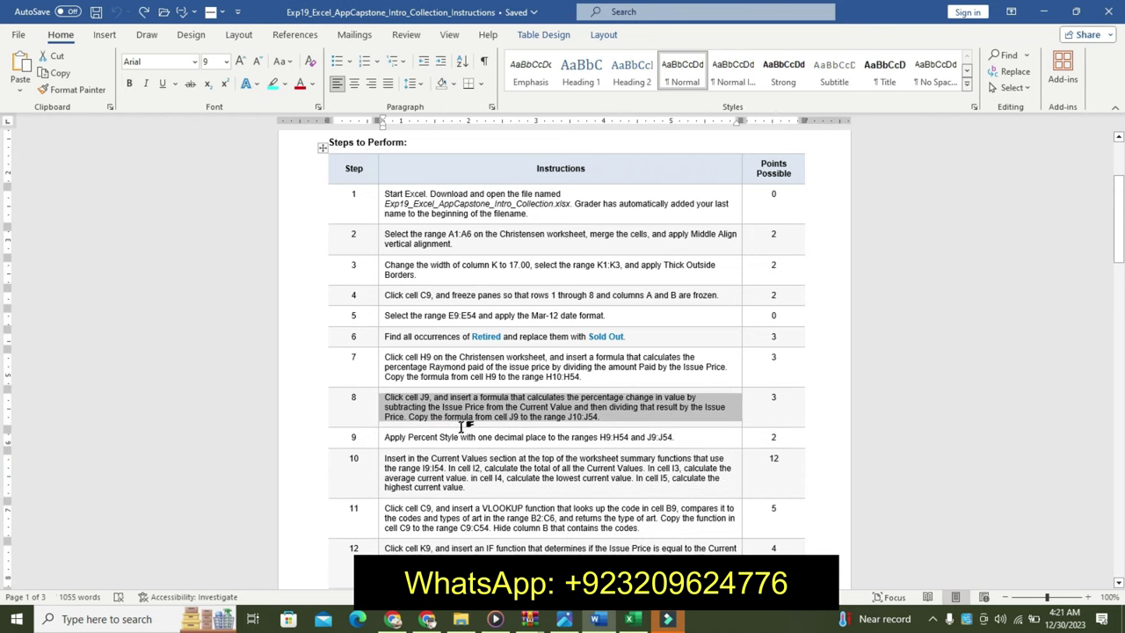
click(385, 438)
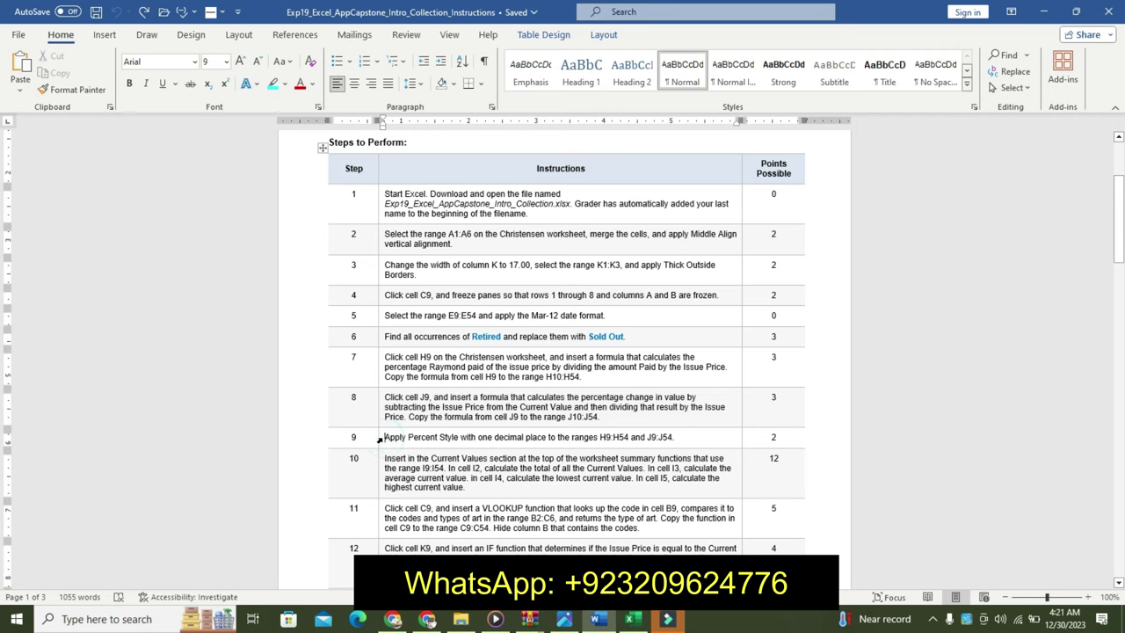
click(380, 439)
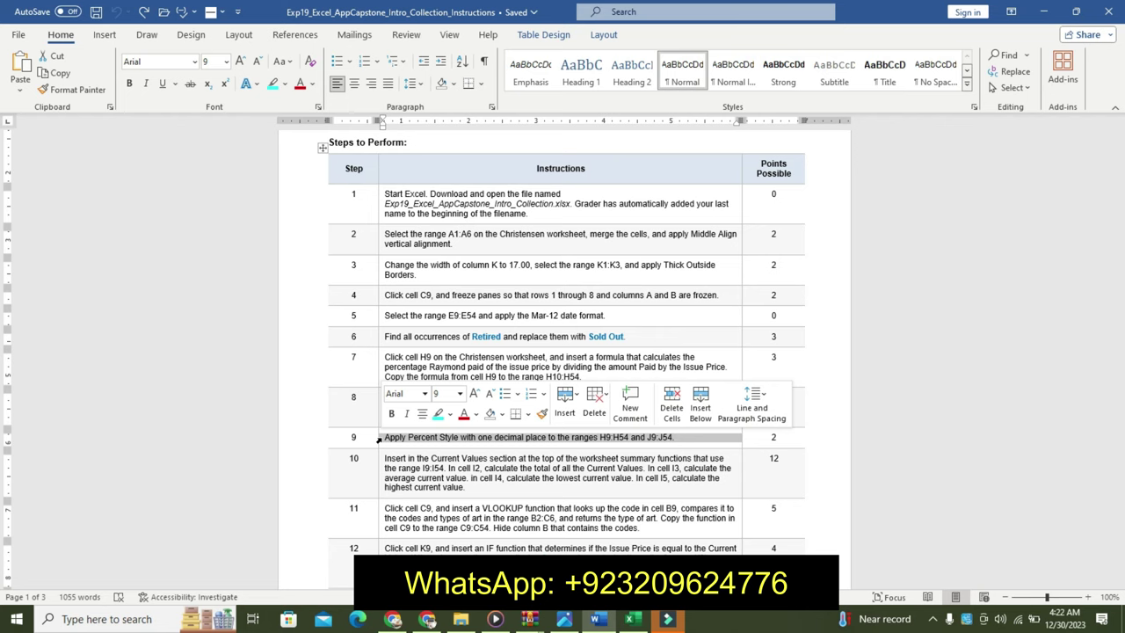
click(474, 393)
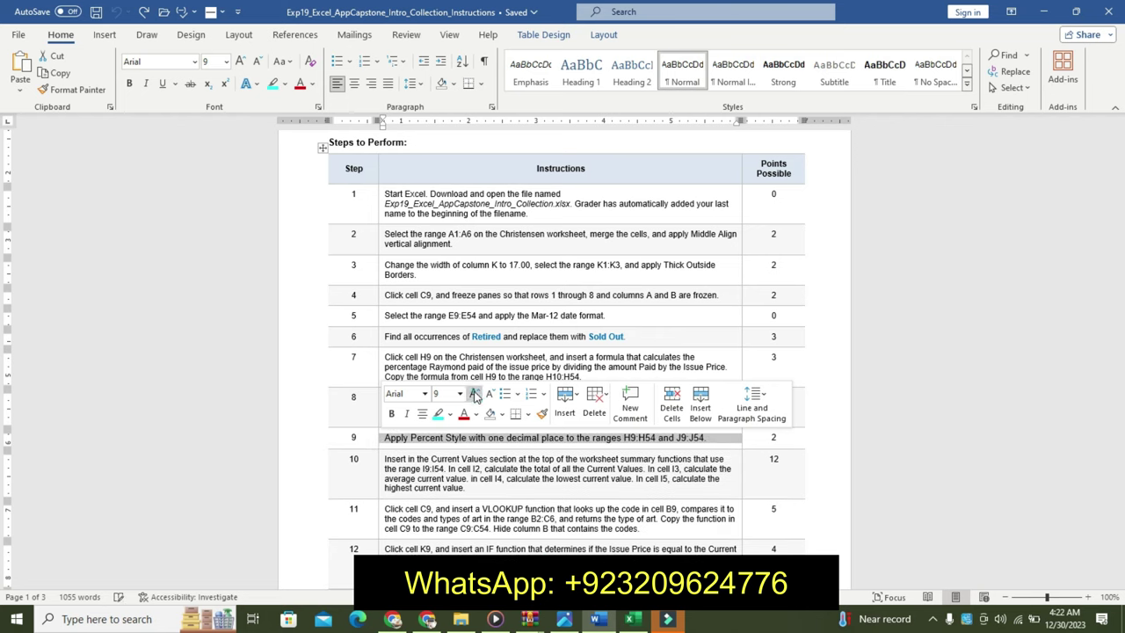
click(474, 393)
click(391, 414)
click(437, 413)
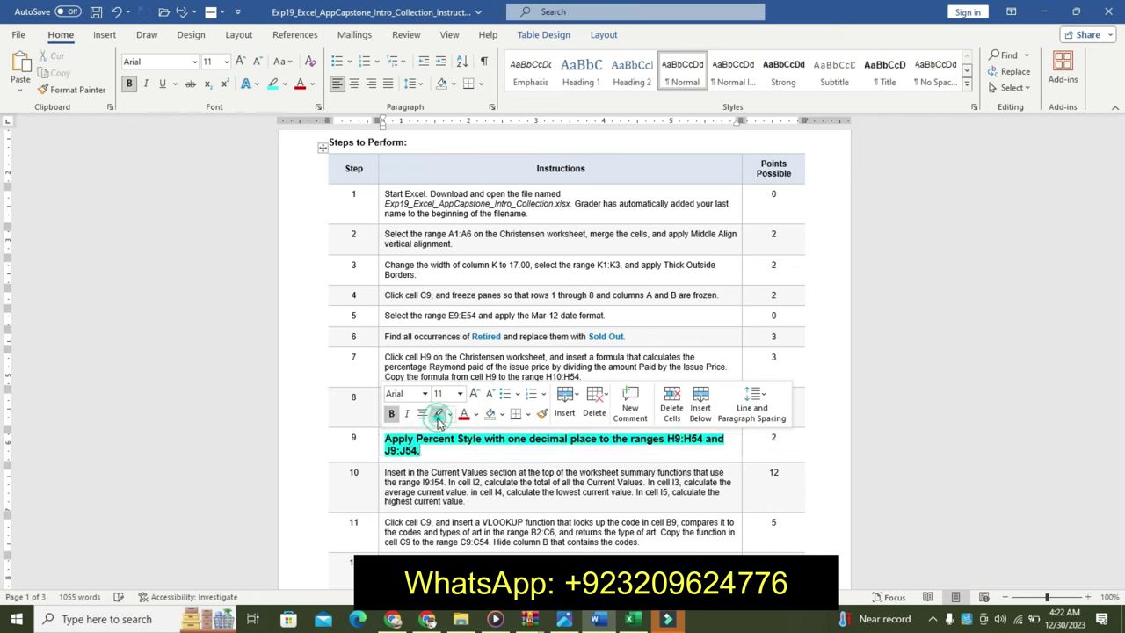
Step: Select the H9:H54 range reference in step 9's instruction
click(376, 457)
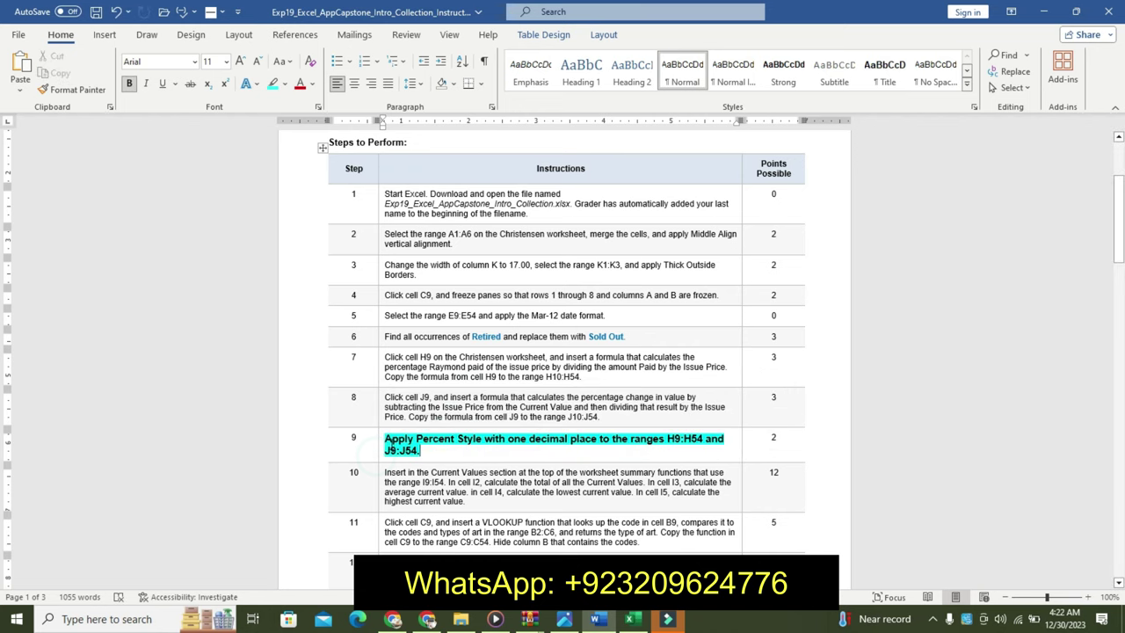
click(691, 441)
double_click(673, 440)
drag(676, 440, 704, 449)
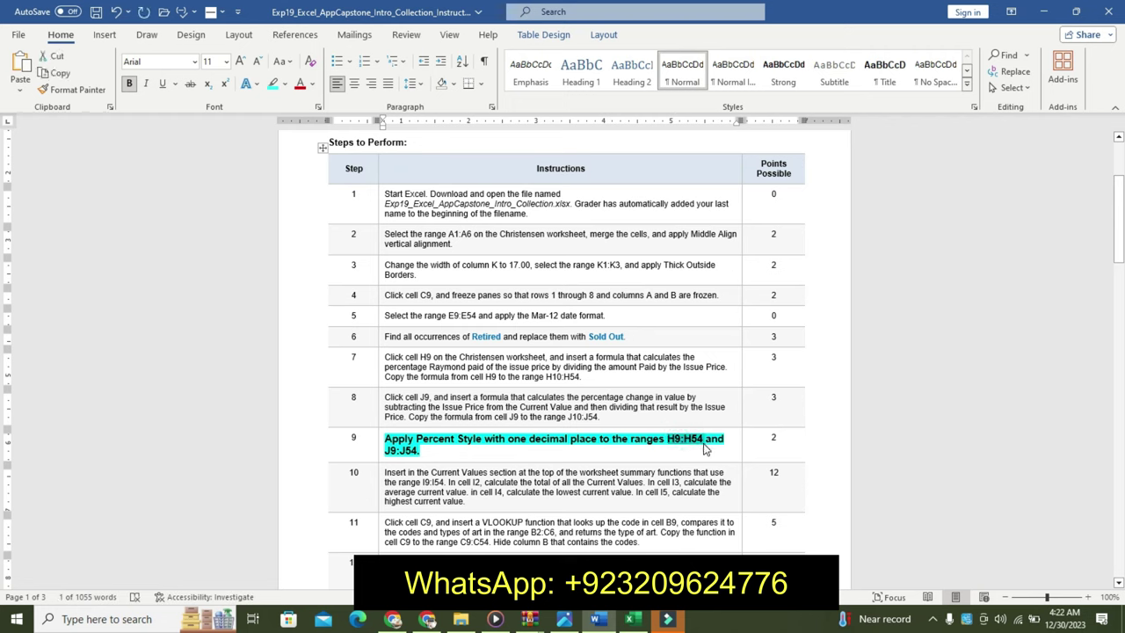
Step: Format Percent Paid H9:H54 as Percent Style with one decimal place
click(630, 620)
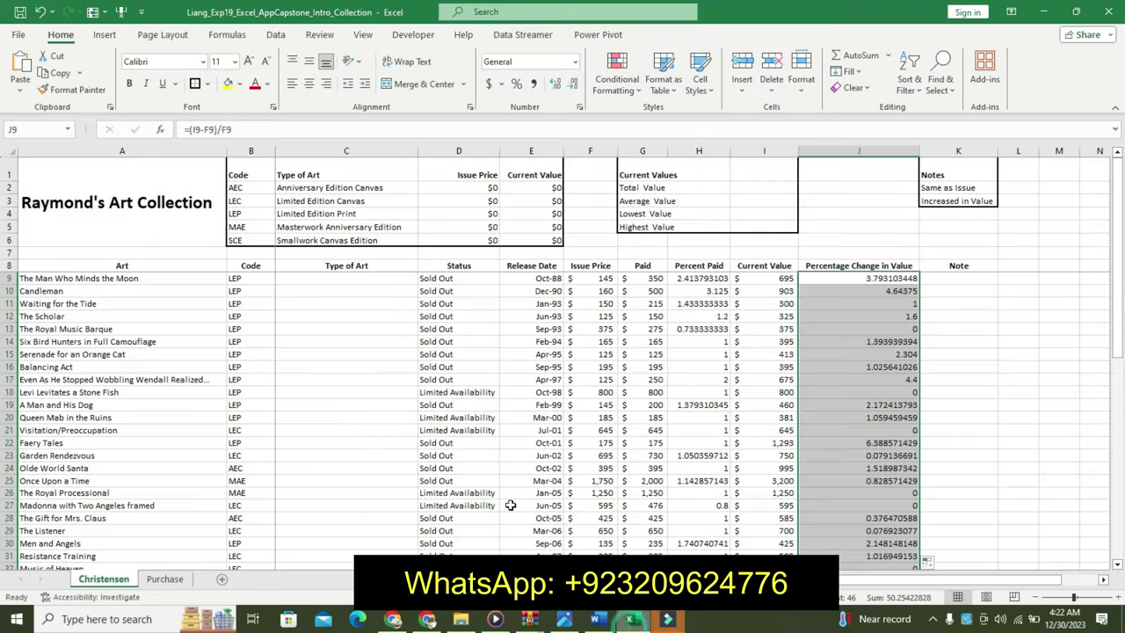
click(47, 132)
text(H9:H54)
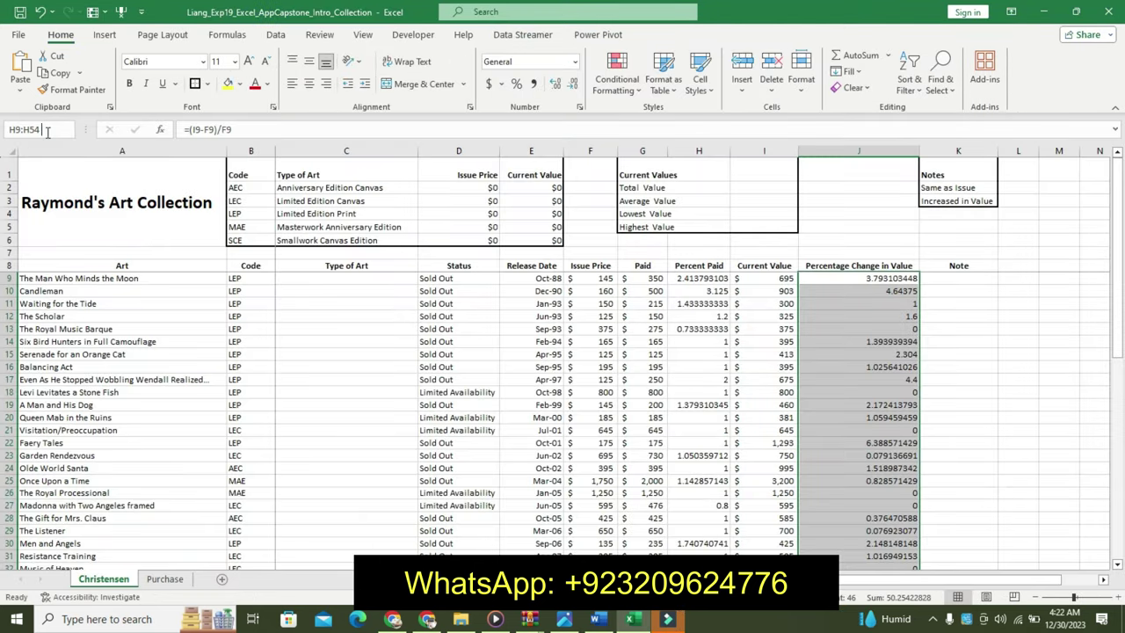
key(Return)
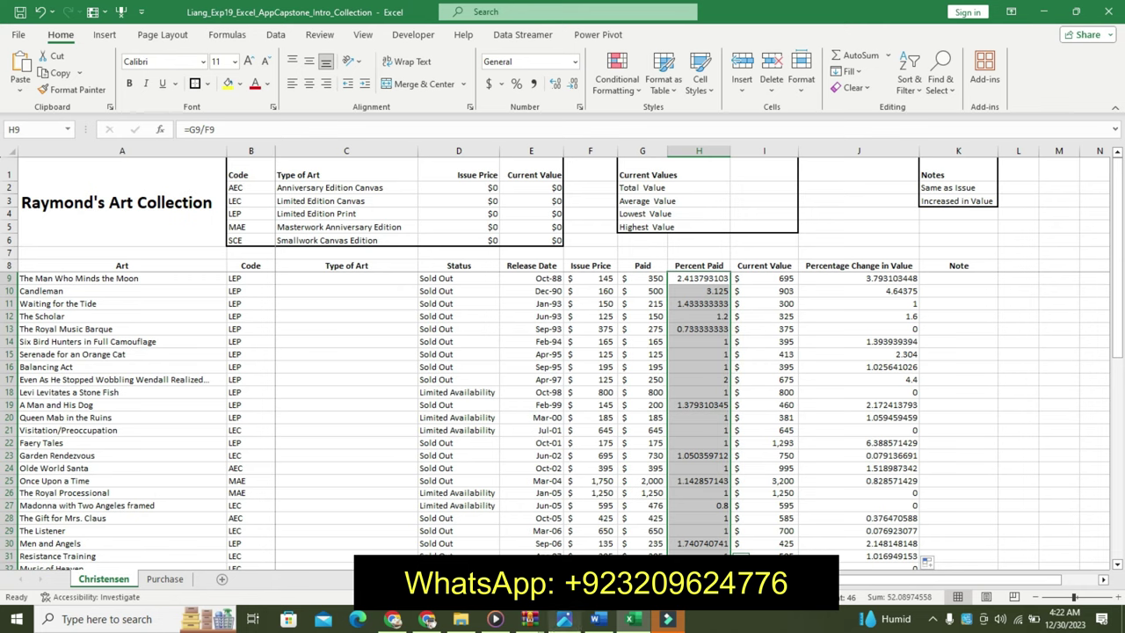
click(517, 84)
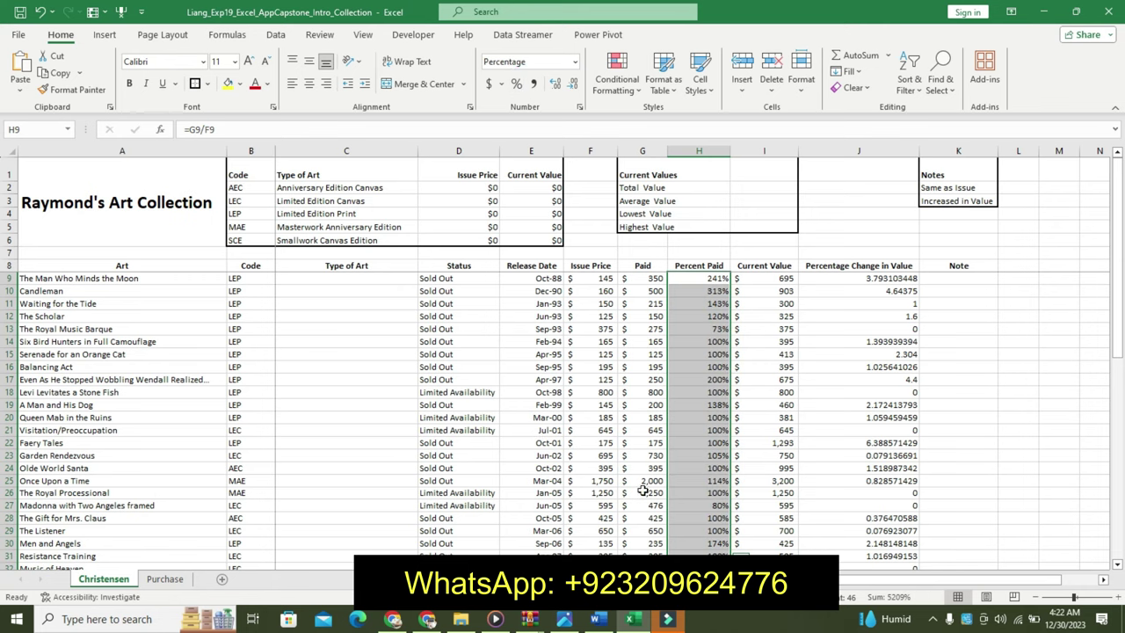
click(595, 619)
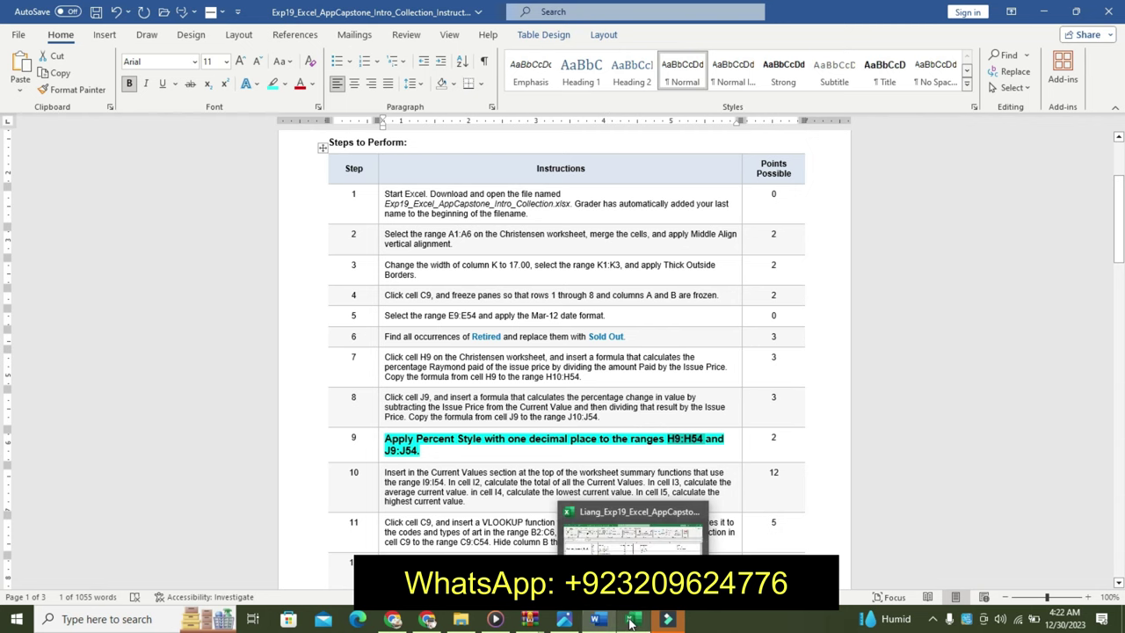
click(629, 620)
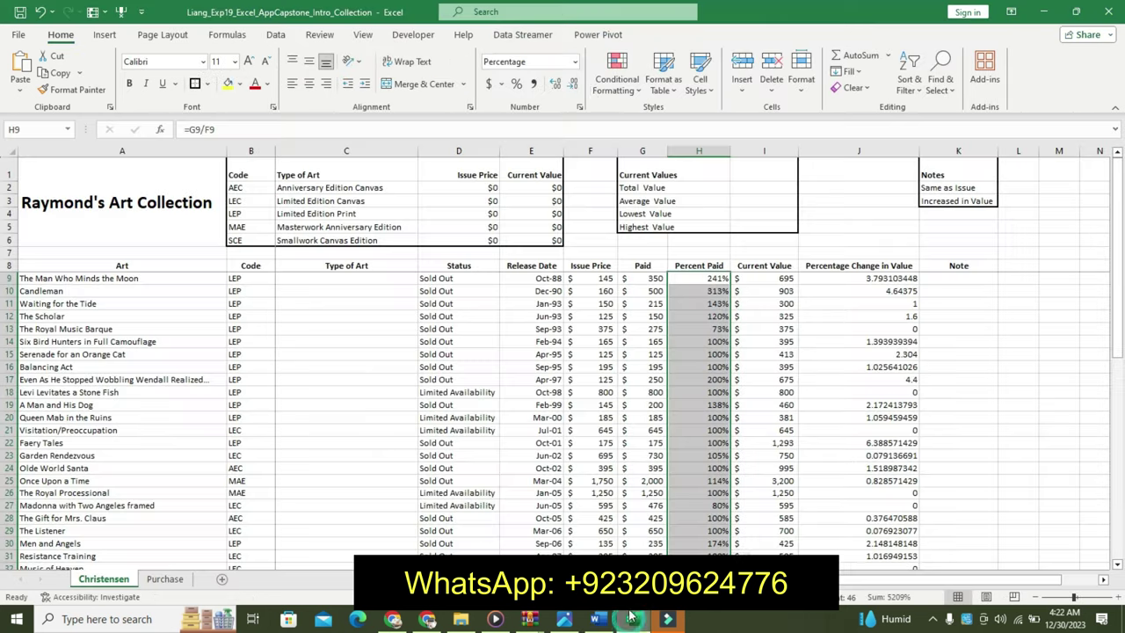
click(557, 84)
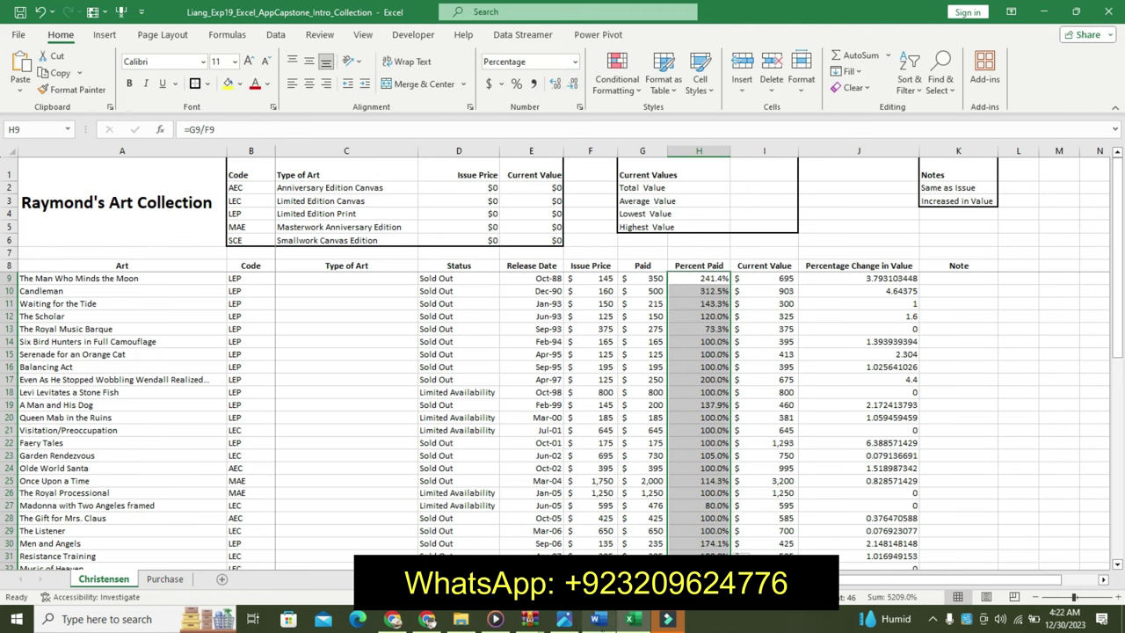
Step: Format Percentage Change J9:J54 as Percent Style with one decimal place
click(567, 621)
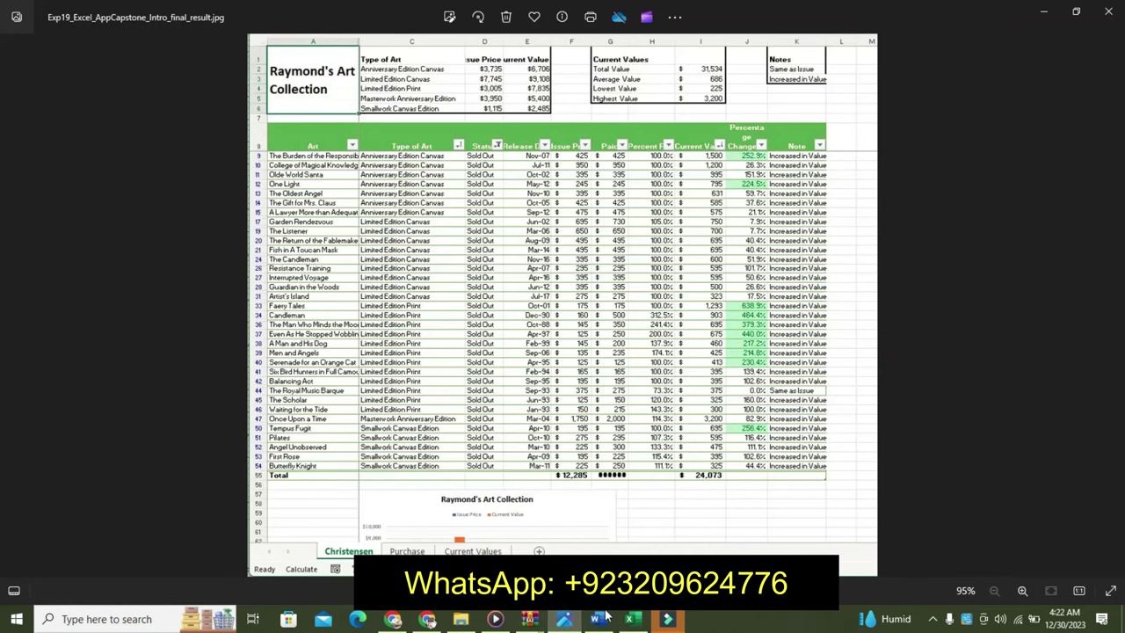
mouse_move(605, 621)
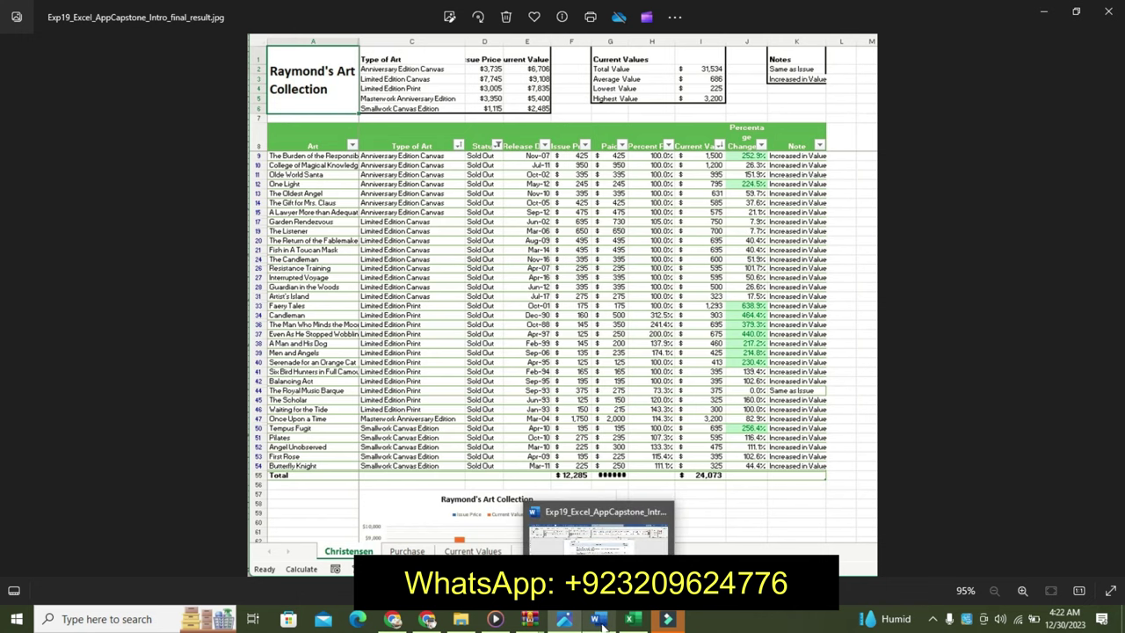
click(601, 620)
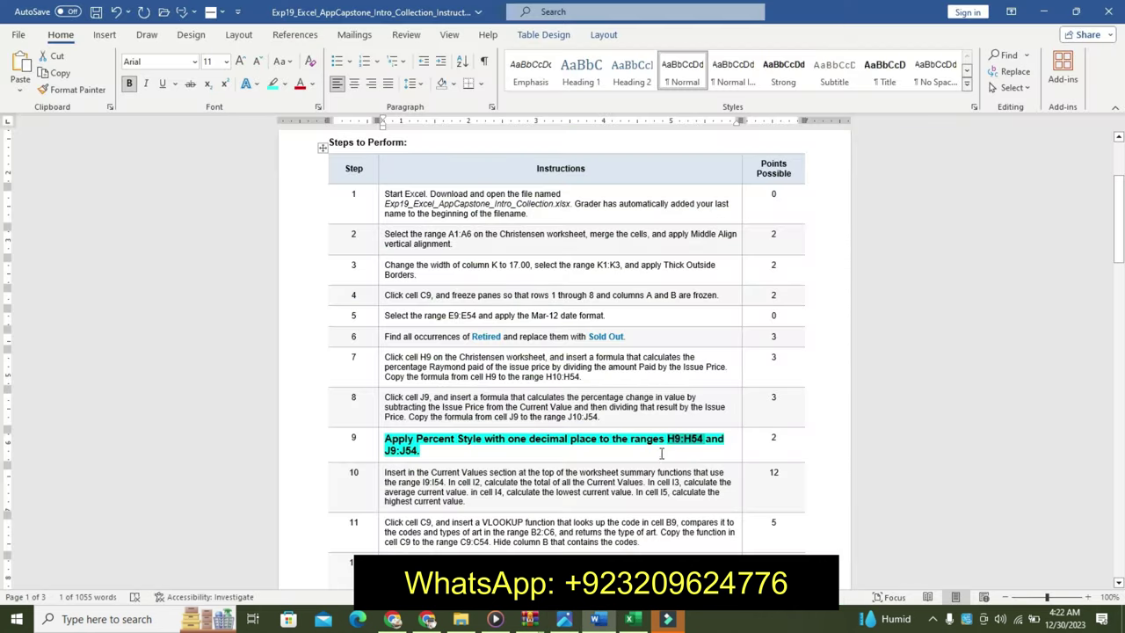
drag(385, 450, 420, 451)
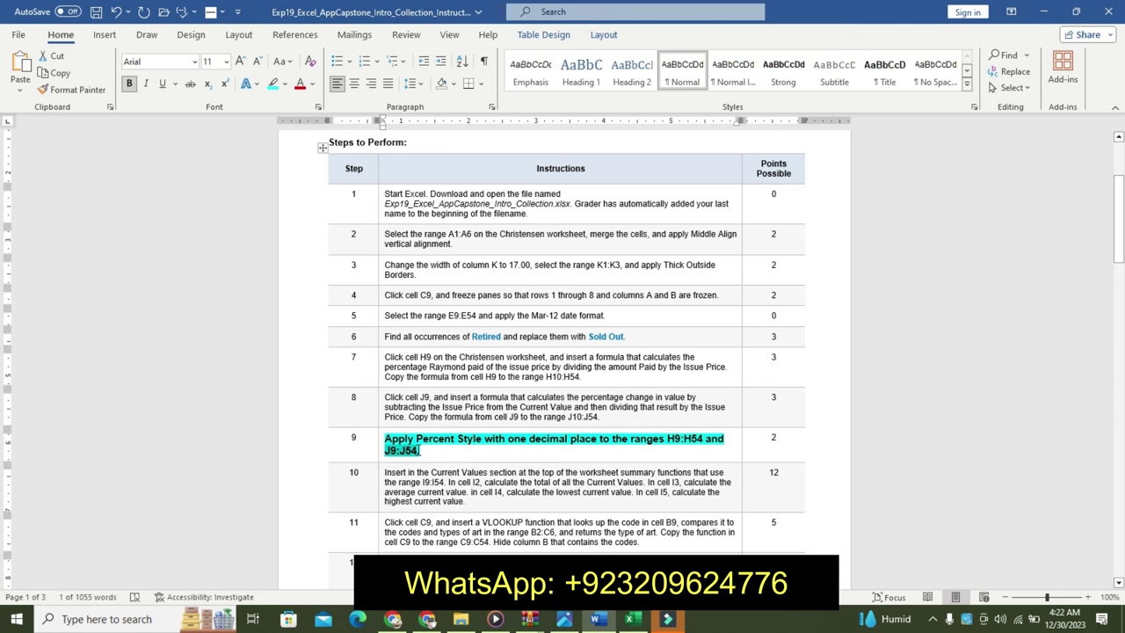
click(631, 619)
click(29, 129)
text(J9:J54)
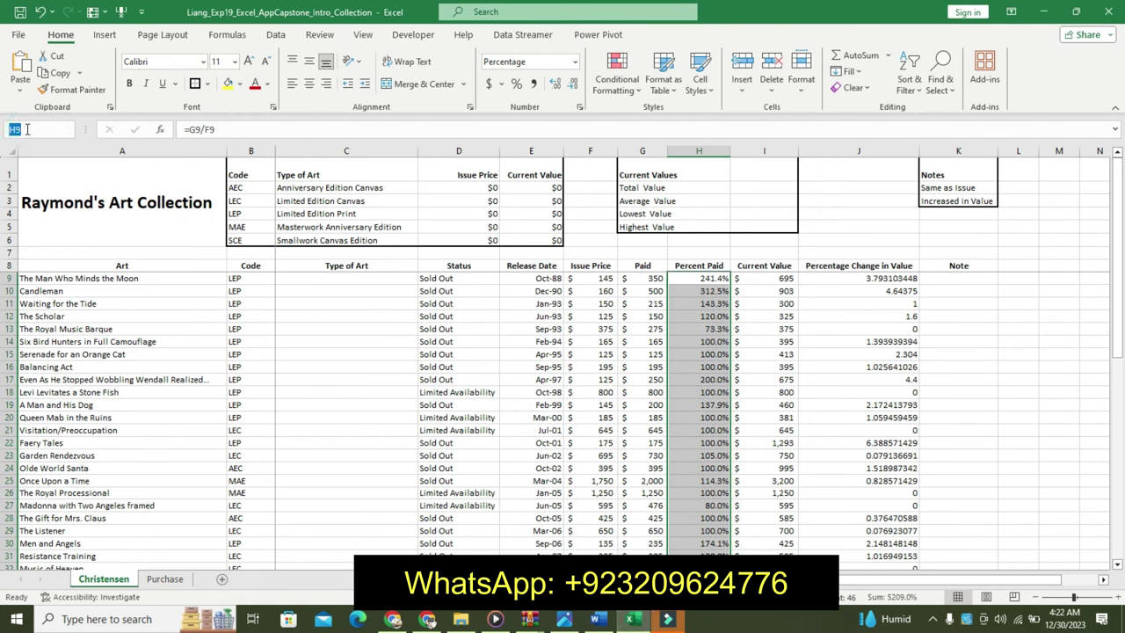
key(Return)
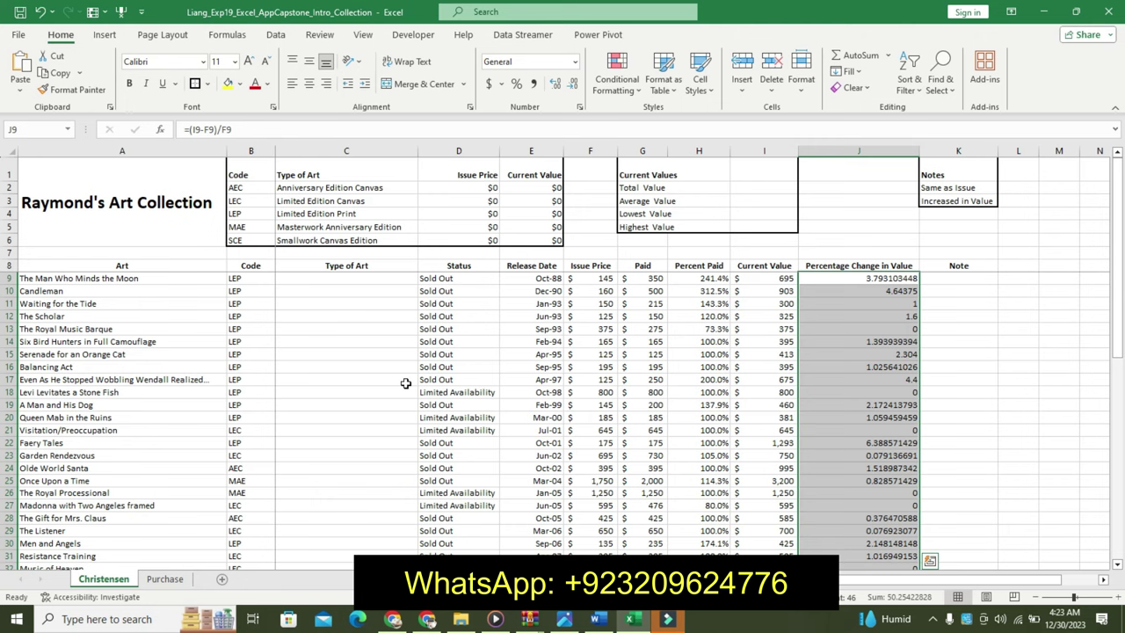
click(600, 621)
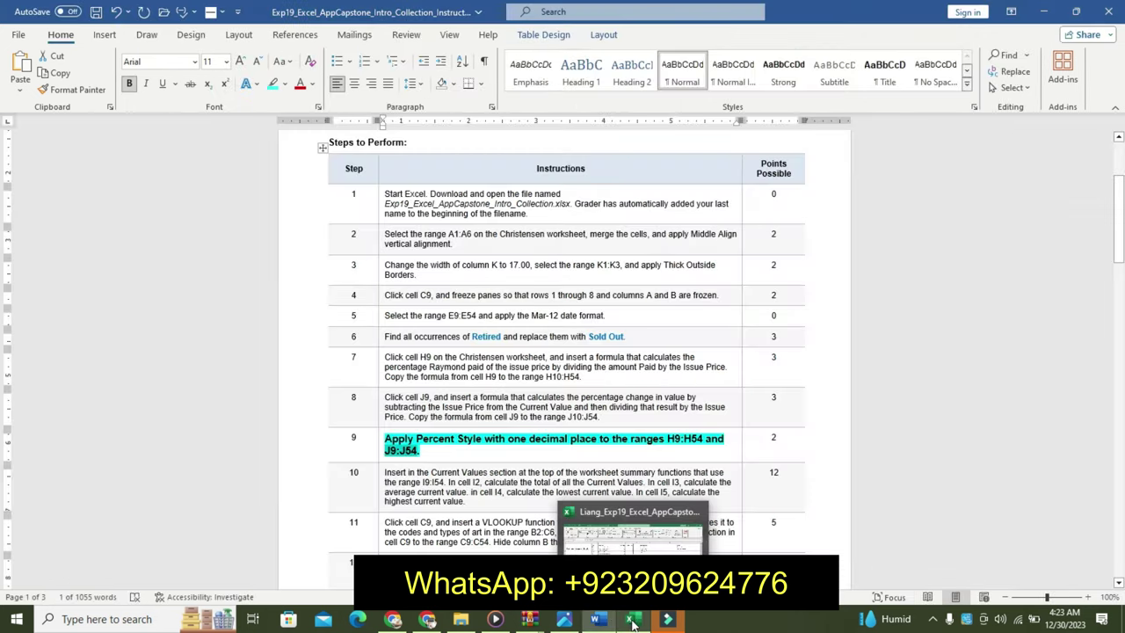
click(633, 621)
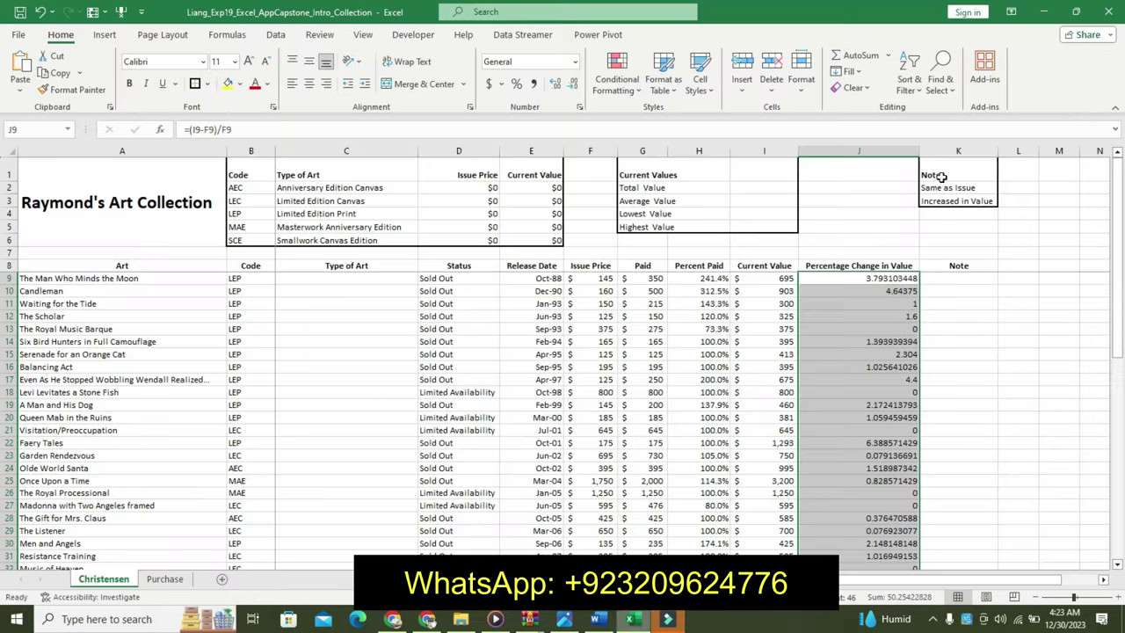
click(516, 83)
click(556, 85)
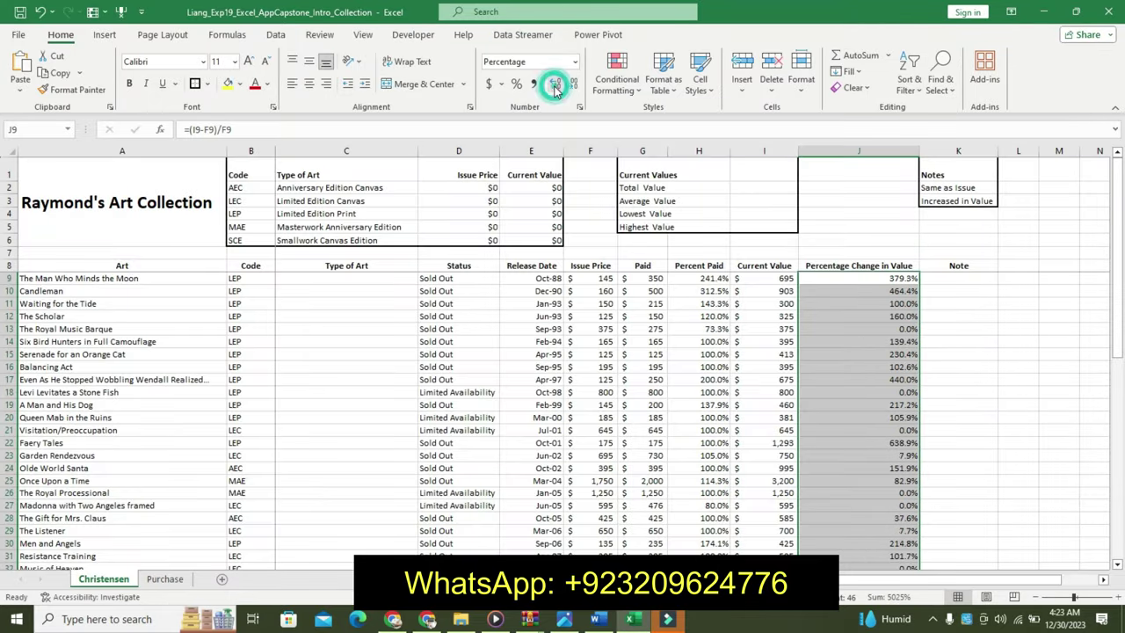
click(565, 619)
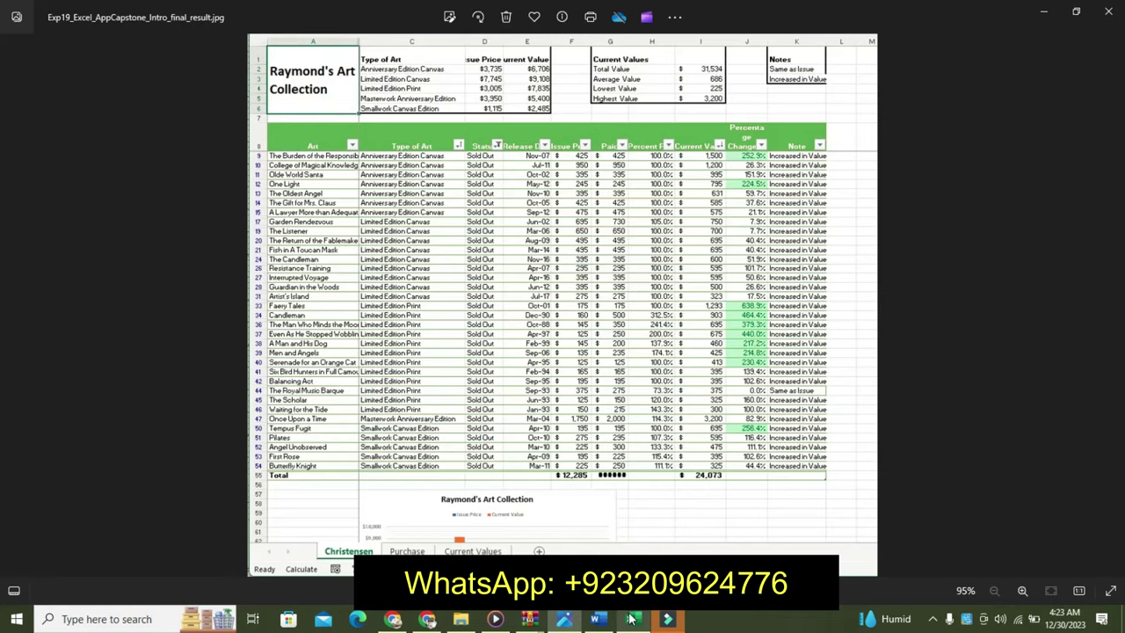
Step: Undo step 9's emphasis and make step 10's text bold, 11 pt and cyan-highlighted
mouse_move(631, 619)
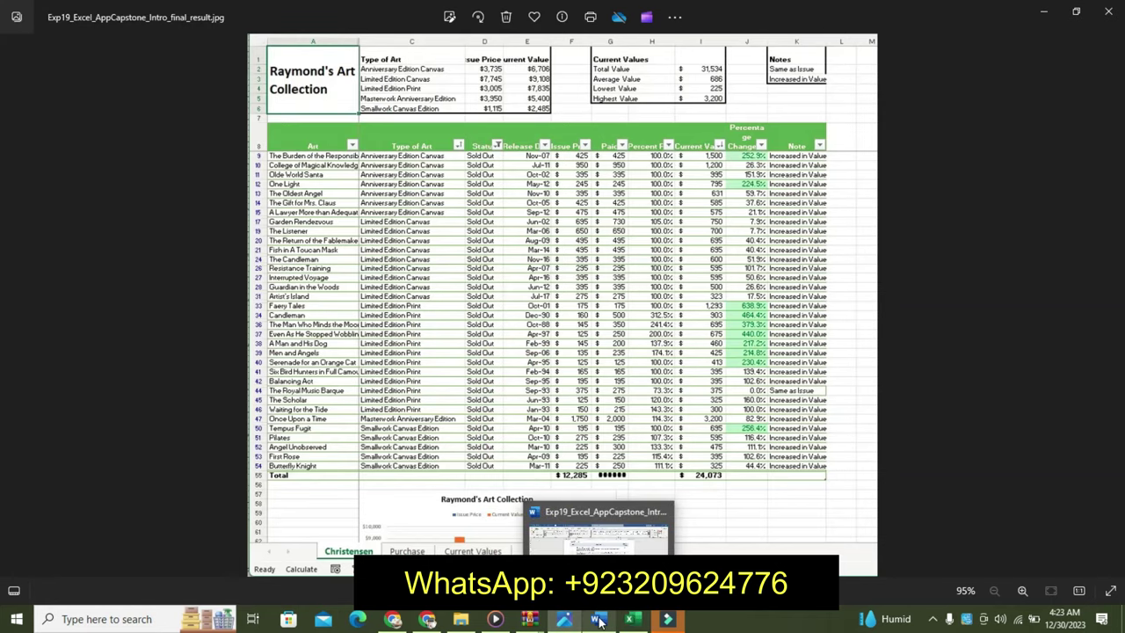
click(597, 618)
key(ctrl+z)
key(ctrl+z)
key(ctrl+z)
key(ctrl+z)
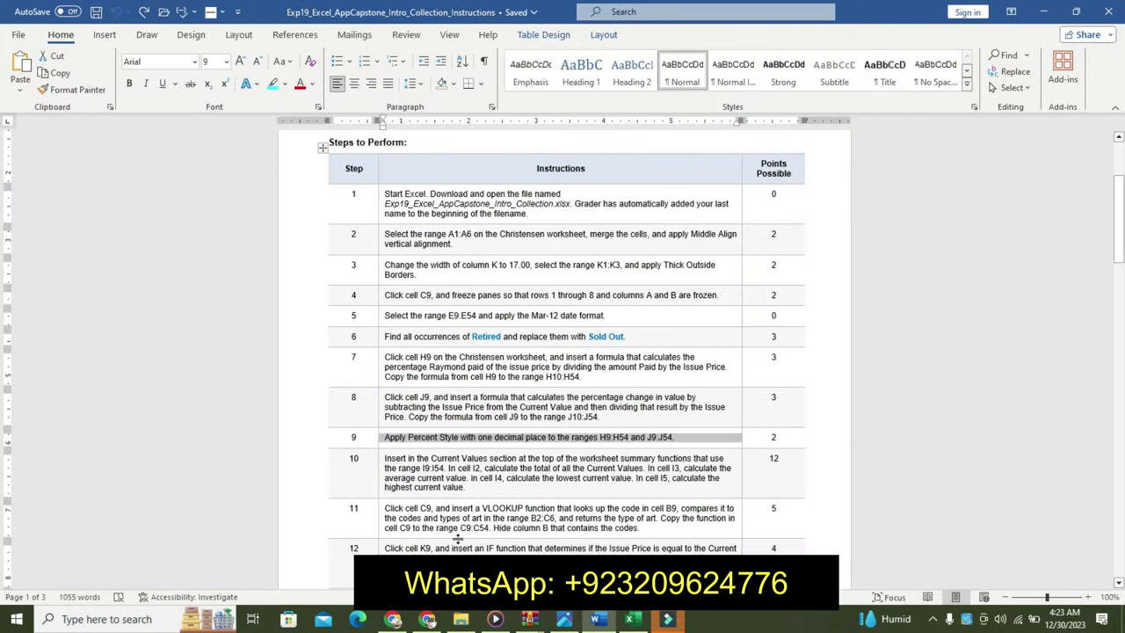
click(377, 479)
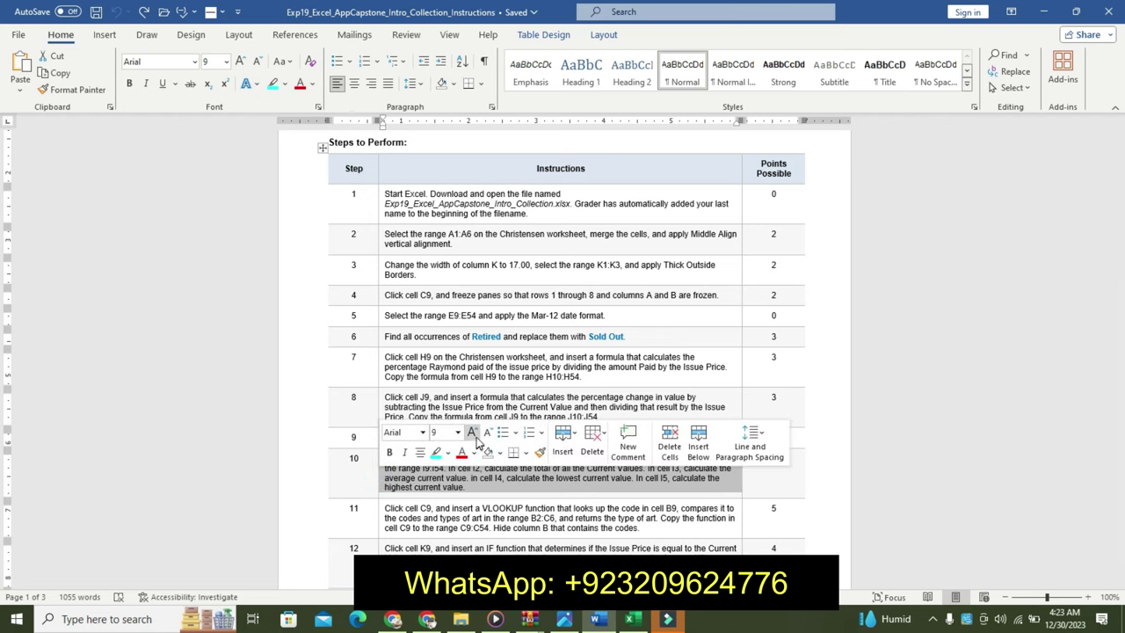
click(472, 432)
click(472, 432)
click(390, 452)
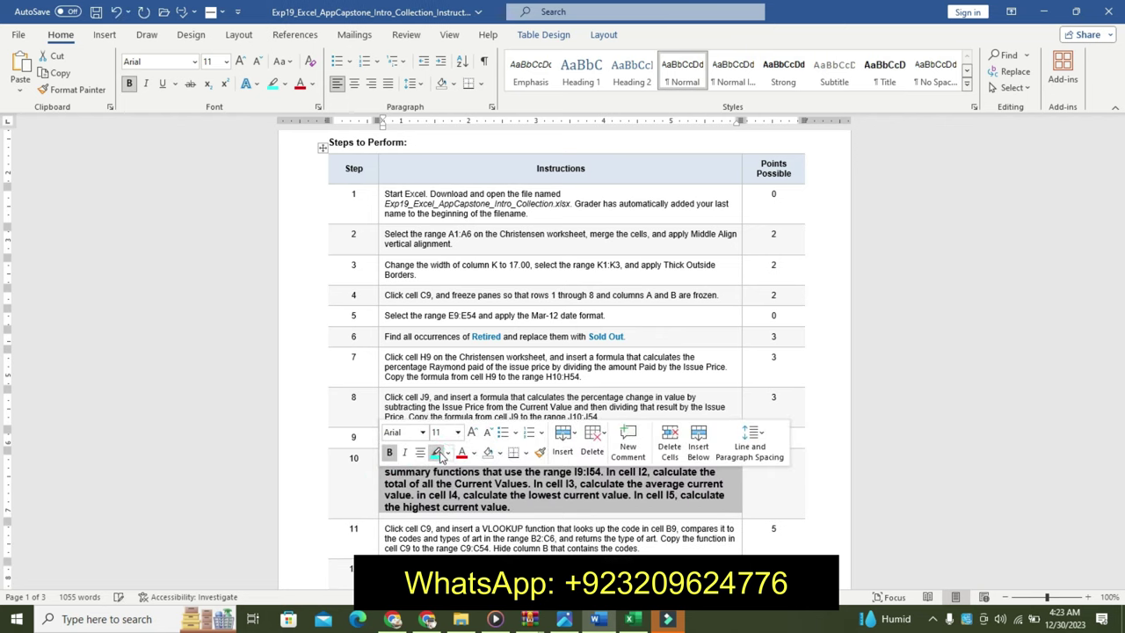
click(446, 453)
click(481, 473)
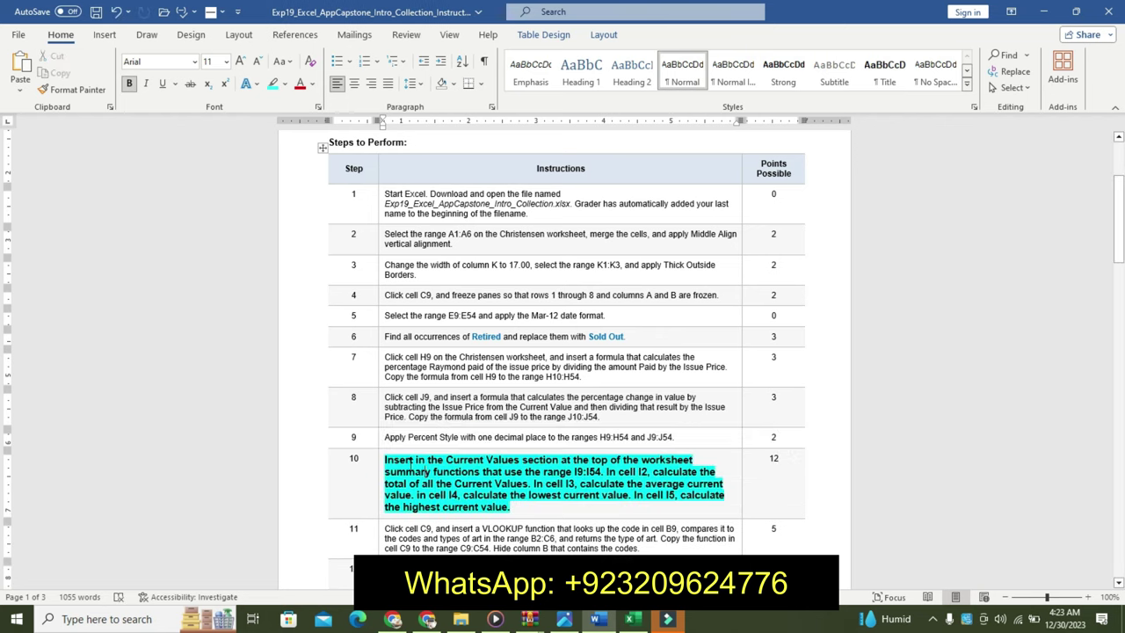
triple_click(396, 460)
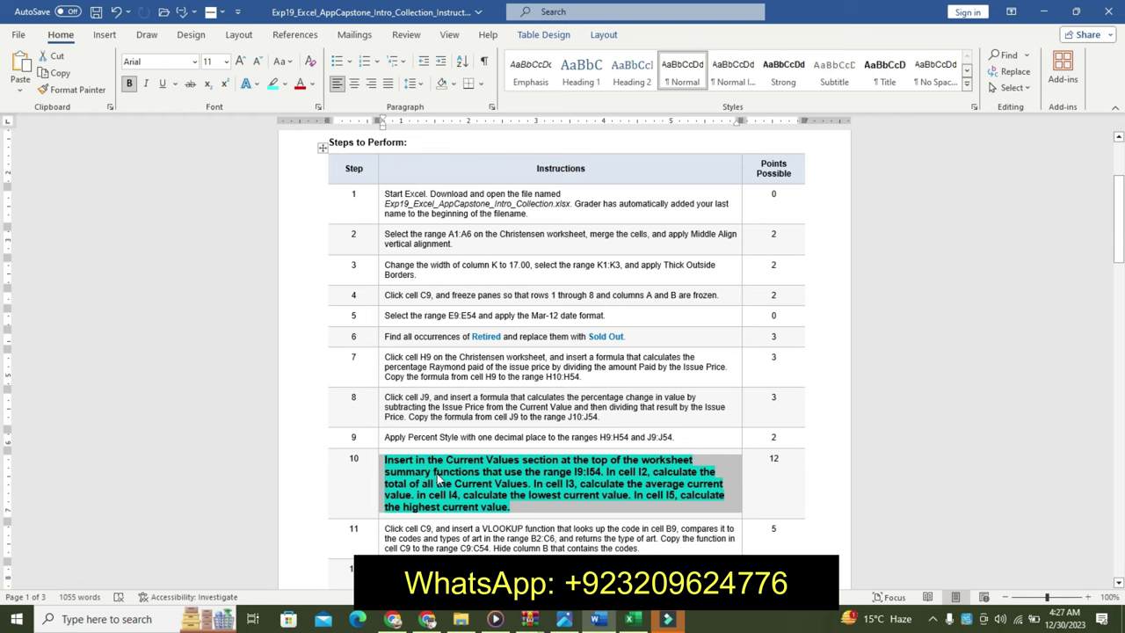
click(585, 473)
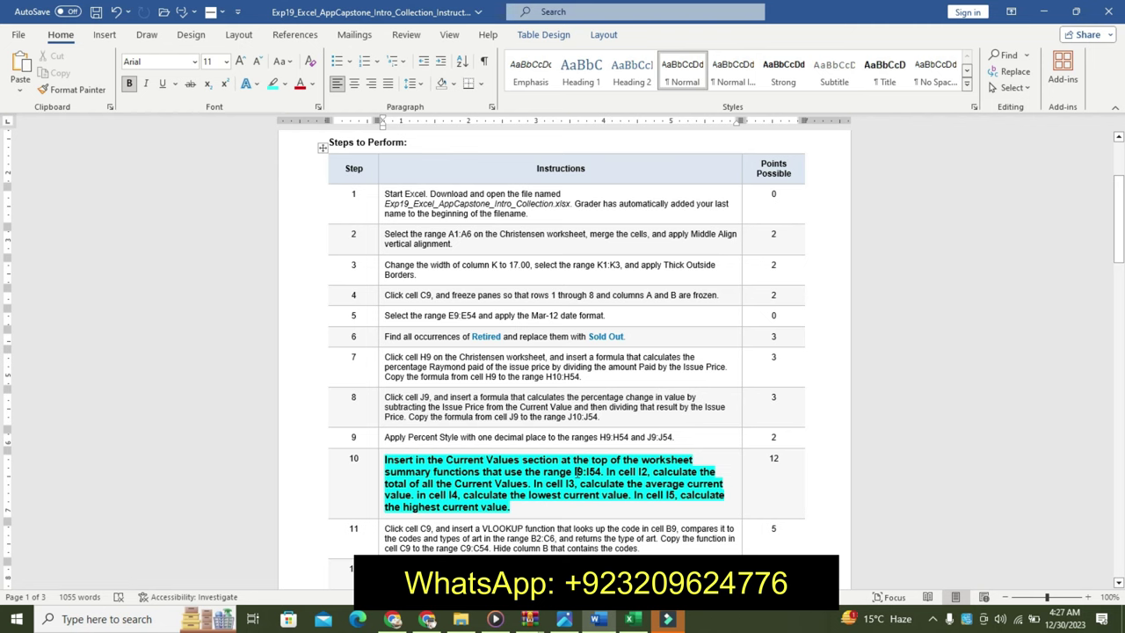
Step: Select cell I2 in the Excel workbook for the total
click(649, 620)
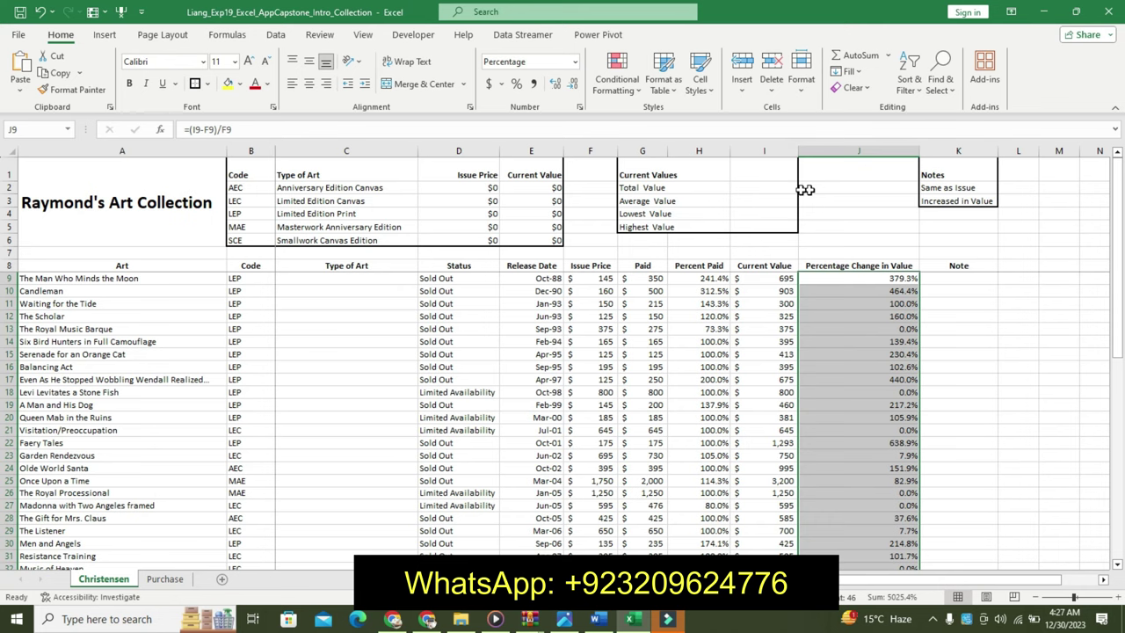
click(773, 186)
click(597, 620)
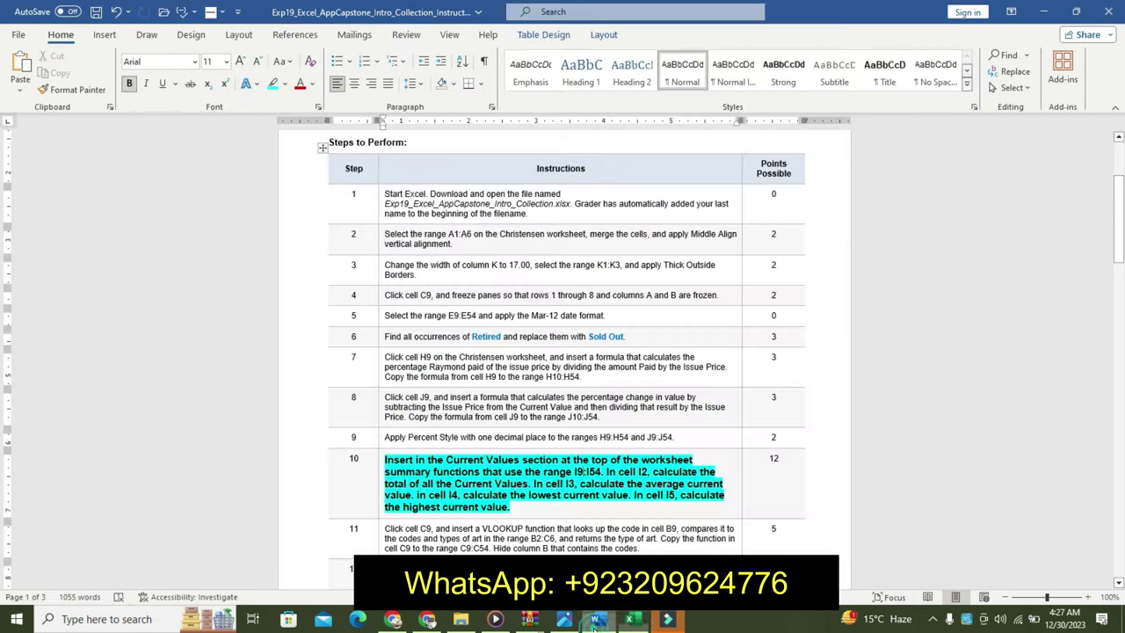
click(629, 621)
click(598, 619)
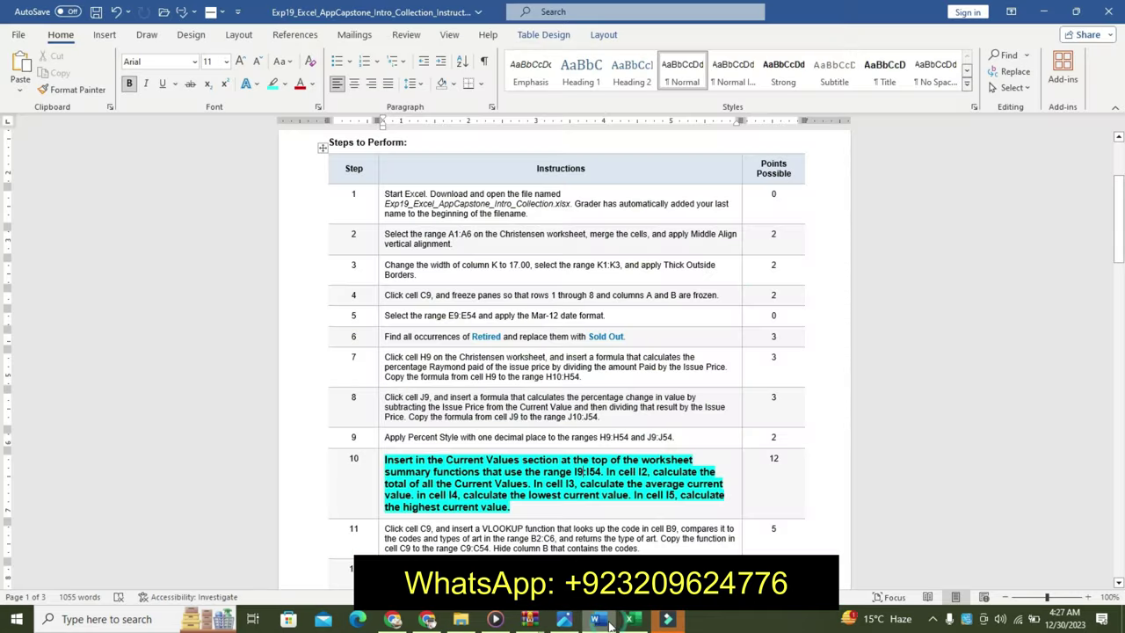
click(629, 621)
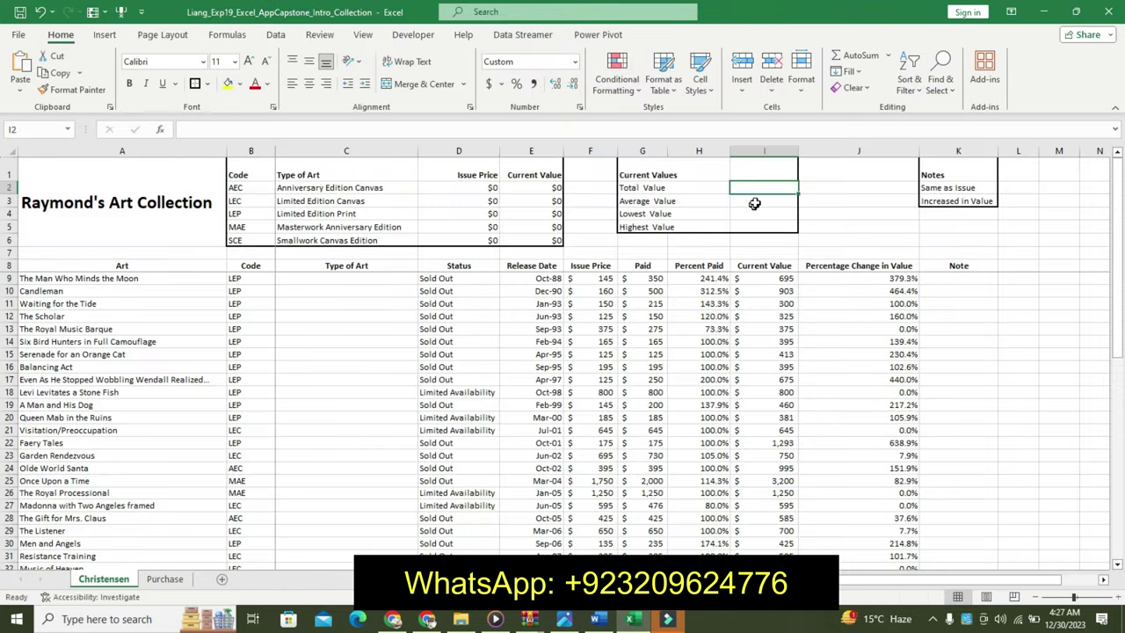
Step: Enter =SUM(I9:I54) in I2 to total the Current Values
text(=)
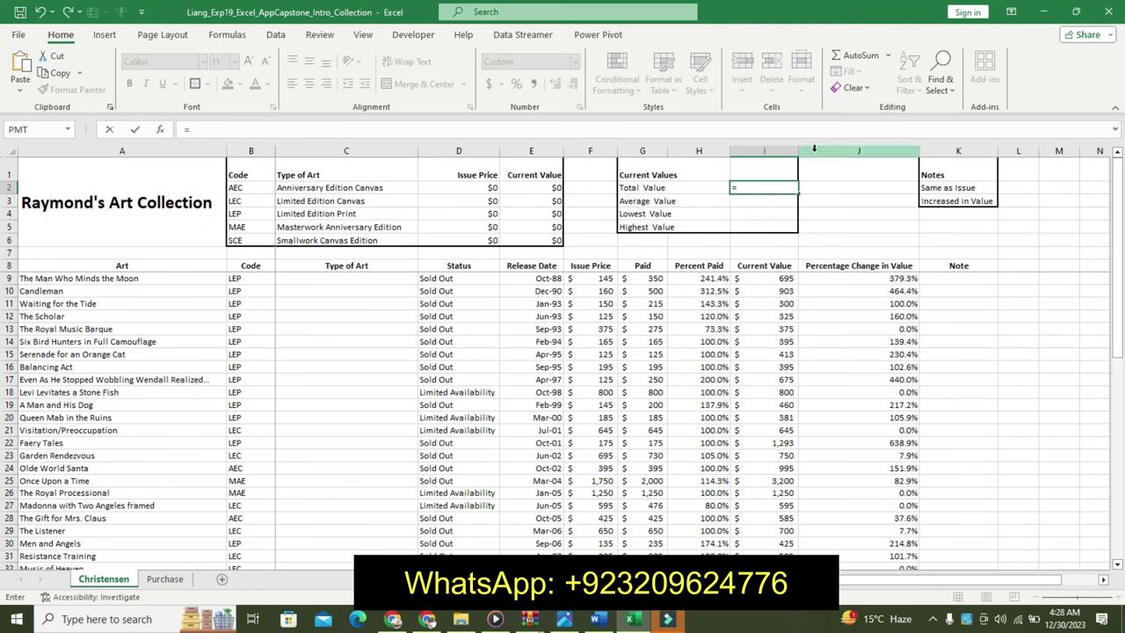
text(sum)
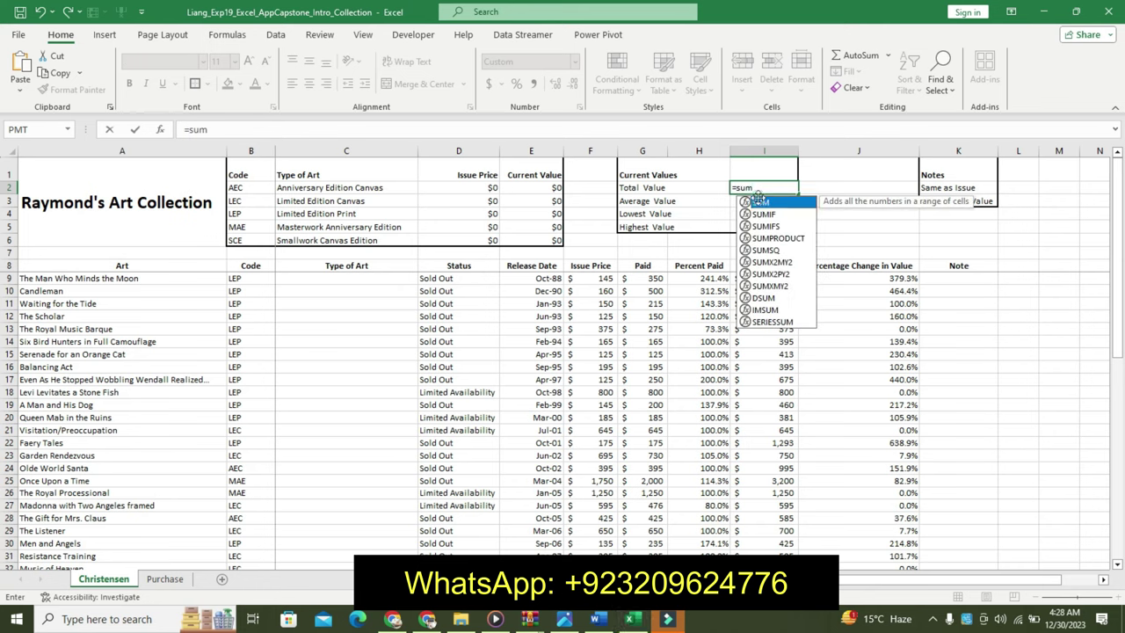
double_click(758, 201)
key(Down)
key(Down)
key(Down)
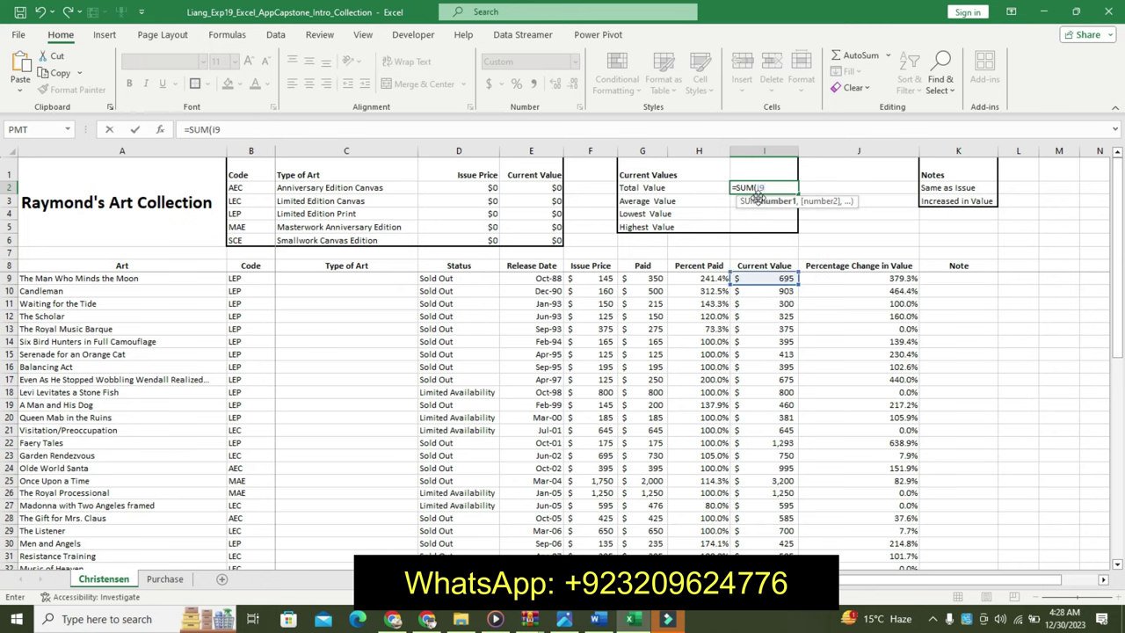
text(I54)
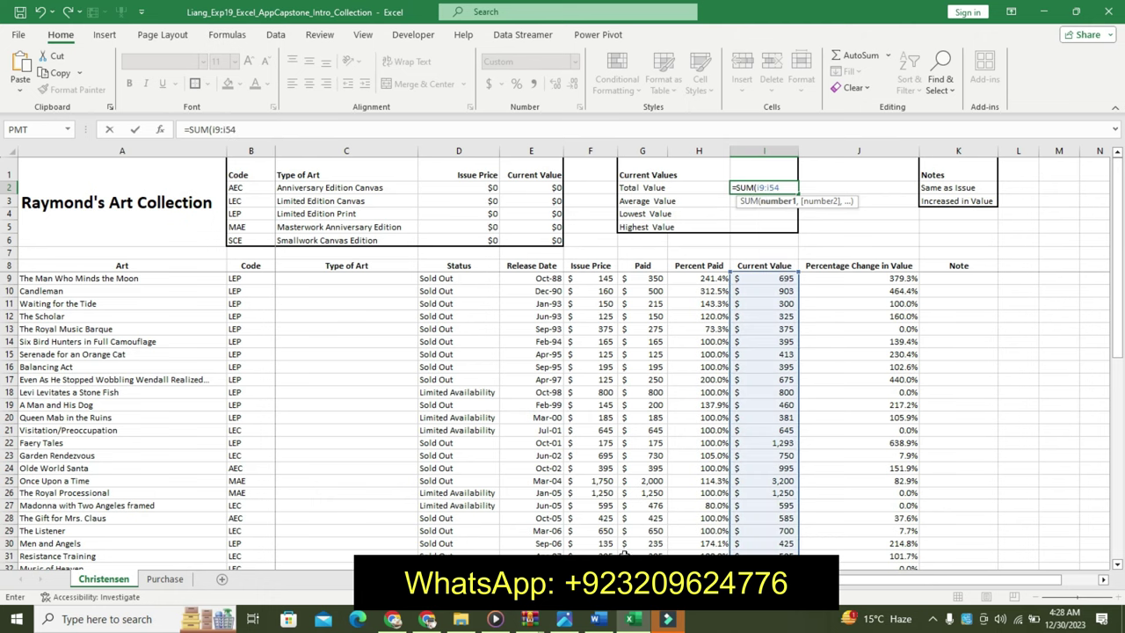
click(598, 619)
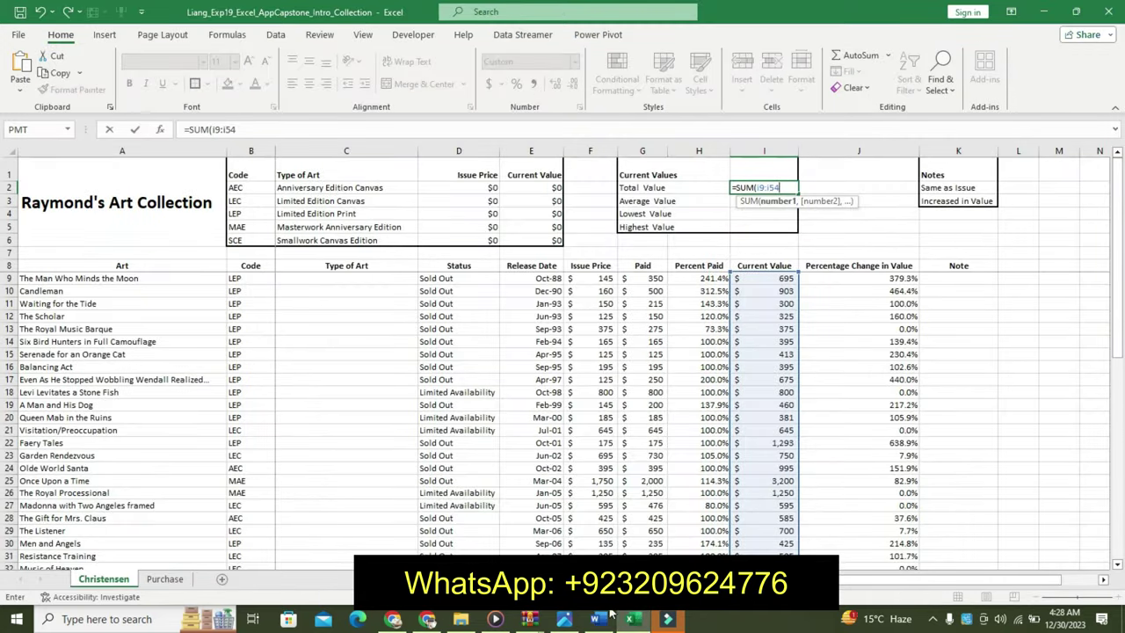
key(BackSpace)
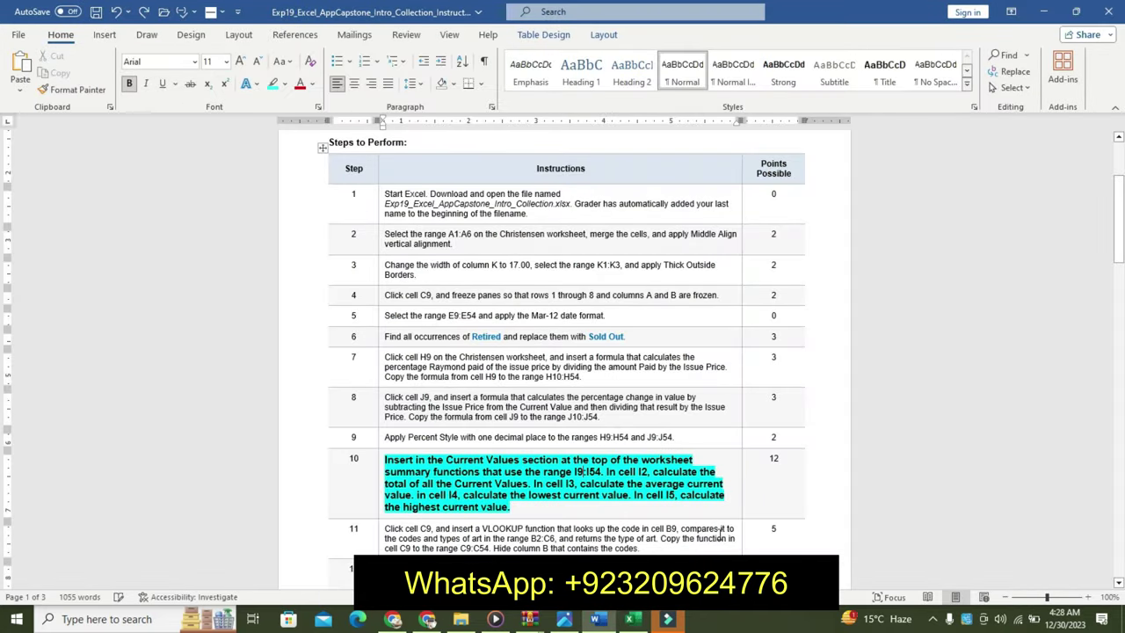
click(630, 619)
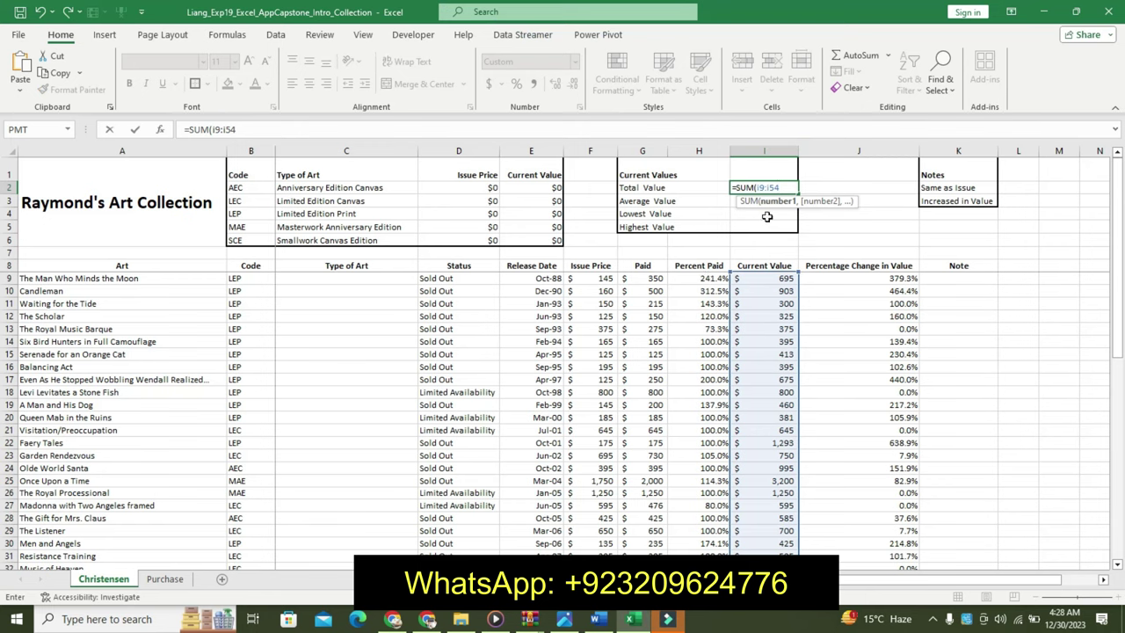
text())
key(Return)
Step: Check I2's $31,534 total against the final-result image and instructions
click(778, 187)
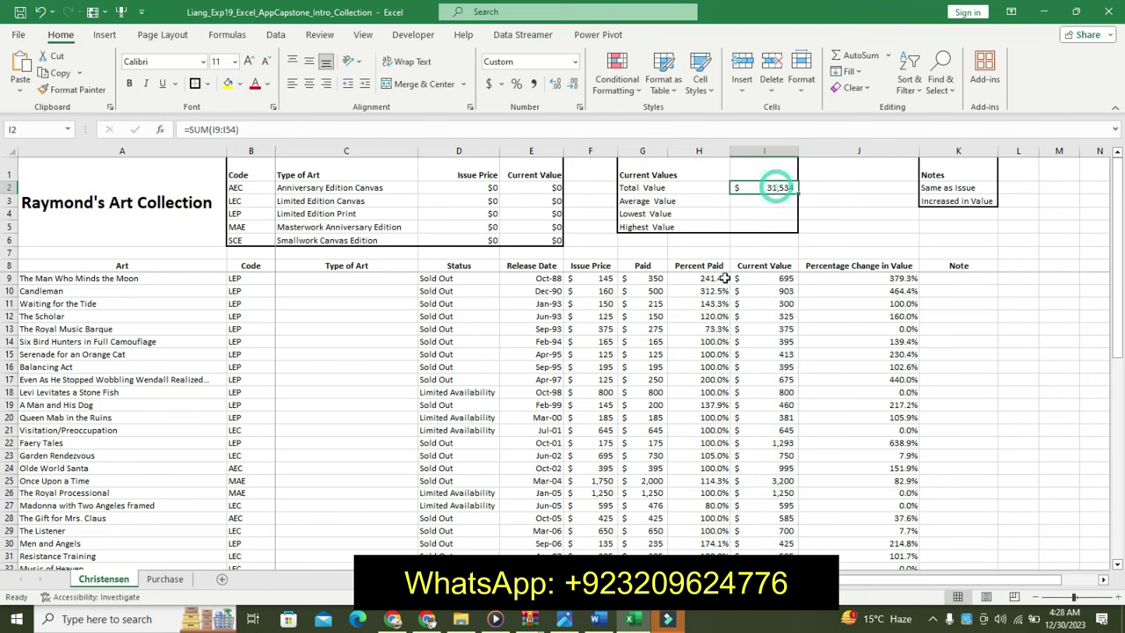
click(597, 619)
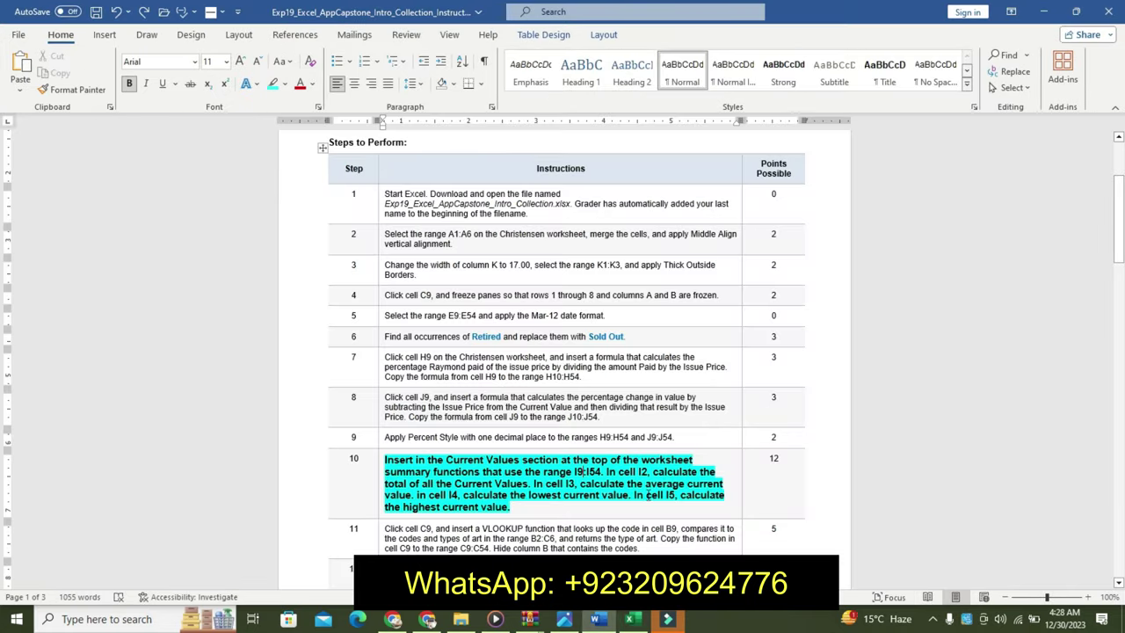
click(598, 621)
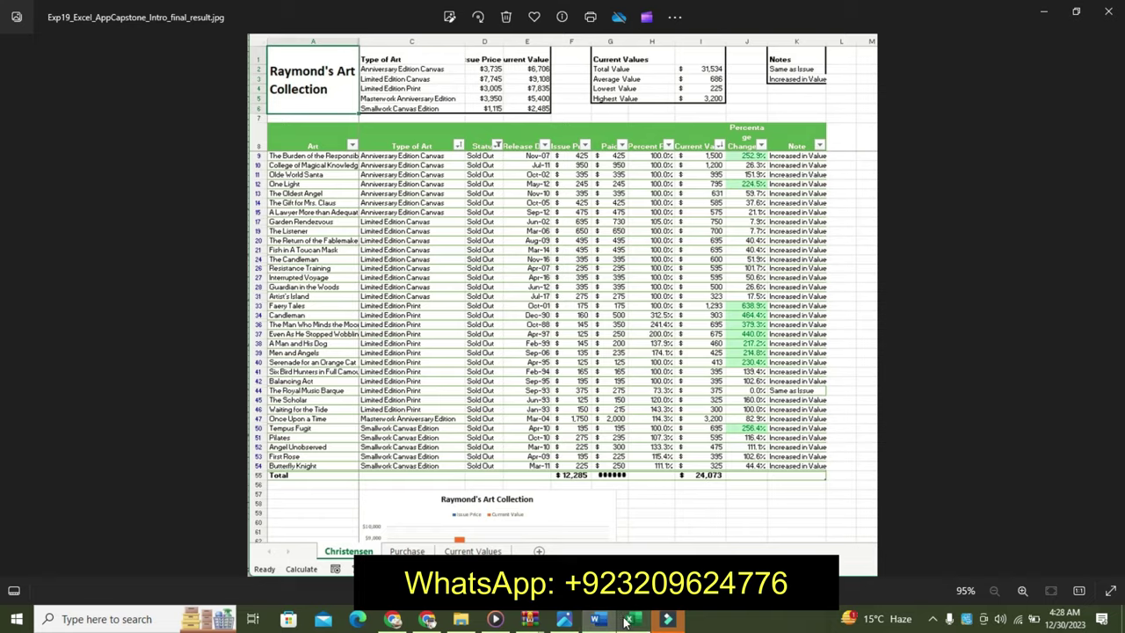
click(630, 619)
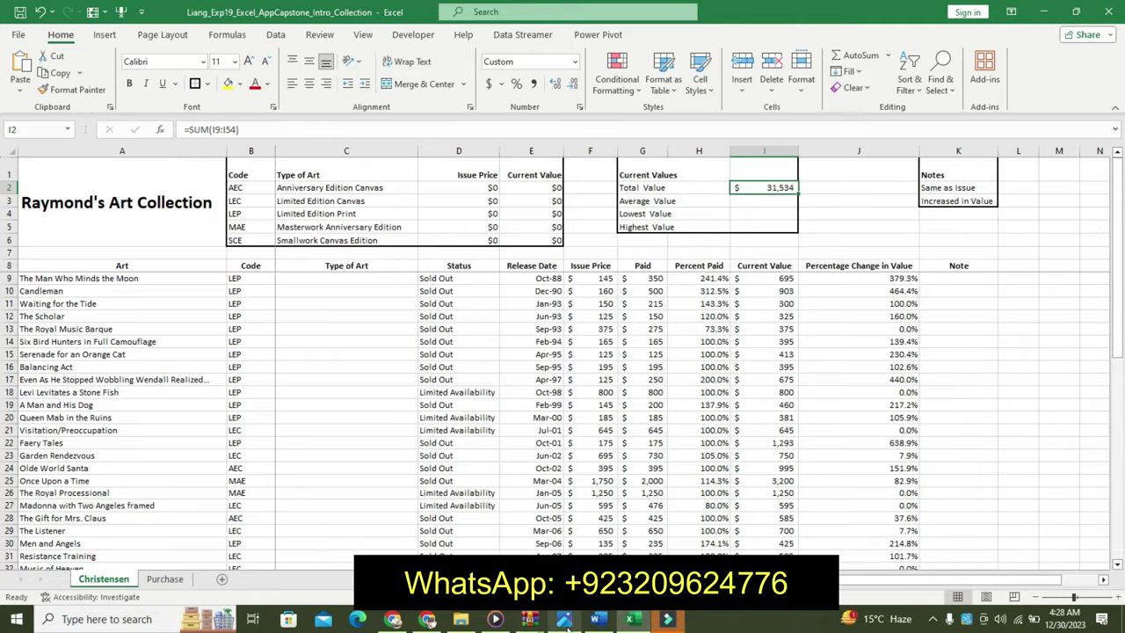
click(563, 619)
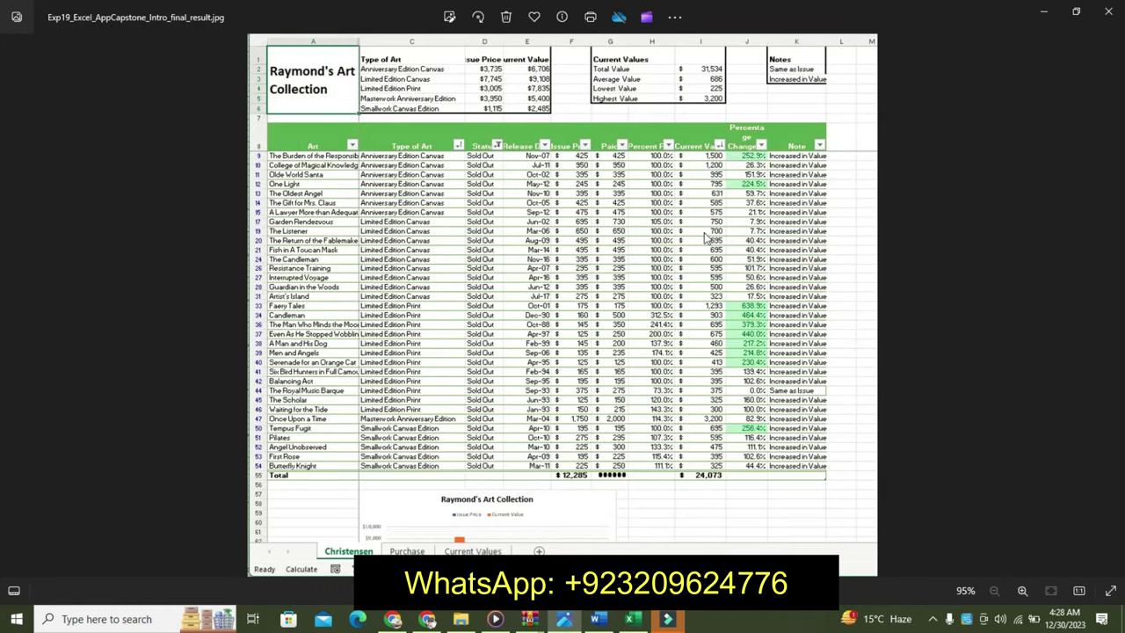
click(637, 620)
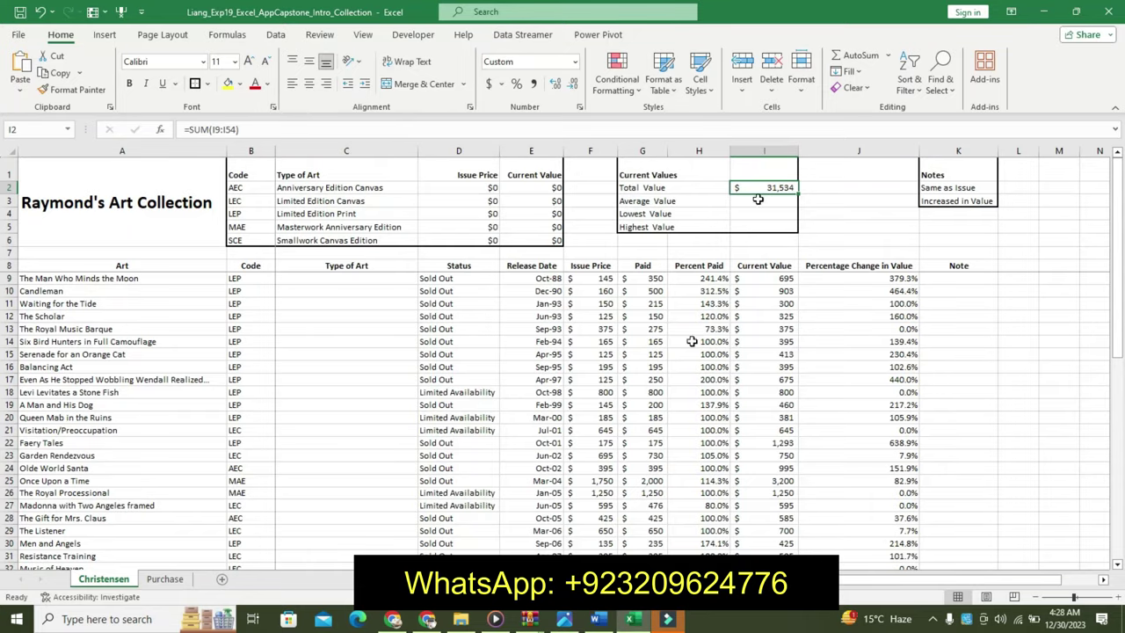
click(609, 621)
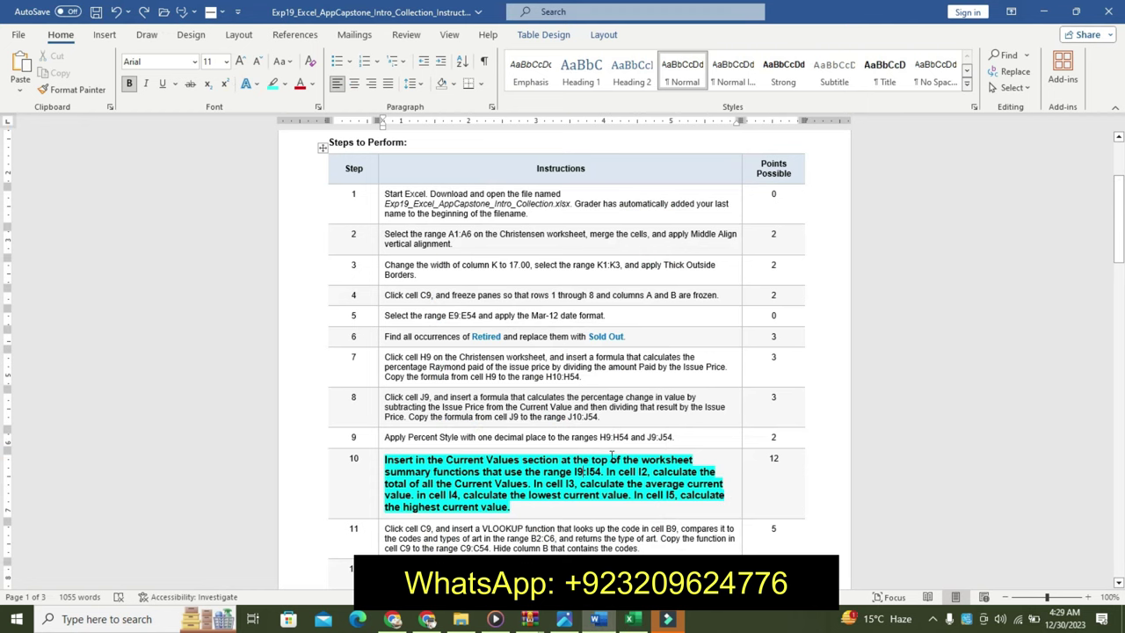
click(631, 620)
Step: Enter =AVERAGE(I9:I54) in I3, showing $686, and compare with the final-result image
click(749, 199)
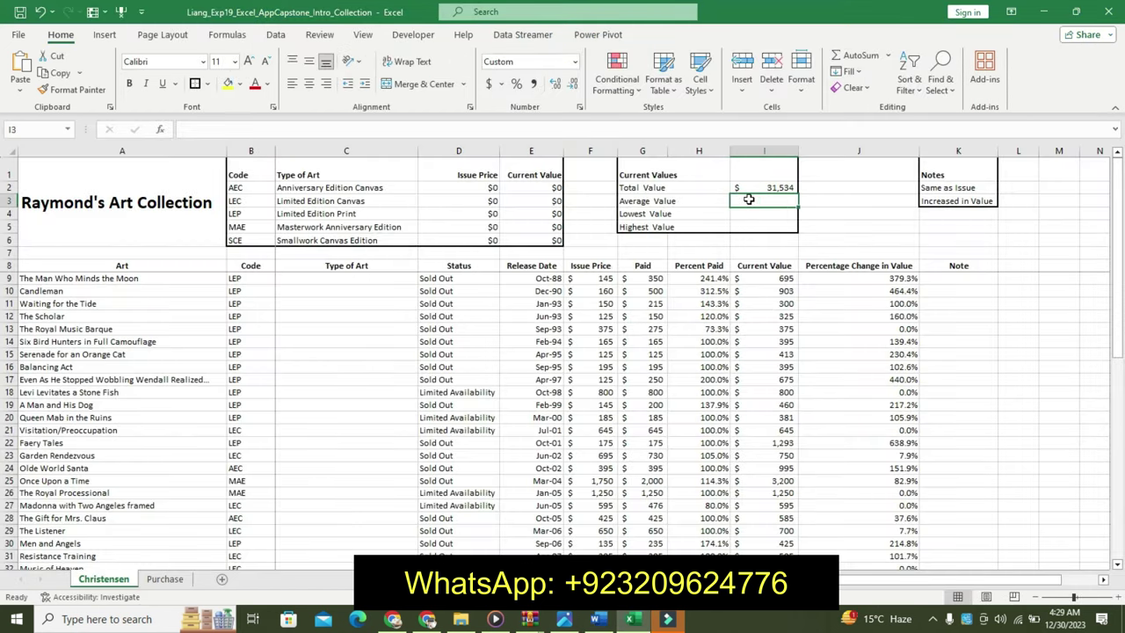
text(=aver)
double_click(769, 216)
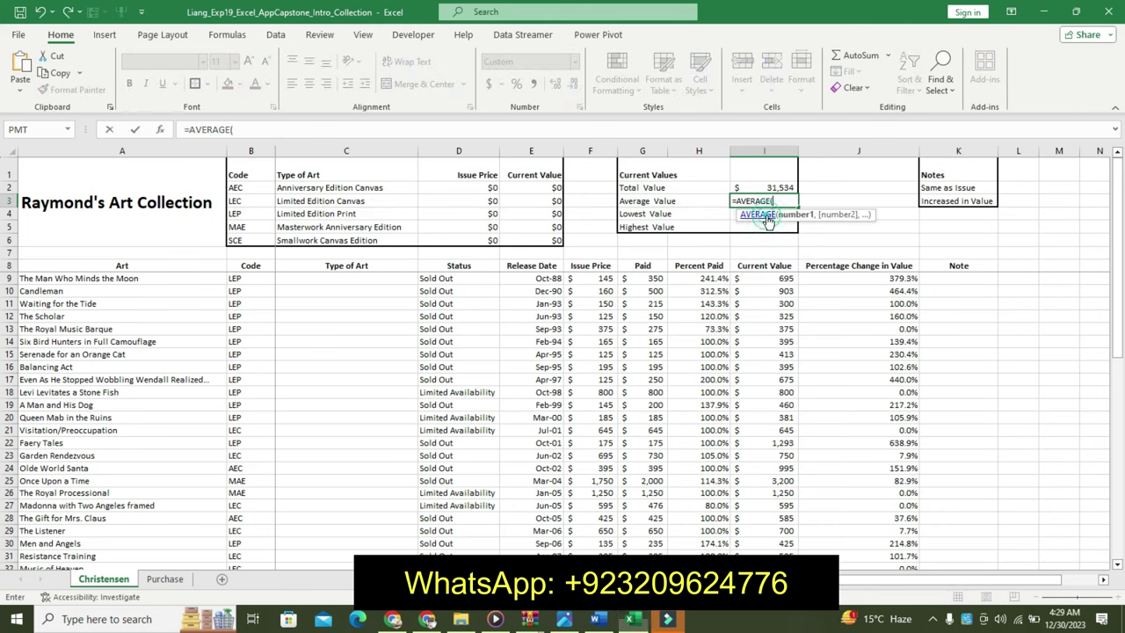
text(i9:)
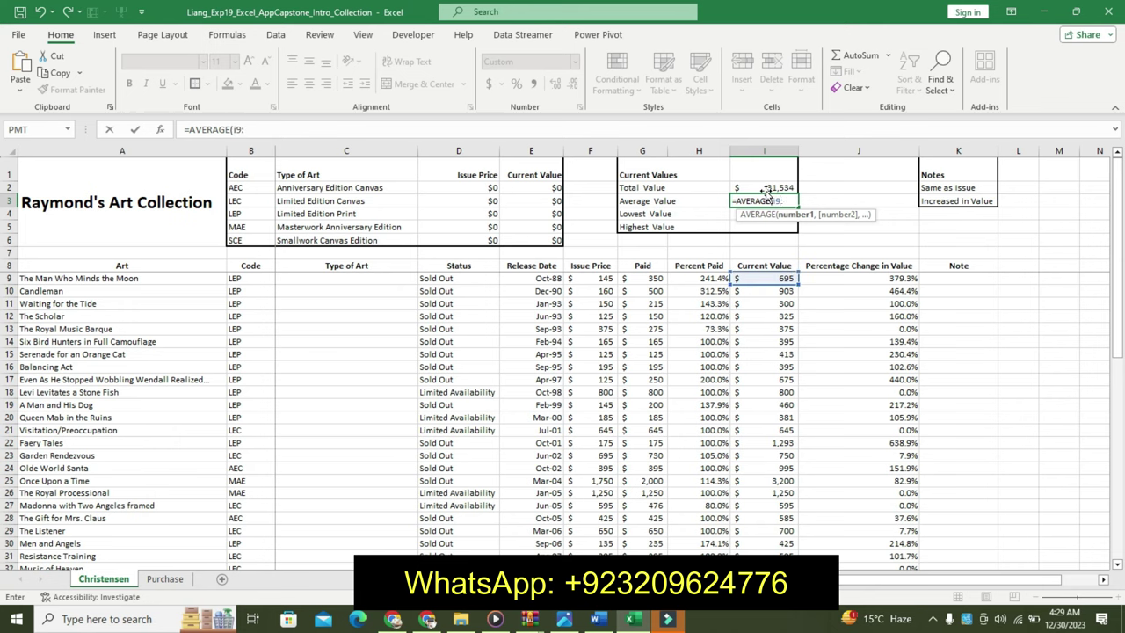
text(i5)
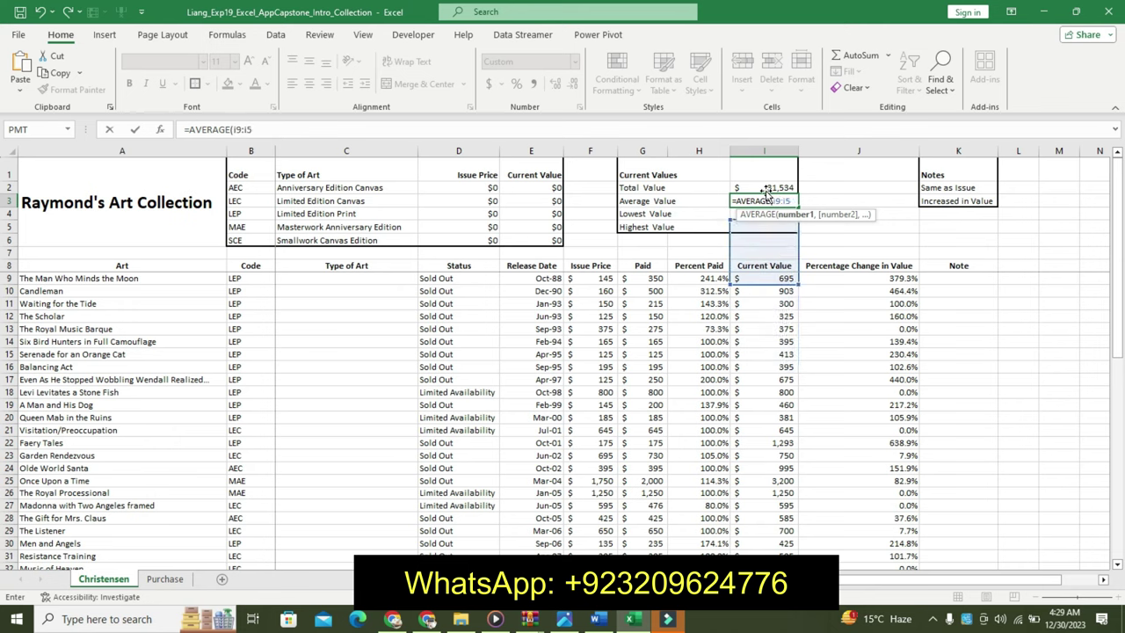
text(4)
key(Return)
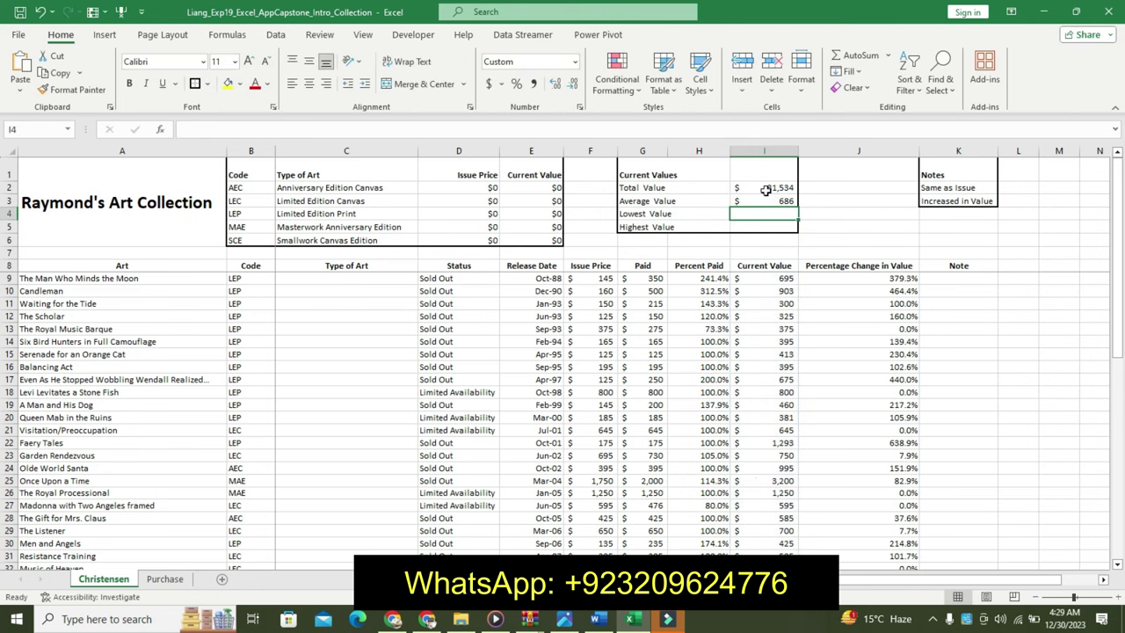
click(578, 621)
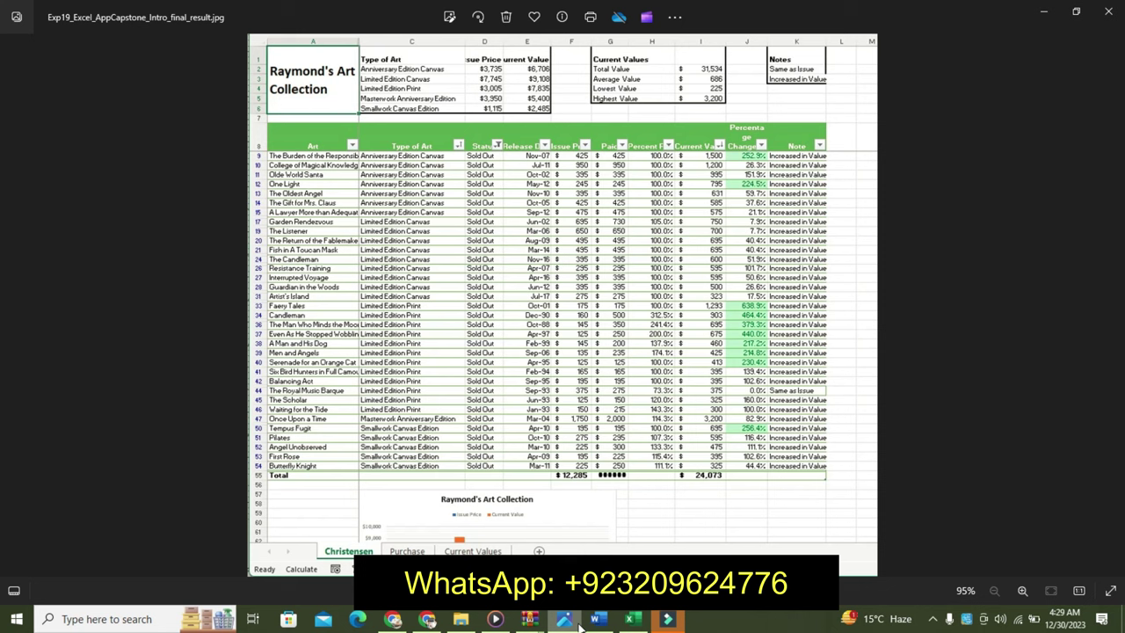
click(627, 624)
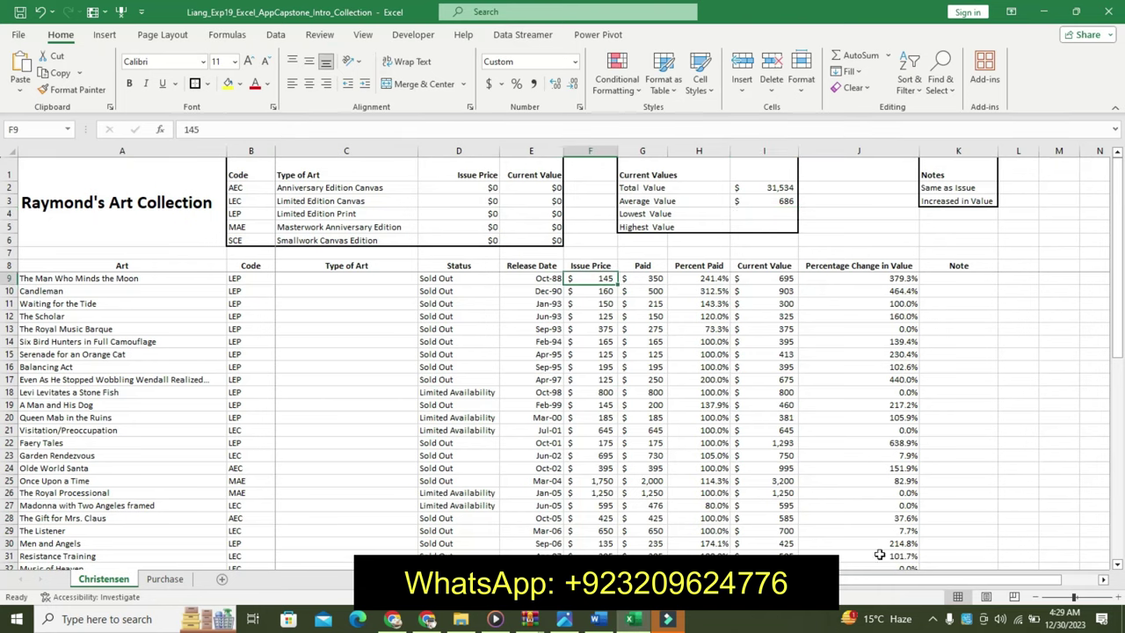
Step: Enter =MIN(I9:I54) in I4, giving the lowest Current Value of $225
click(598, 621)
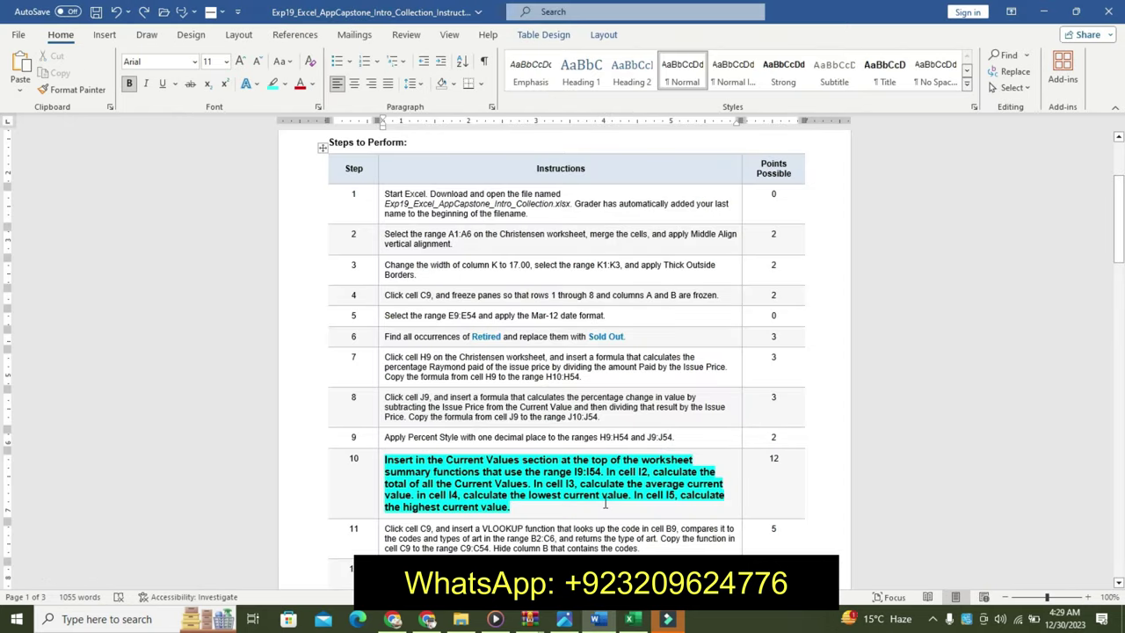
click(630, 623)
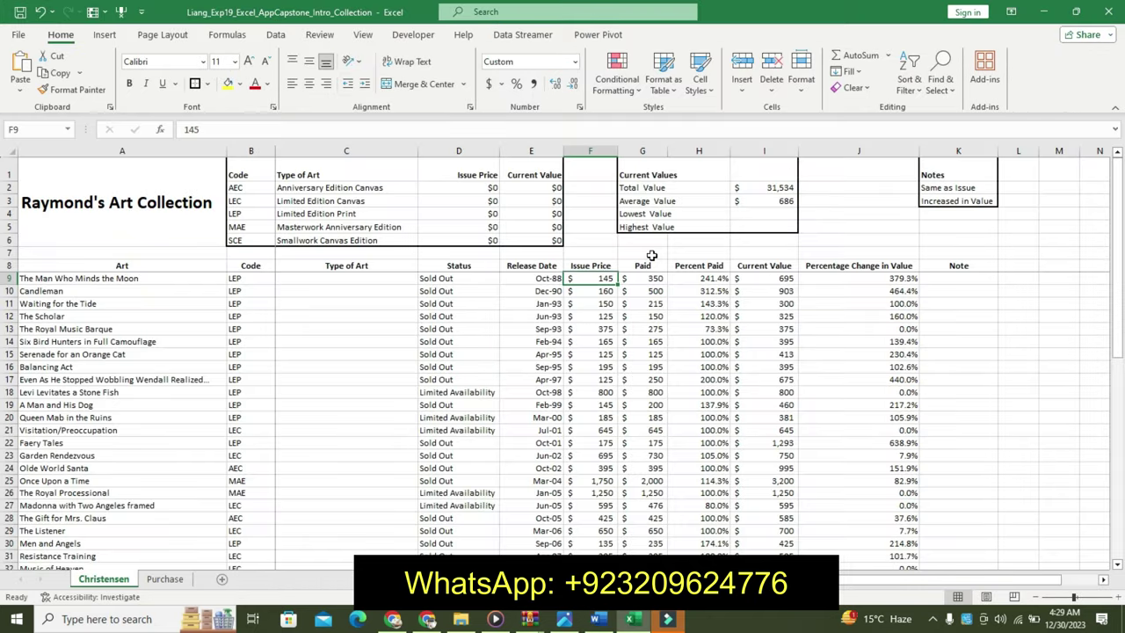
click(774, 214)
text(=m)
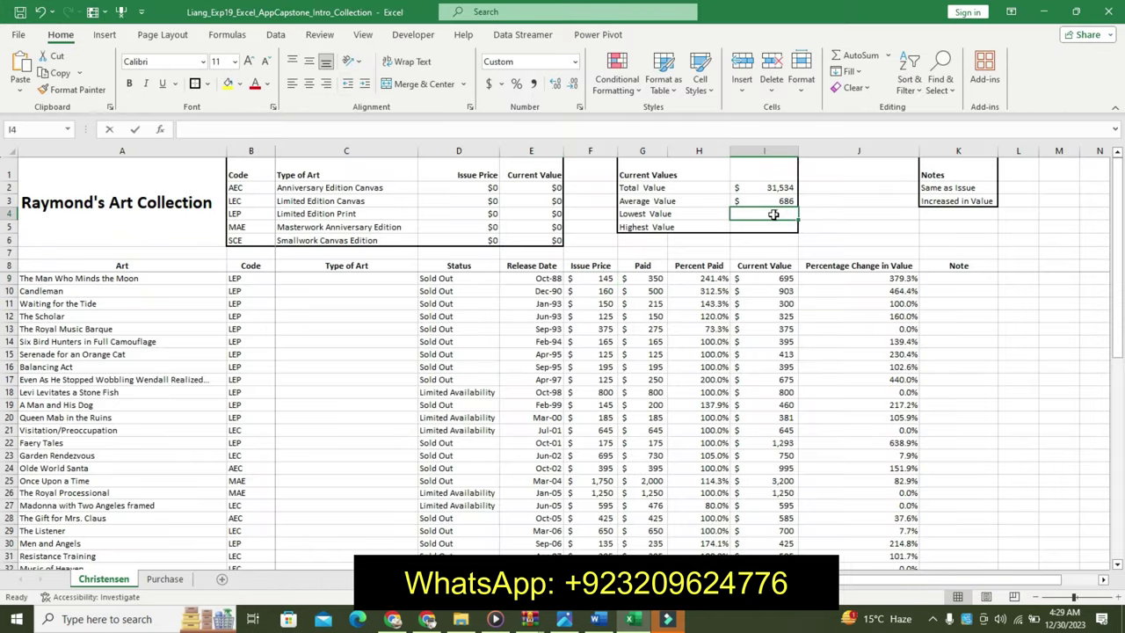
text(i)
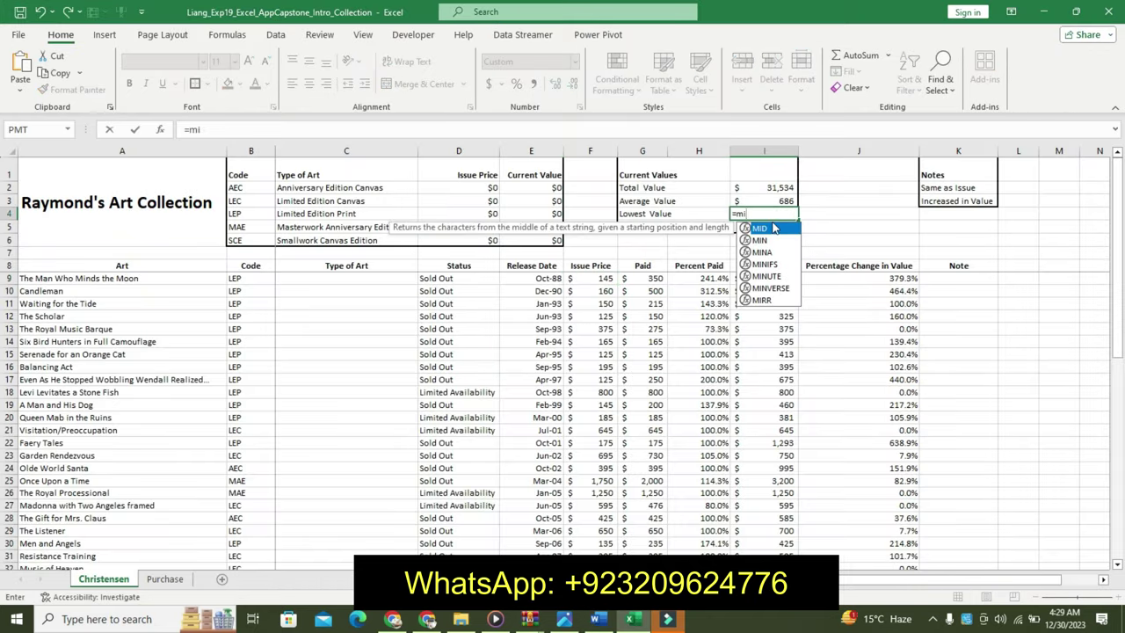
double_click(766, 239)
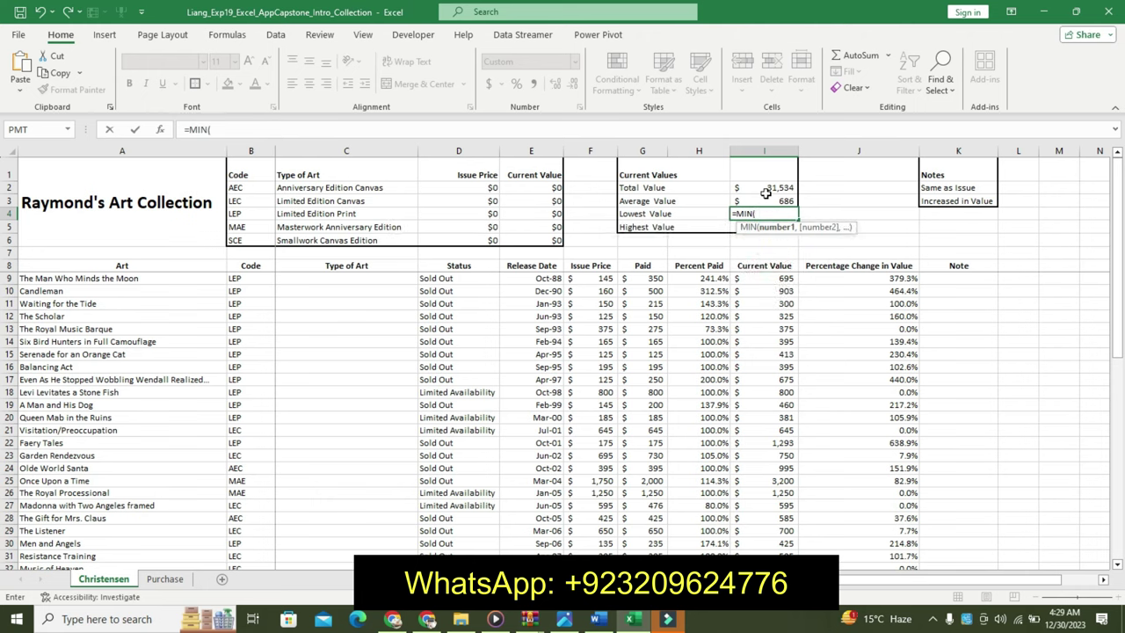
text(I9)
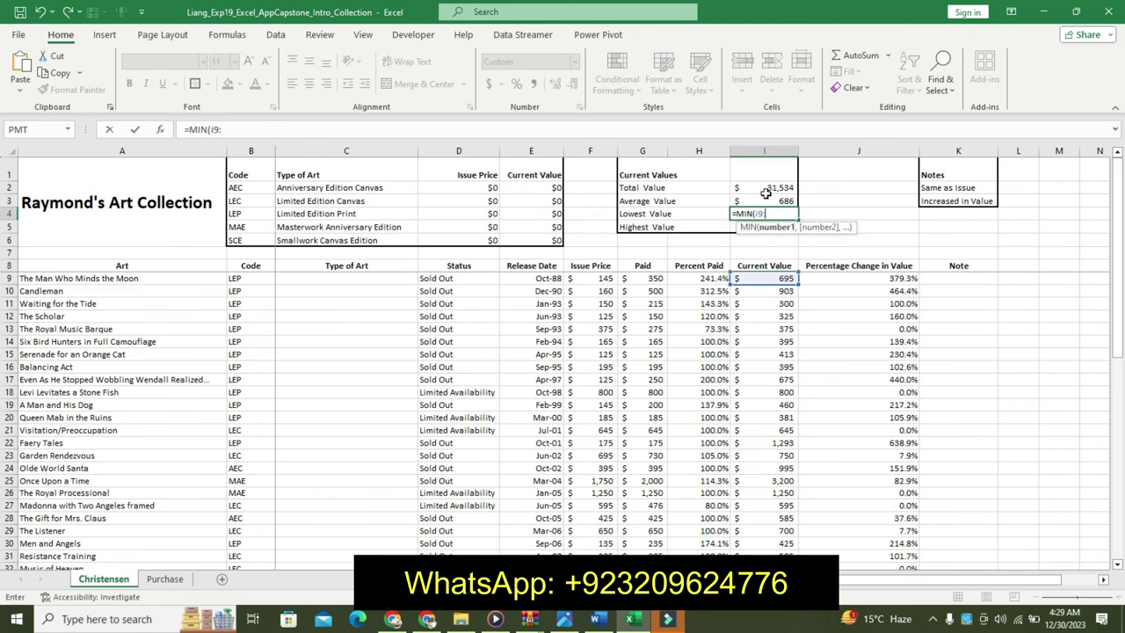
text(I)
key(BackSpace)
key(BackSpace)
text(:I)
key(BackSpace)
key(BackSpace)
text(:)
text(I54)
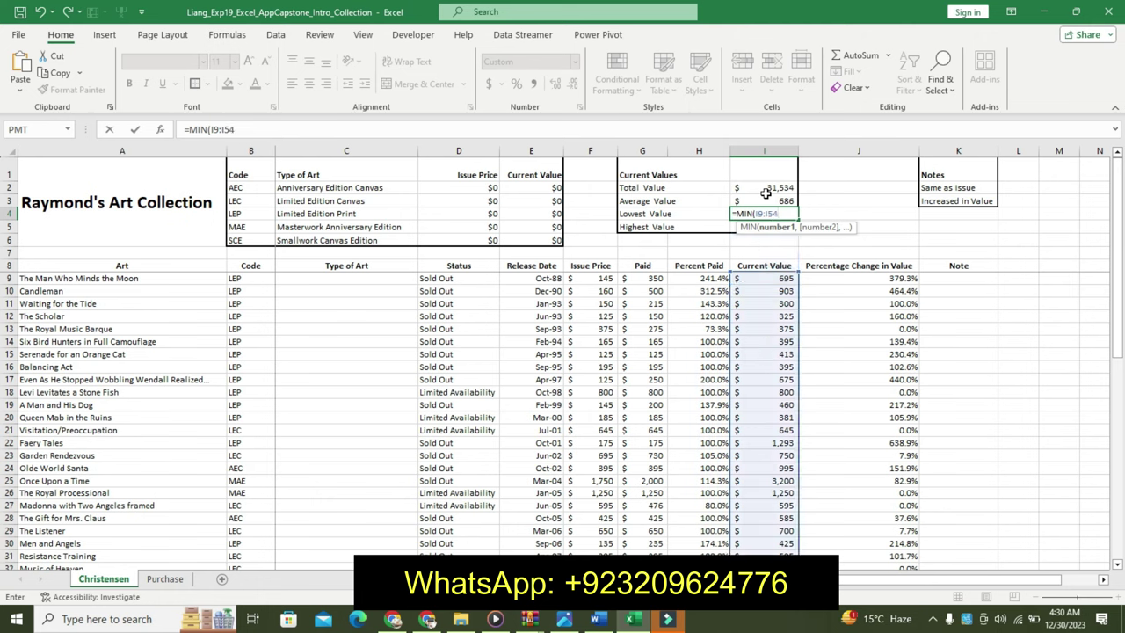
key(Return)
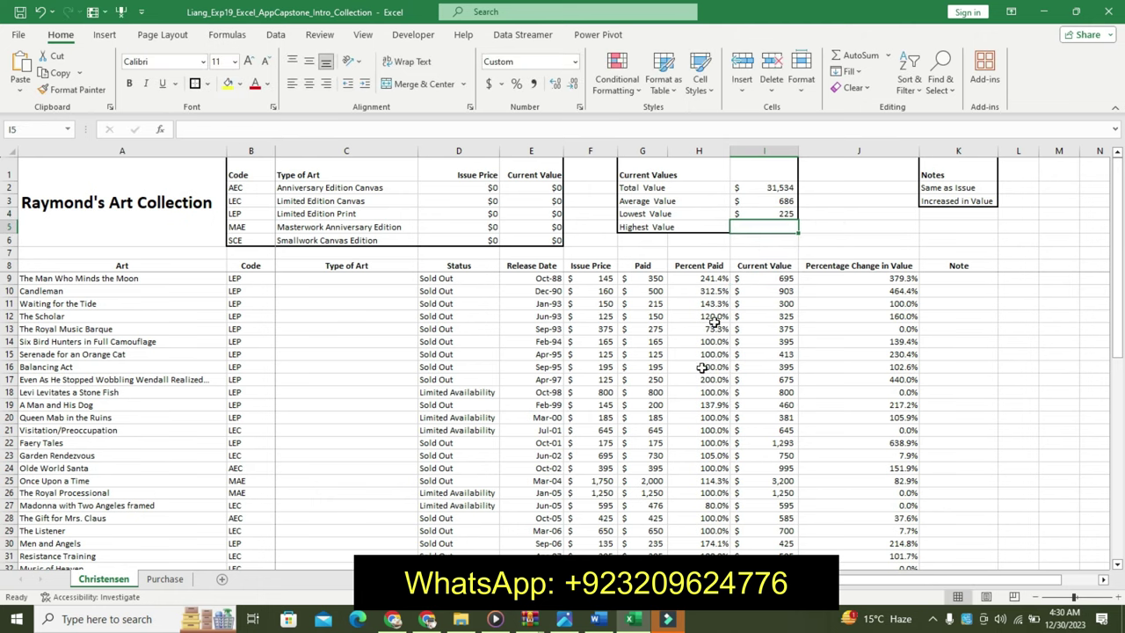
click(596, 619)
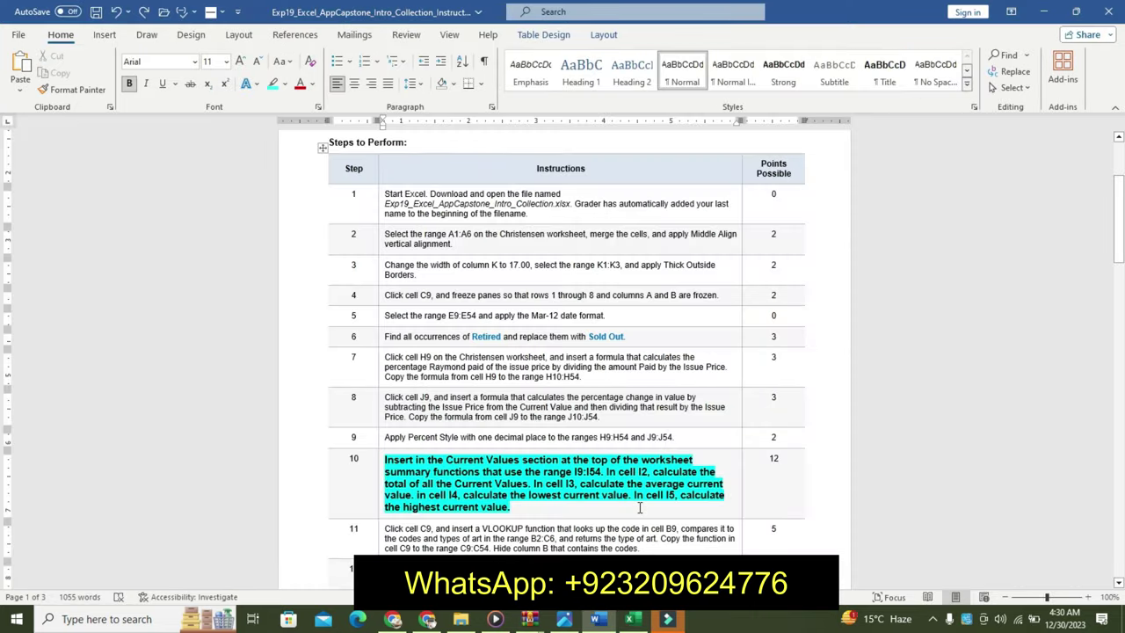
click(639, 621)
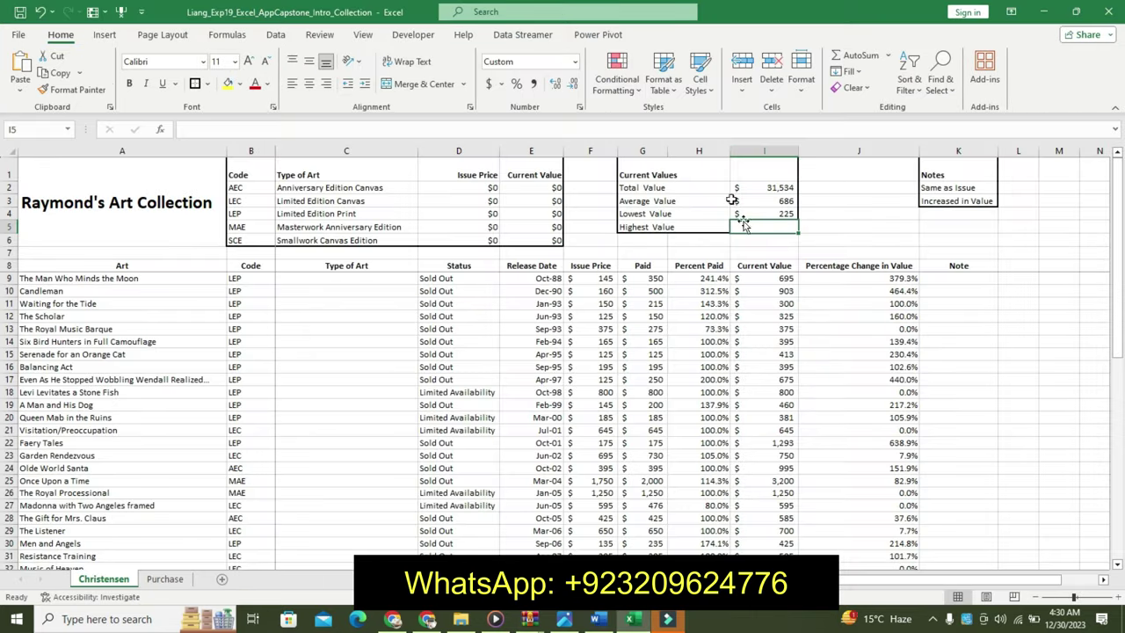
Step: Enter =MAX(I9:I54) in I5, showing the highest Current Value of $3,200
text(=)
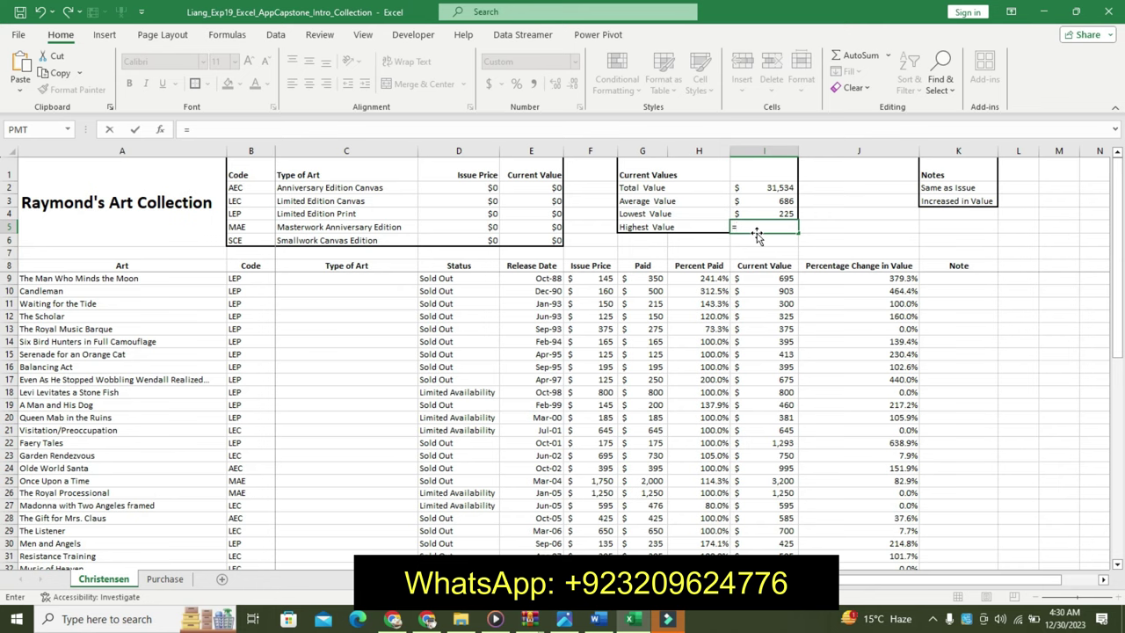
text(ma)
double_click(763, 245)
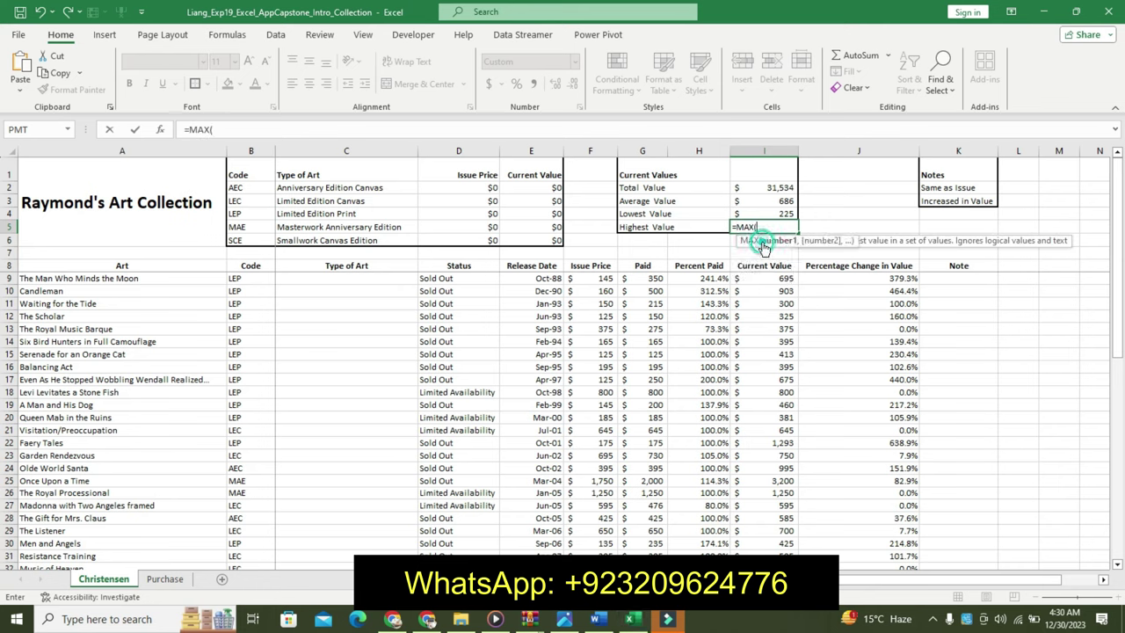
text(I9)
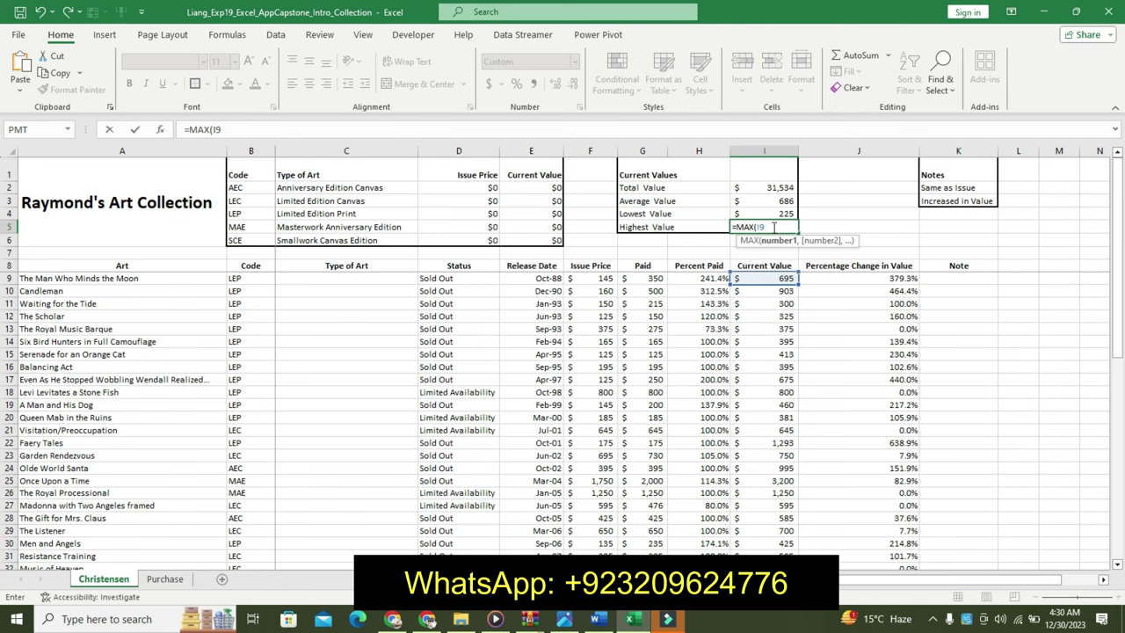
text(:I5)
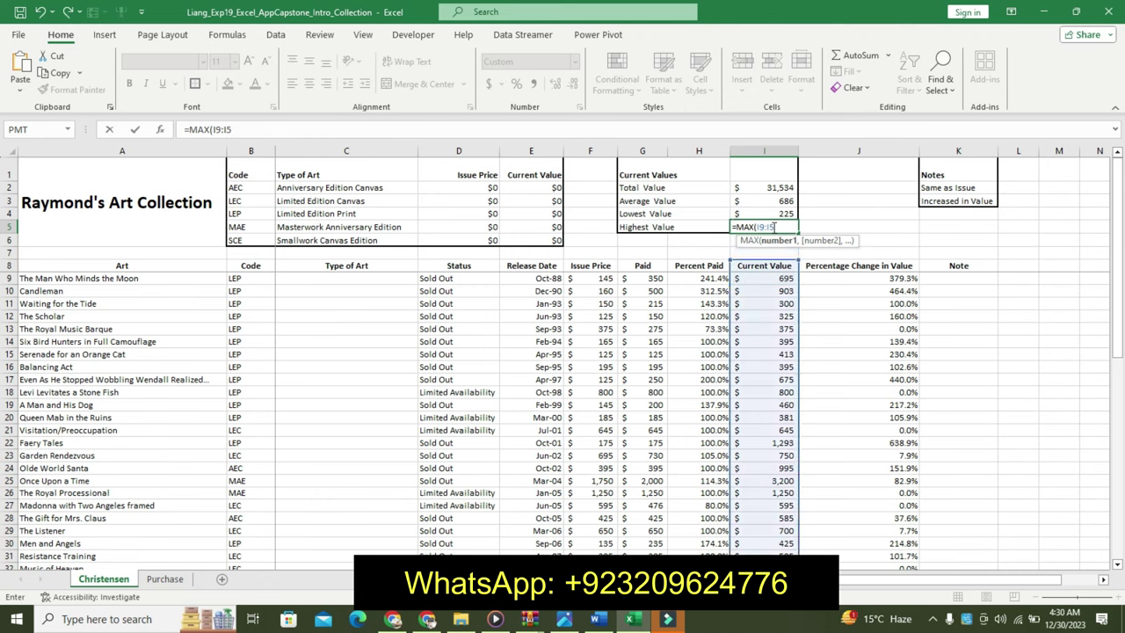
text(4))
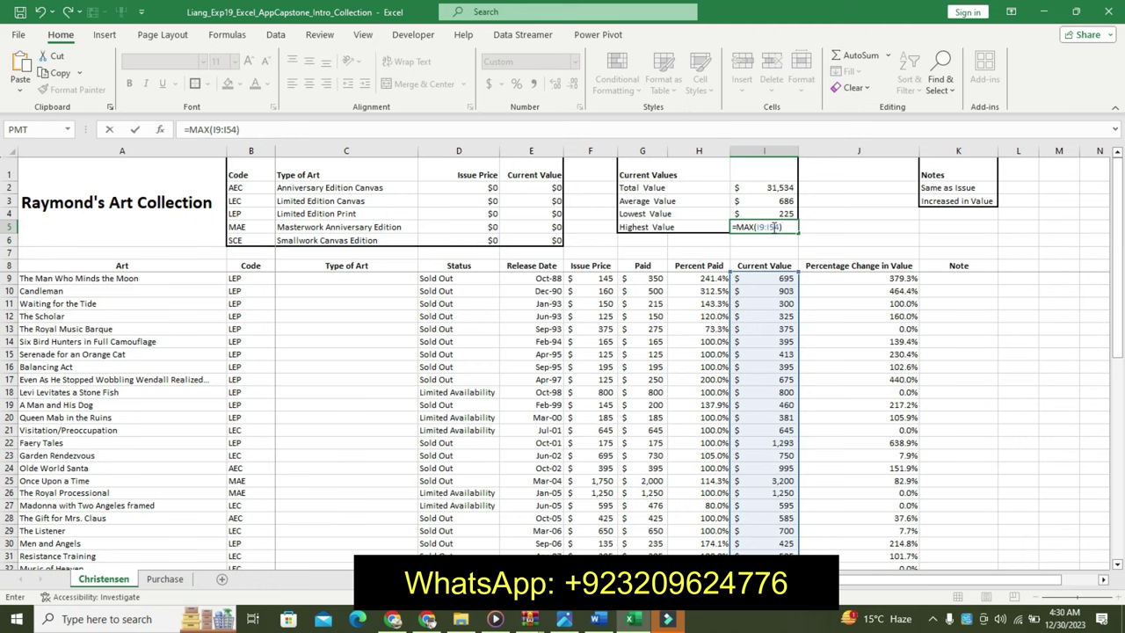
key(Return)
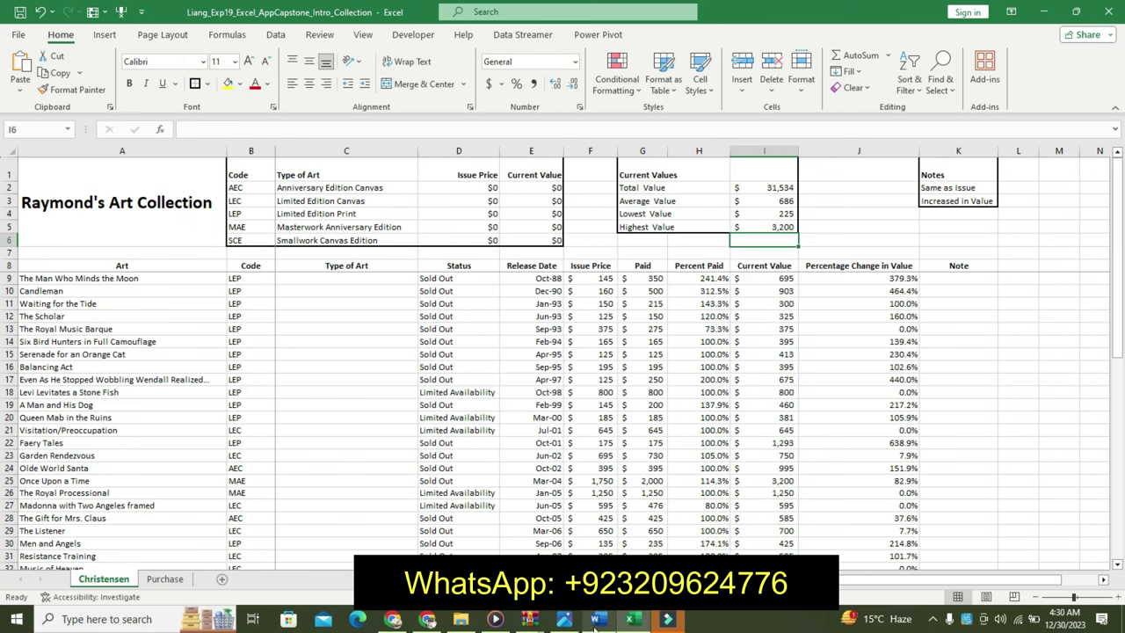
click(597, 620)
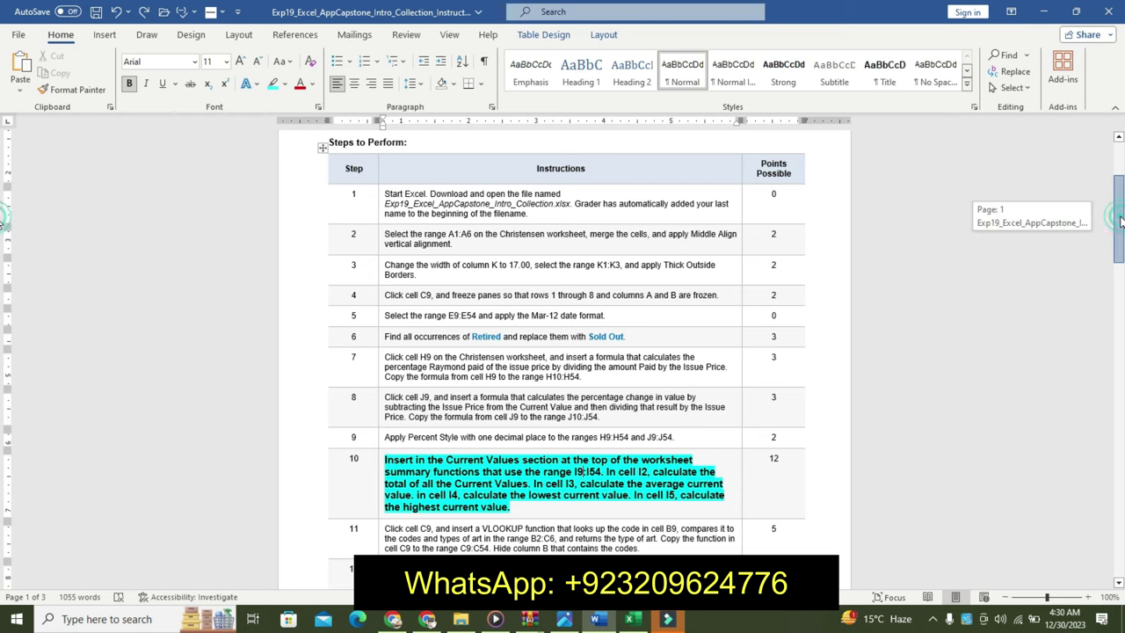
Step: Return step 10 to plain text and make step 11's instruction larger, bold and cyan-highlighted
drag(1120, 221, 1121, 223)
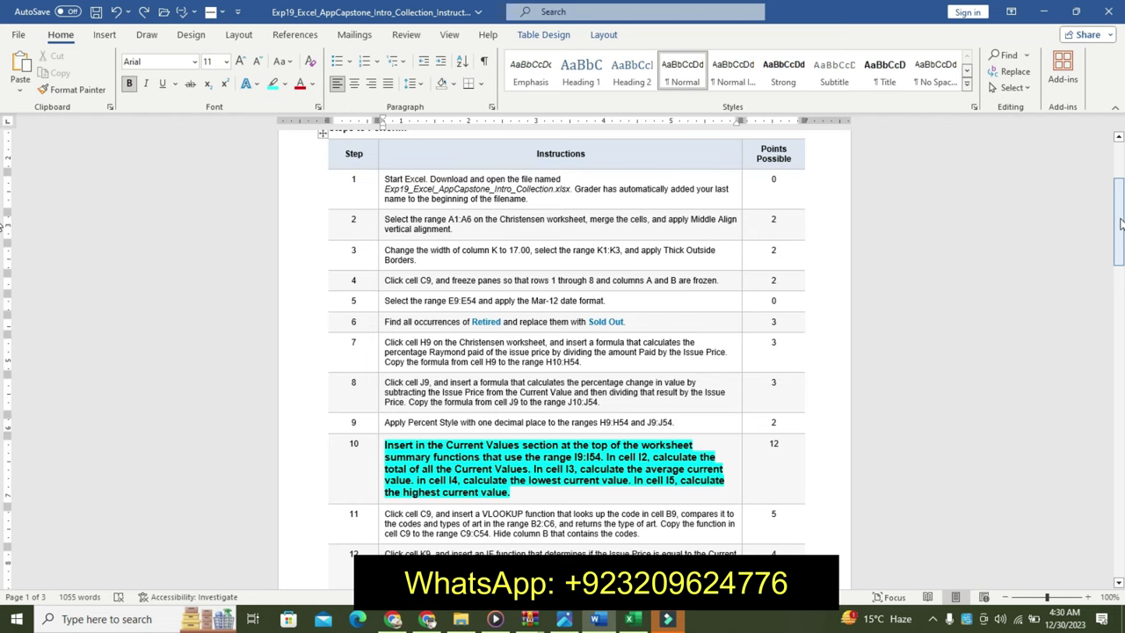
key(ctrl+z)
key(ctrl+z)
key(ctrl+z)
key(ctrl+z)
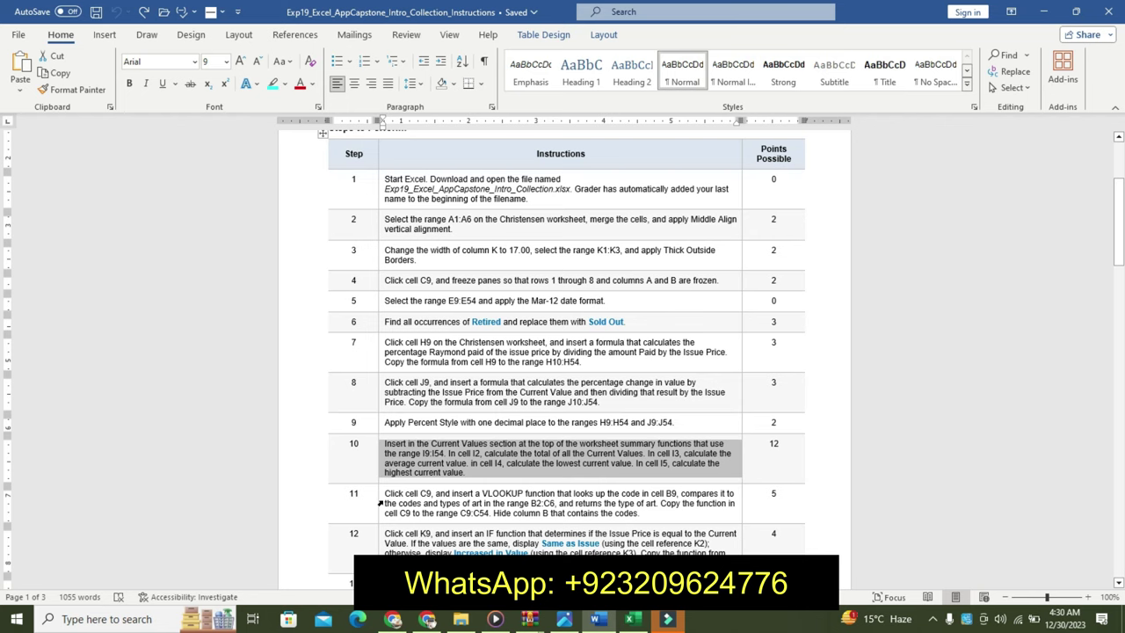
click(384, 504)
click(475, 457)
click(476, 456)
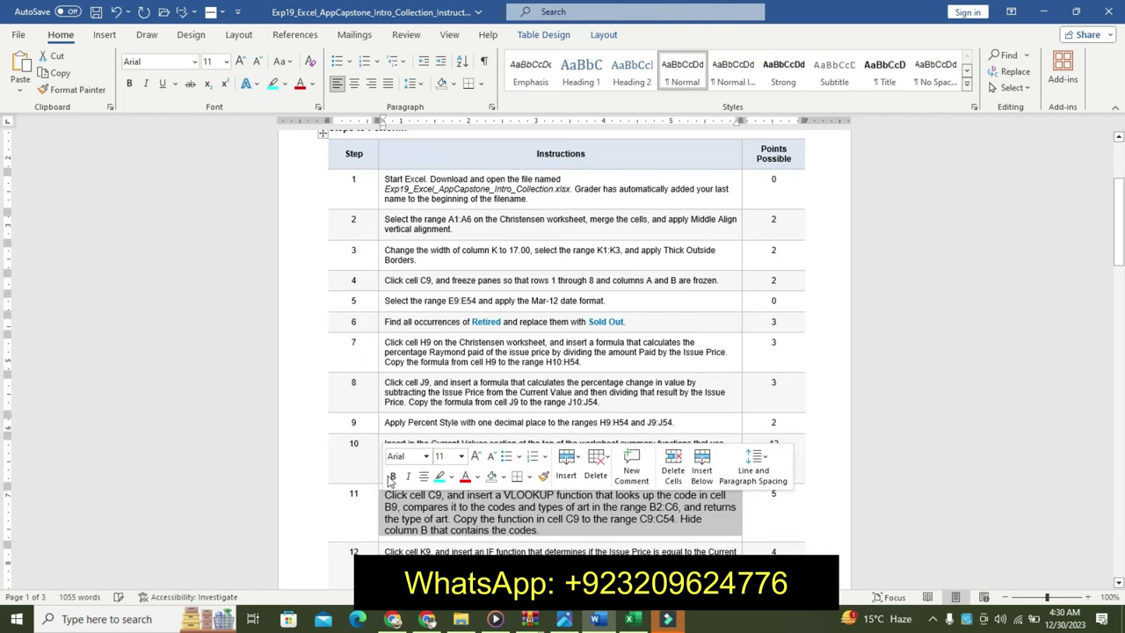
click(393, 476)
click(439, 477)
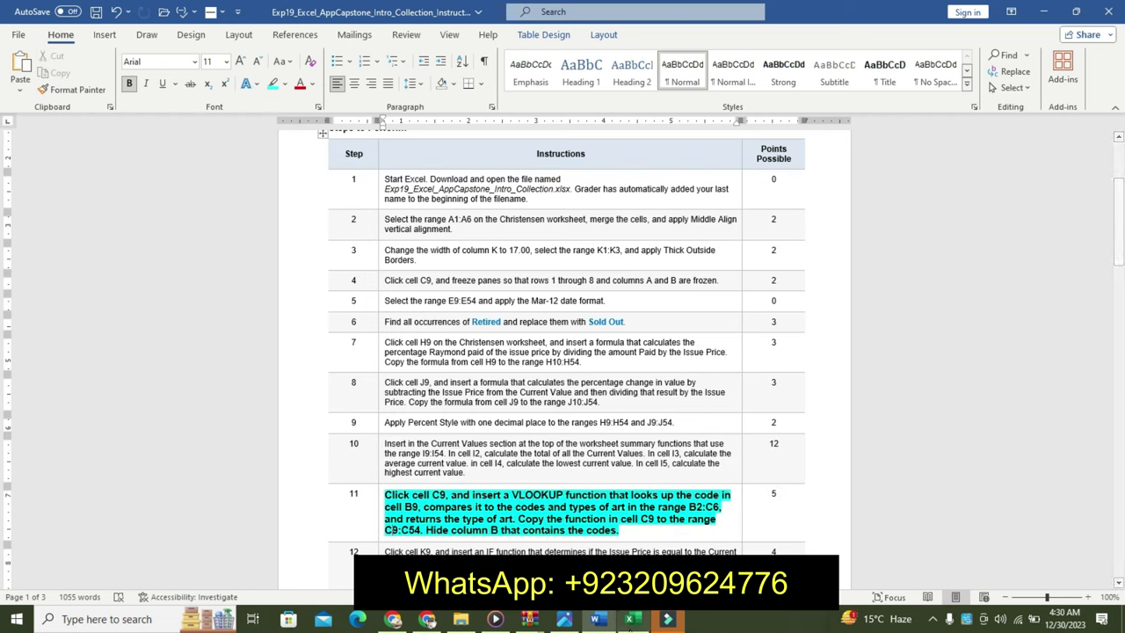
Step: Switch back to the Excel Christensen sheet and select cell C9
click(668, 619)
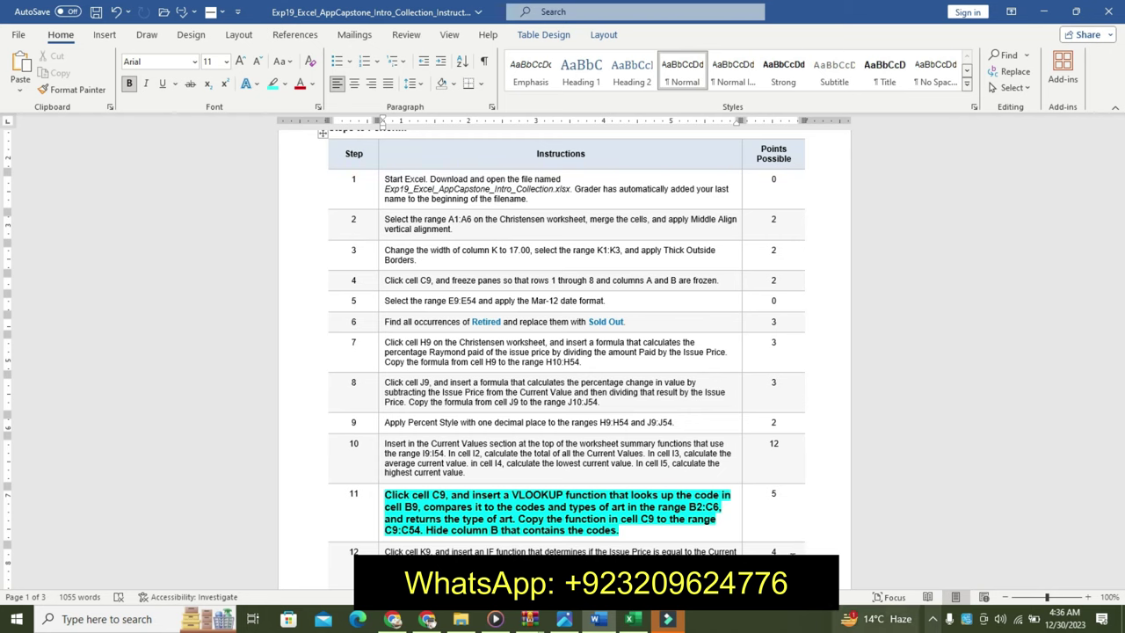
click(637, 621)
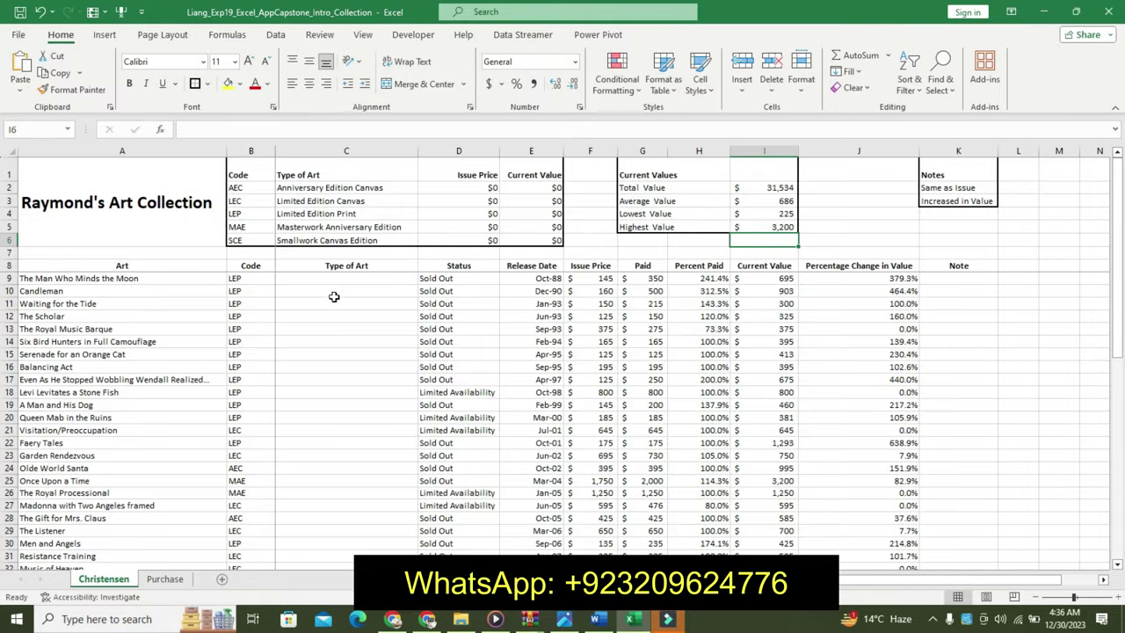
click(342, 282)
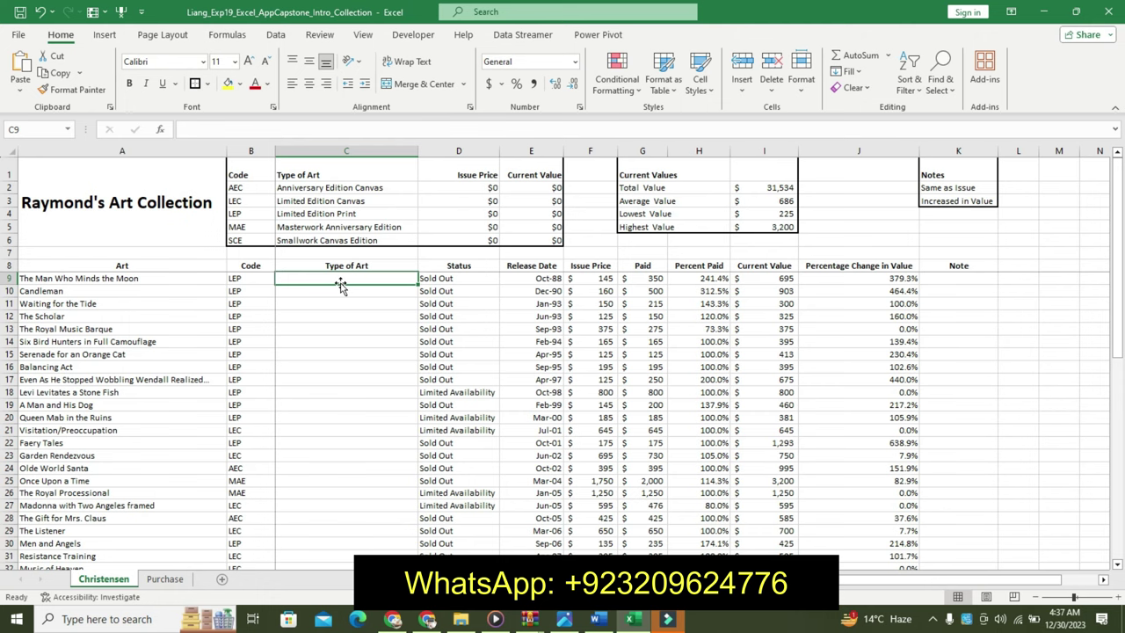
Step: Enter =VLOOKUP(B9,$B$2:$C$6,2) in C9 so it returns Limited Edition Print
text(=VLOO)
double_click(317, 292)
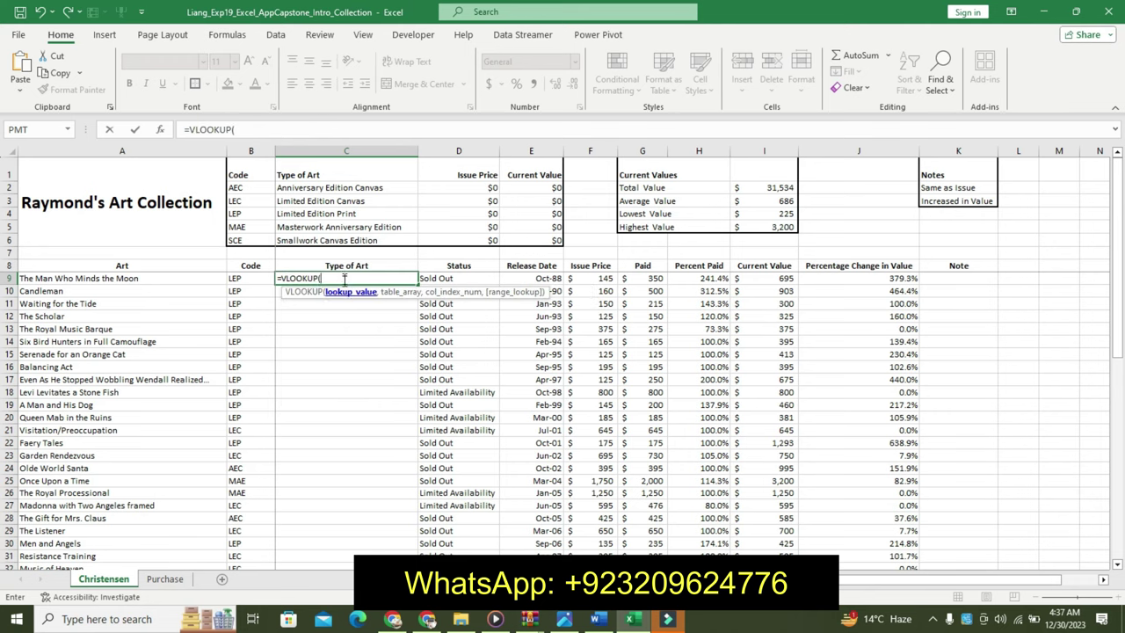
click(162, 129)
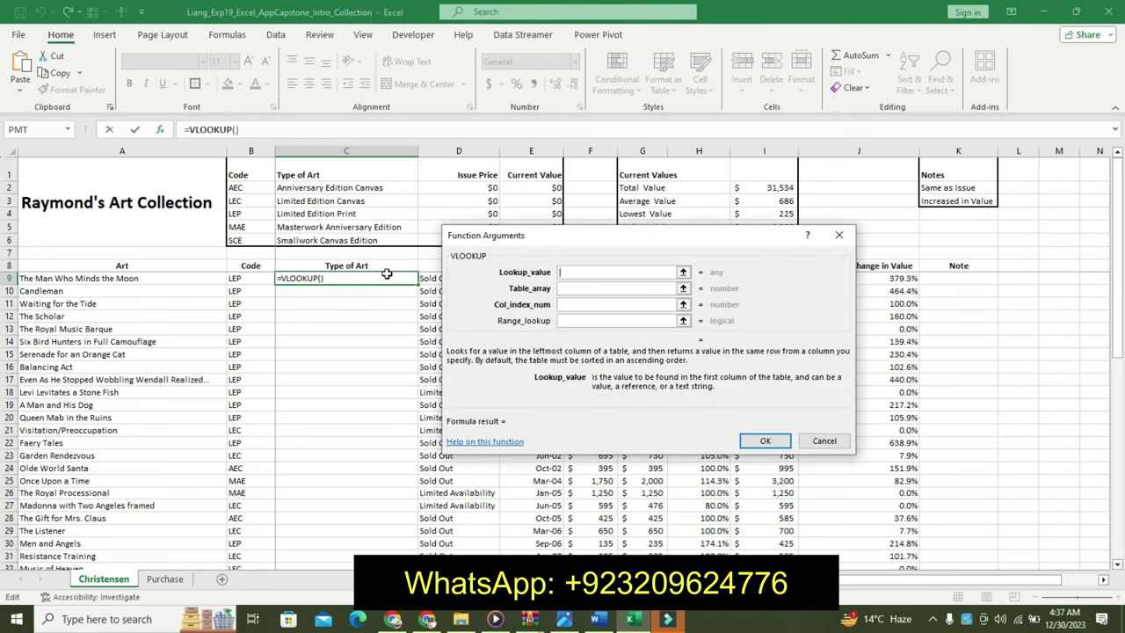
text(B9)
click(575, 288)
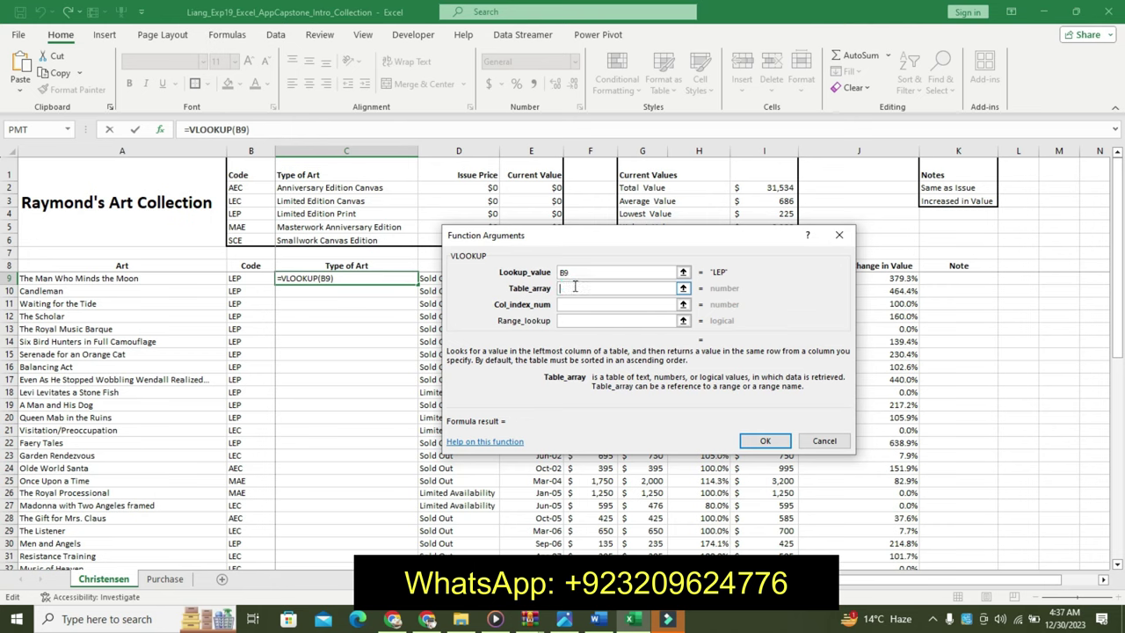
text($)
text(B)
text($)
text(2)
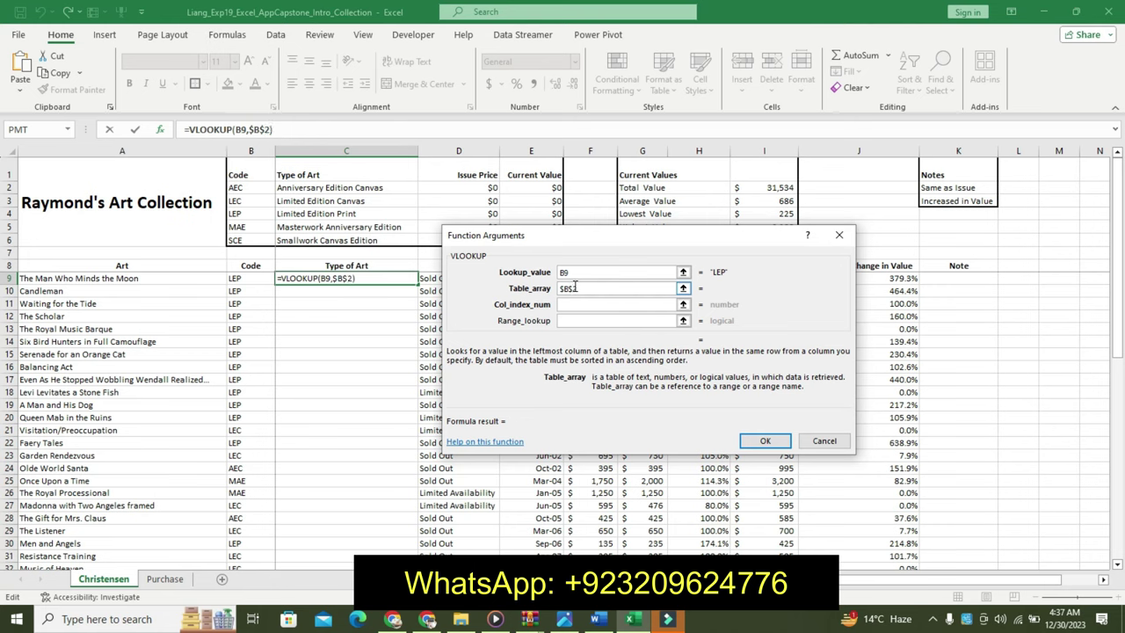
text(:$)
text(C)
text($6)
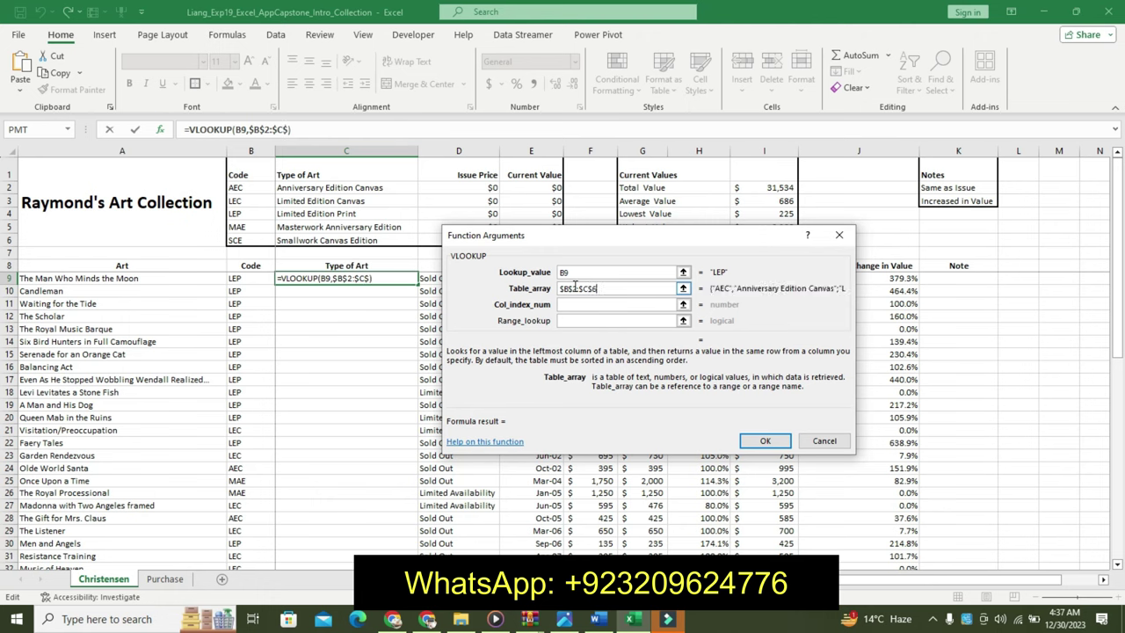
click(580, 305)
click(580, 305)
text(2)
click(765, 440)
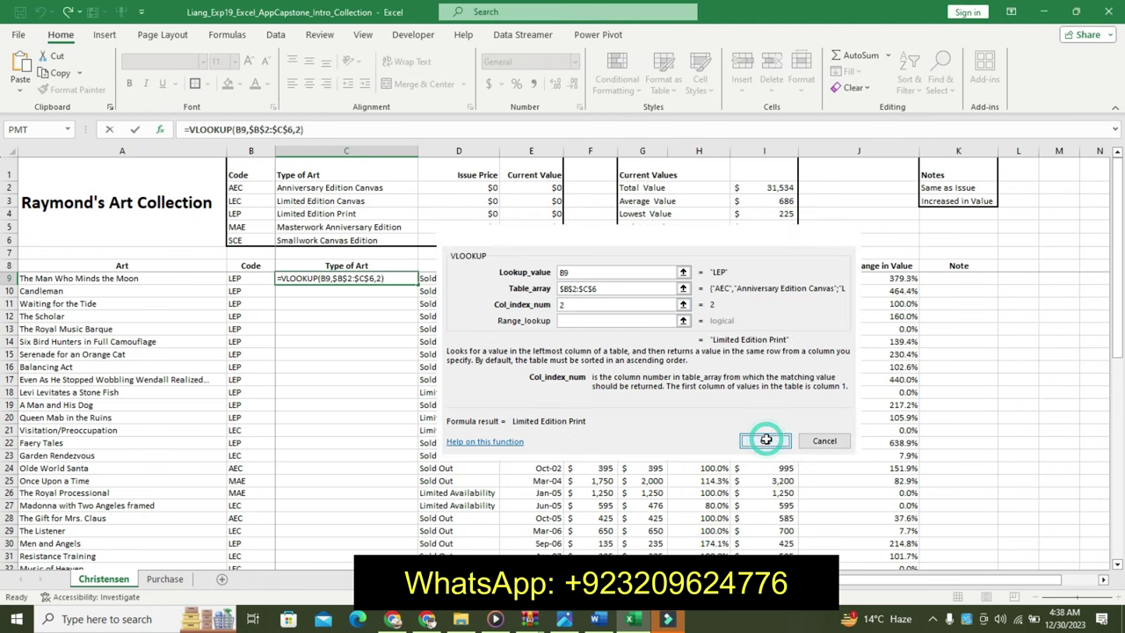
click(598, 619)
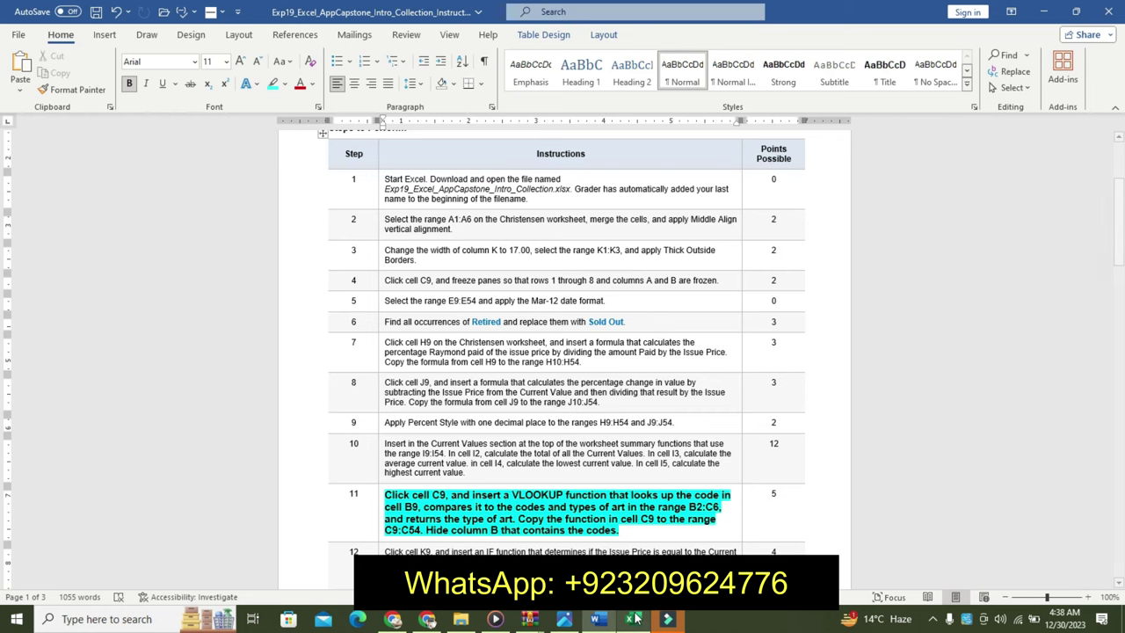
Step: Fill the C9 lookup formula down through C54
click(633, 618)
drag(419, 283, 397, 621)
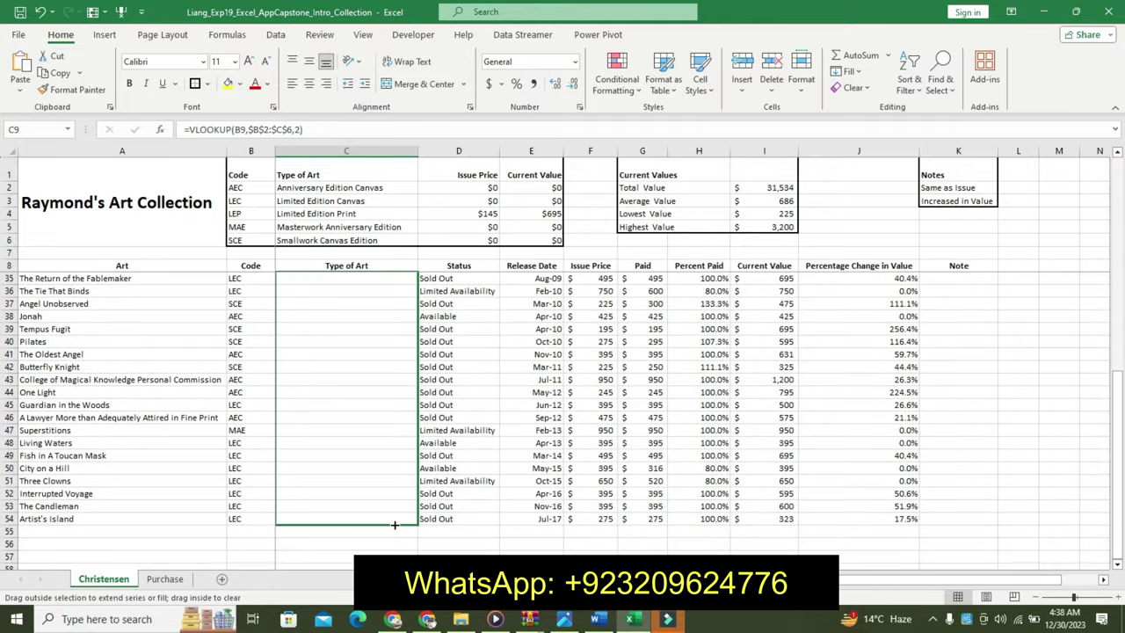
drag(397, 622, 414, 526)
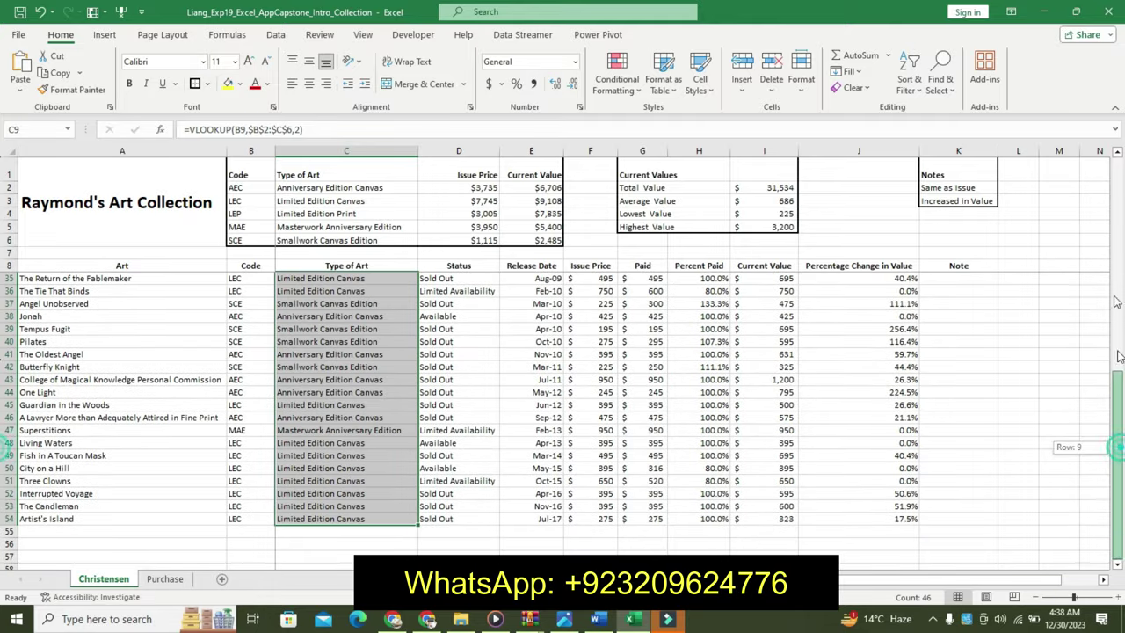
drag(1120, 453, 1118, 228)
click(598, 620)
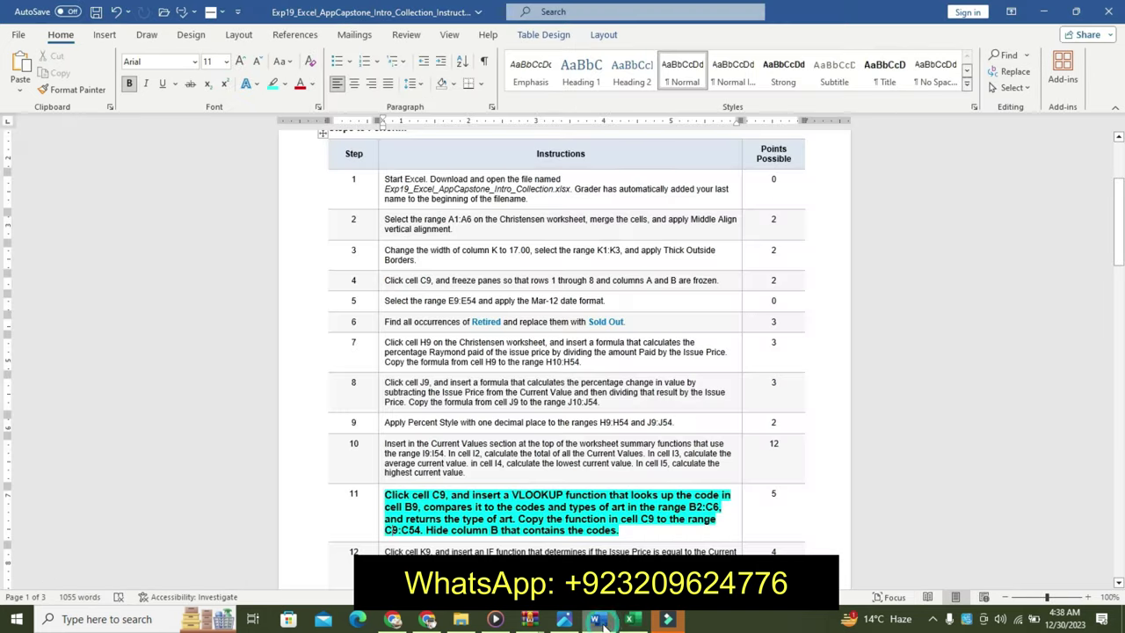
Step: Hide the Code column B
click(630, 620)
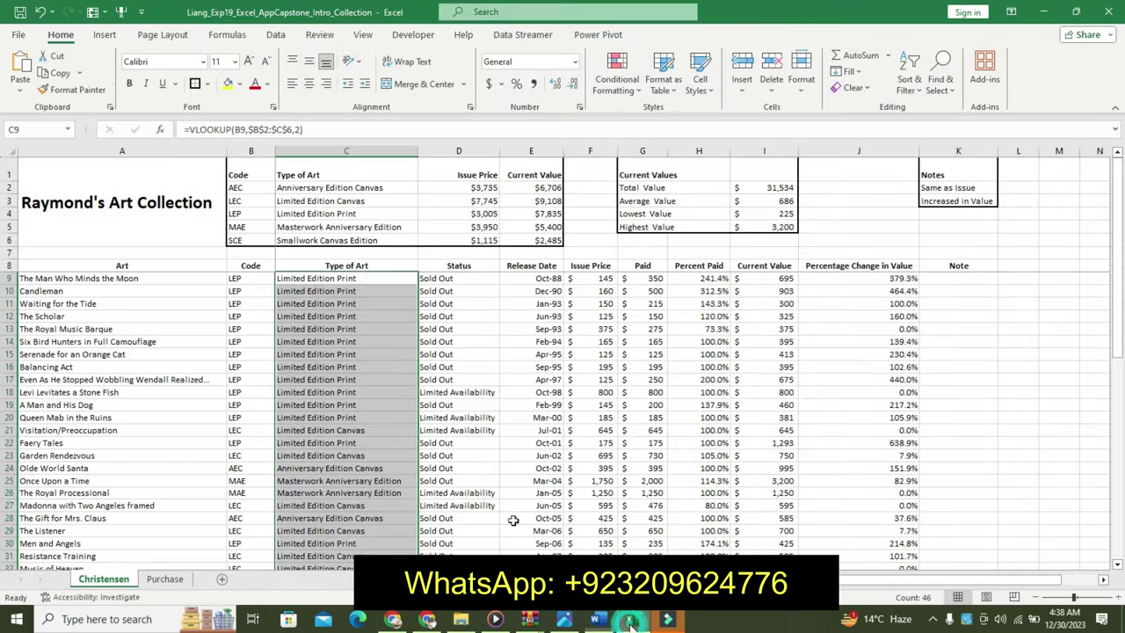
click(250, 151)
right_click(250, 151)
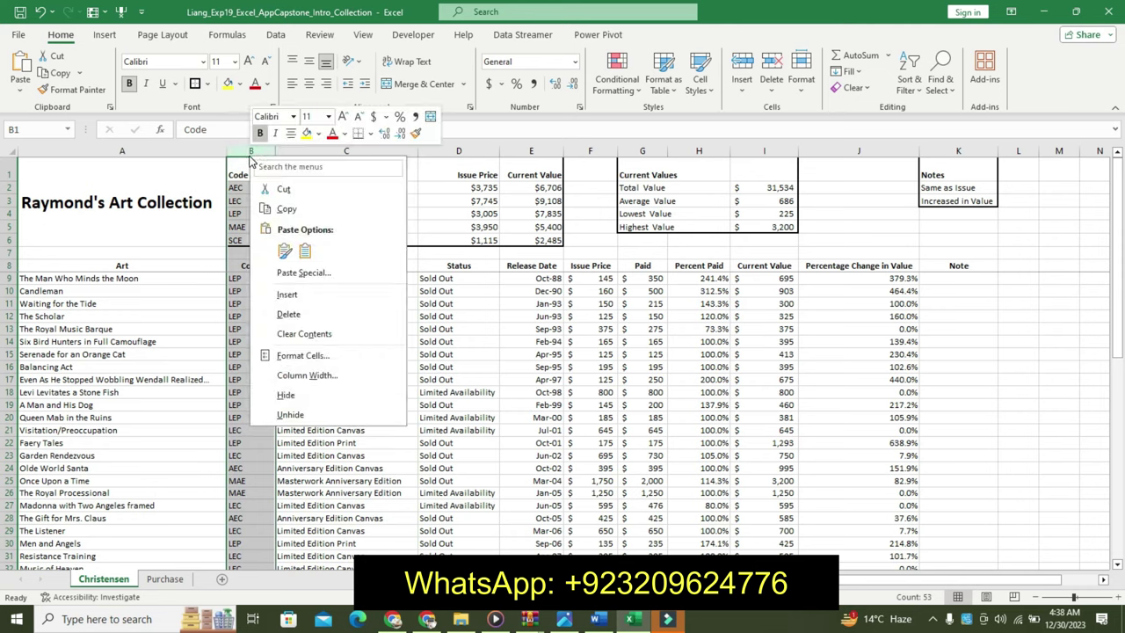
click(318, 386)
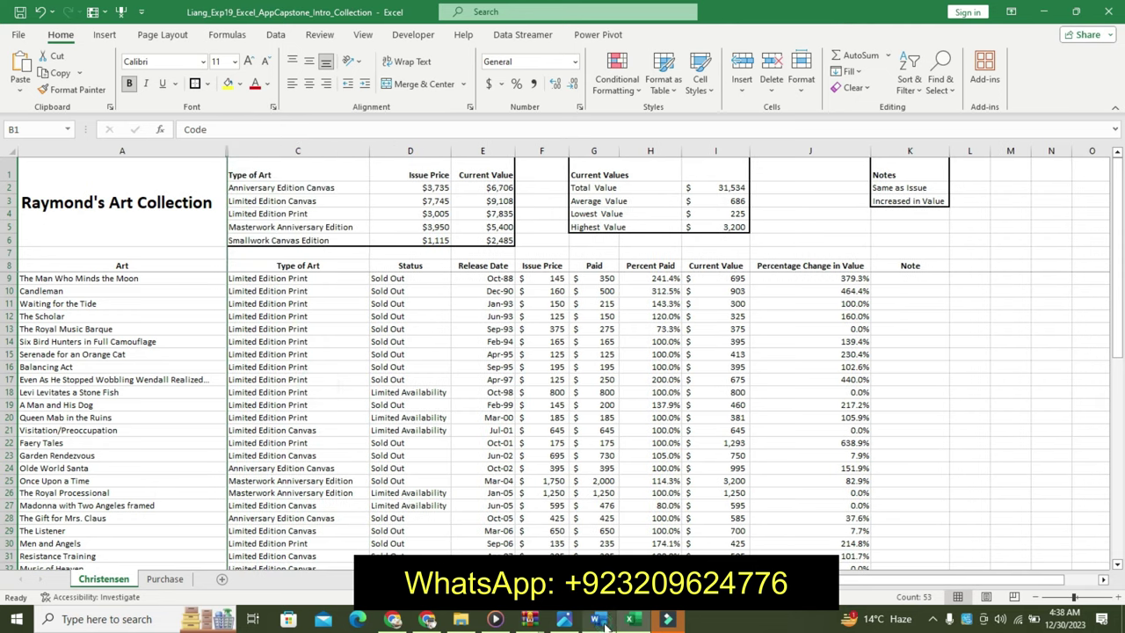
click(597, 619)
drag(1121, 256, 1121, 266)
Step: Undo step 11's formatting, make step 12 bold, 11 pt with cyan highlight, then select K9
key(ctrl+z)
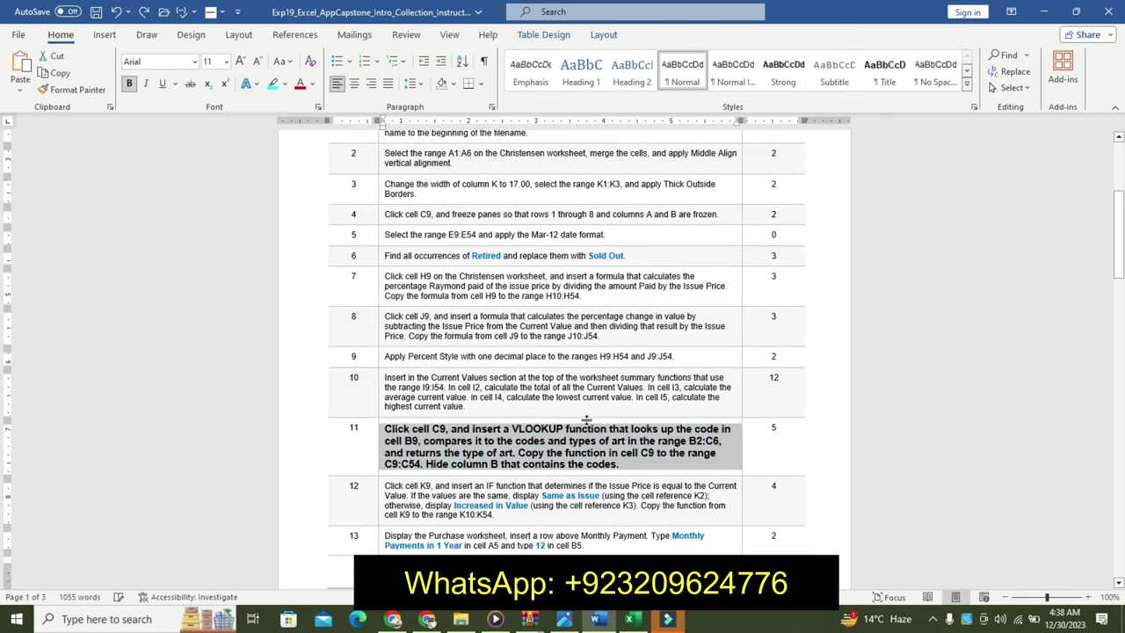
key(ctrl+z)
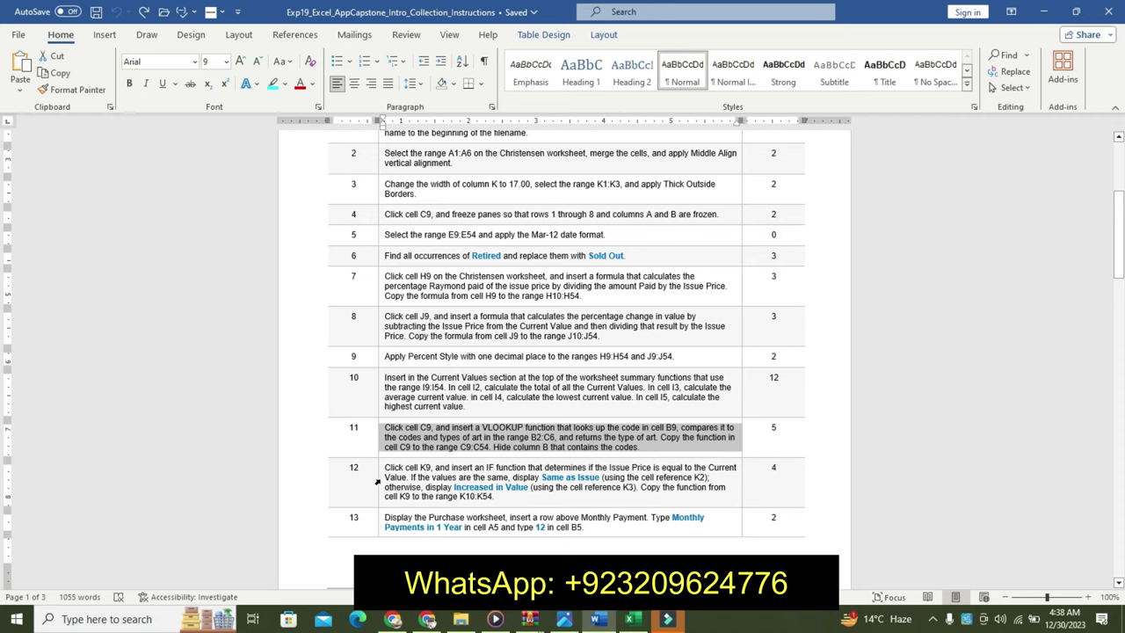
click(376, 482)
click(478, 435)
click(478, 435)
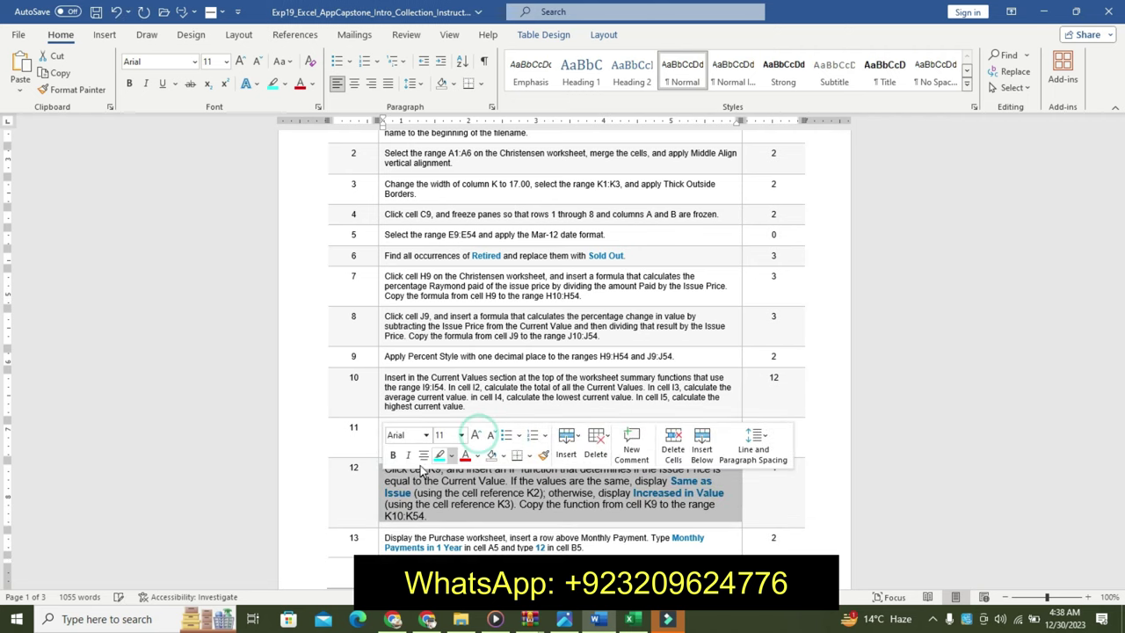
click(393, 455)
click(439, 455)
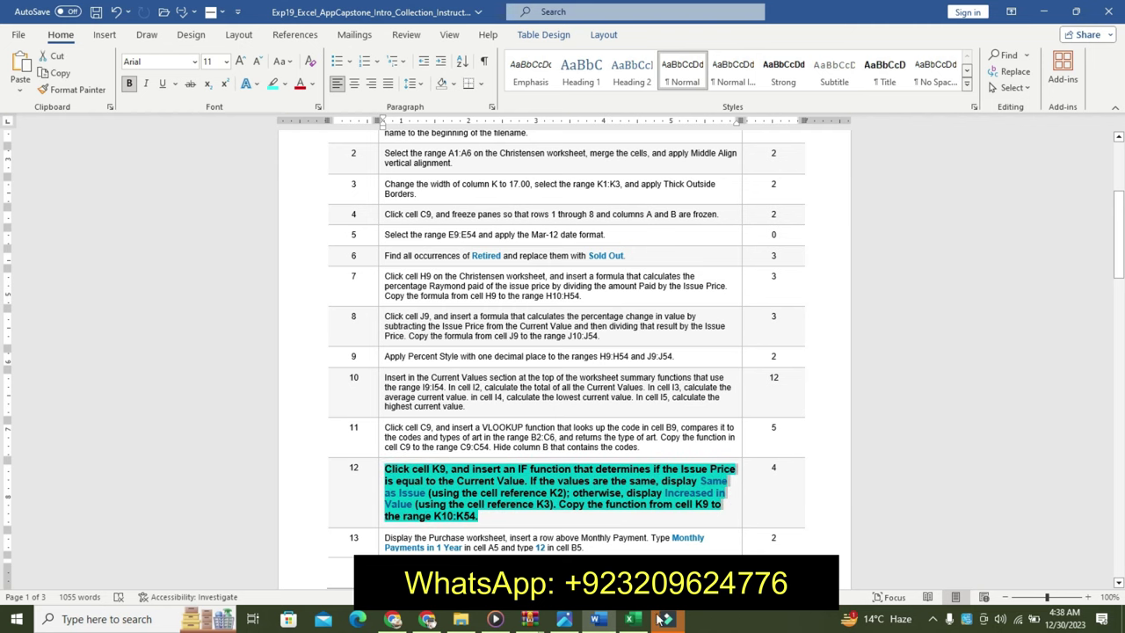
click(629, 619)
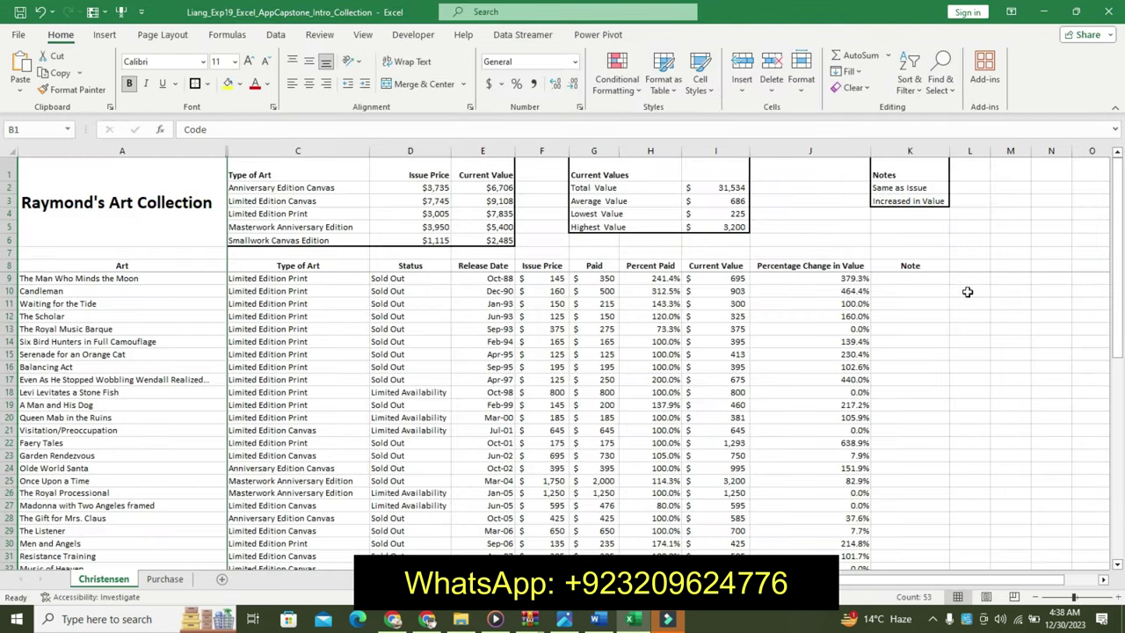
click(921, 280)
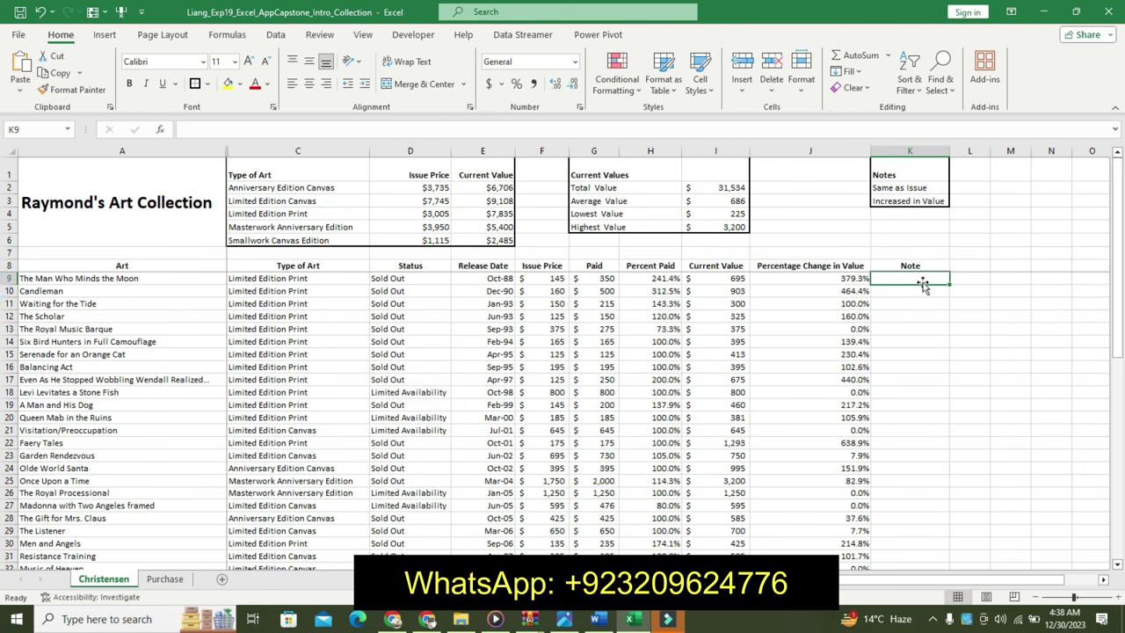
Step: Start an =IF formula in K9 with the logical test F9=I9
text(=)
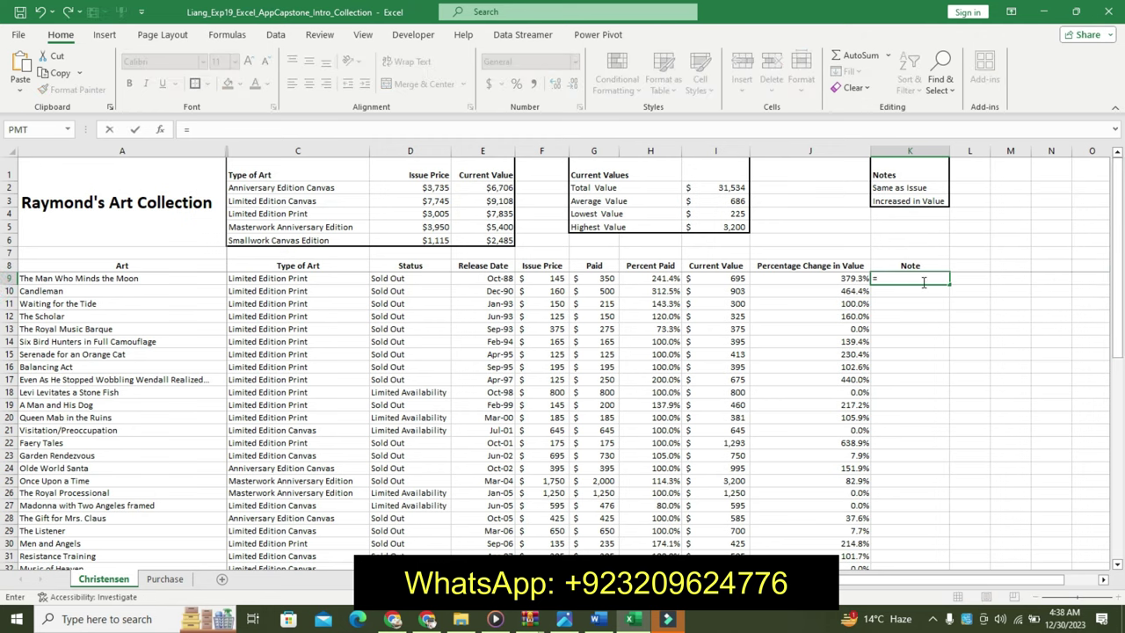
text(IF)
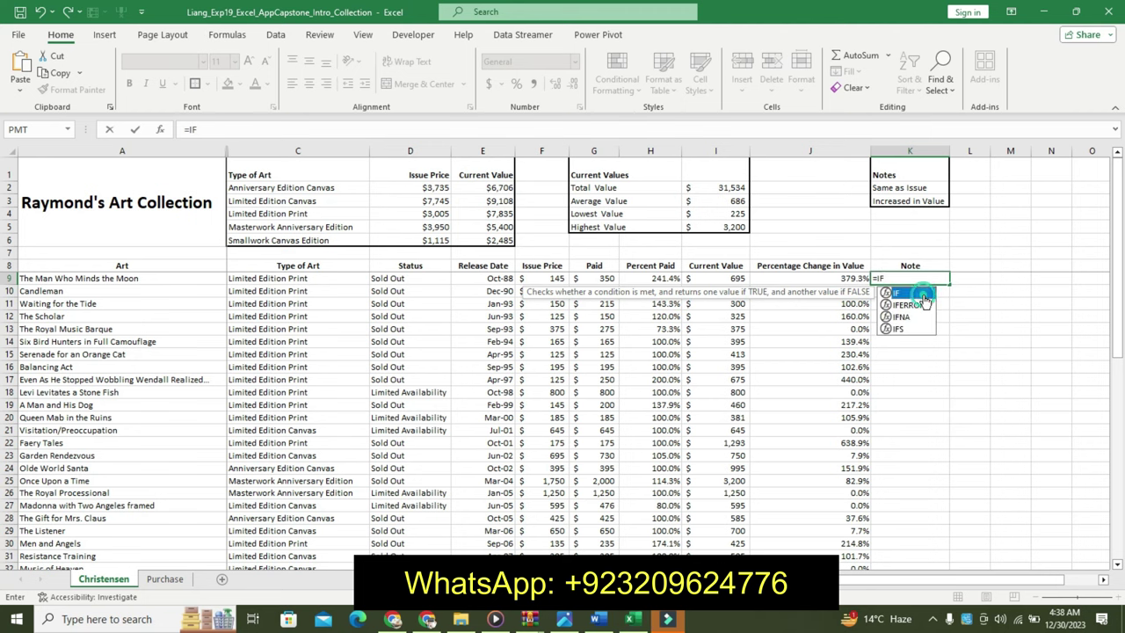
text(()
click(597, 620)
mouse_move(630, 621)
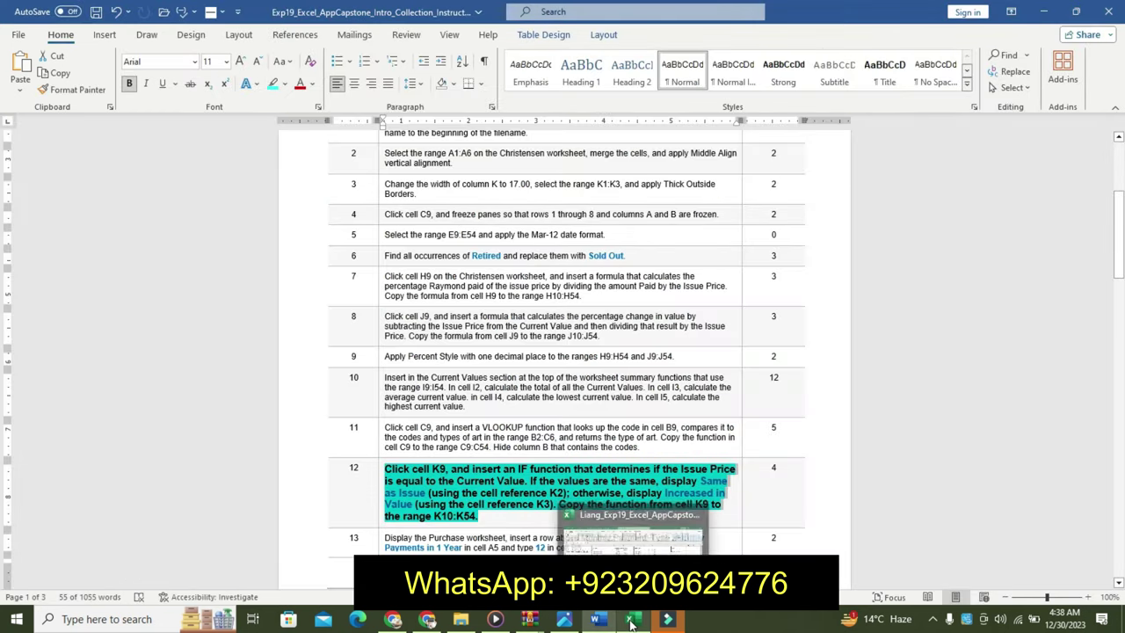
click(630, 621)
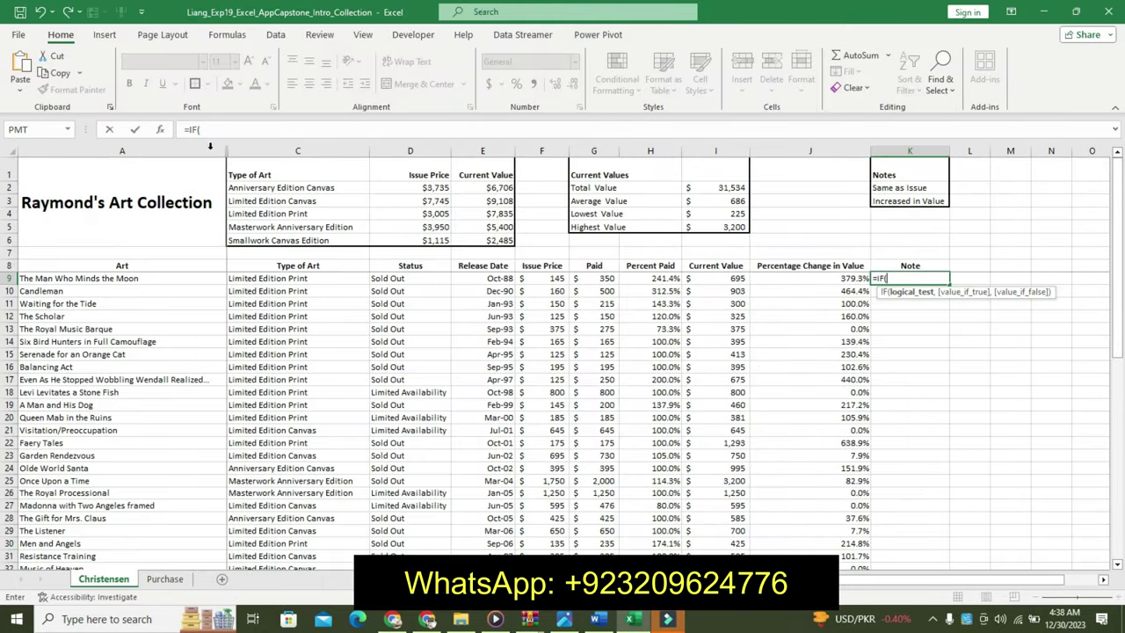
click(160, 130)
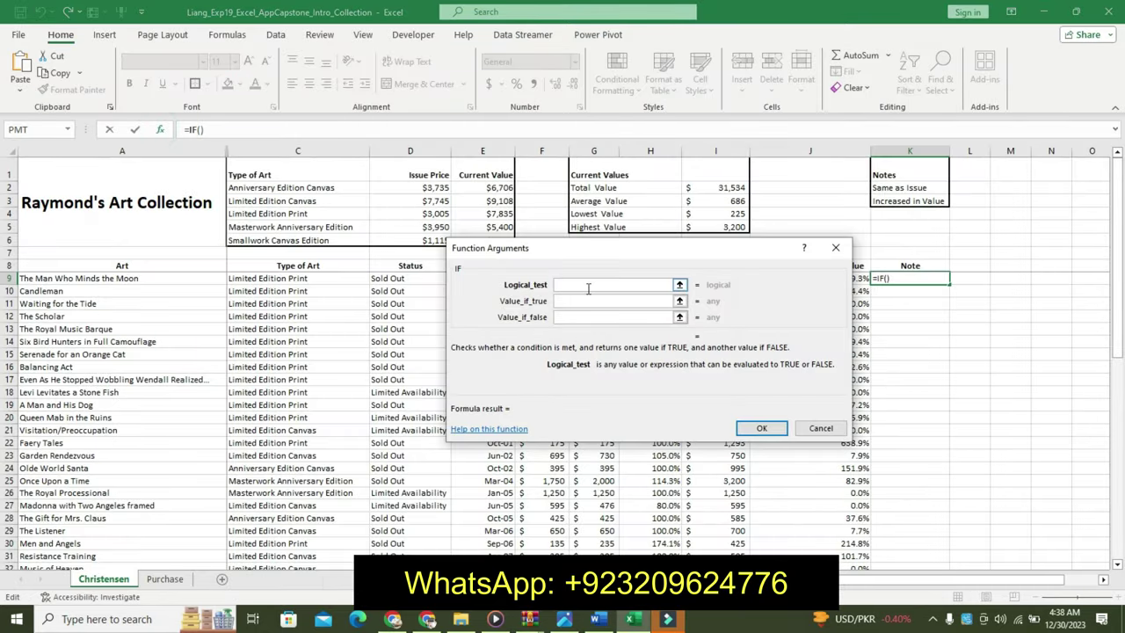
text(F9)
text(+)
key(BackSpace)
text(=)
text(I9)
click(585, 301)
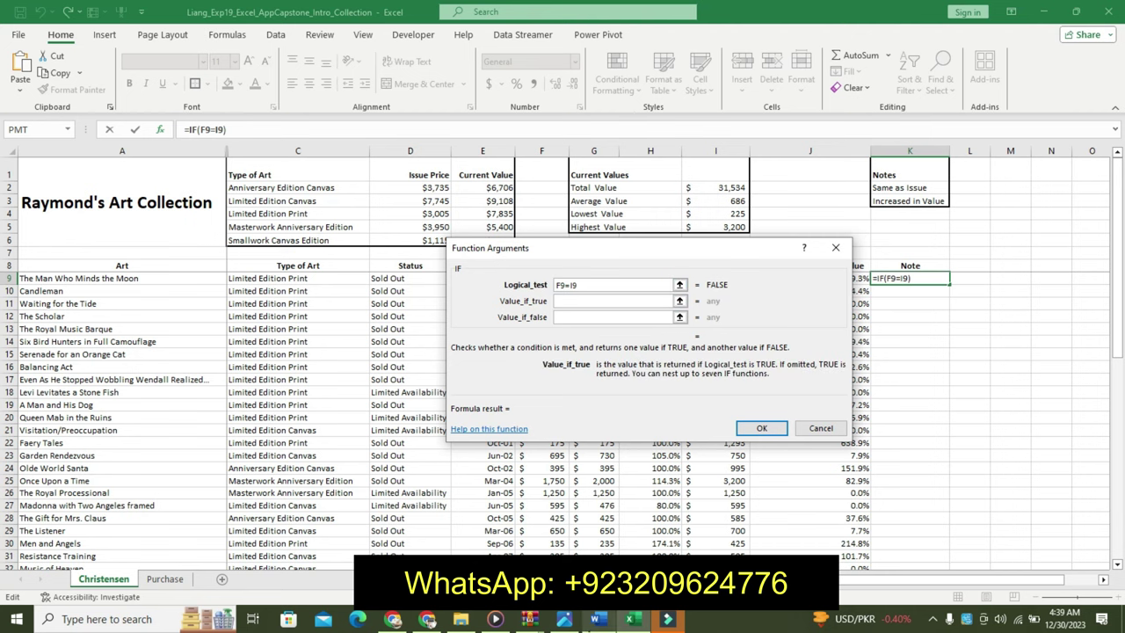
click(597, 619)
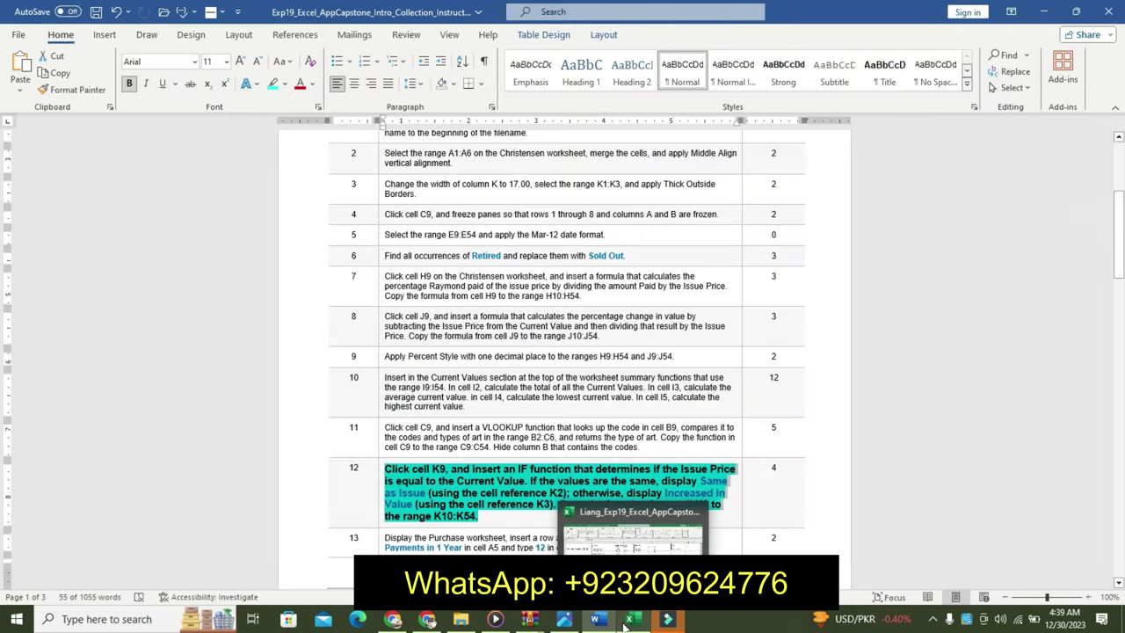
click(627, 620)
Step: Complete K9's IF with "Same as Issue" if true and "Increased in Value" if false
text(""s)
key(BackSpace)
text(S)
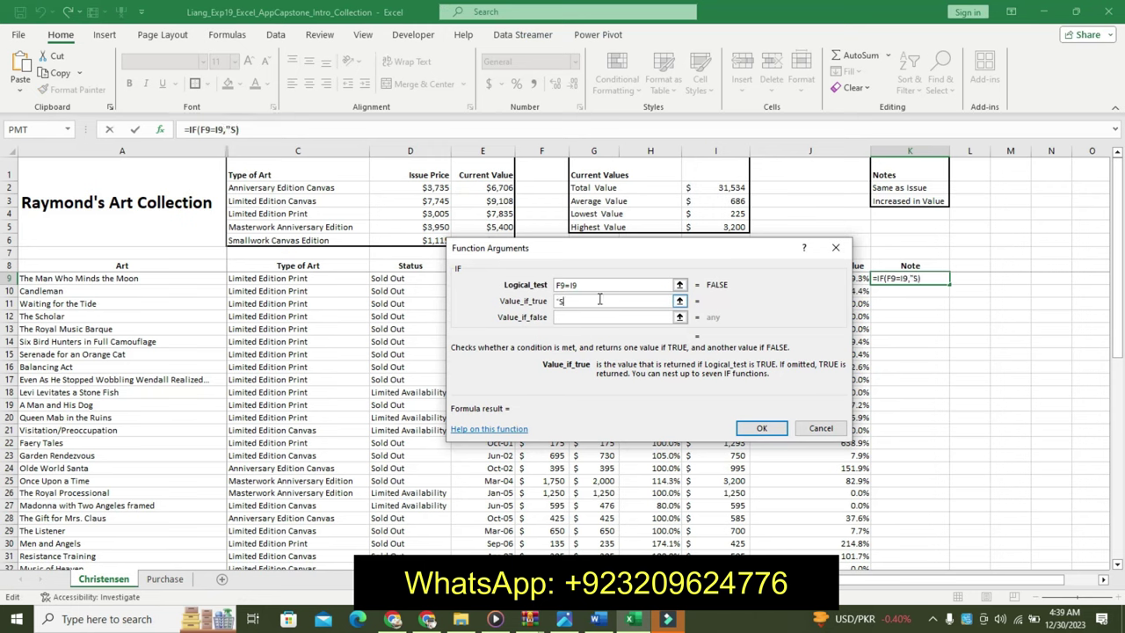
text(ame as I)
text(ssue")
click(628, 317)
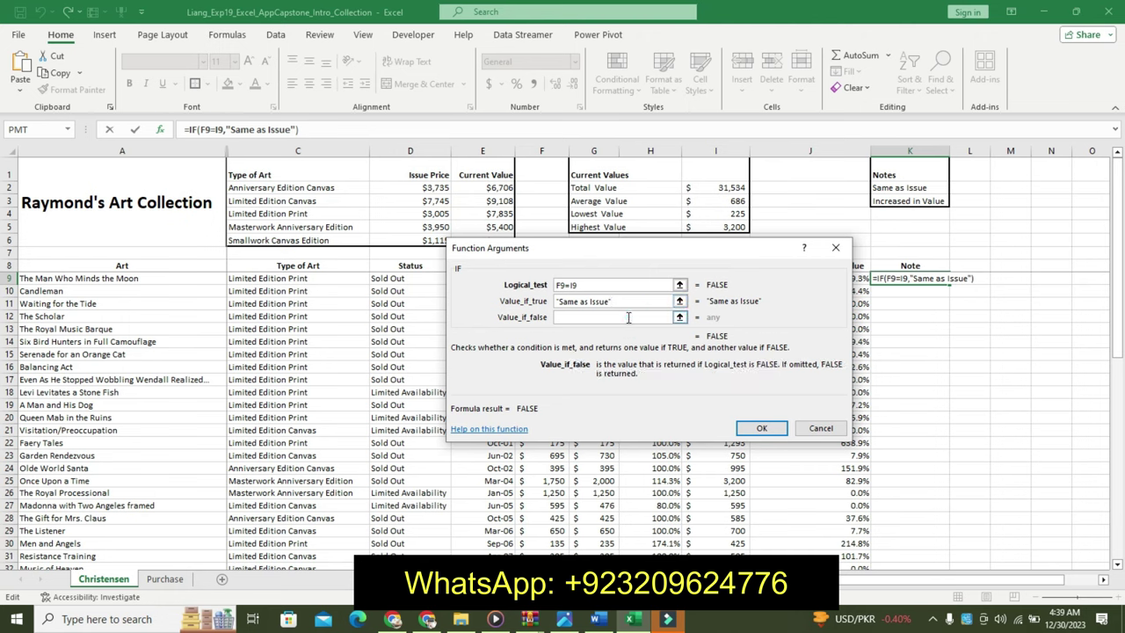
text(")
text(Incre)
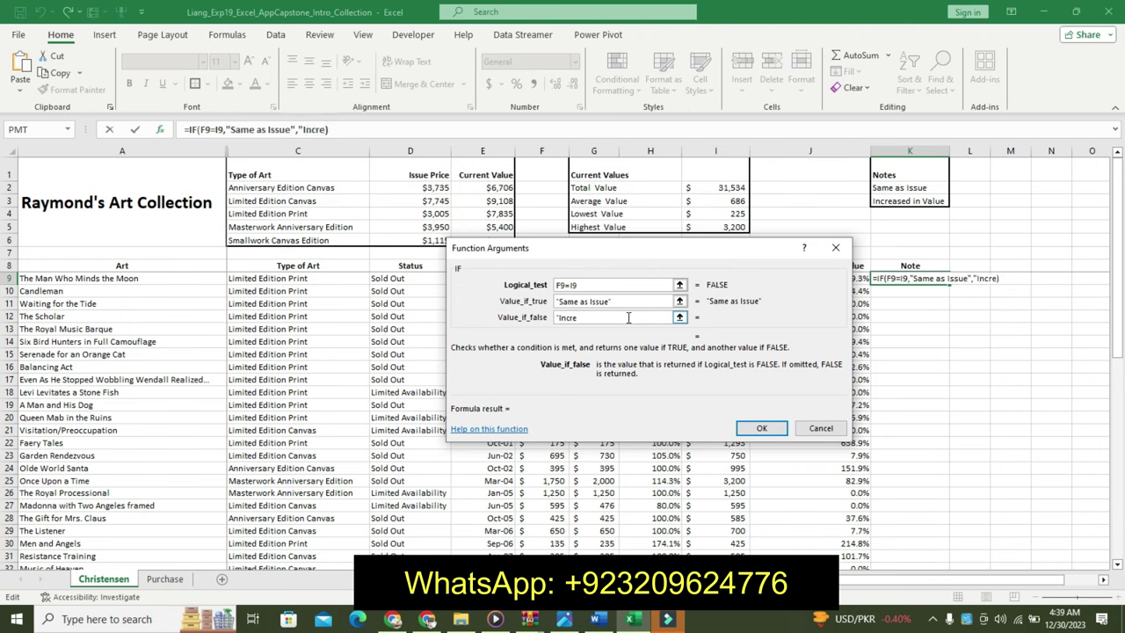
text(assed)
click(589, 318)
key(BackSpace)
click(610, 317)
text(in)
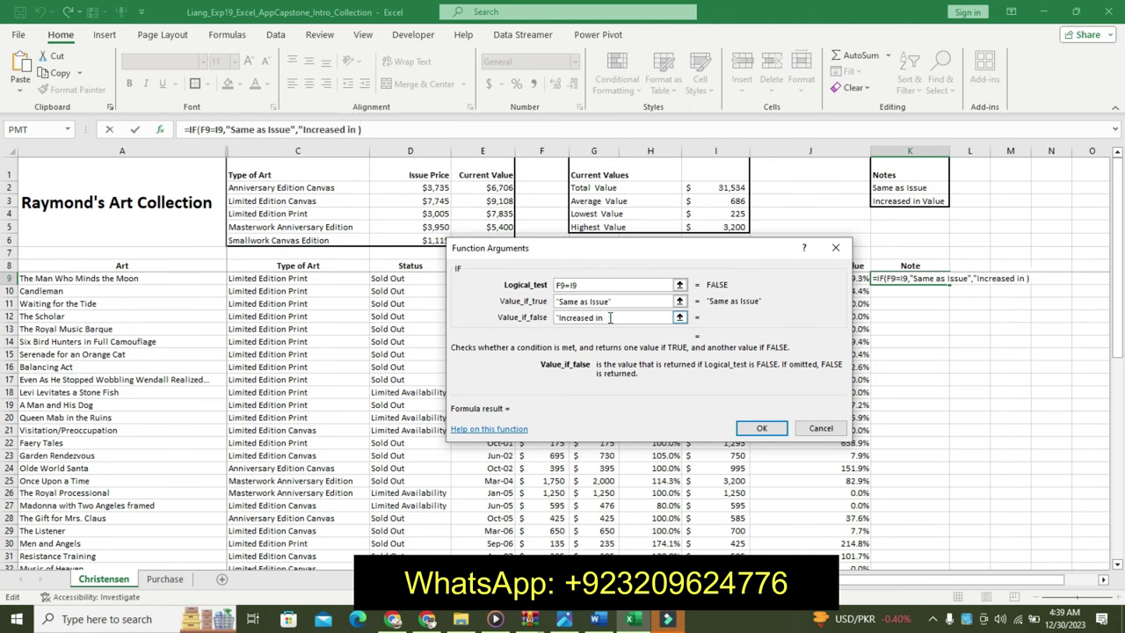
text(Va)
text(i)
text(ue)
text(")
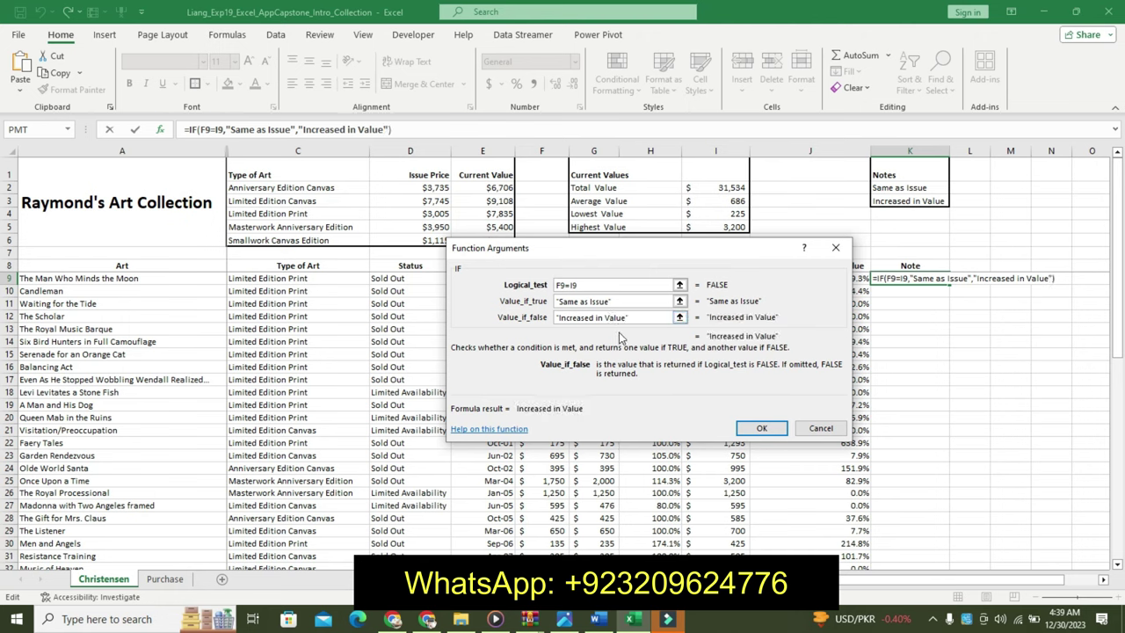
click(604, 626)
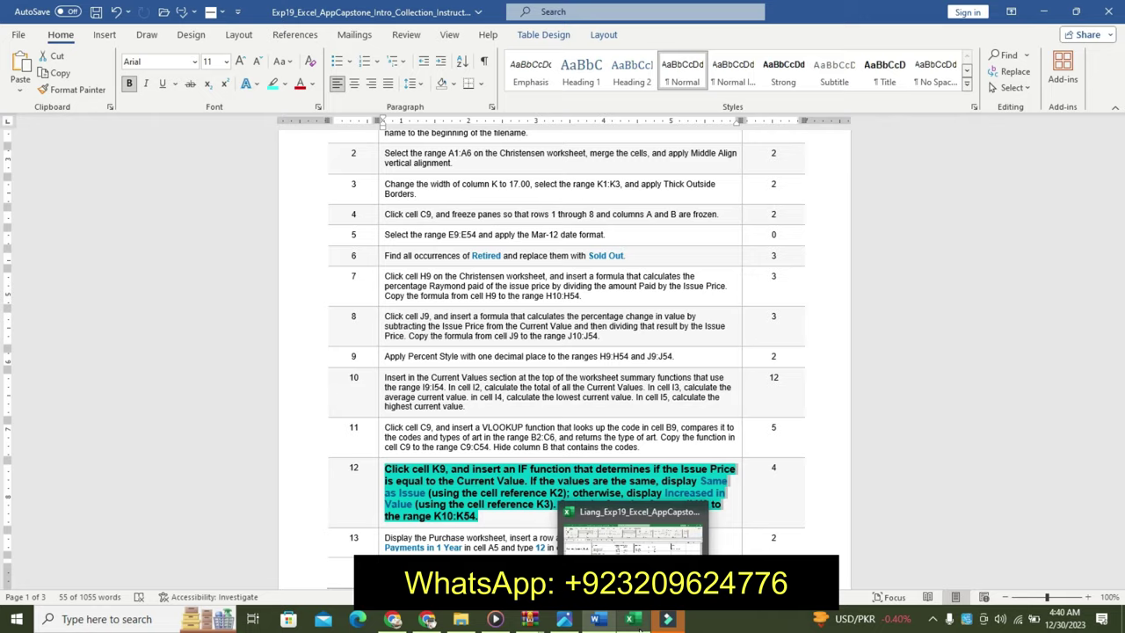
click(641, 626)
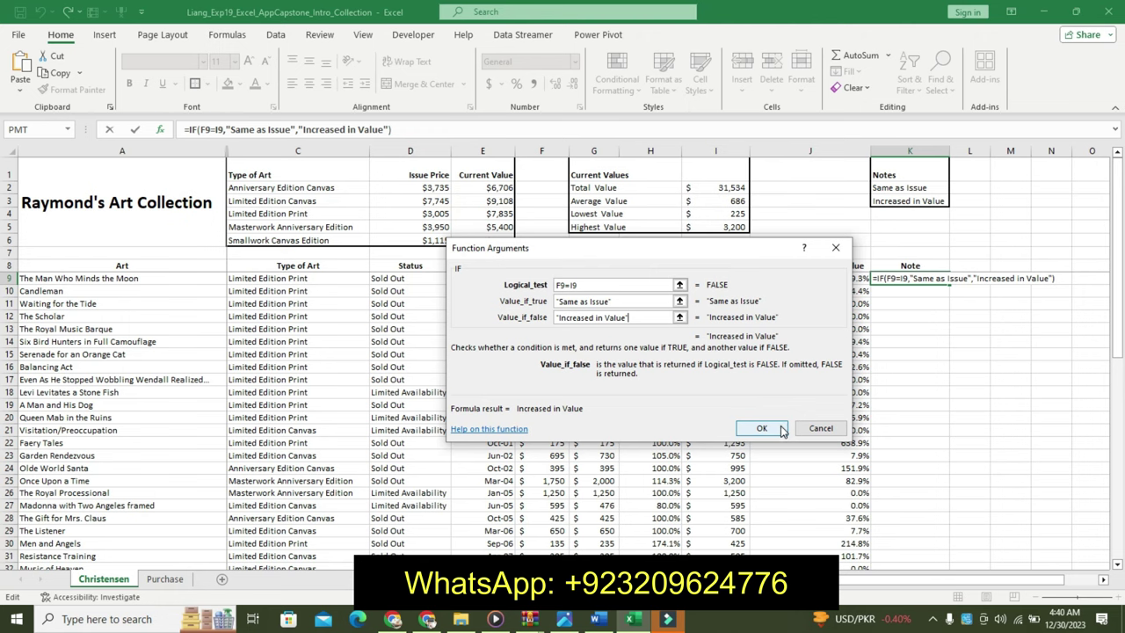
click(781, 429)
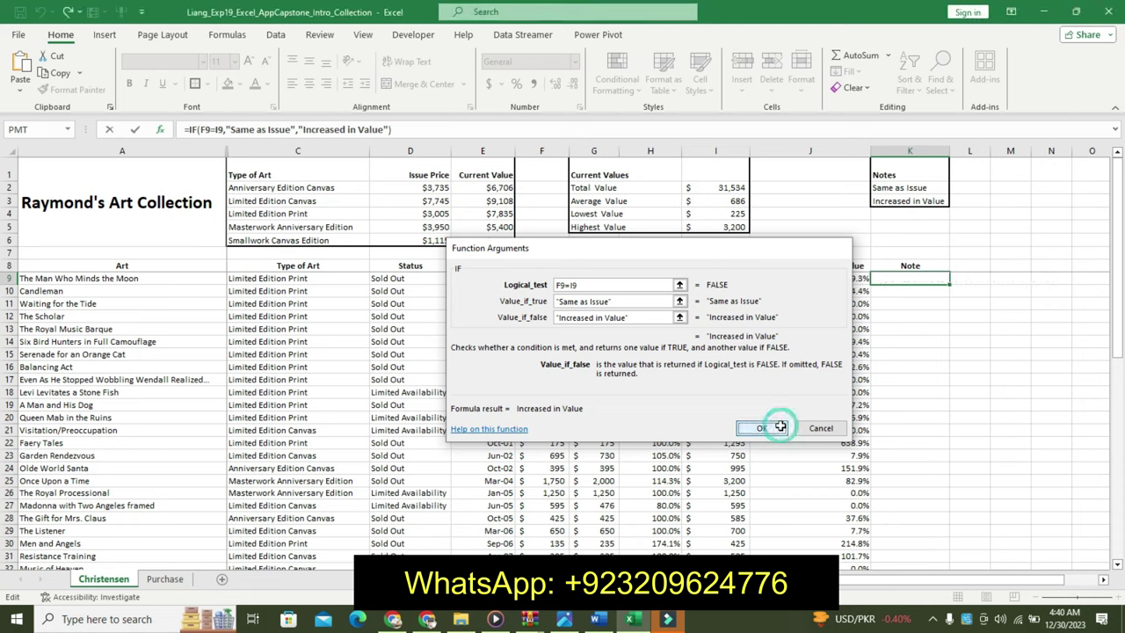
Step: Copy the K9 note formula down through K54
click(597, 618)
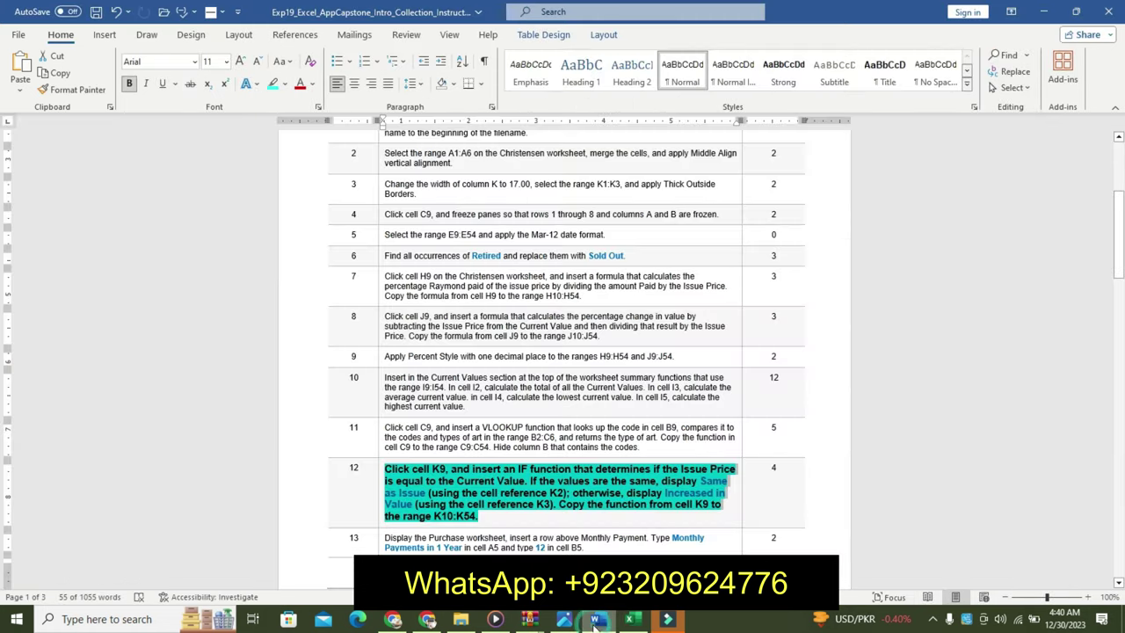
click(630, 619)
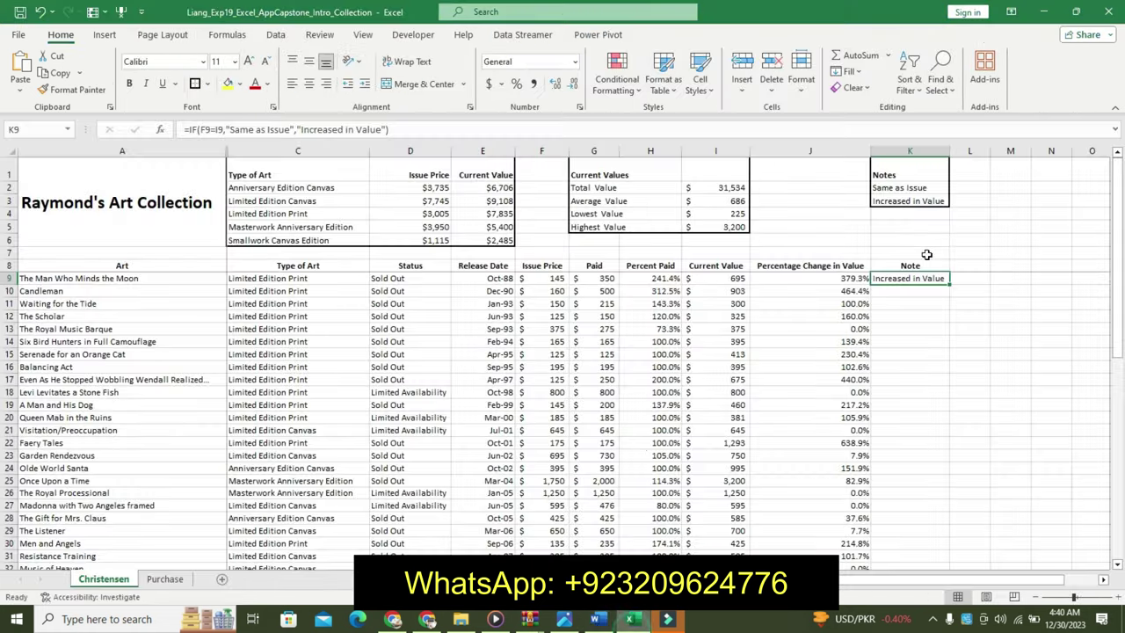
drag(949, 284, 919, 565)
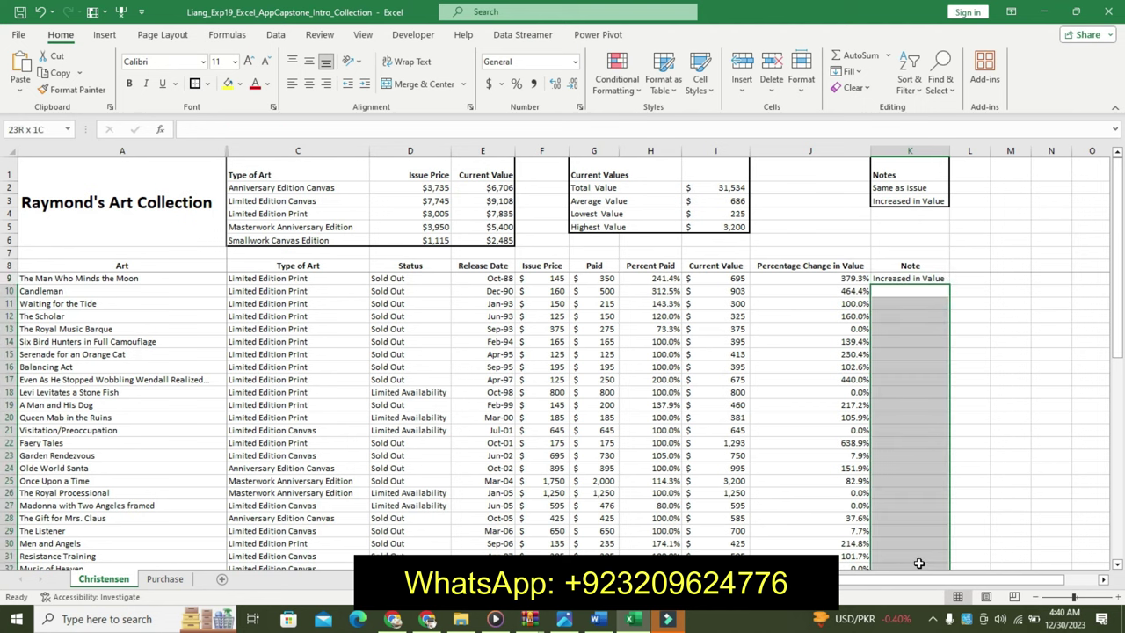
click(909, 275)
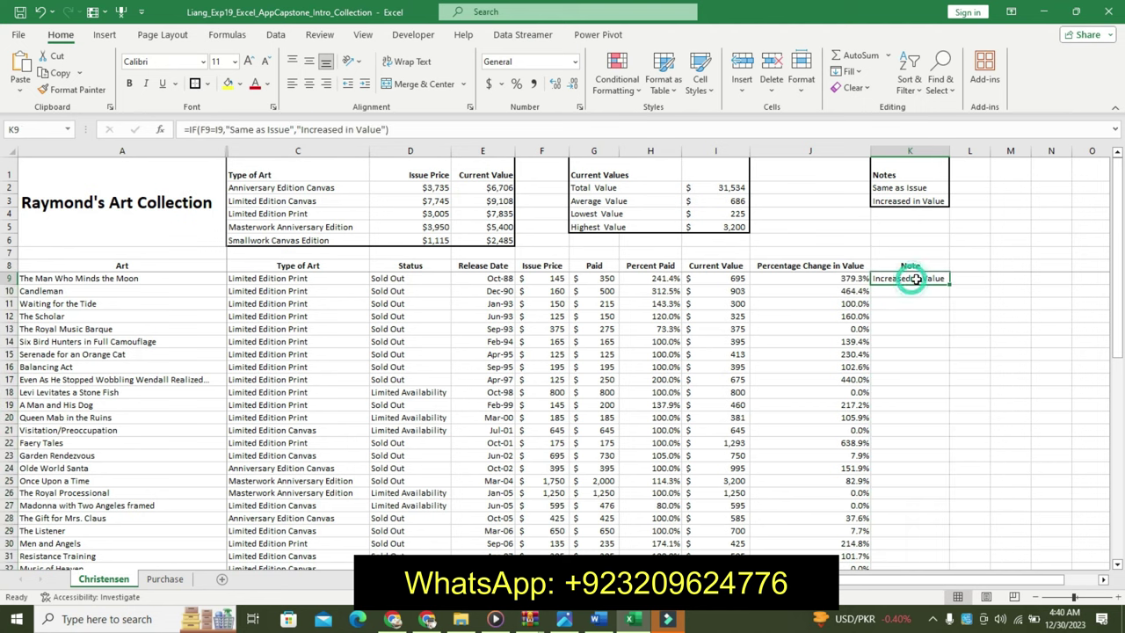
mouse_move(950, 284)
mouse_down()
mouse_move(983, 627)
mouse_move(932, 545)
mouse_up()
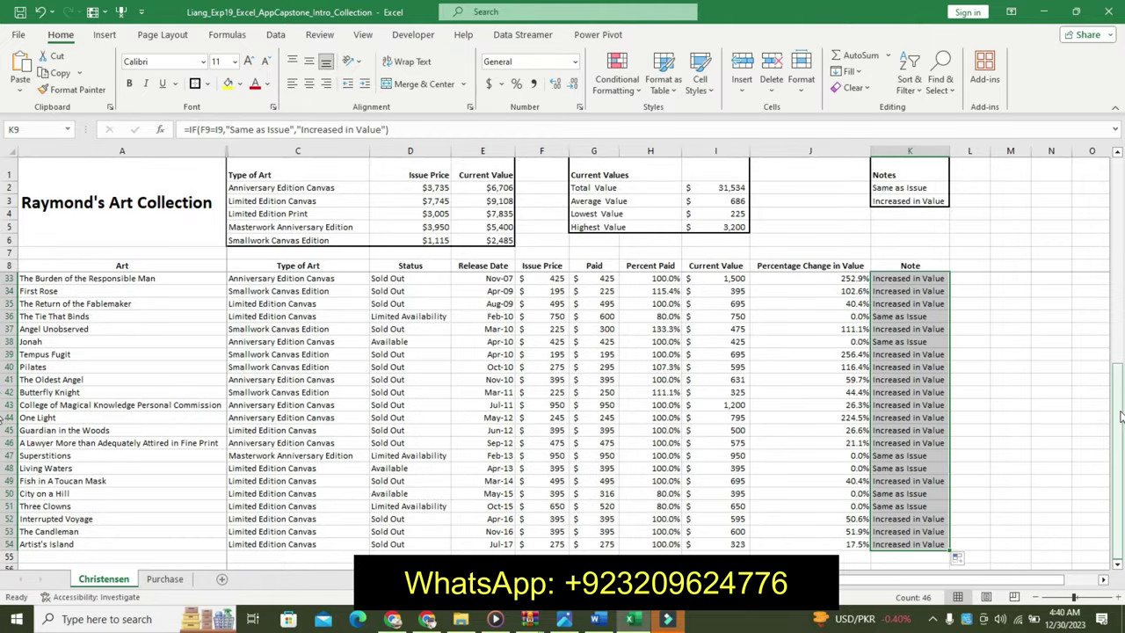
scroll(680, 411, up, 1)
scroll(680, 410, up, 7)
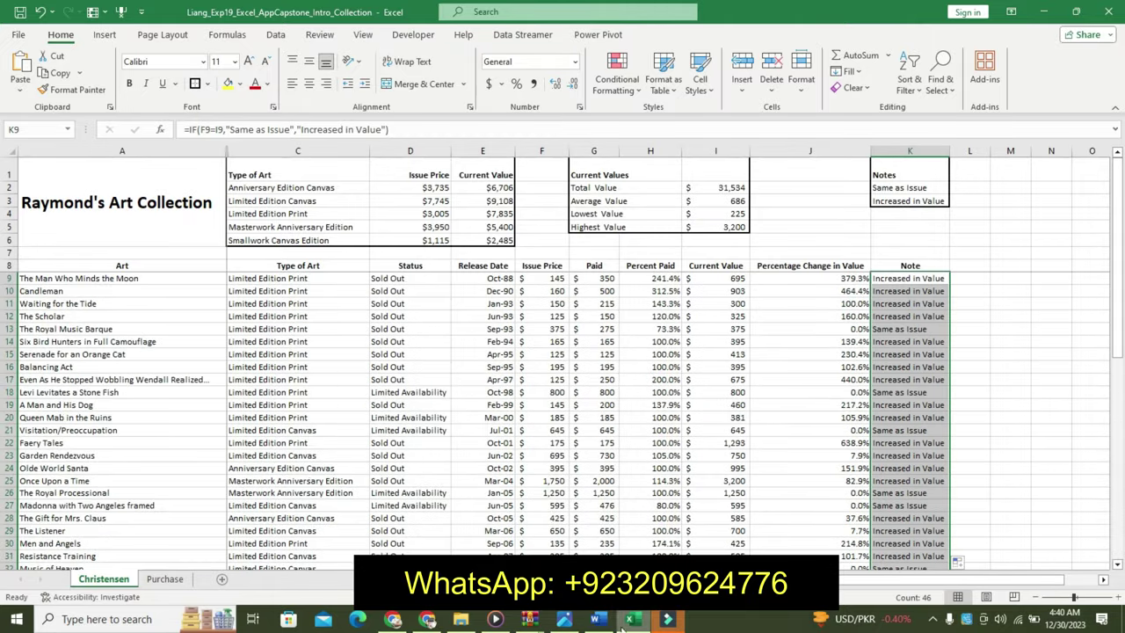
click(597, 619)
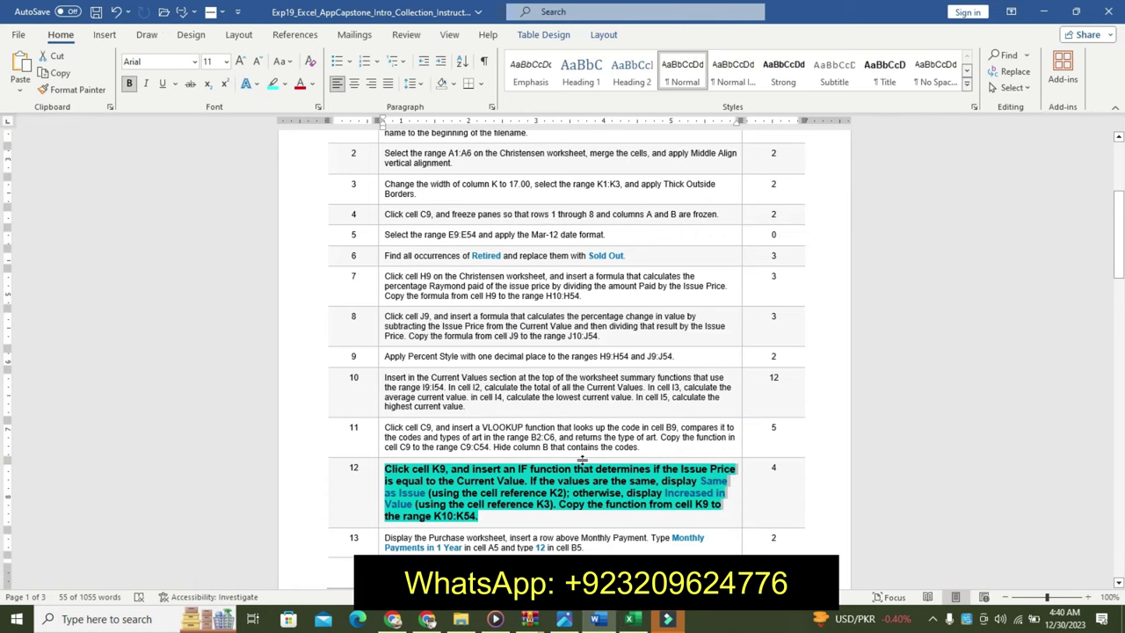
Step: Clear step 12's formatting and make step 13 bold, 11 pt, highlighted turquoise
key(ctrl+z)
key(ctrl+z)
key(ctrl+z)
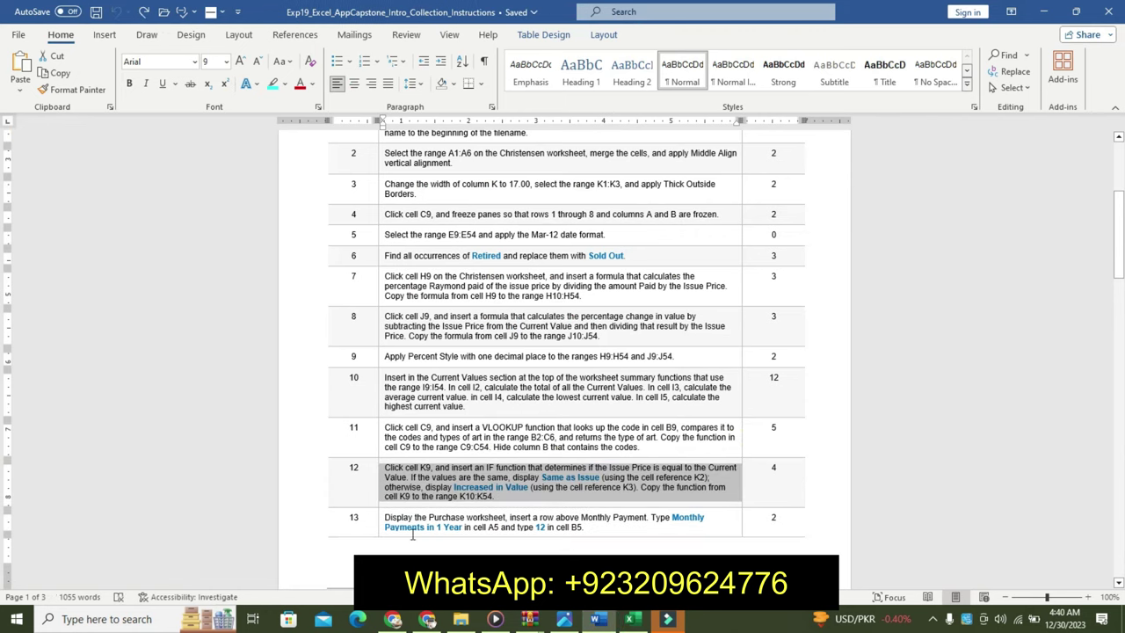
click(381, 525)
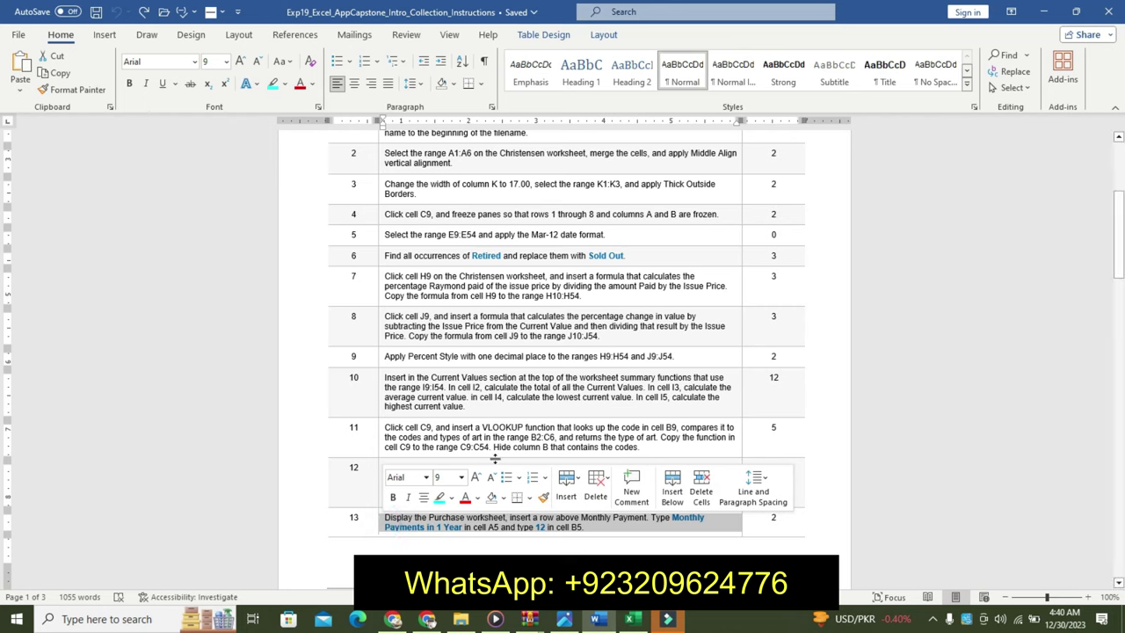
click(475, 478)
click(475, 478)
click(393, 498)
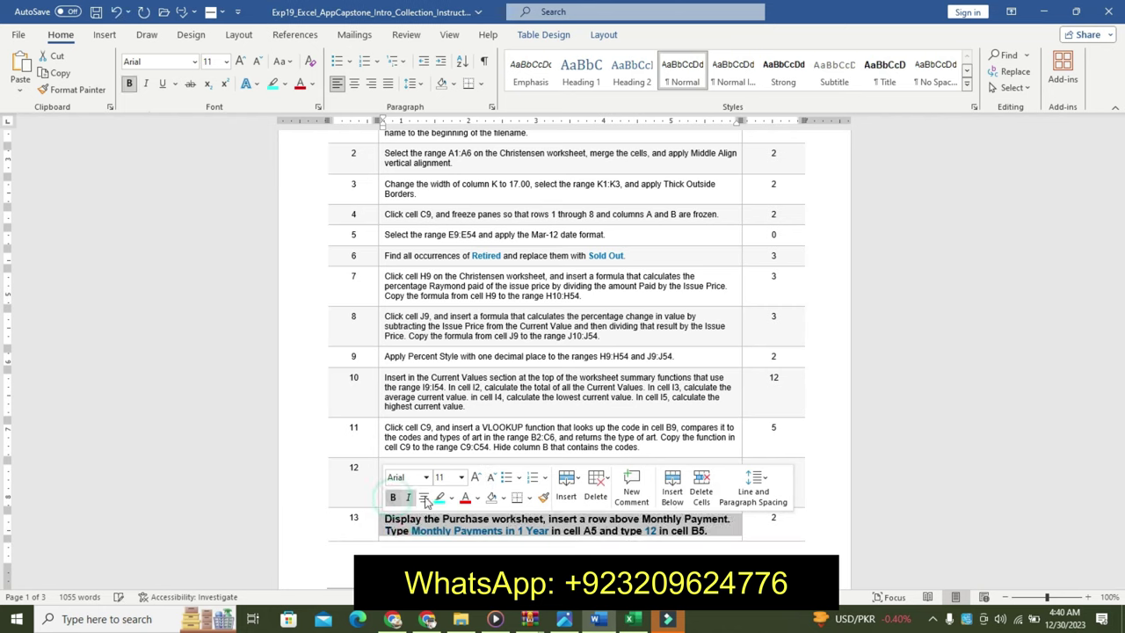
click(440, 497)
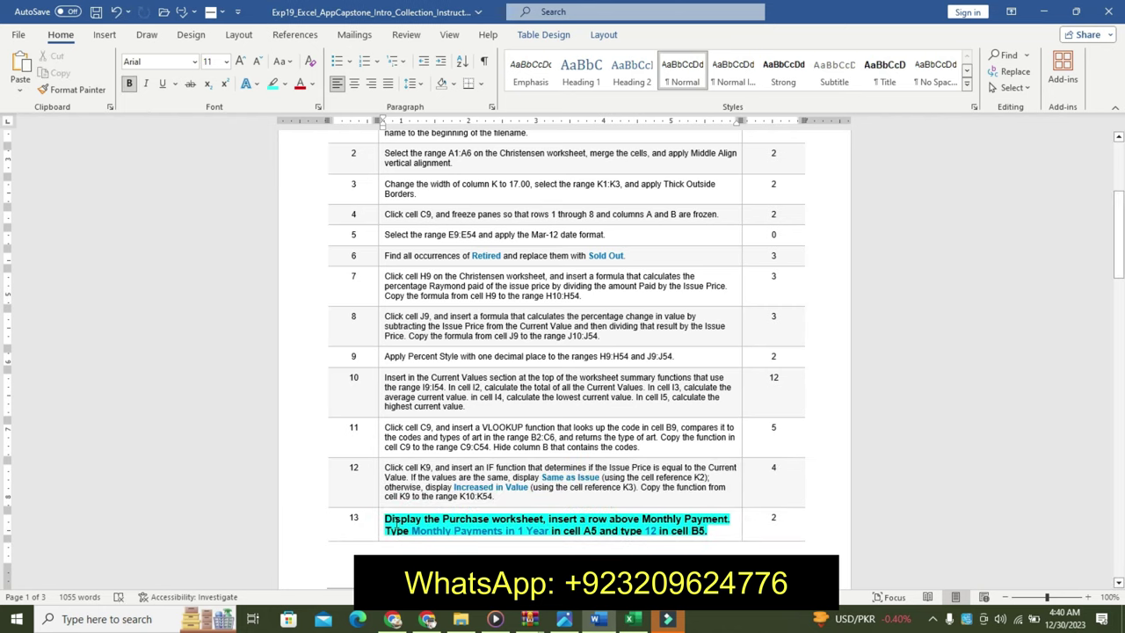
Step: Show the Purchase worksheet in Excel and reread step 13
click(630, 619)
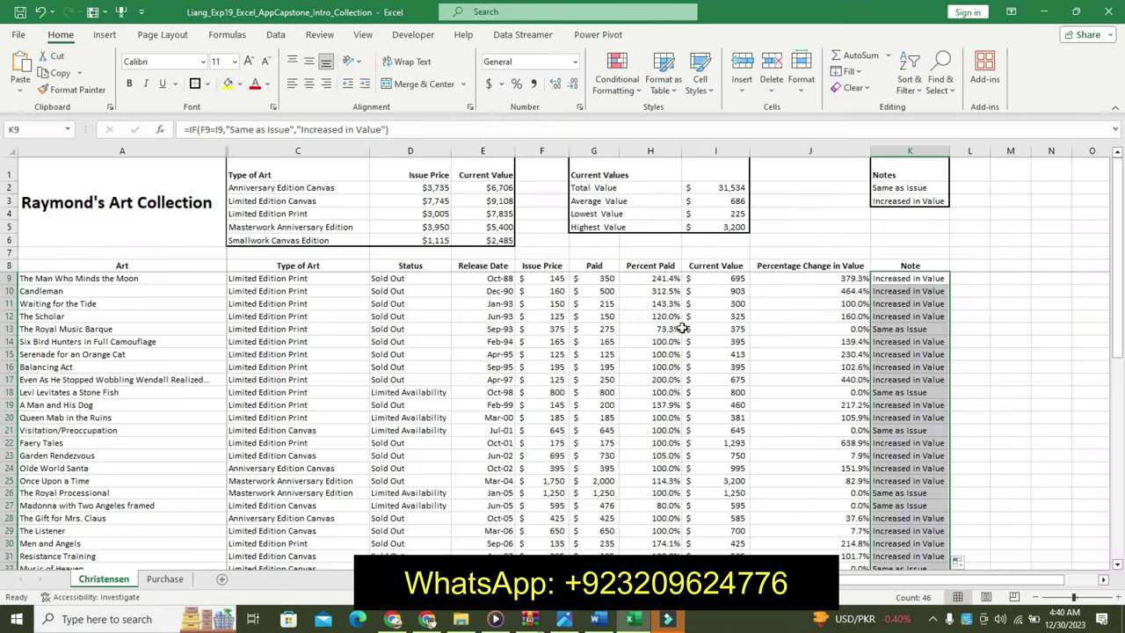
click(159, 580)
click(294, 373)
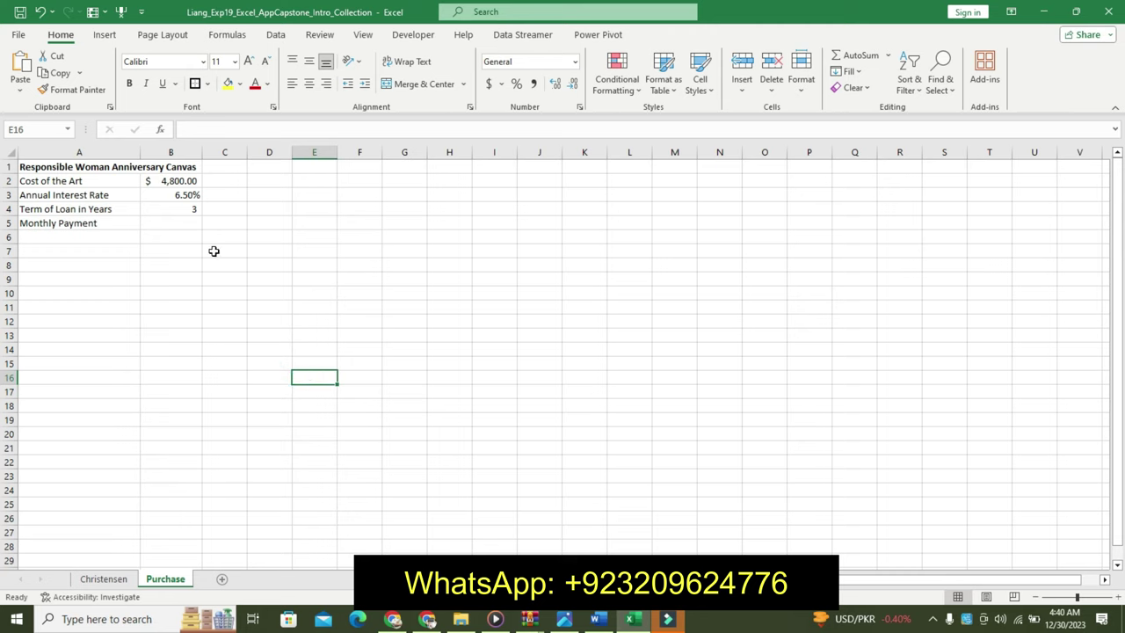
click(597, 619)
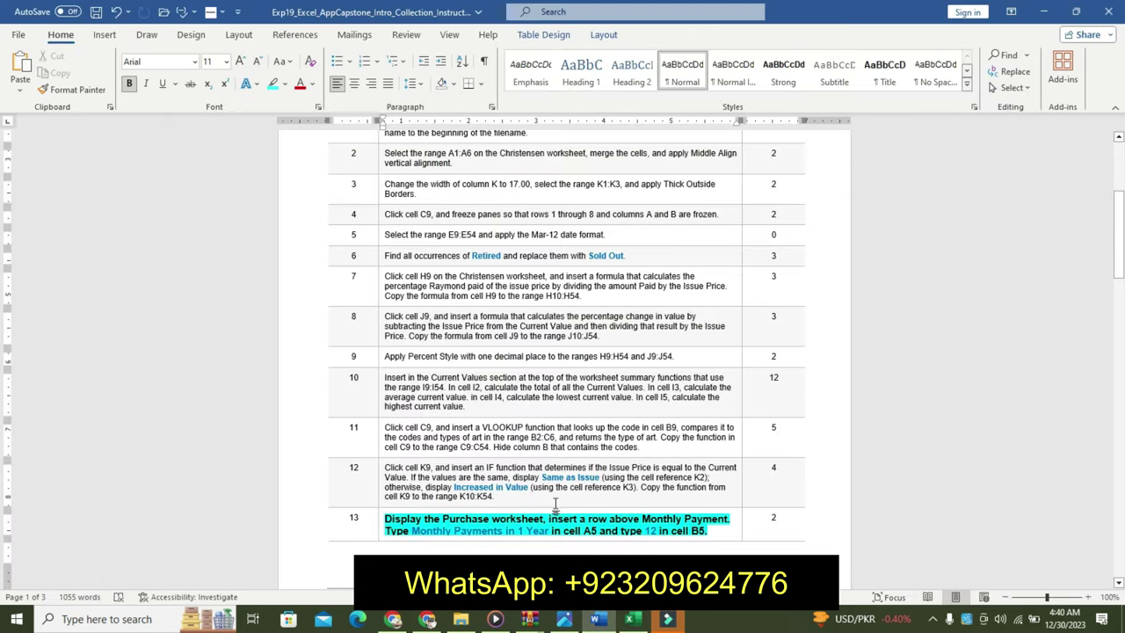
mouse_move(630, 619)
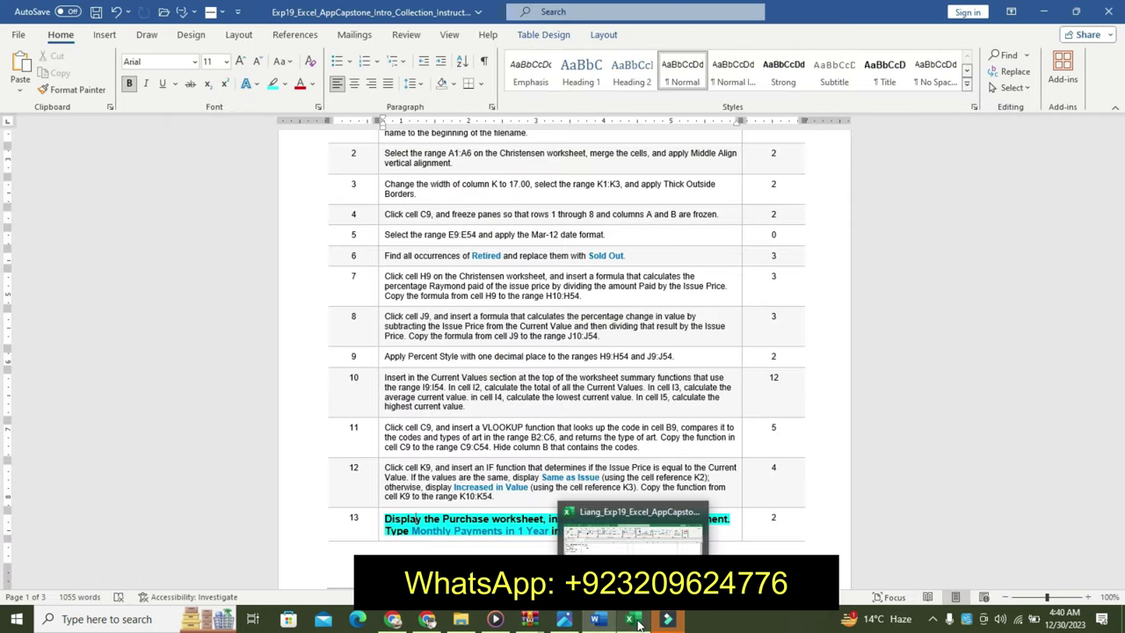
click(641, 448)
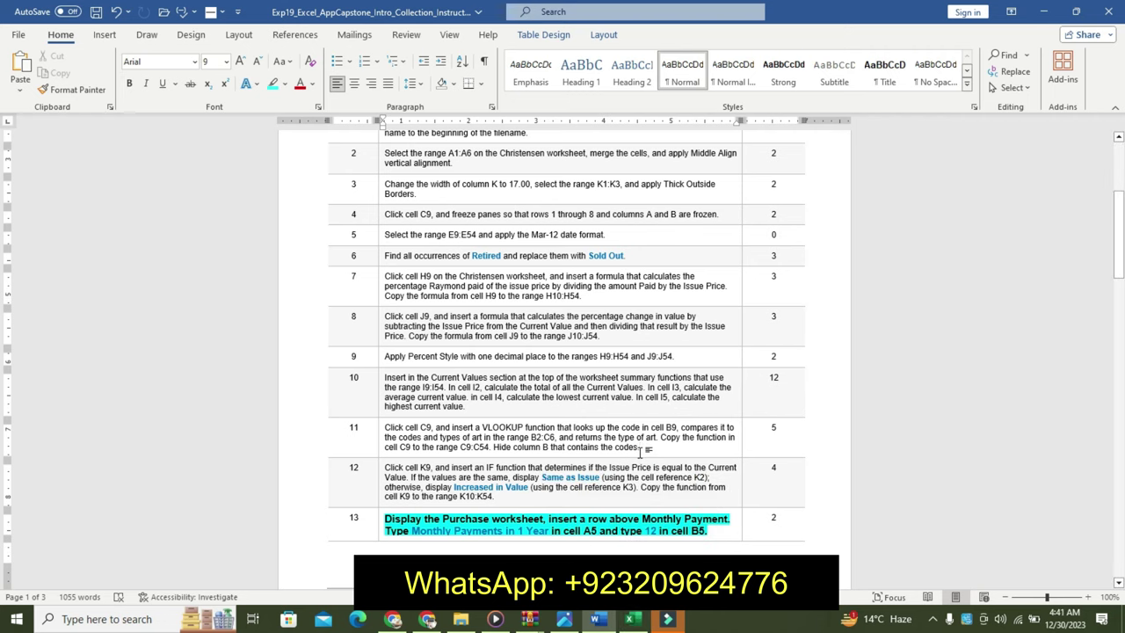
mouse_move(629, 618)
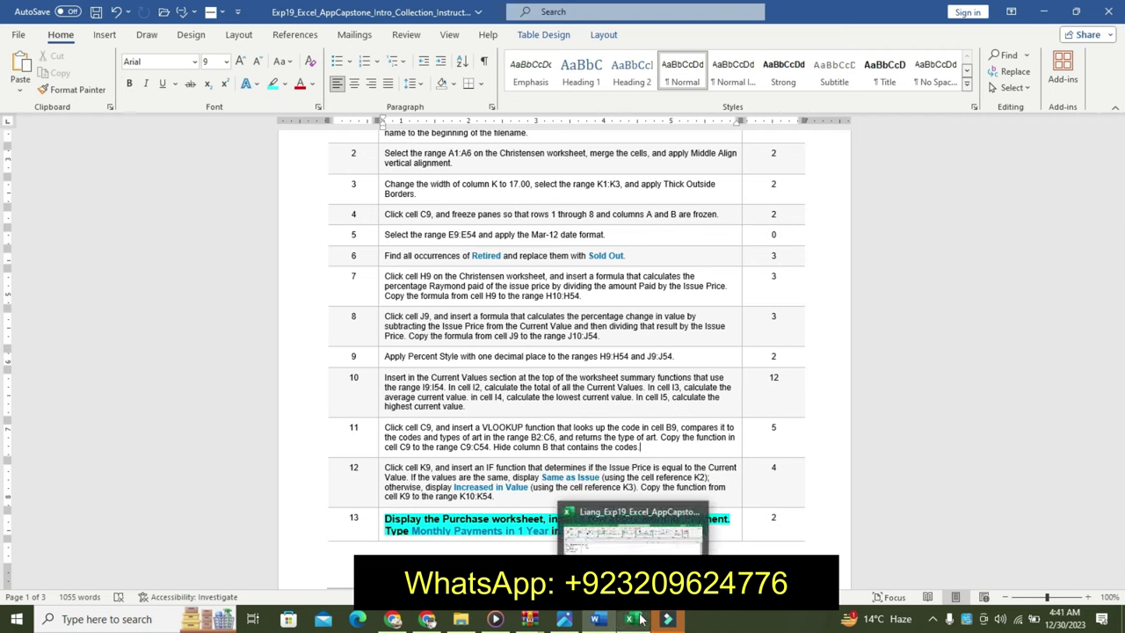
click(489, 519)
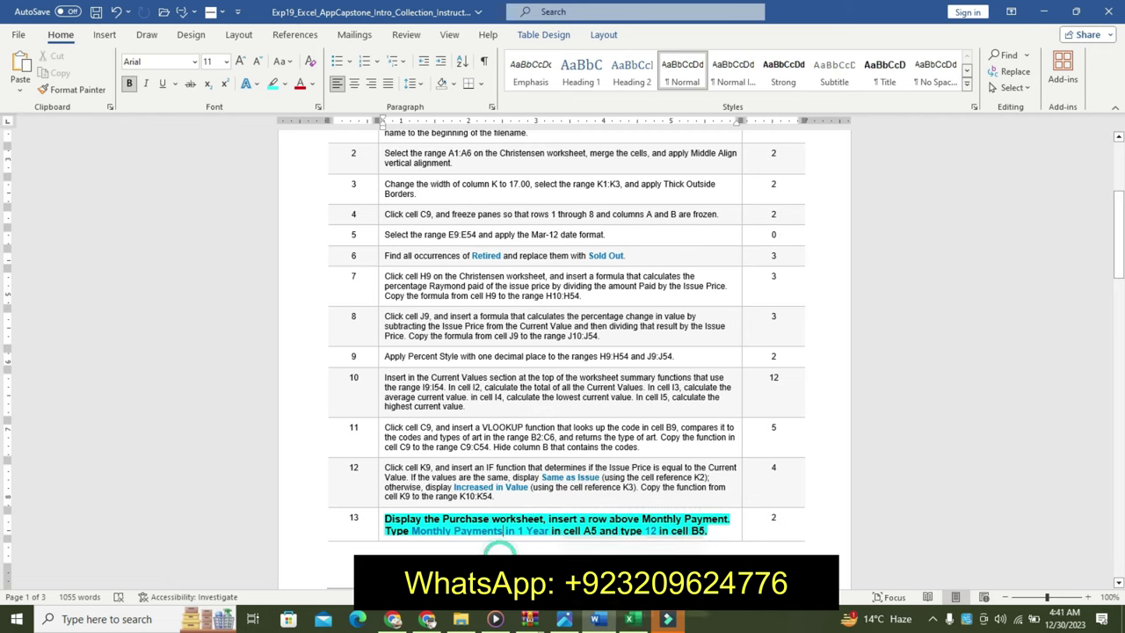
click(629, 619)
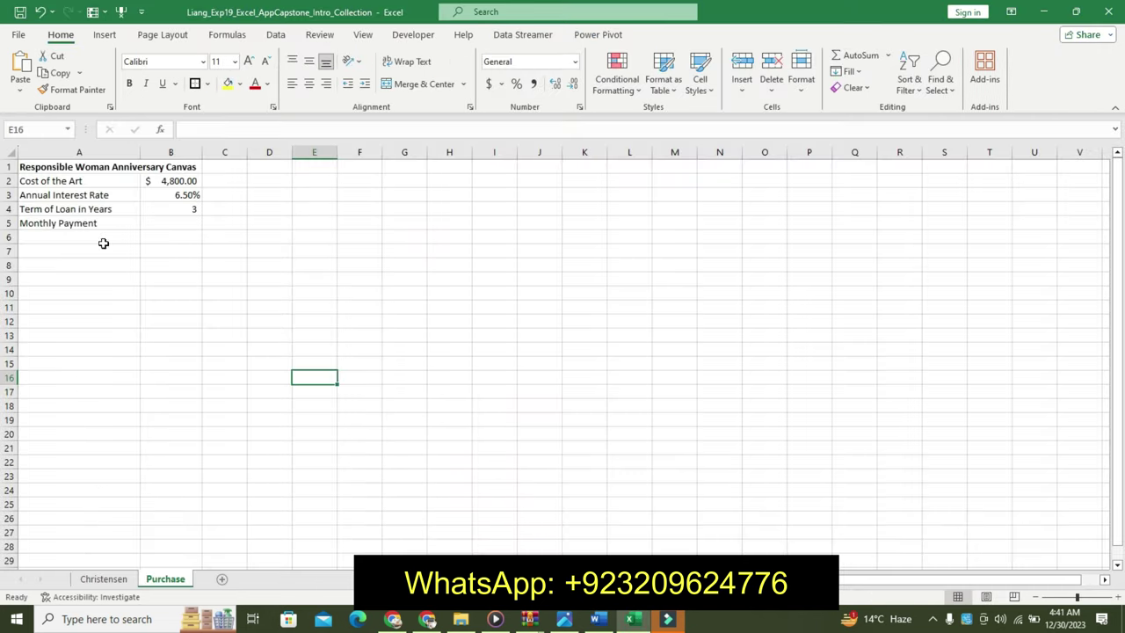
Step: Select the Monthly Payment row on the Purchase sheet
click(9, 209)
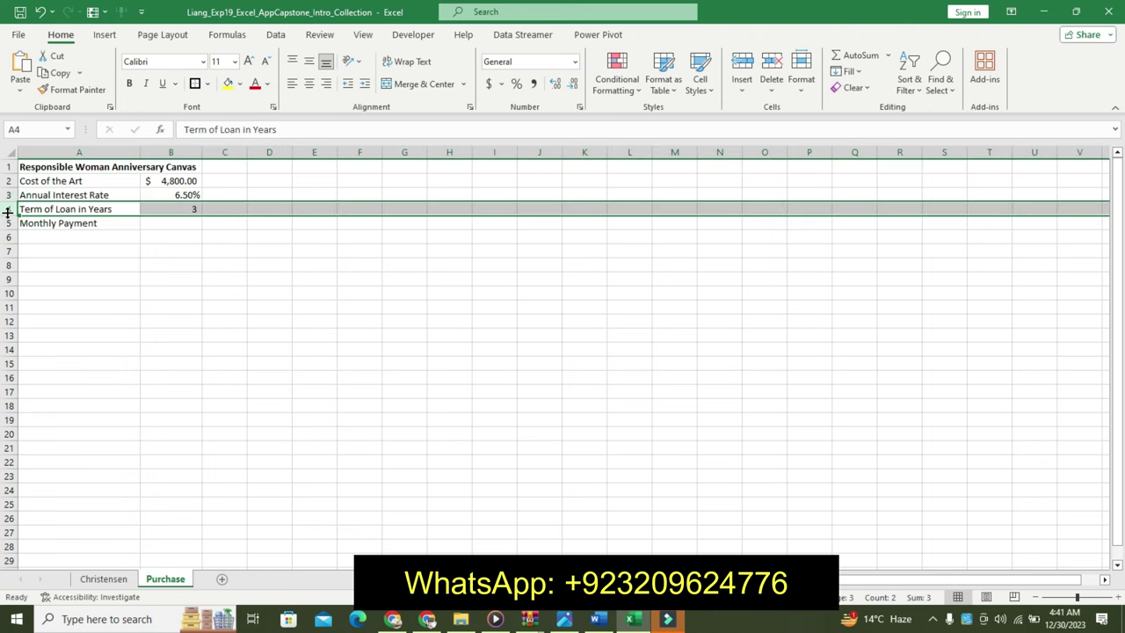
click(598, 619)
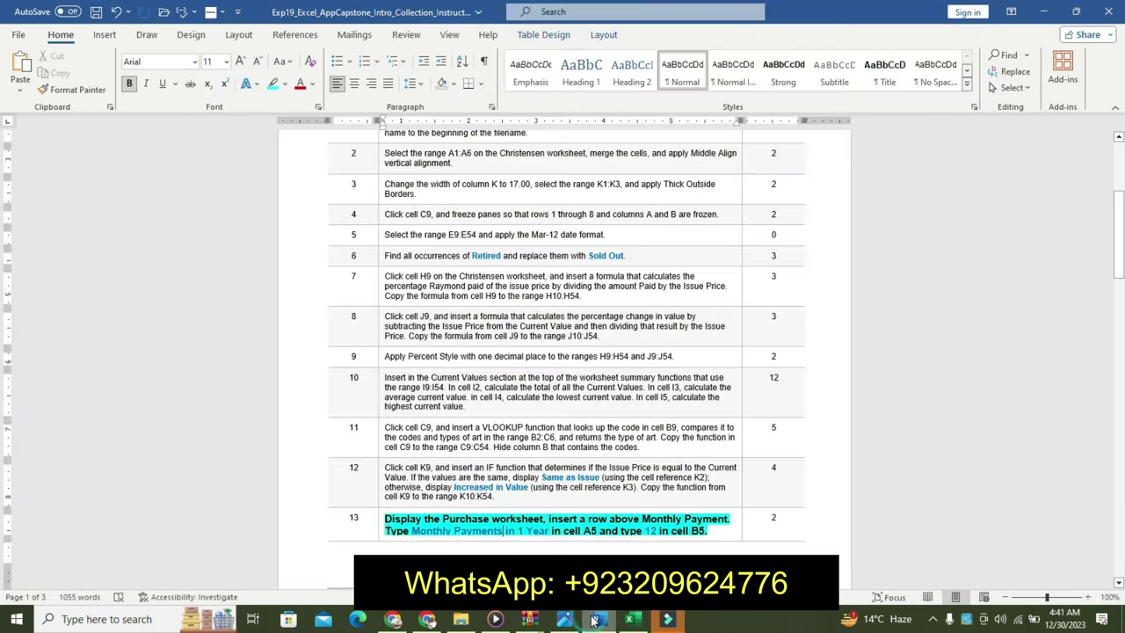
click(622, 621)
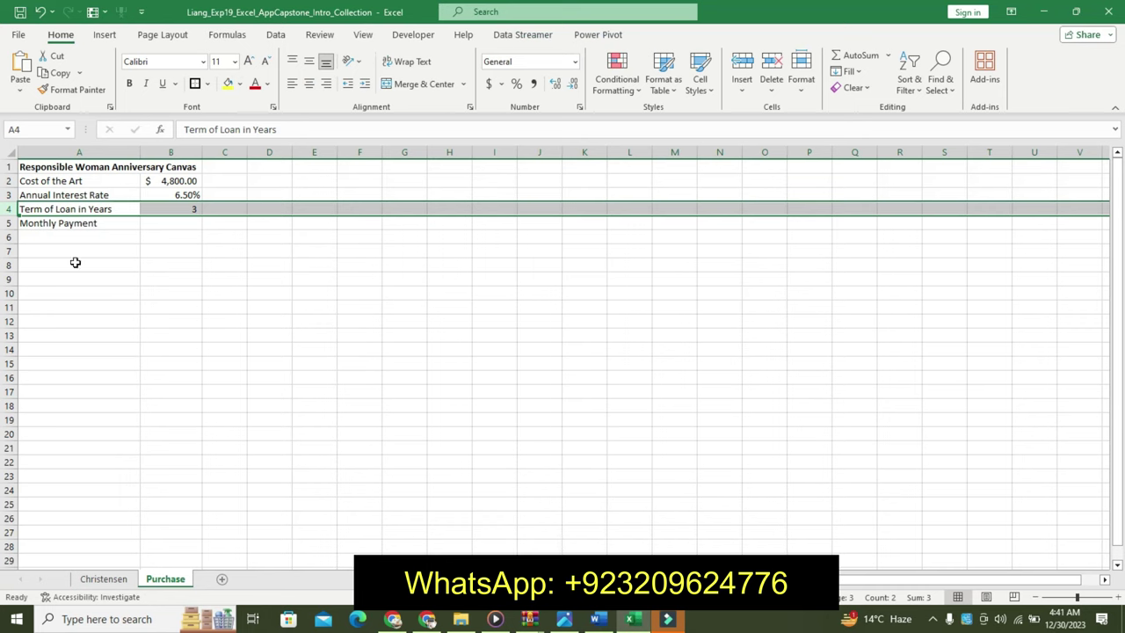
click(9, 224)
Step: Insert a blank row above Monthly Payment and select the 'Monthly Payments in 1 Year' label text in Word
right_click(9, 223)
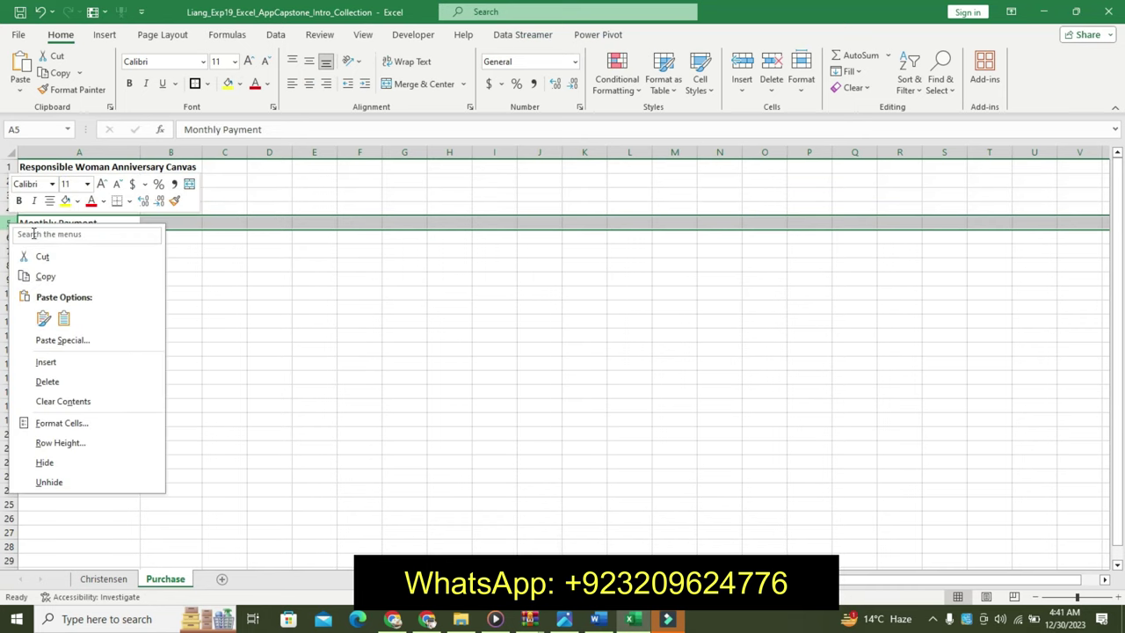
click(45, 361)
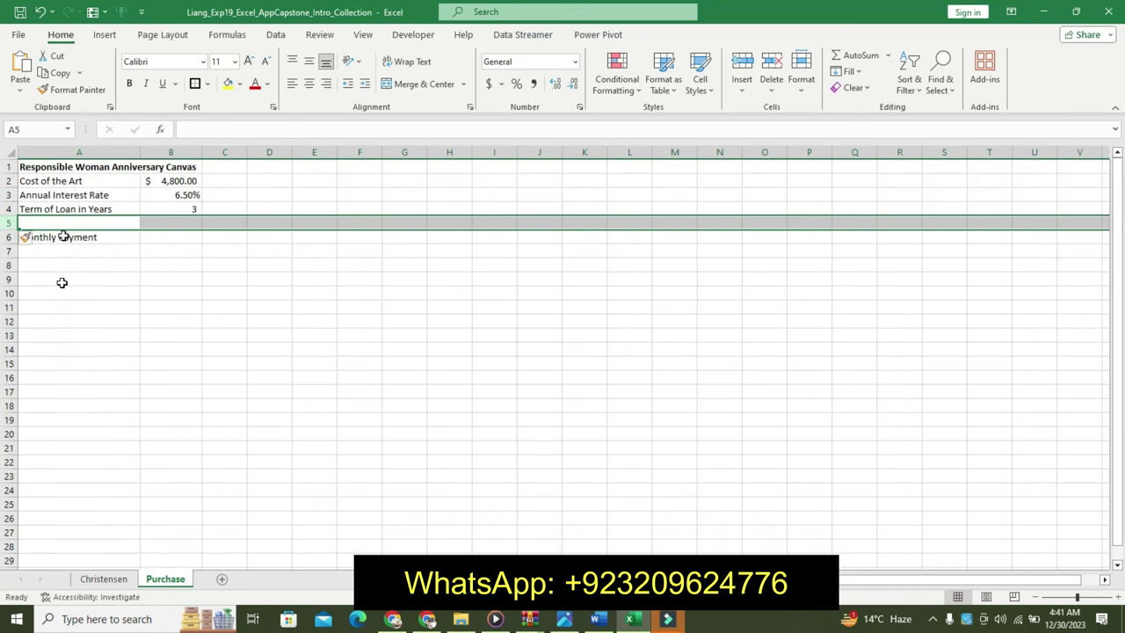
click(601, 619)
drag(550, 531, 411, 532)
click(417, 531)
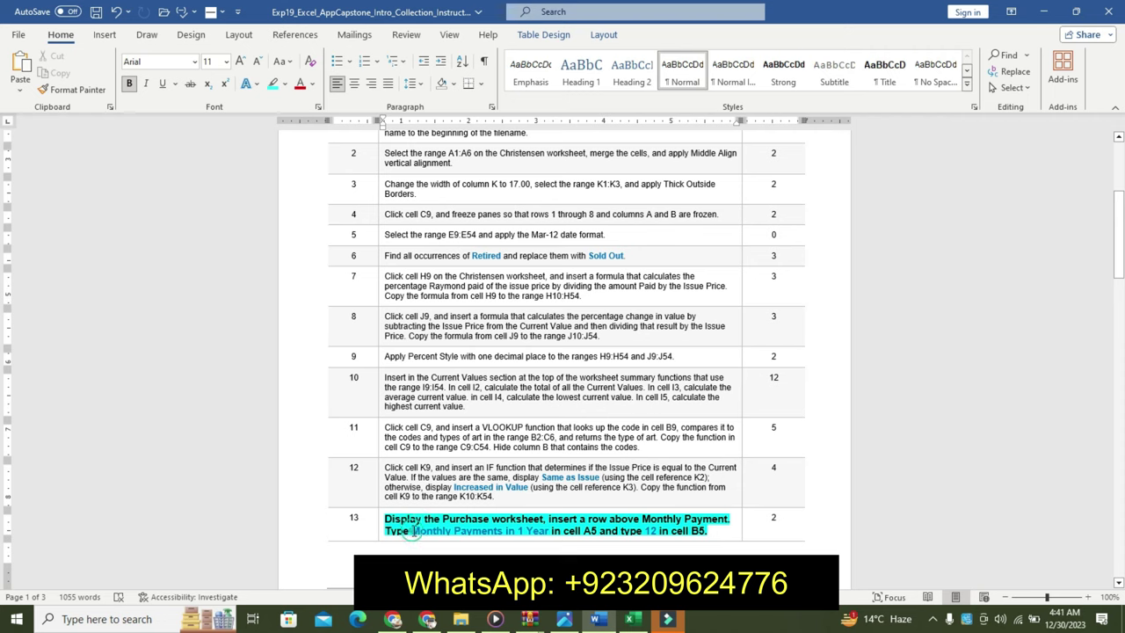
drag(414, 531, 550, 531)
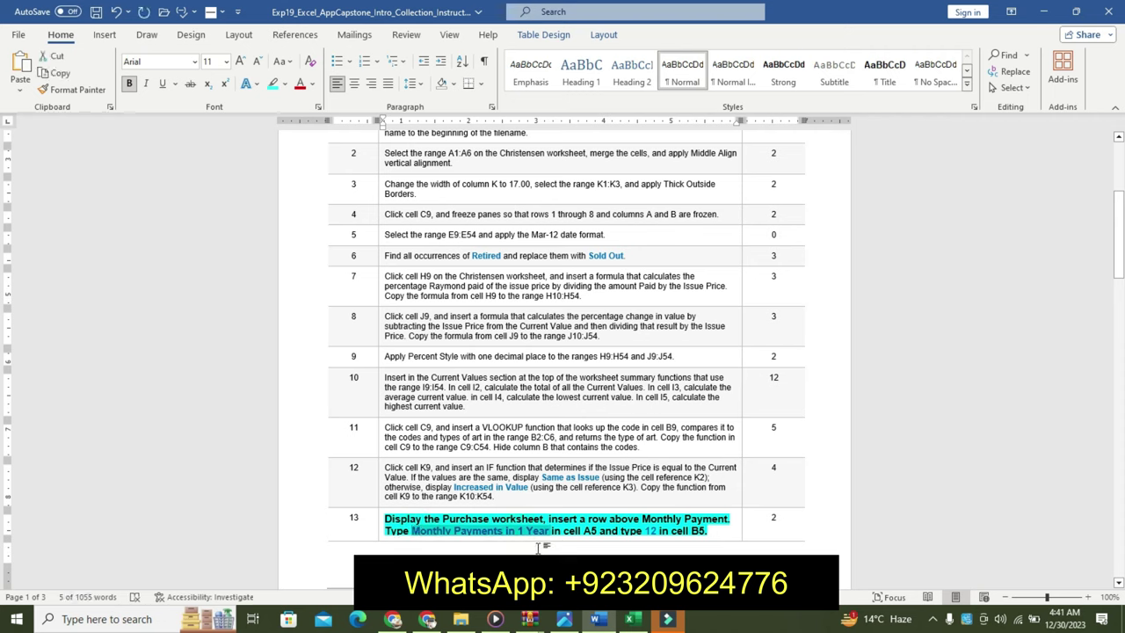
Step: Label cell A5 'Monthly Payments in 1 Year'
click(630, 619)
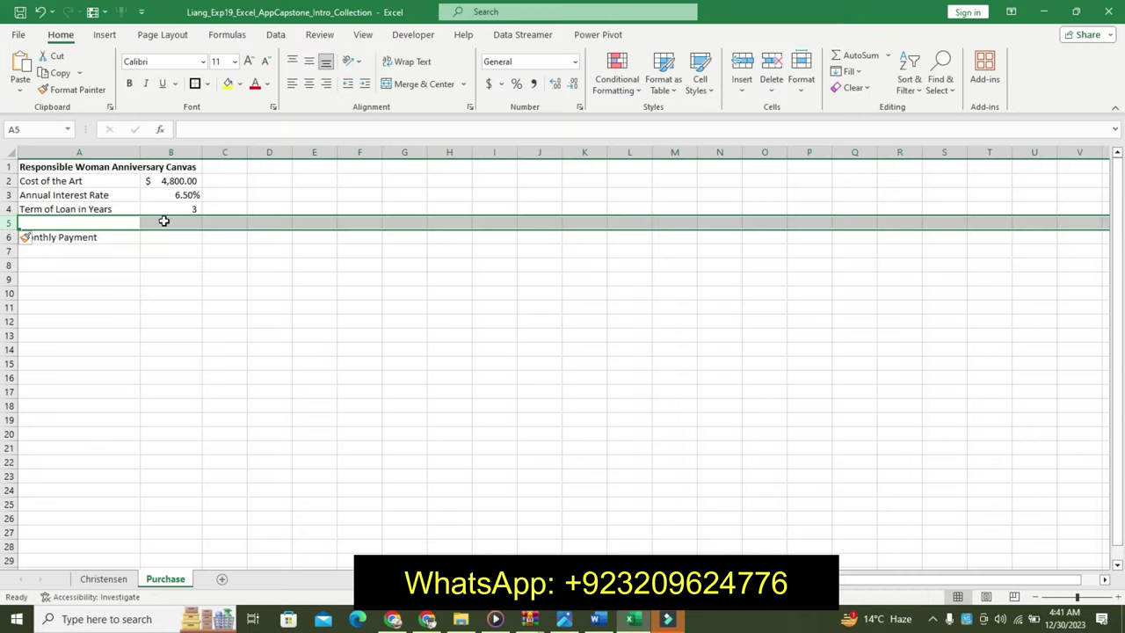
click(129, 223)
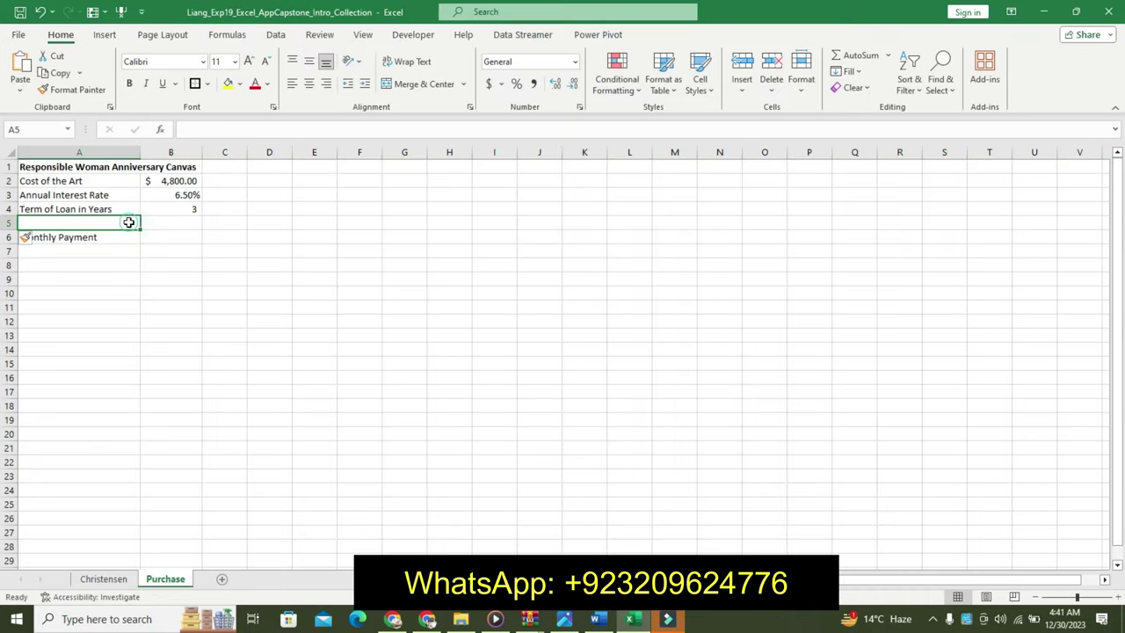
click(217, 132)
text(Monthly Payments in 1 Year)
key(Return)
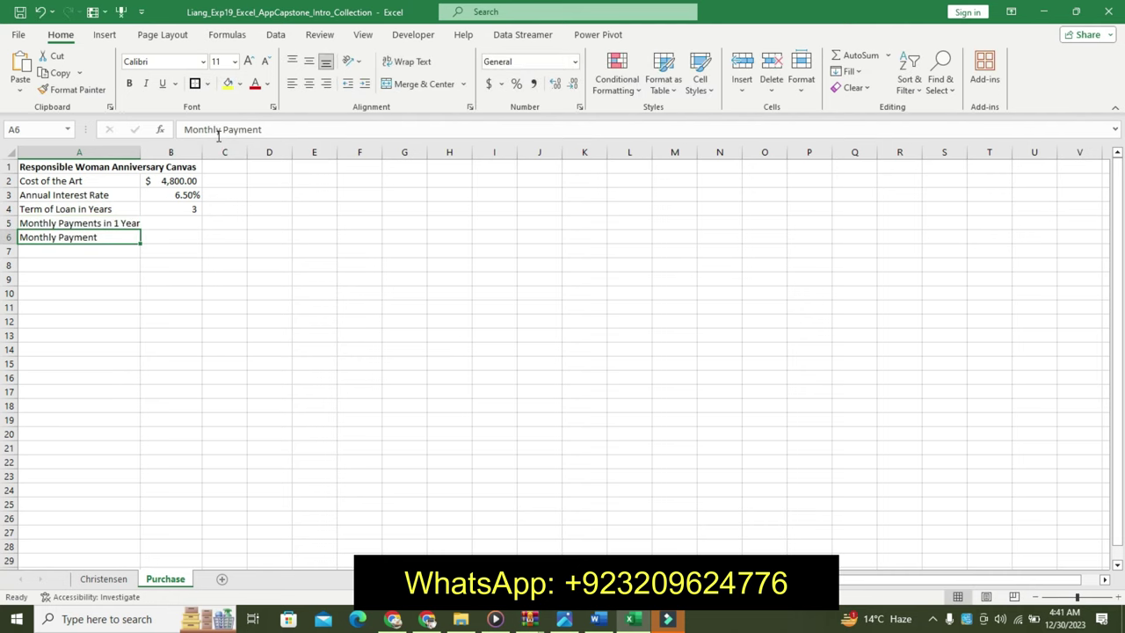
Step: Enter 12 in cell B5
click(598, 619)
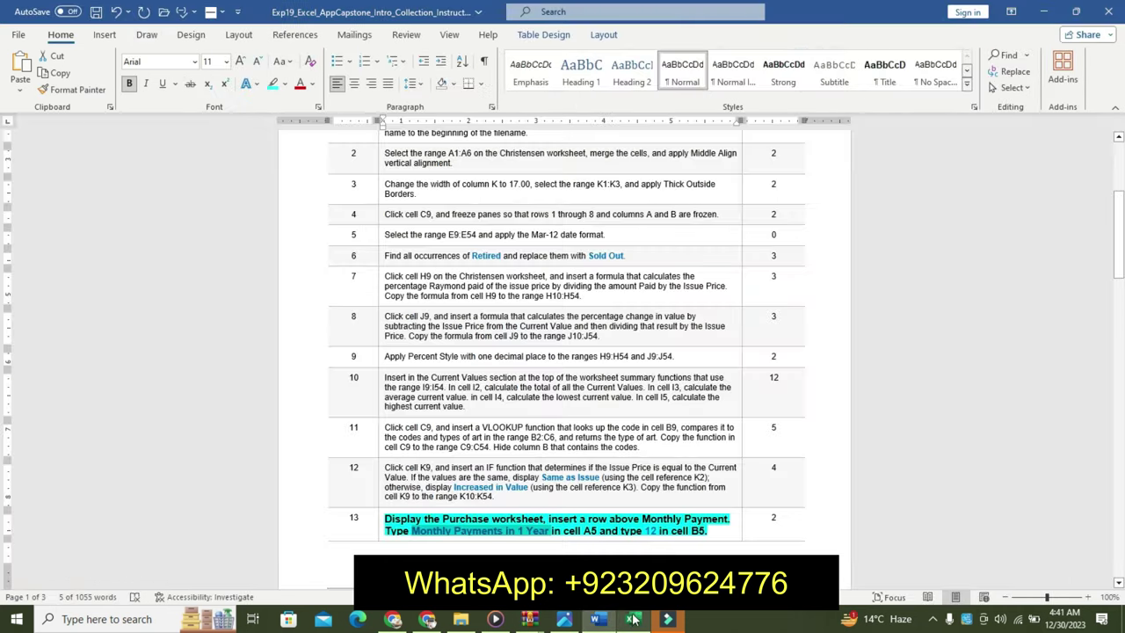
click(631, 619)
click(191, 221)
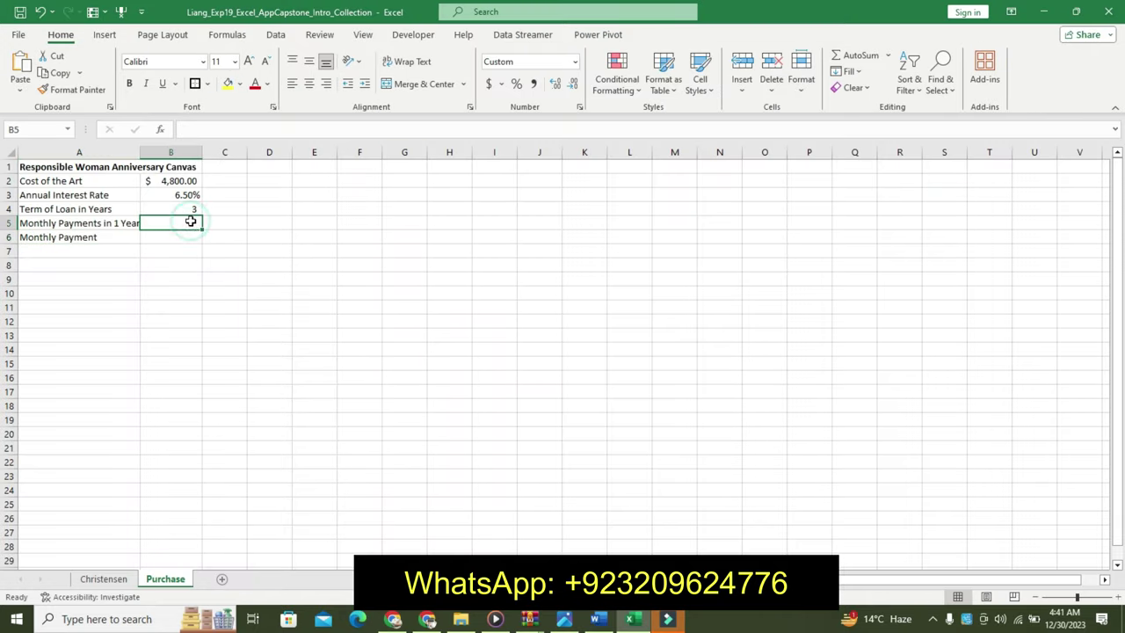
text(12)
key(Return)
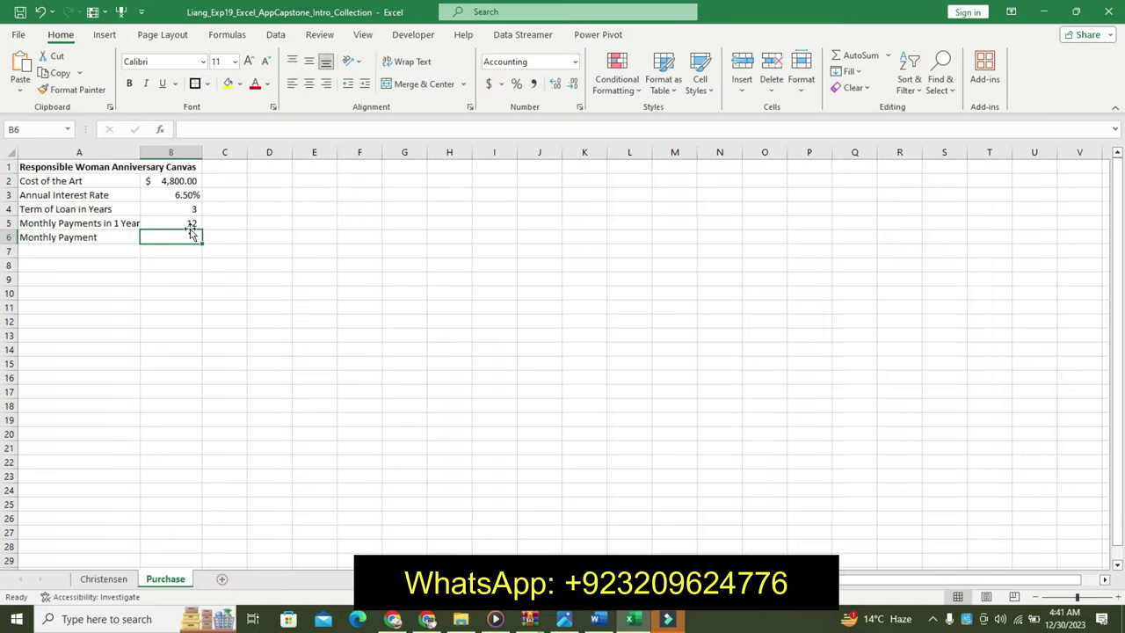
click(190, 222)
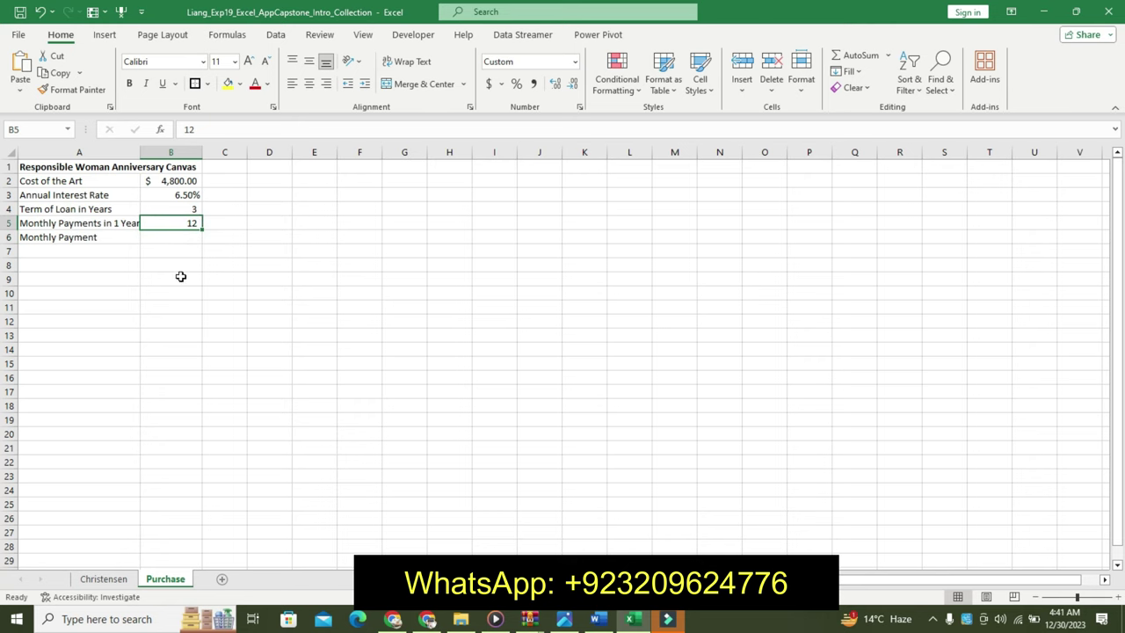
click(172, 236)
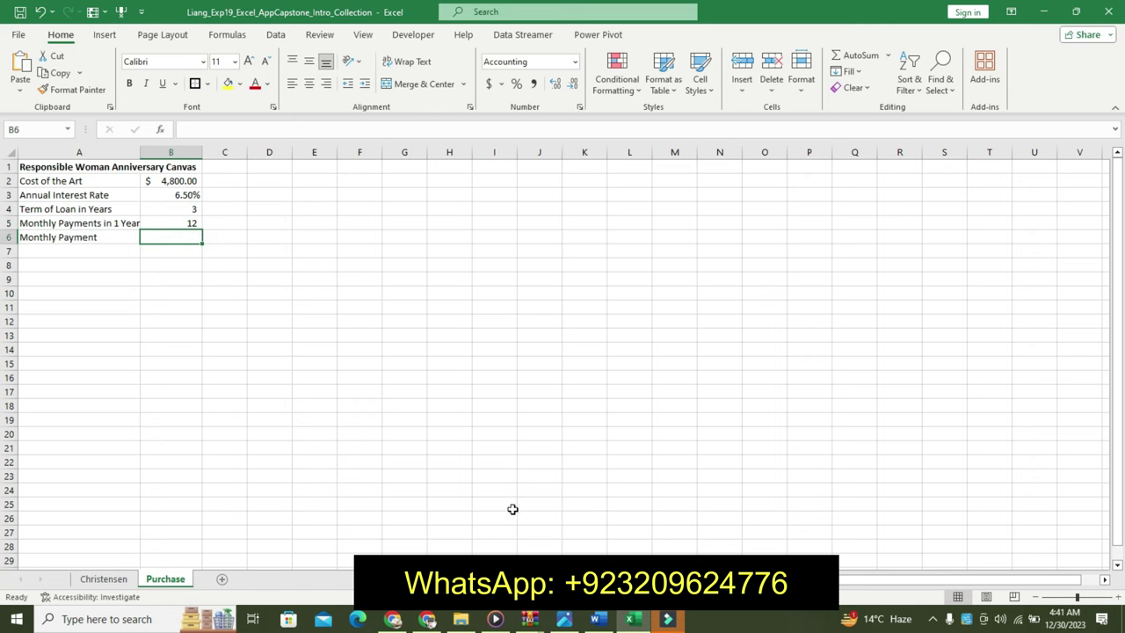
click(598, 620)
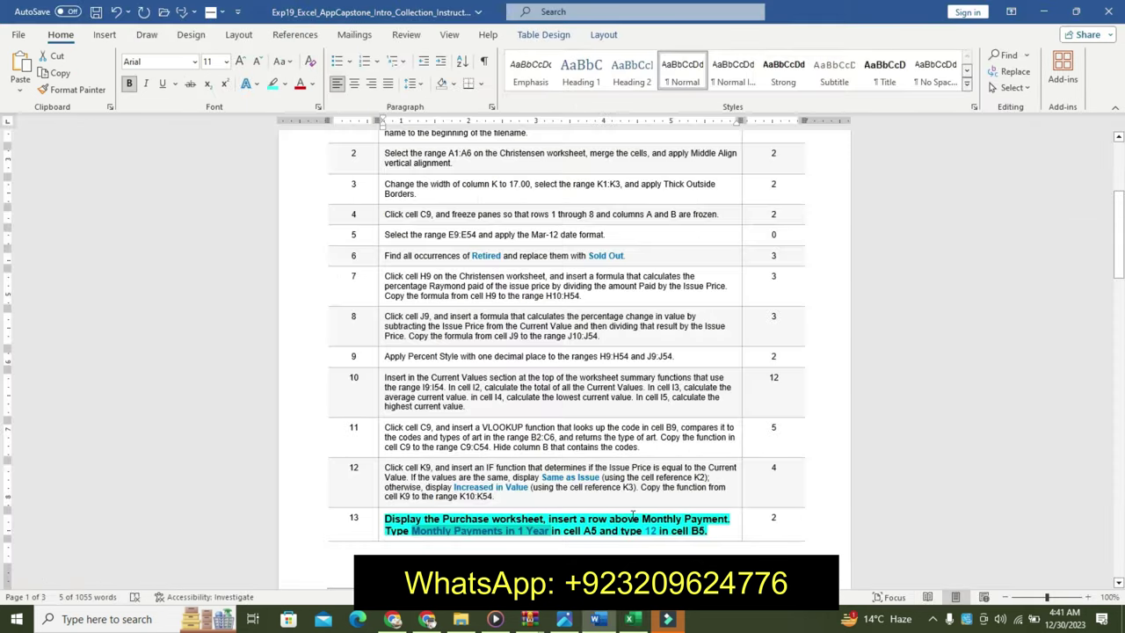
Step: Undo step 13's formatting, then make the step 14 text 11 pt, bold and cyan-highlighted
key(ctrl+z)
key(ctrl+z)
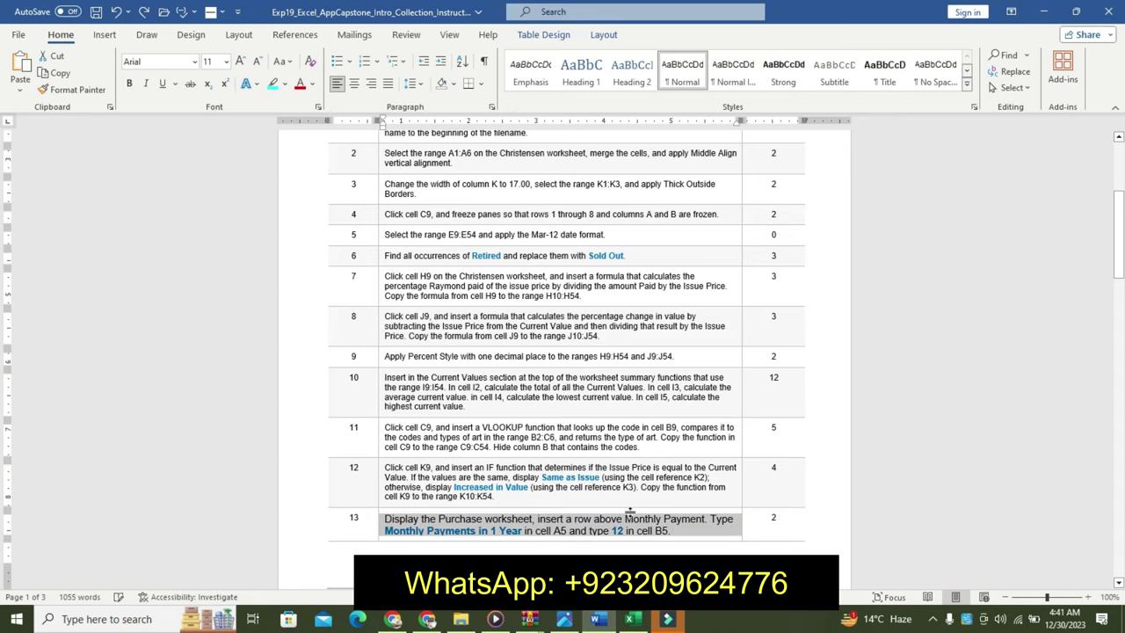
key(ctrl+z)
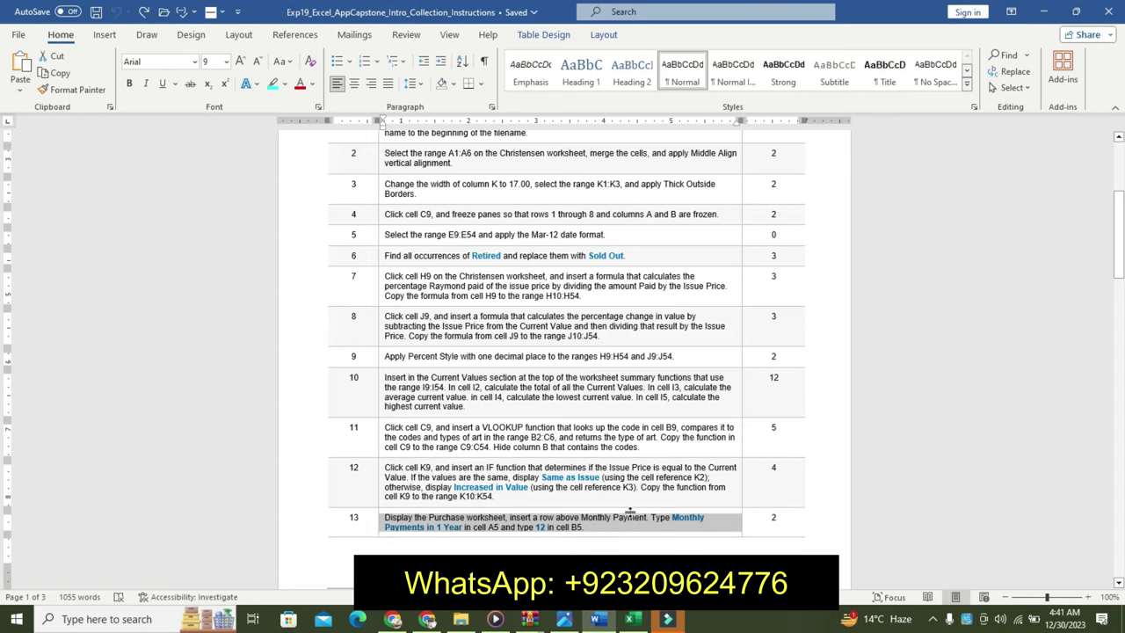
click(722, 532)
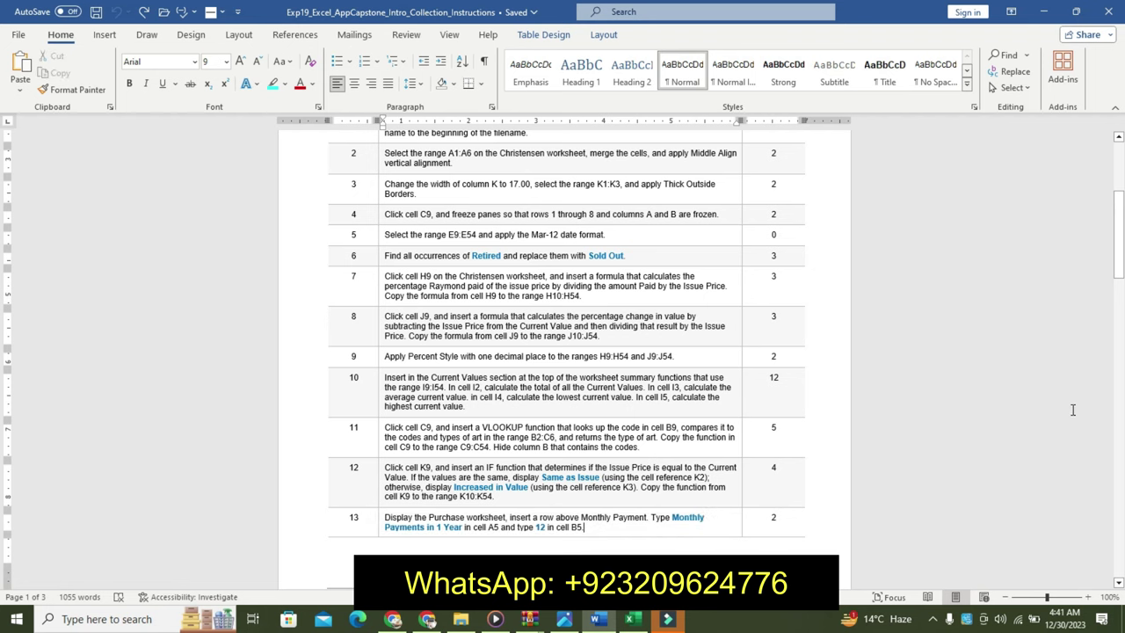
drag(1122, 208, 1122, 323)
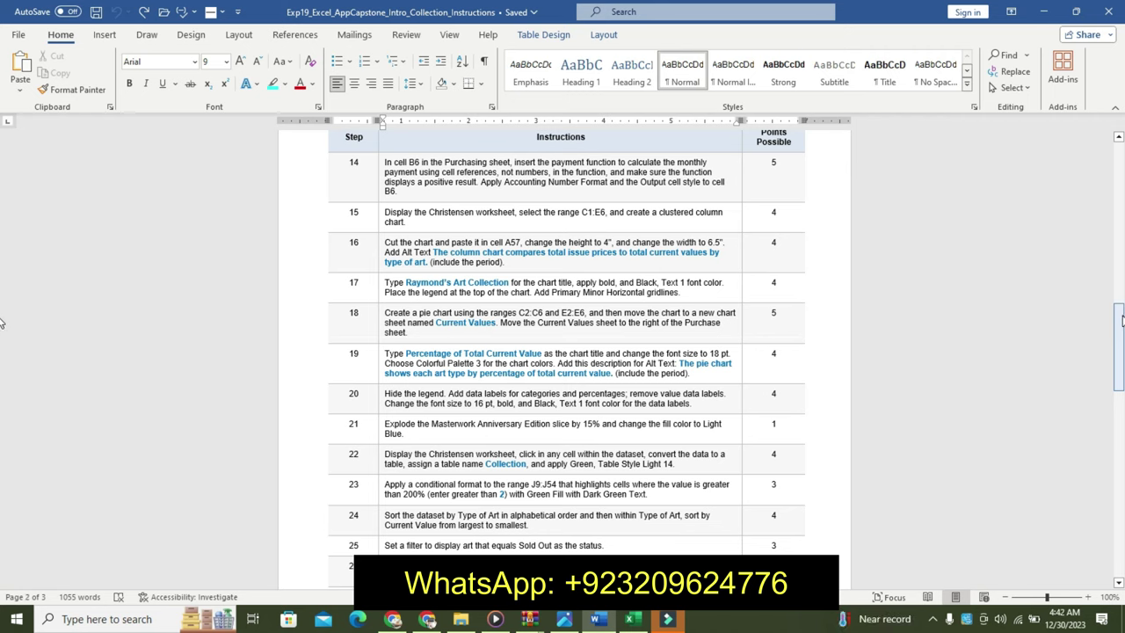
mouse_move(1120, 321)
mouse_down()
mouse_move(1118, 359)
mouse_move(1122, 324)
mouse_up()
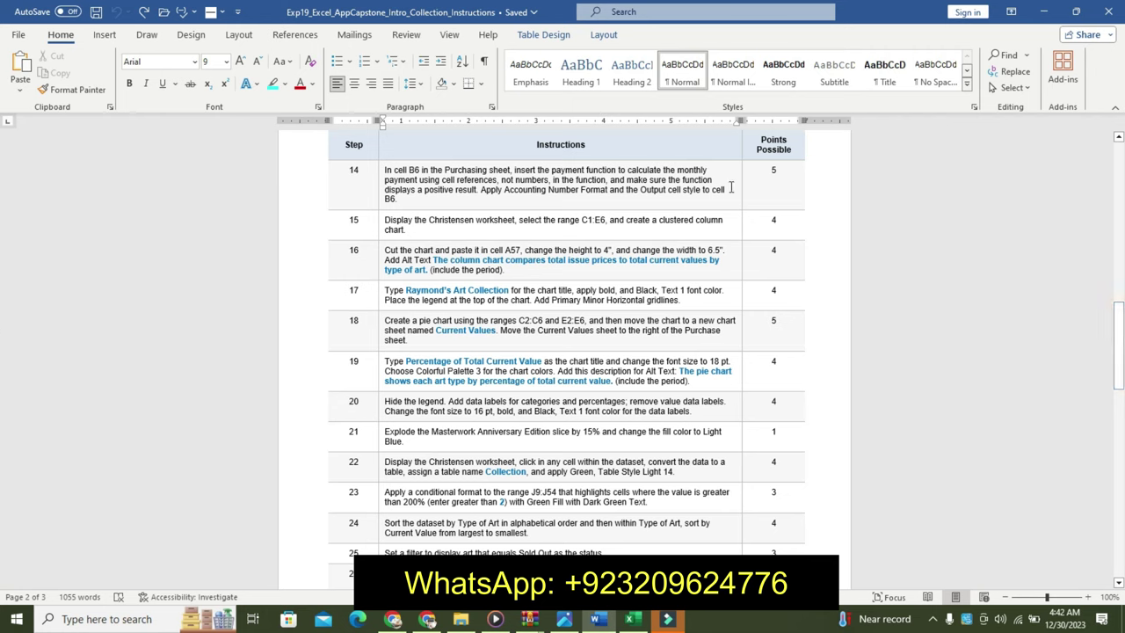
click(378, 188)
click(474, 141)
click(474, 141)
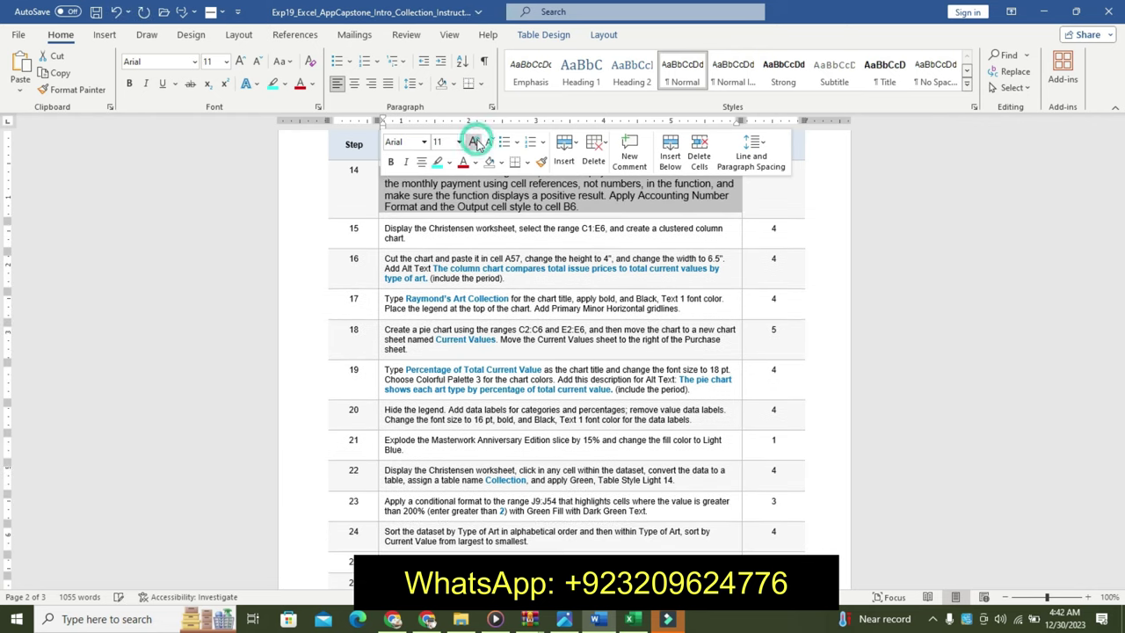
click(391, 163)
click(437, 162)
drag(388, 171, 748, 204)
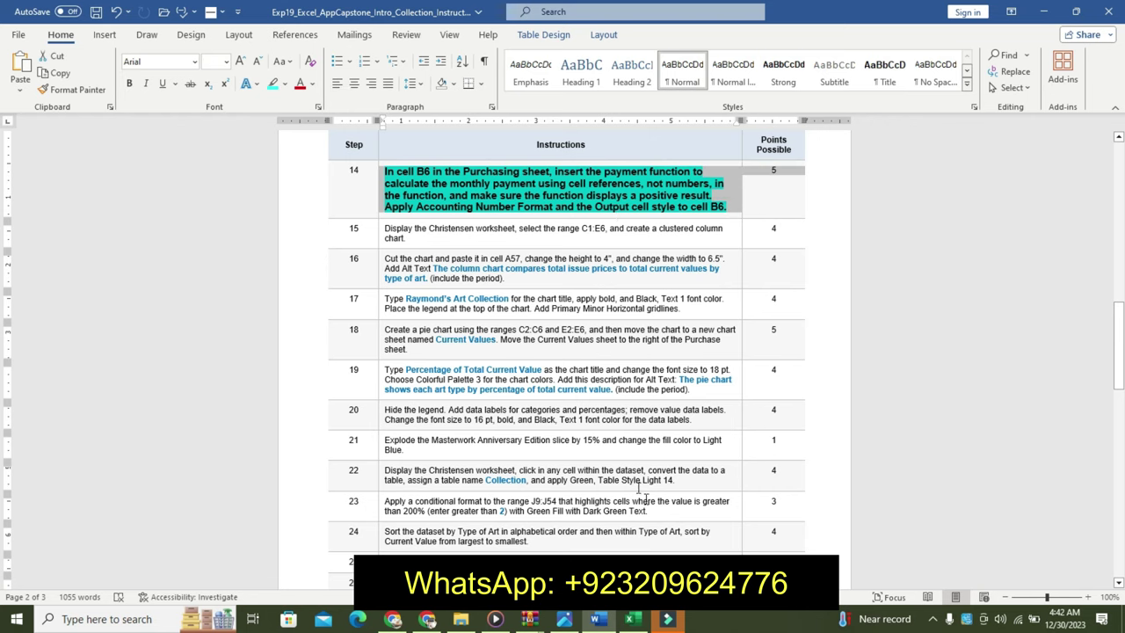
Step: Start a PMT formula in B6 with Rate B3/B5
mouse_move(643, 626)
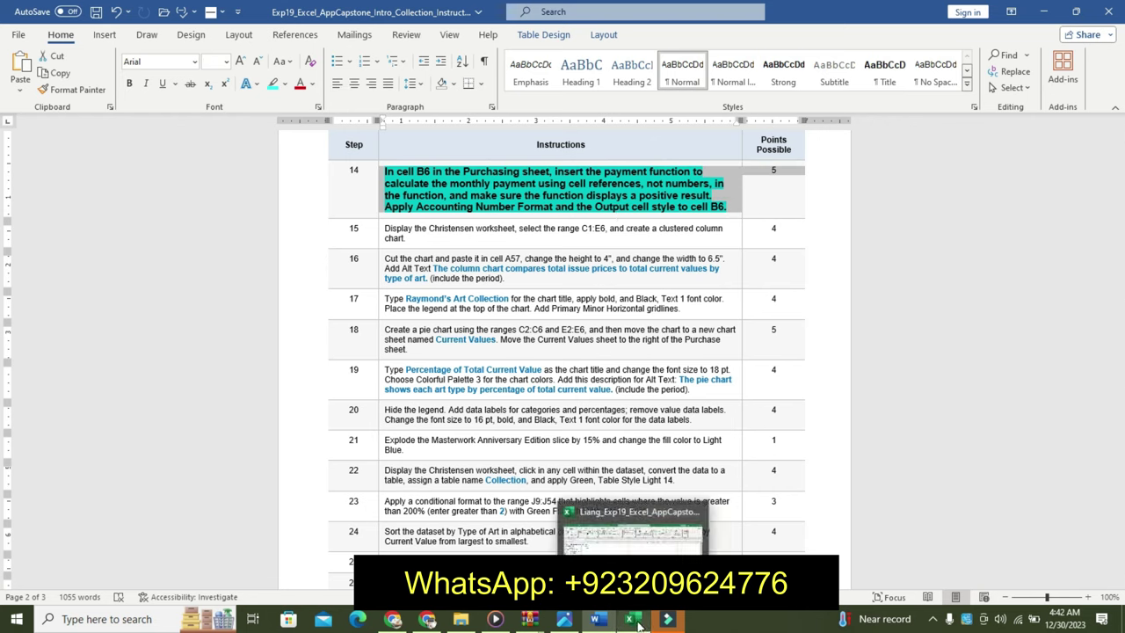
click(639, 621)
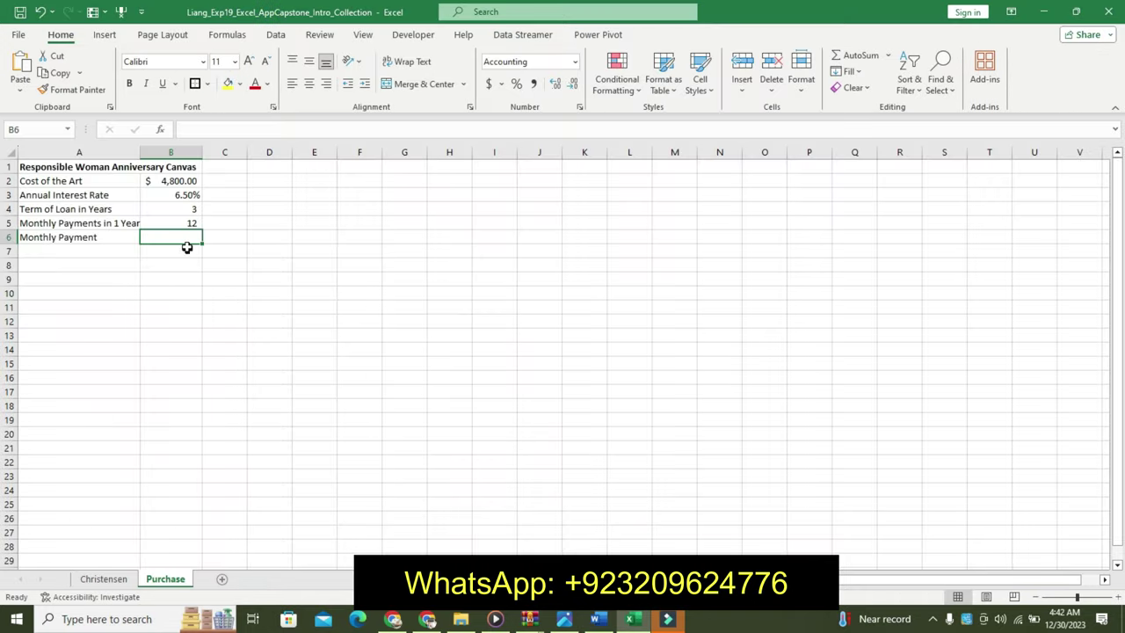
click(631, 621)
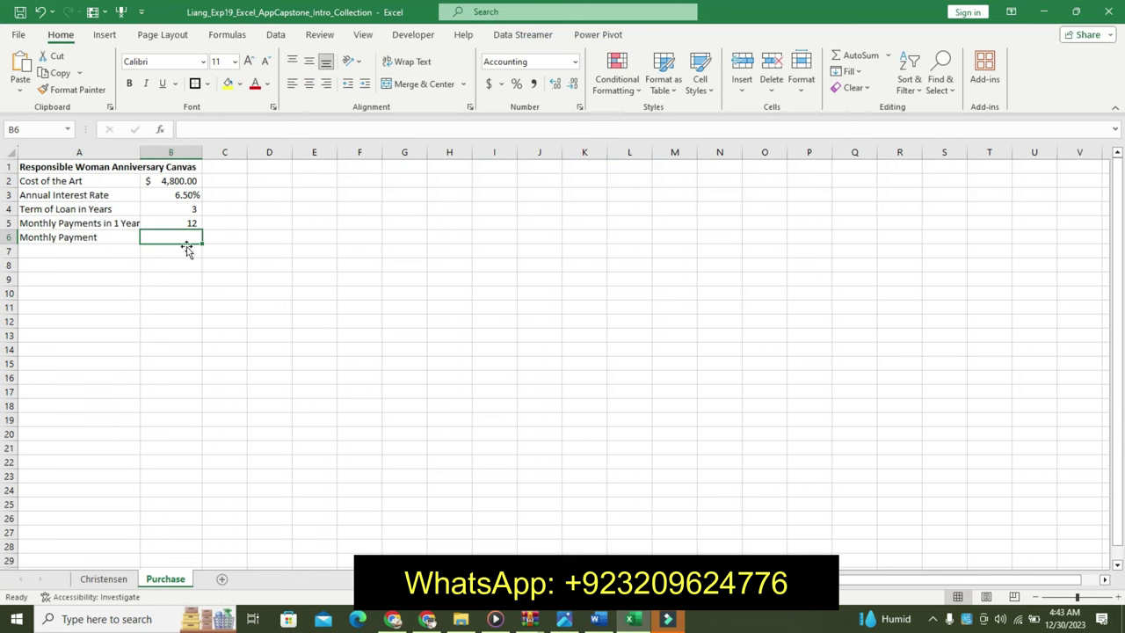
text(=)
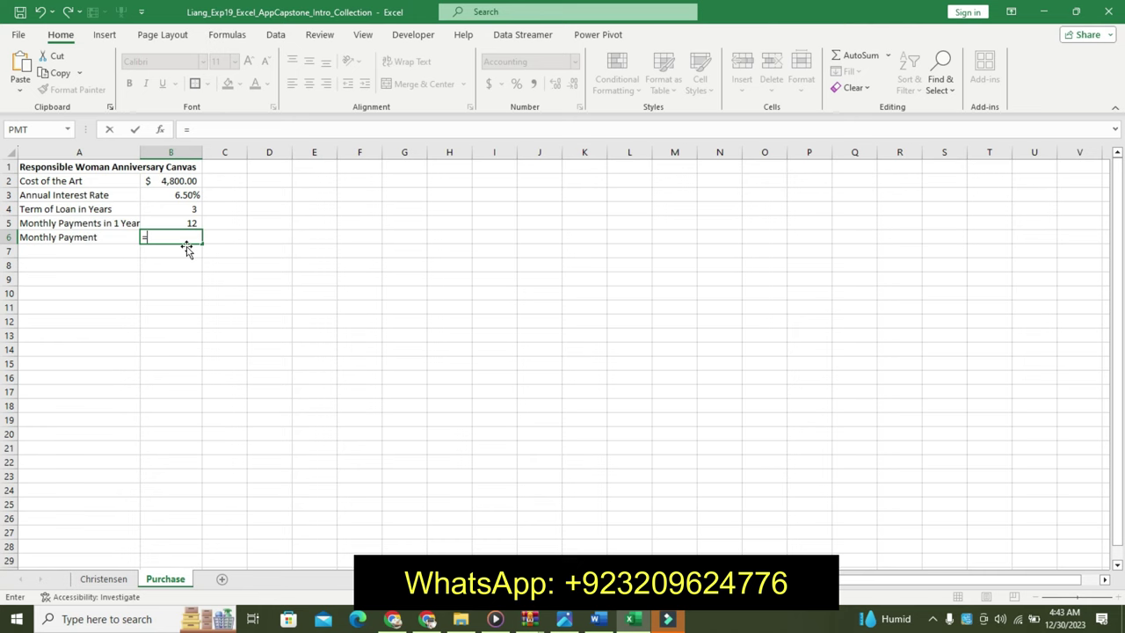
text(pmt)
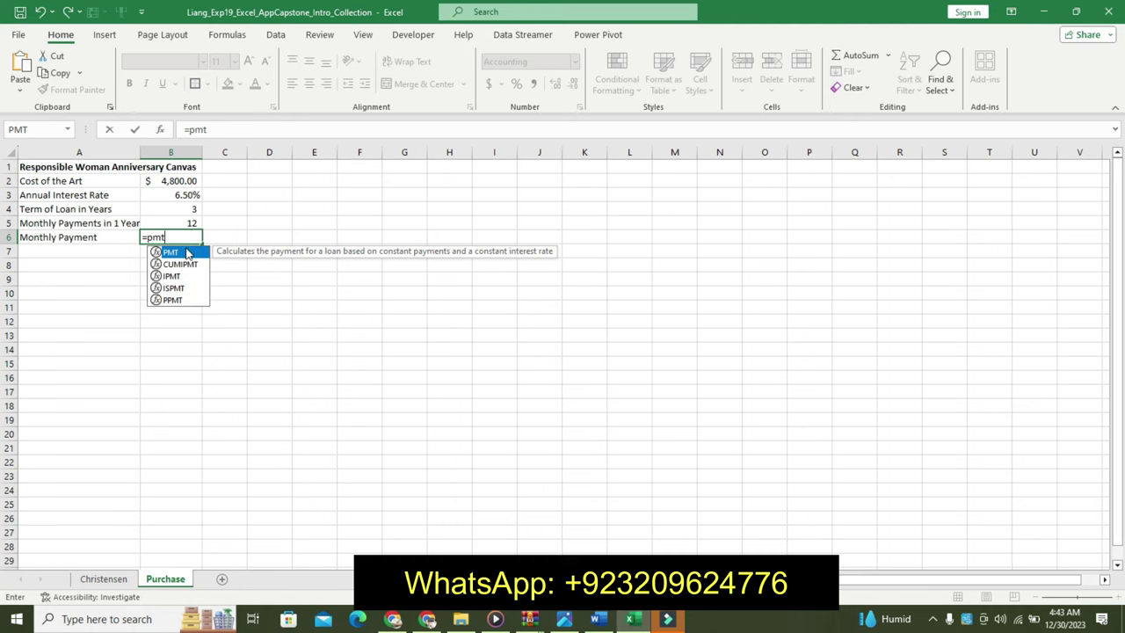
double_click(188, 255)
click(163, 130)
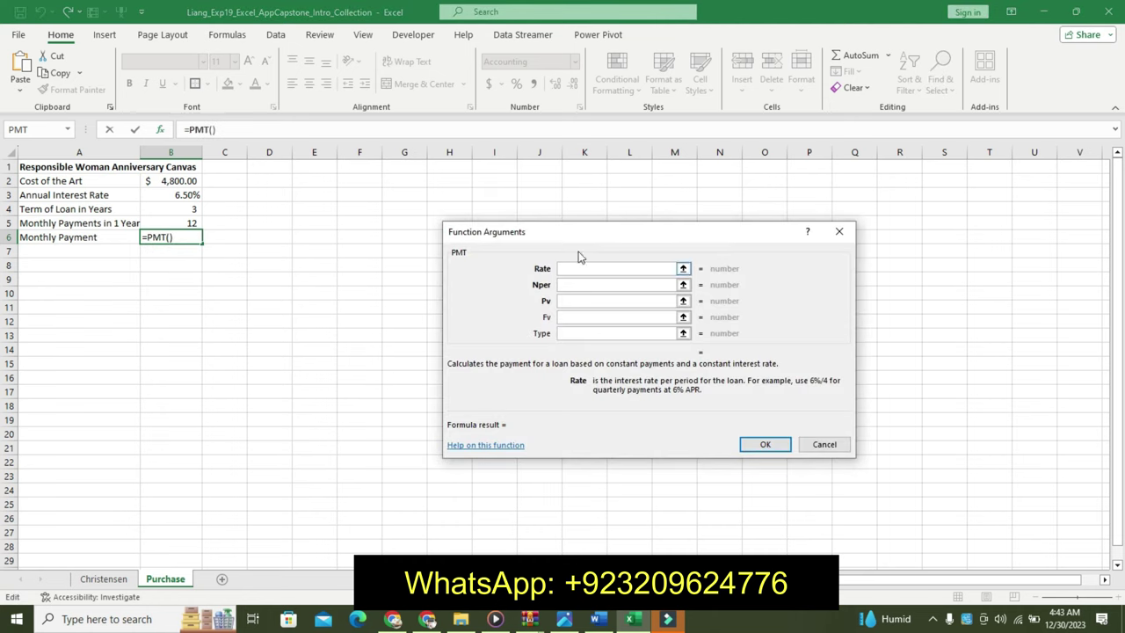
click(571, 268)
click(570, 268)
text(b3)
key(BackSpace)
key(BackSpace)
text(B3)
text(/B5)
Step: Set Nper to B4*B5 and Pv to -B2, giving a $147.12 payment
click(580, 285)
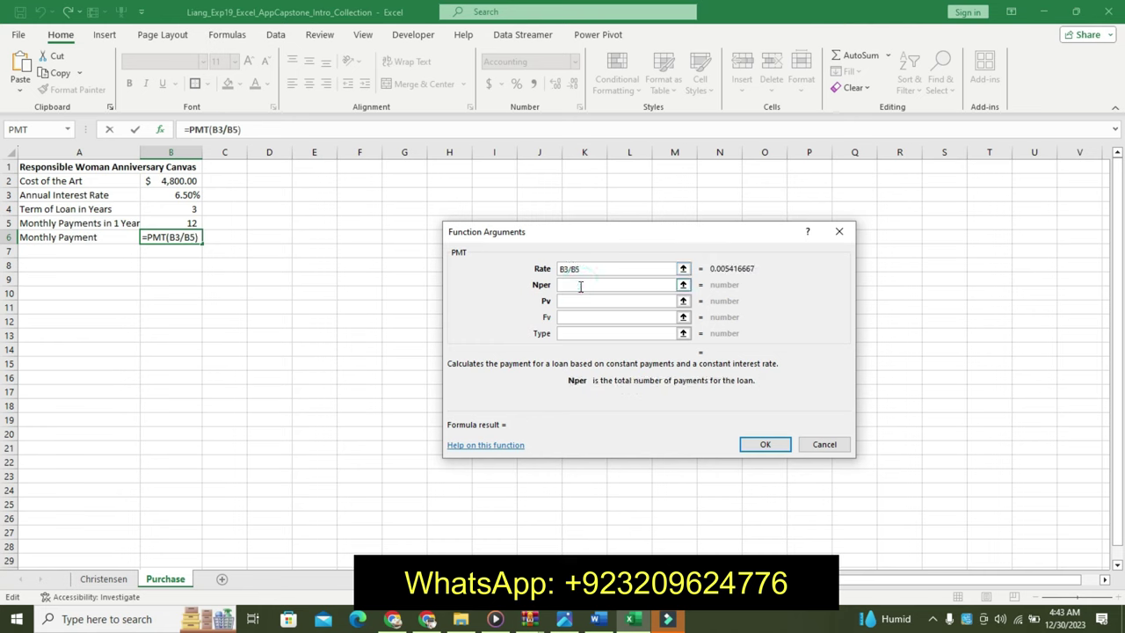
text(B)
text(4)
text(*)
text(B5)
click(572, 302)
text(-B5)
key(BackSpace)
text(2)
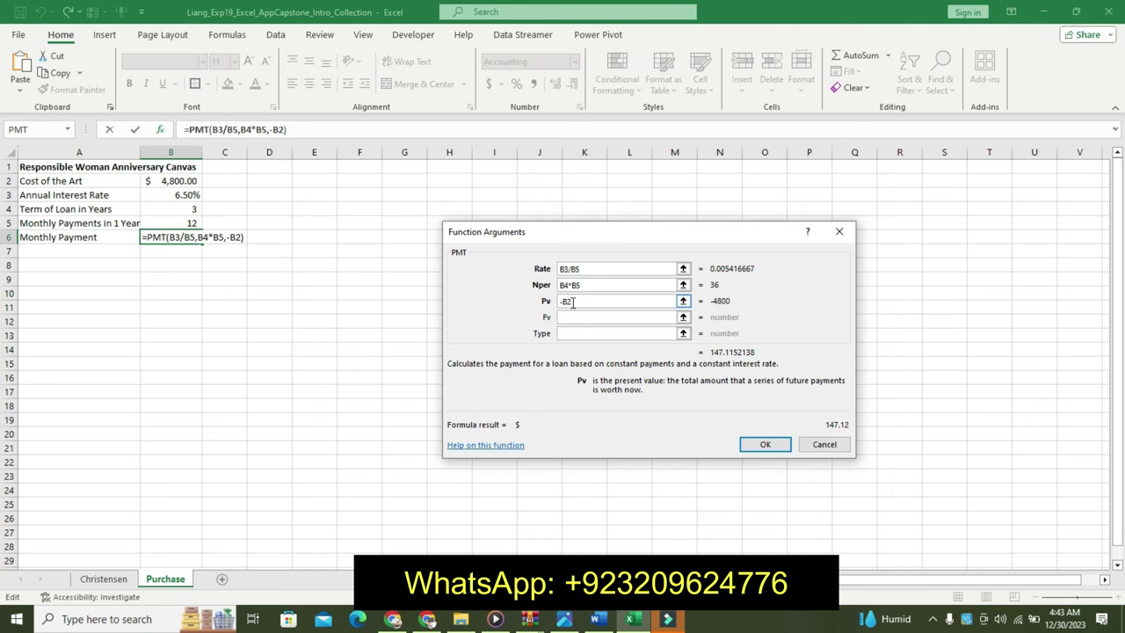
click(764, 447)
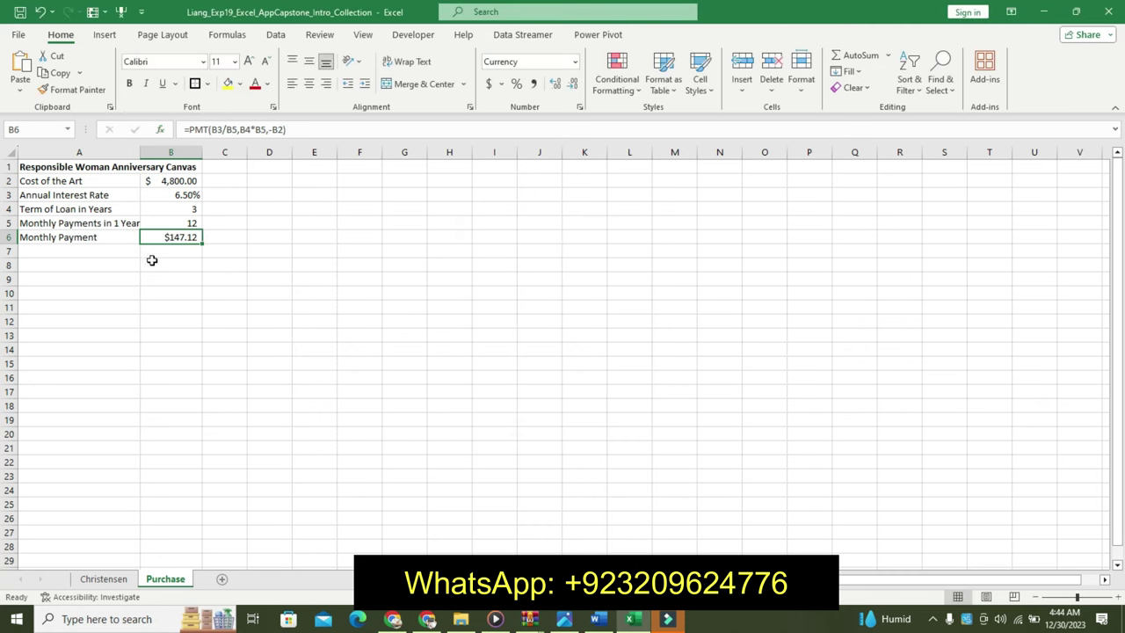
Step: Apply the Accounting number format to the Monthly Payment in B6
click(596, 620)
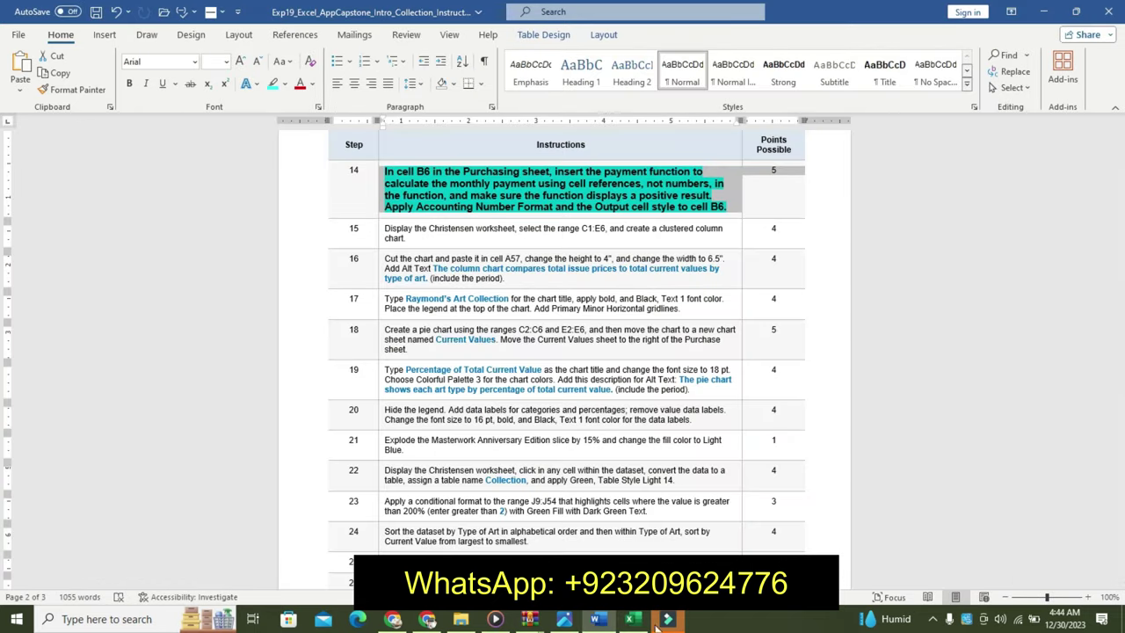
click(633, 621)
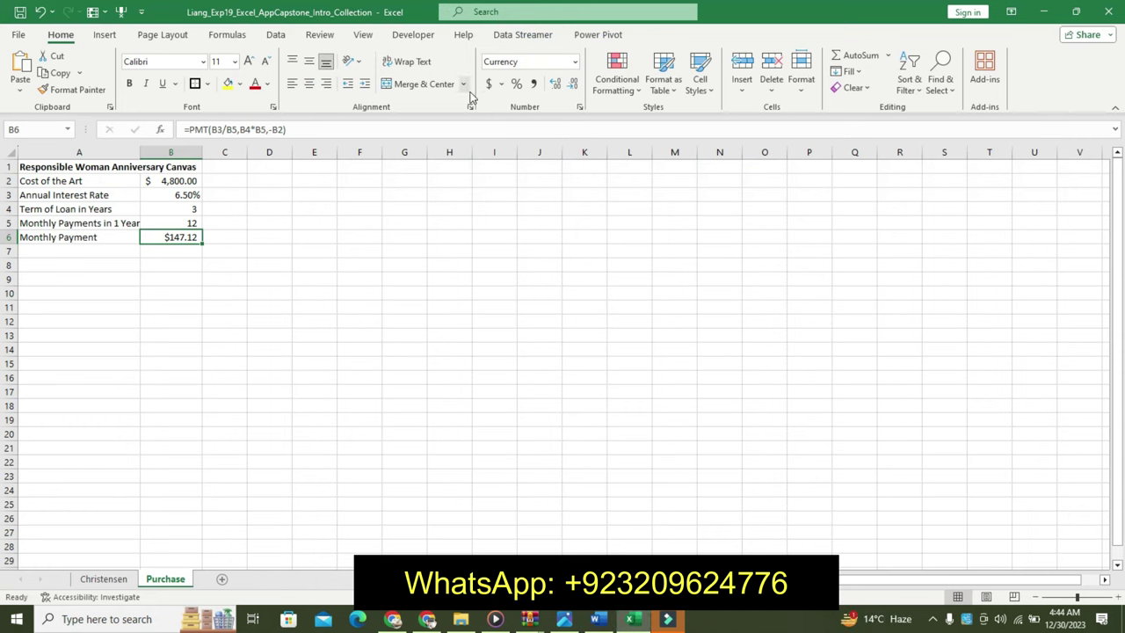
click(488, 88)
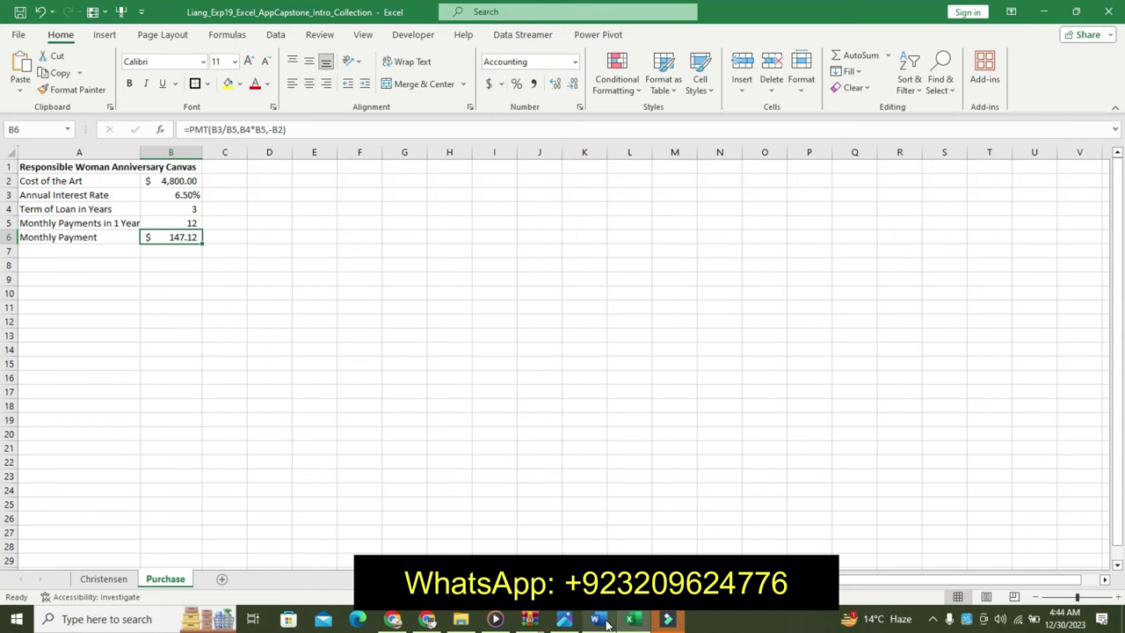
click(631, 621)
Step: Give B6 the Output cell style, then go back to the Word instructions
mouse_move(629, 622)
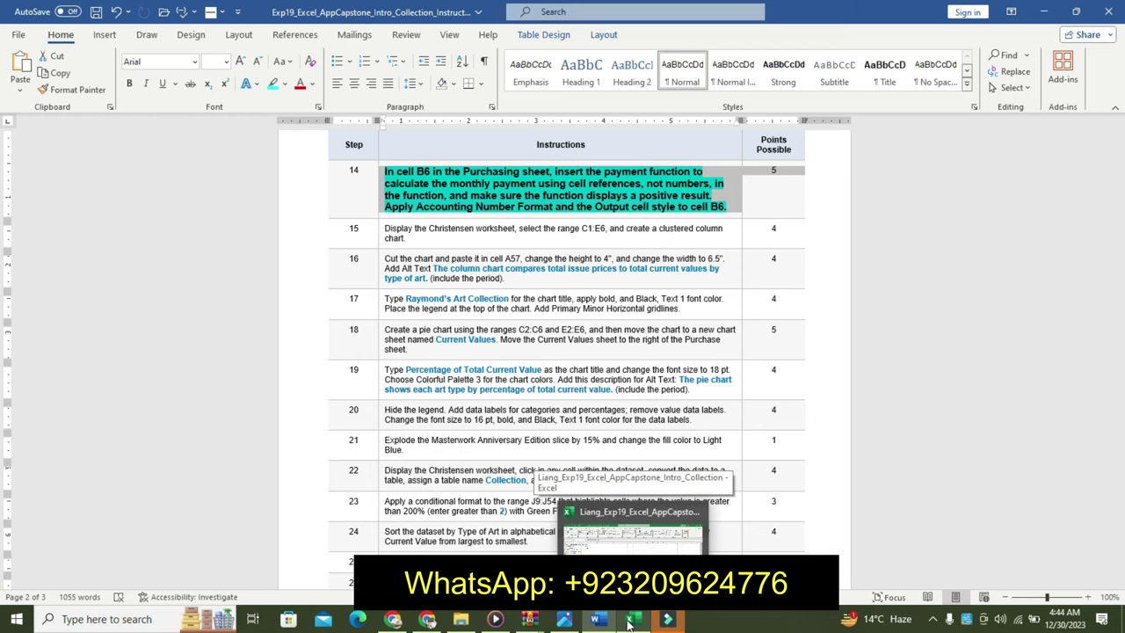
click(629, 621)
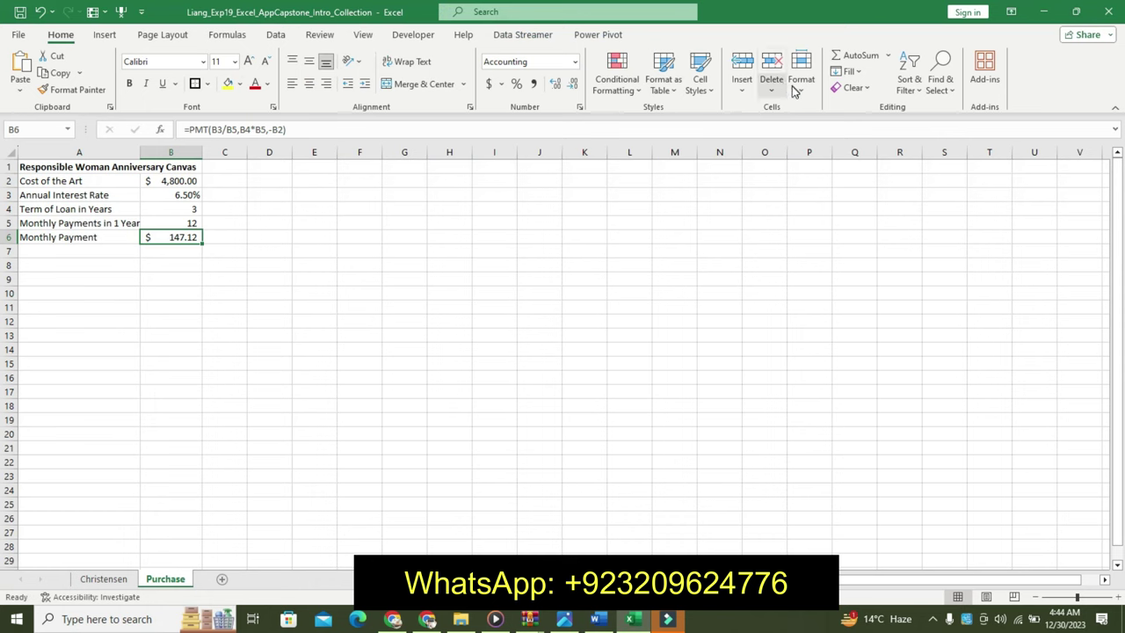
click(801, 77)
click(741, 86)
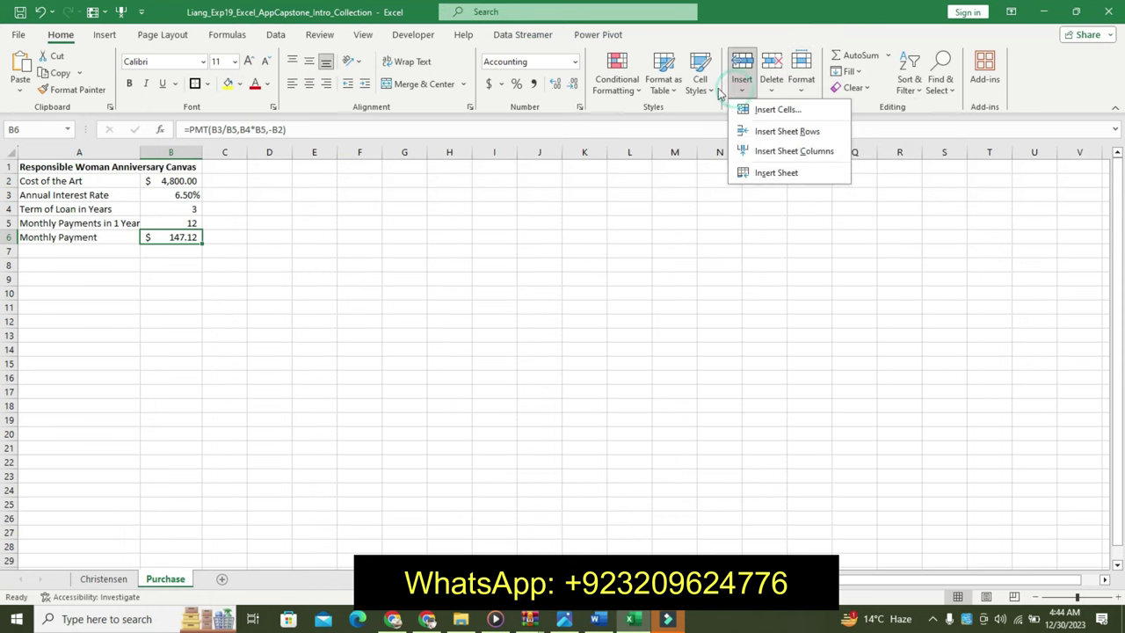
click(695, 79)
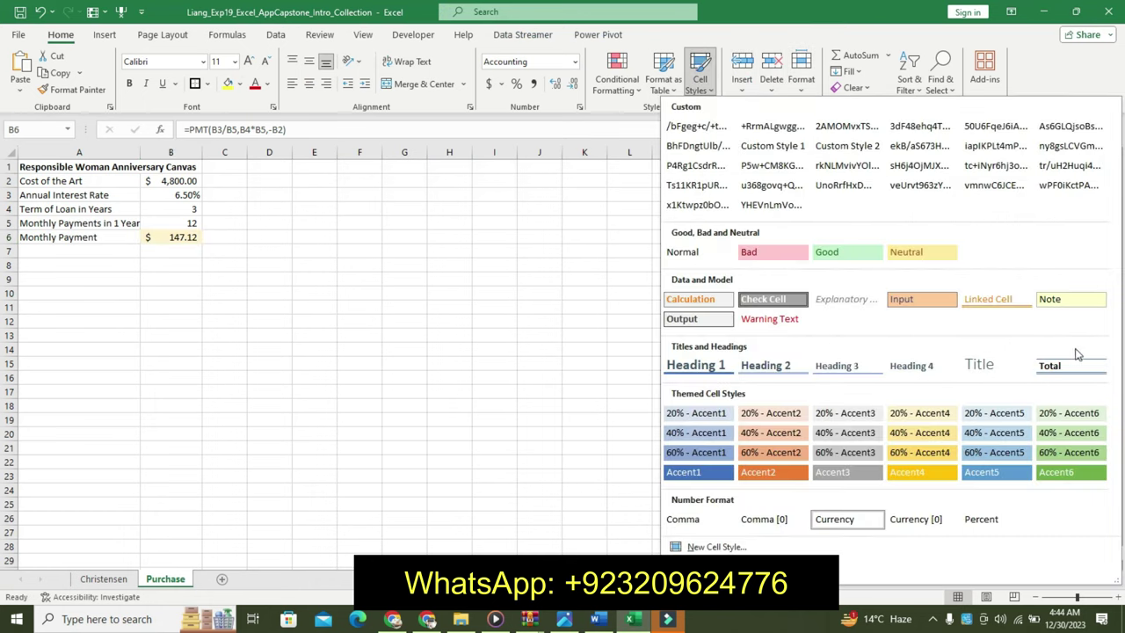
click(711, 320)
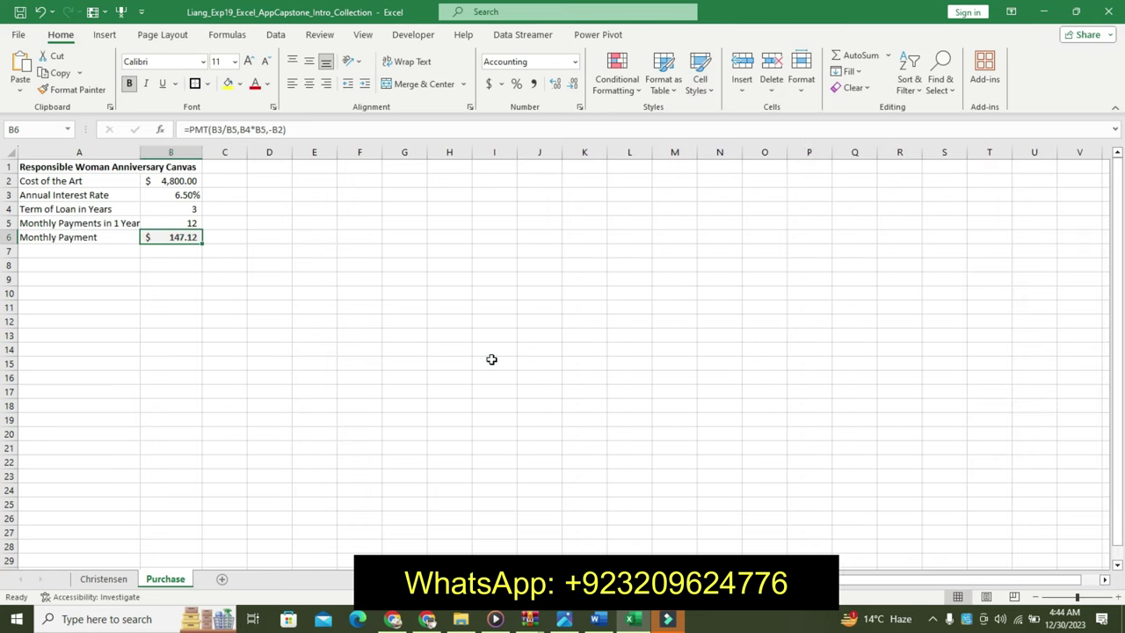
click(493, 360)
drag(1119, 253, 1119, 250)
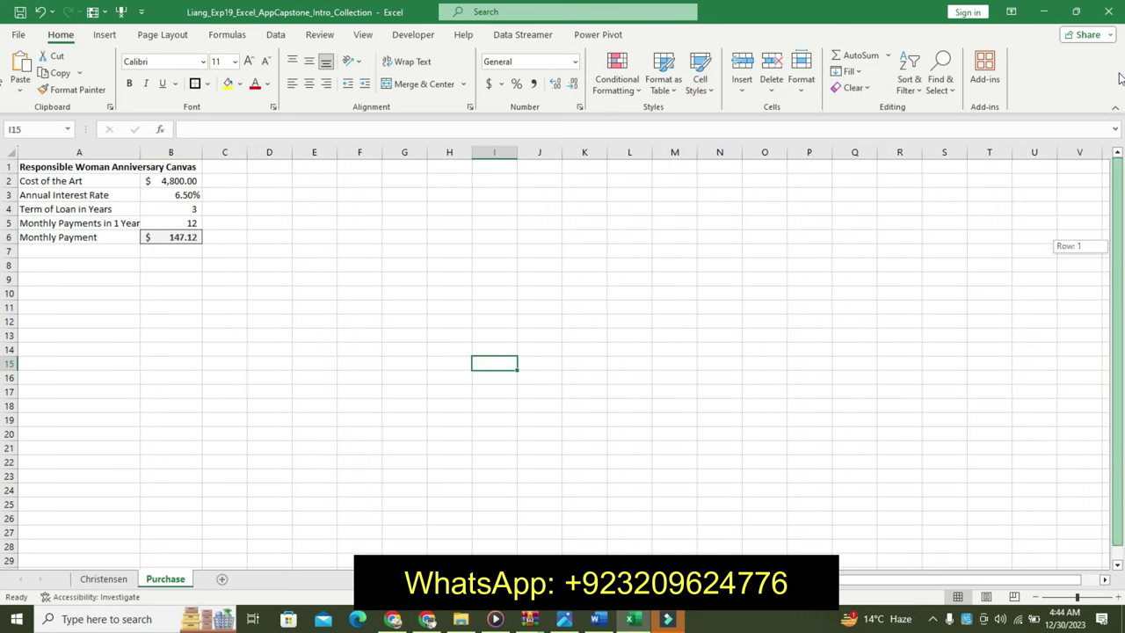
click(695, 227)
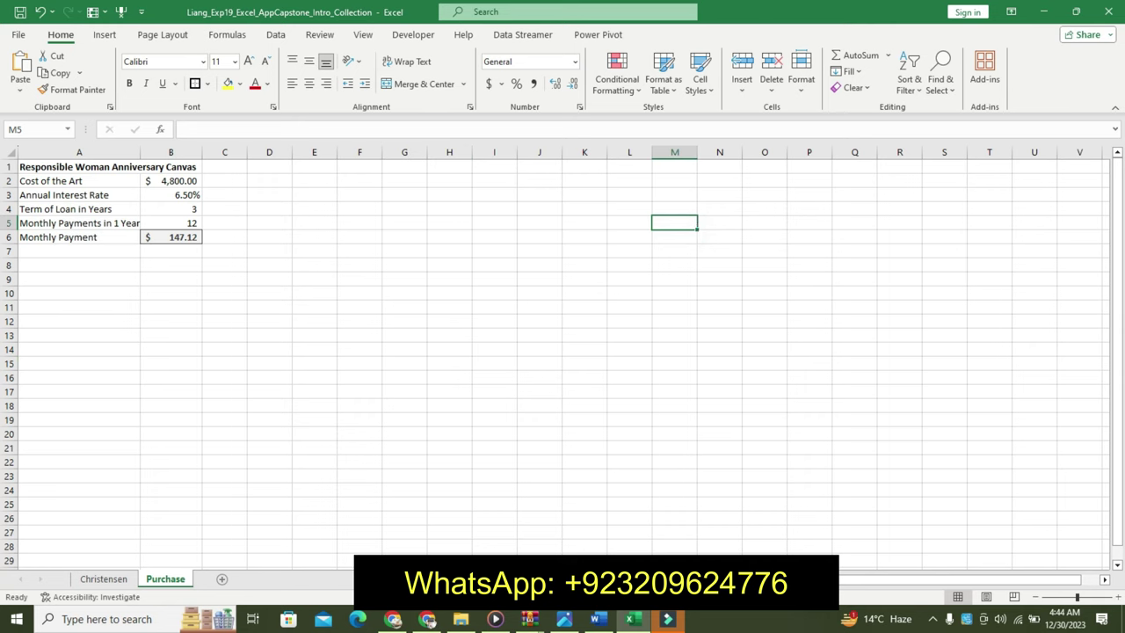
click(598, 620)
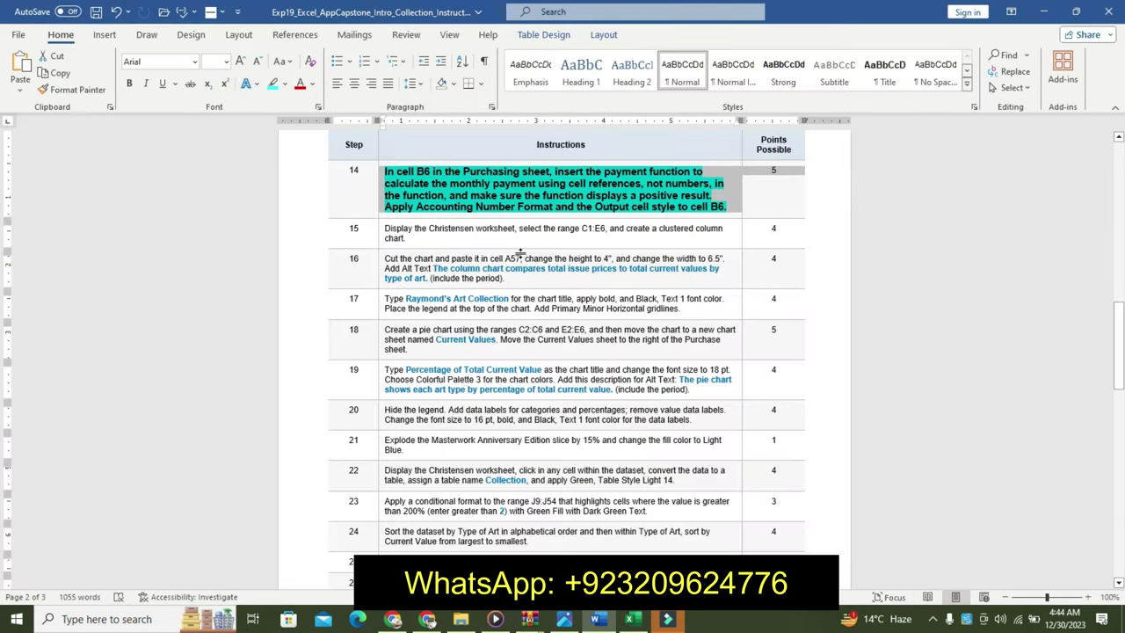
Step: Revert step 14 to plain text and make step 15 11 pt, bold, with cyan highlight
key(ctrl+z)
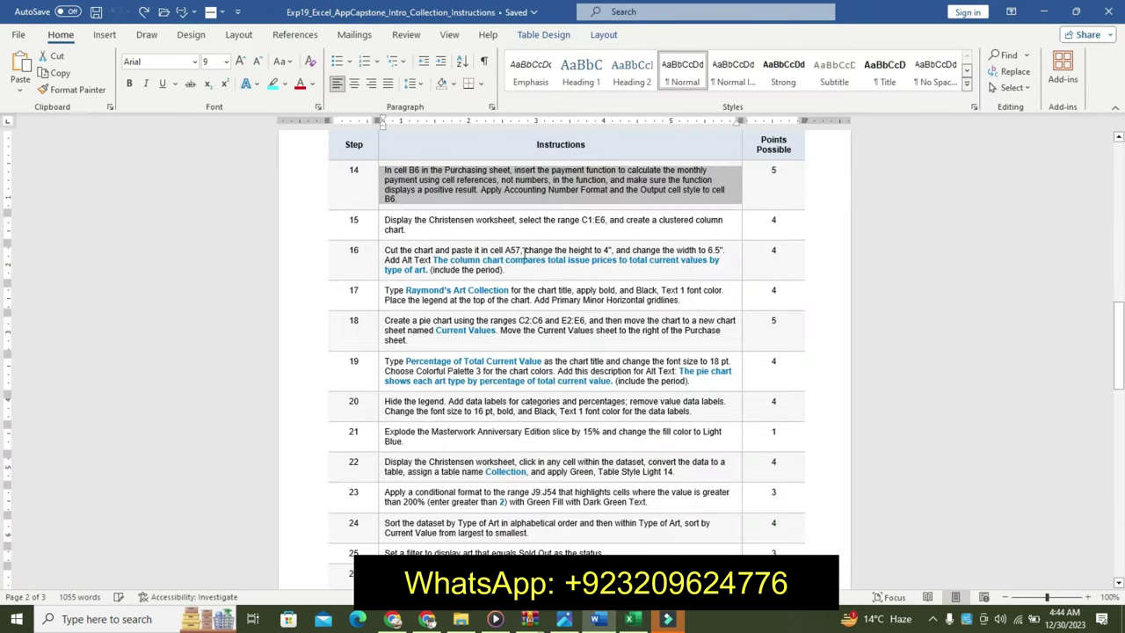
click(549, 251)
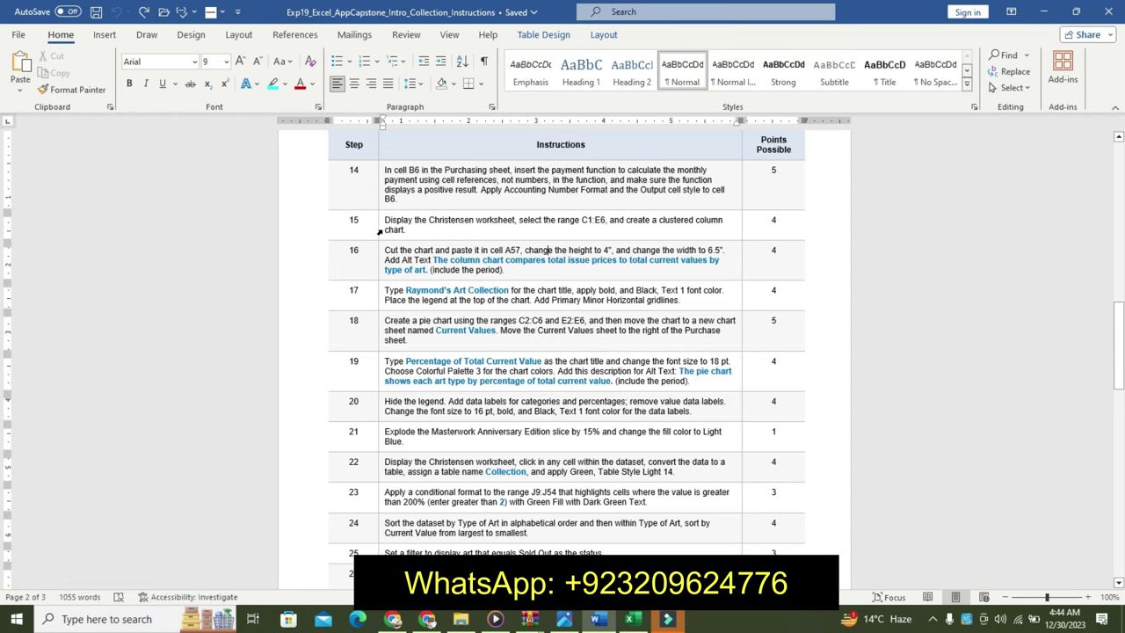
click(379, 231)
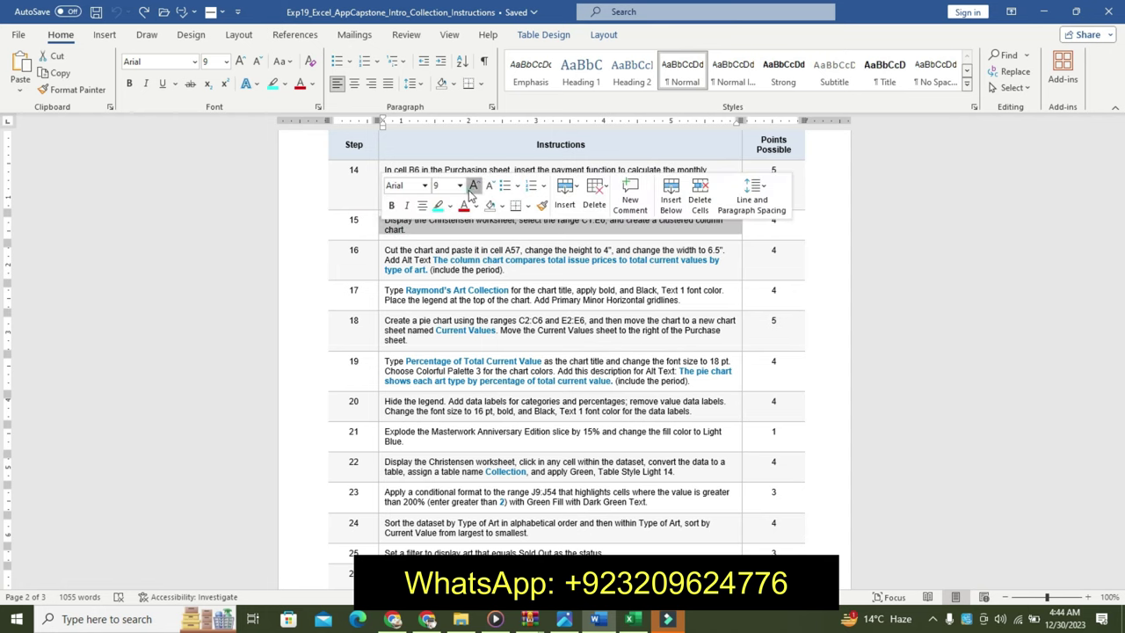
click(473, 186)
click(473, 186)
click(391, 205)
click(437, 205)
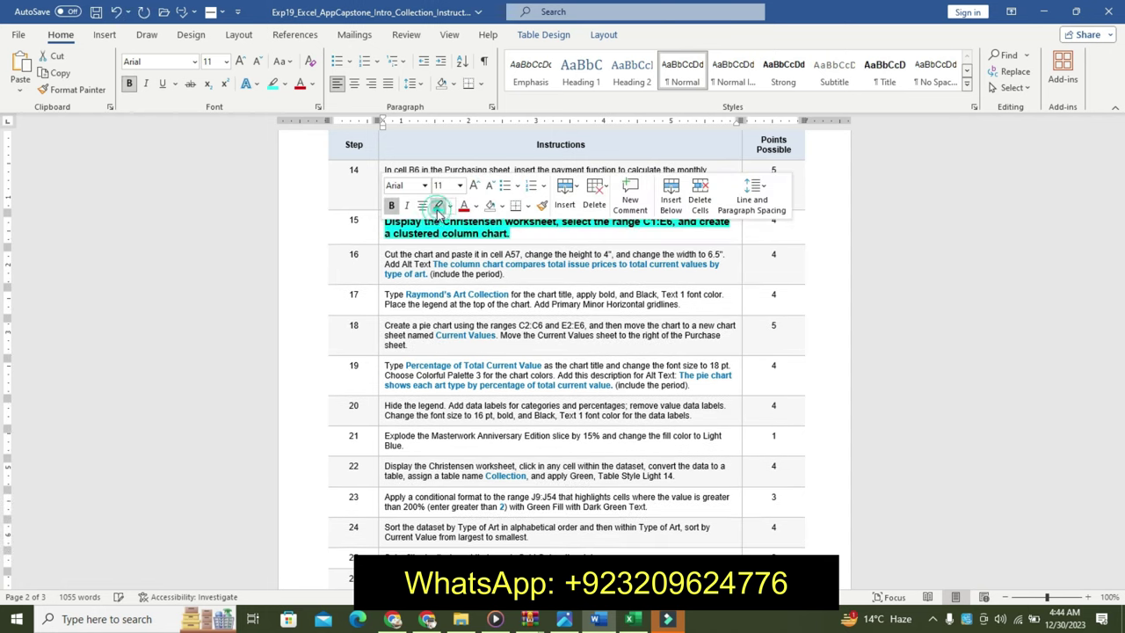
click(420, 233)
Step: Note the C1:E6 range in step 15 and bring up Excel's Christensen sheet
drag(642, 223, 672, 223)
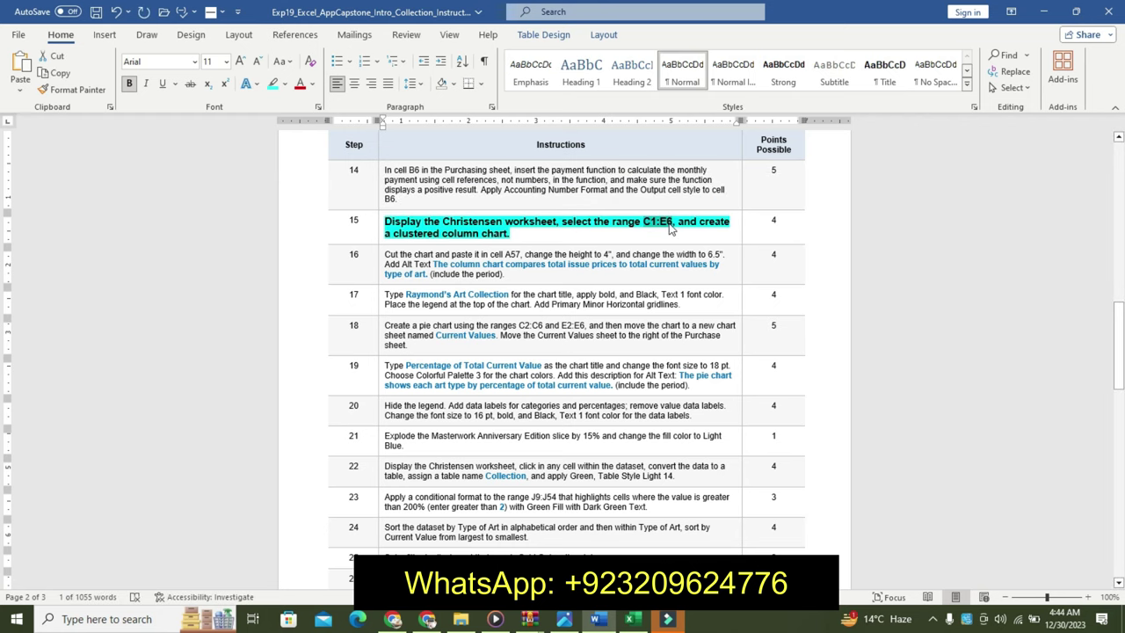
click(585, 236)
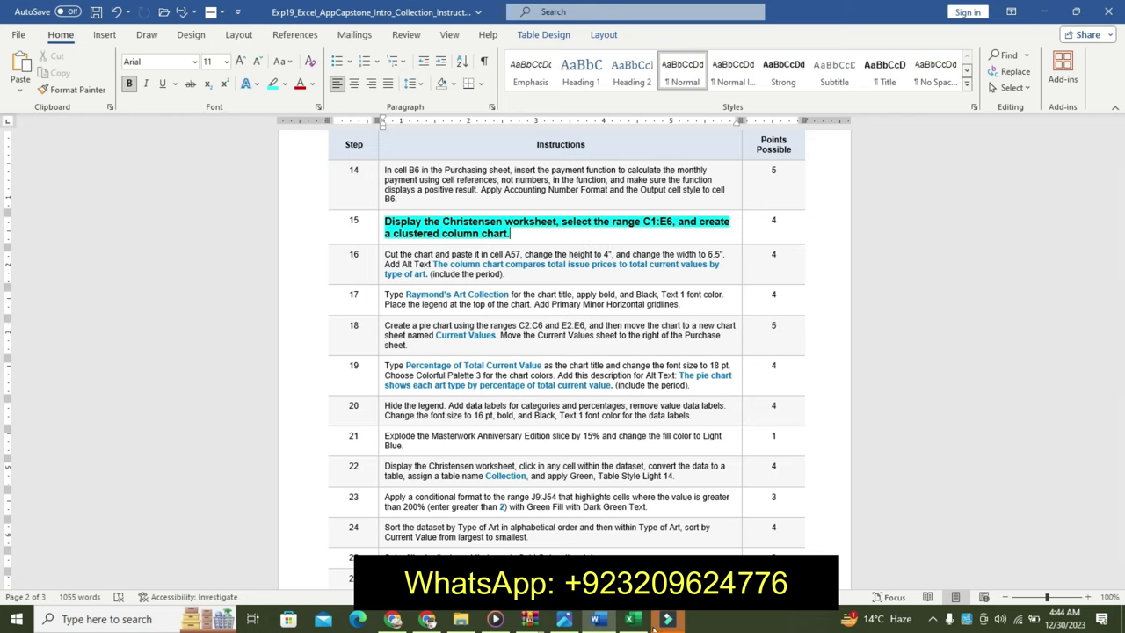
click(633, 621)
click(101, 580)
click(26, 129)
Step: Select C1:E6 via the Name Box and insert a Clustered Column chart, then return to Word
text(C1:E6)
key(Return)
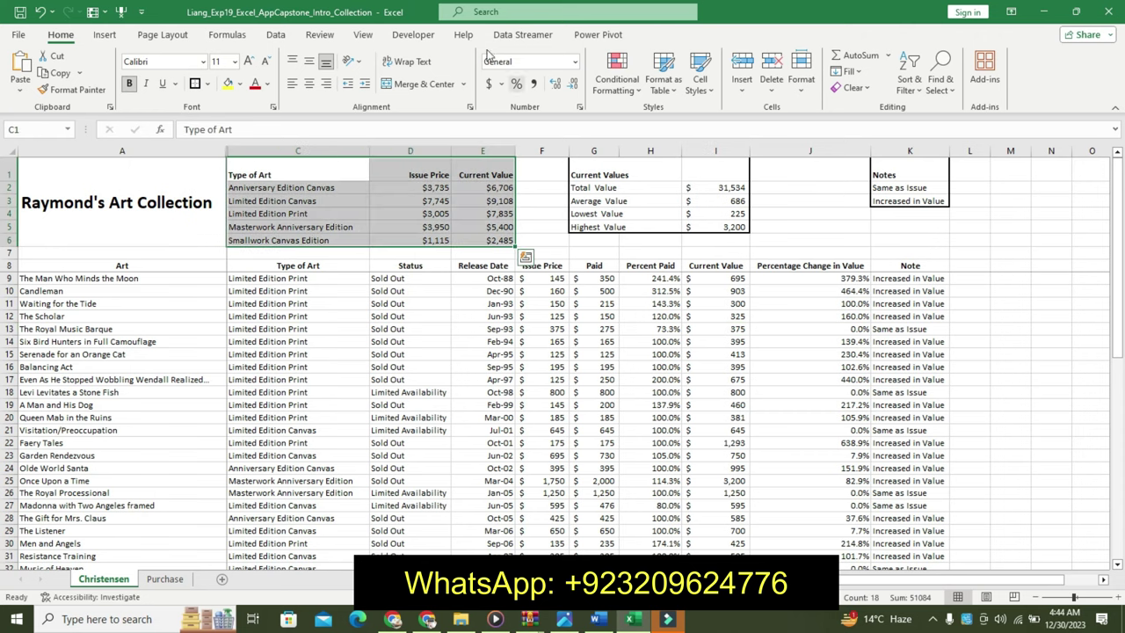
click(106, 35)
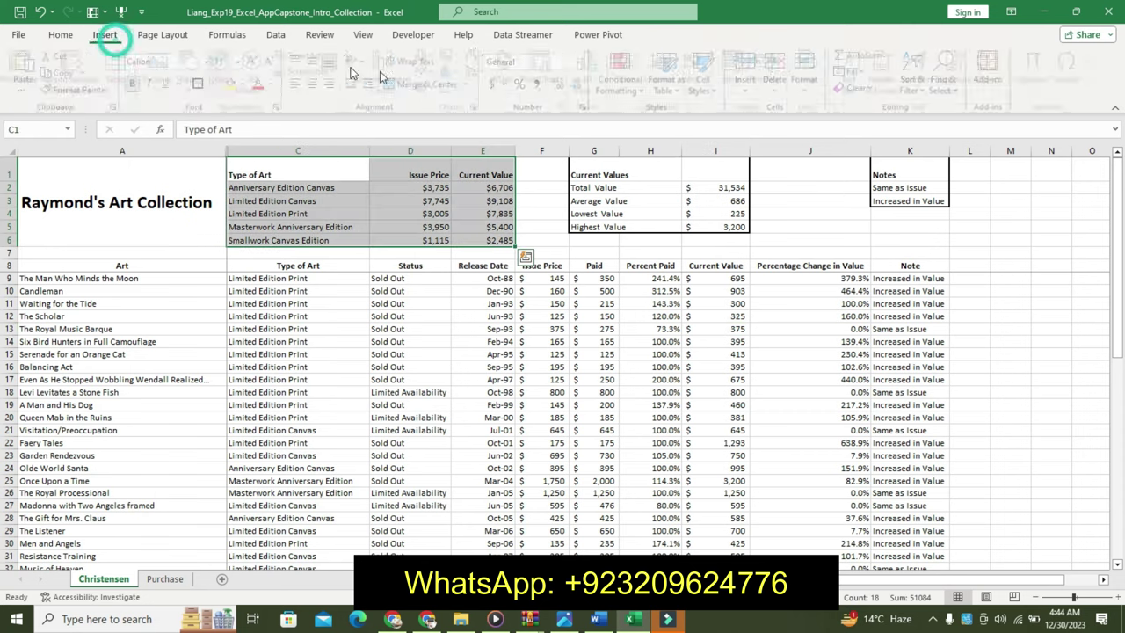
click(406, 75)
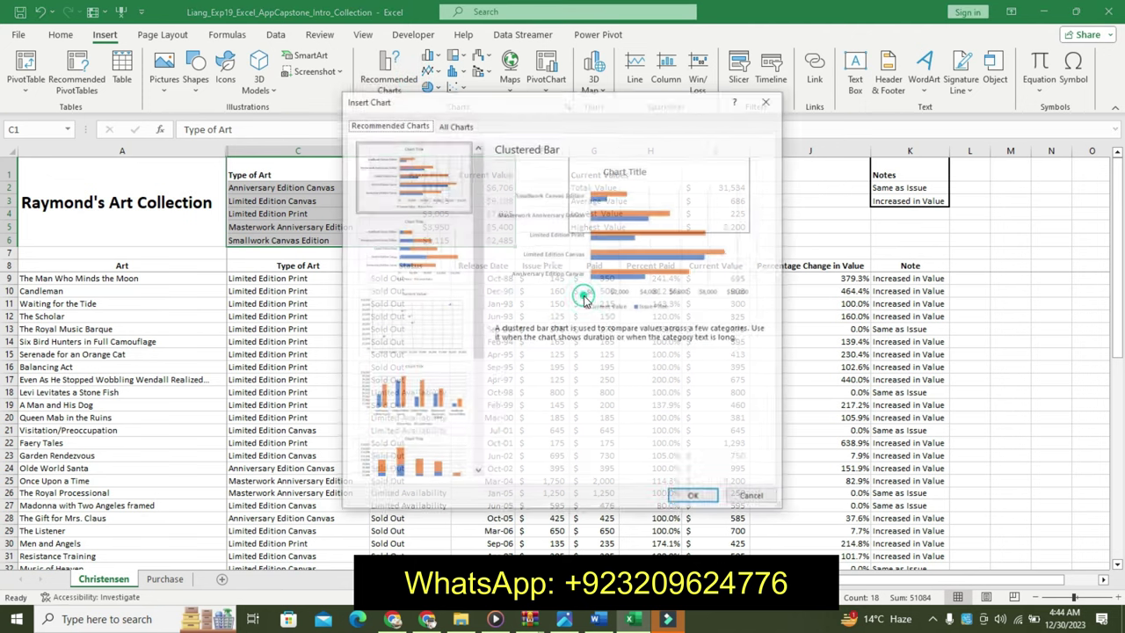
click(457, 124)
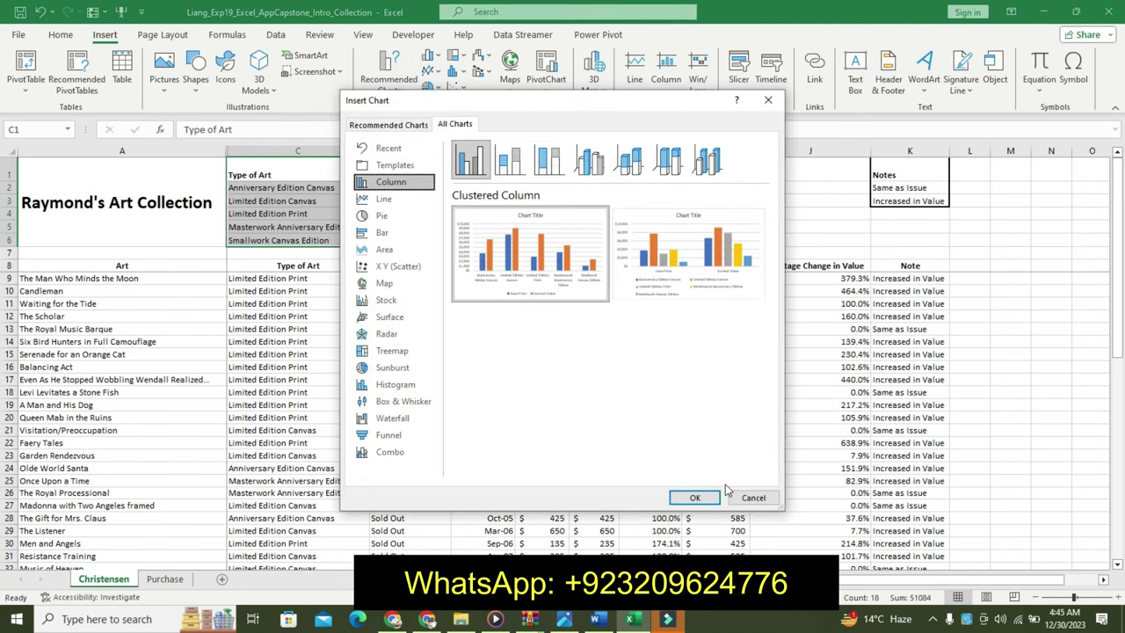
click(699, 497)
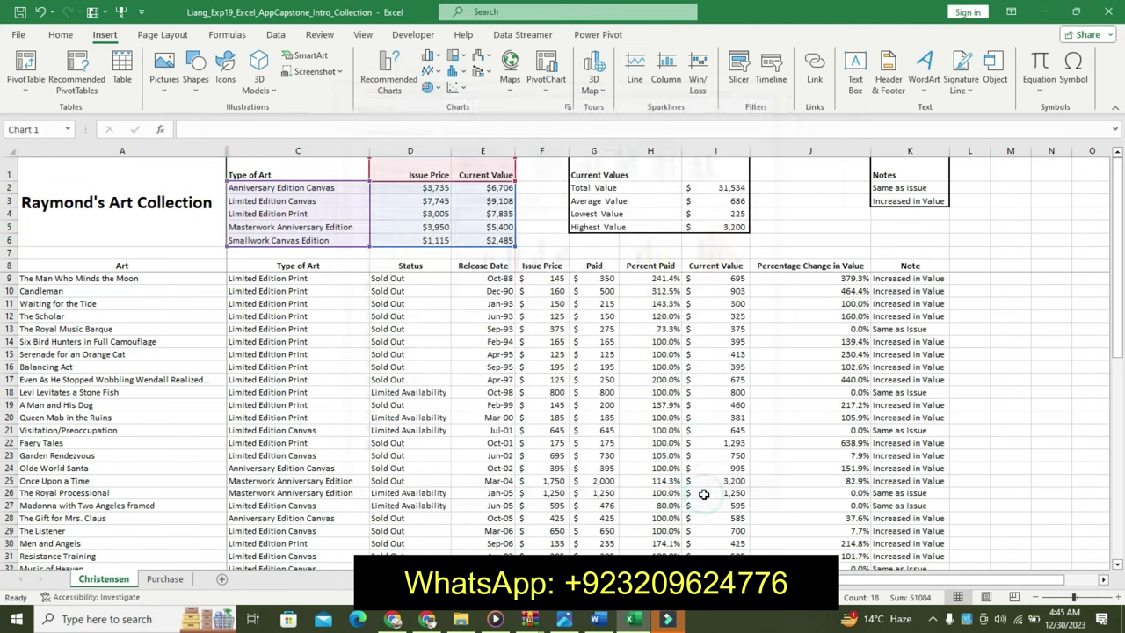
click(597, 619)
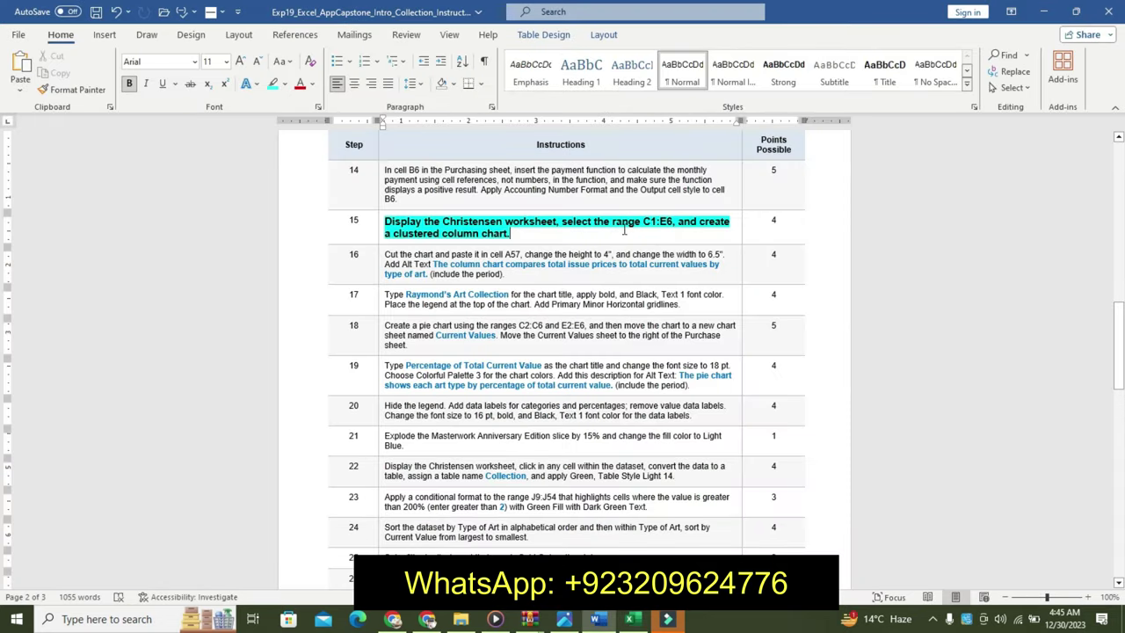
Step: Undo step 15's formatting and make step 16 11 pt, bold and cyan-highlighted
key(ctrl+z)
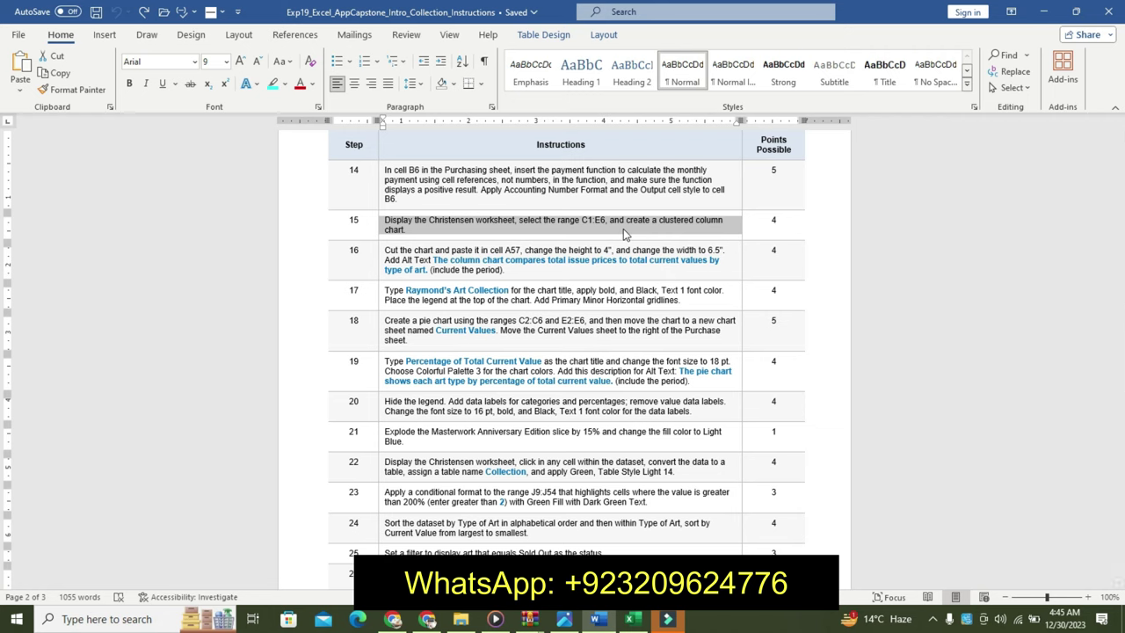
click(379, 270)
click(474, 223)
click(474, 223)
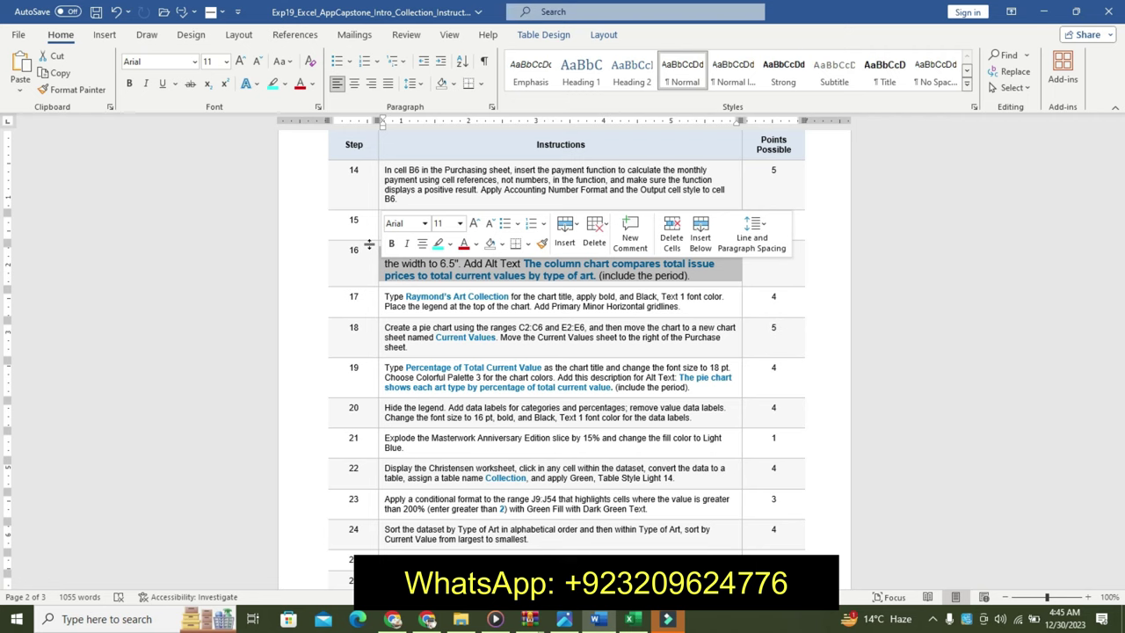
click(391, 243)
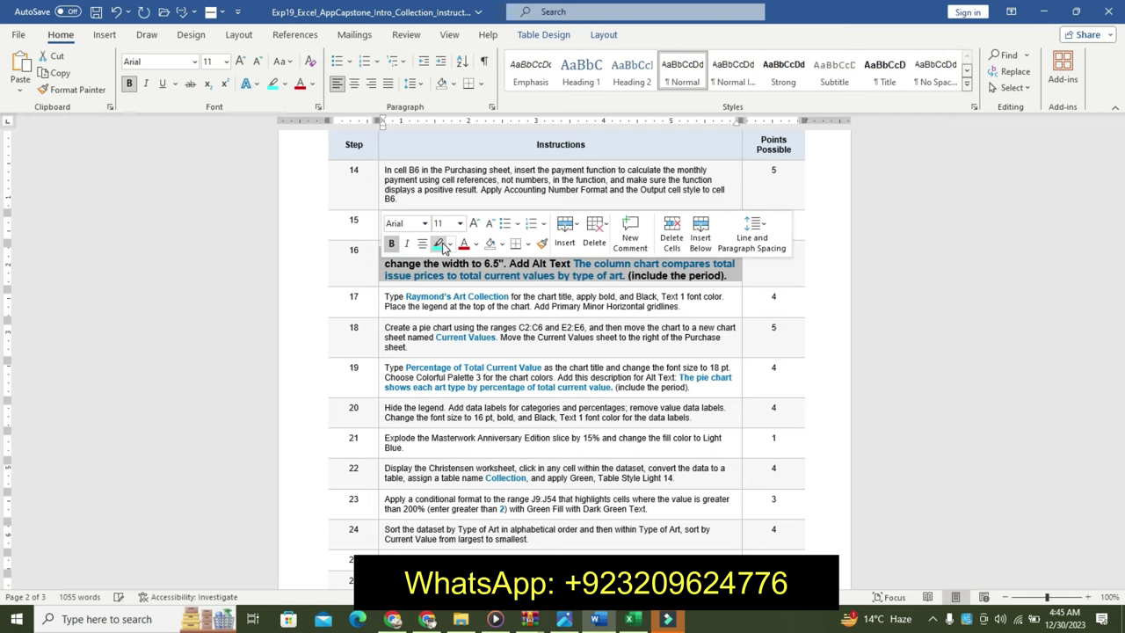
click(437, 243)
click(370, 302)
drag(385, 251, 563, 255)
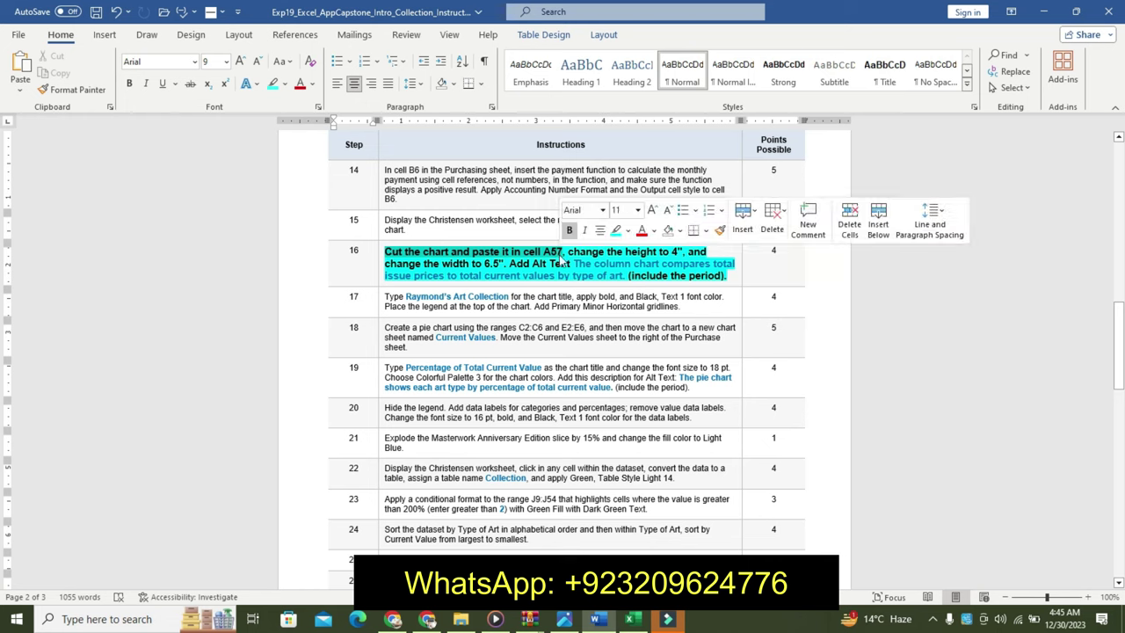
click(635, 621)
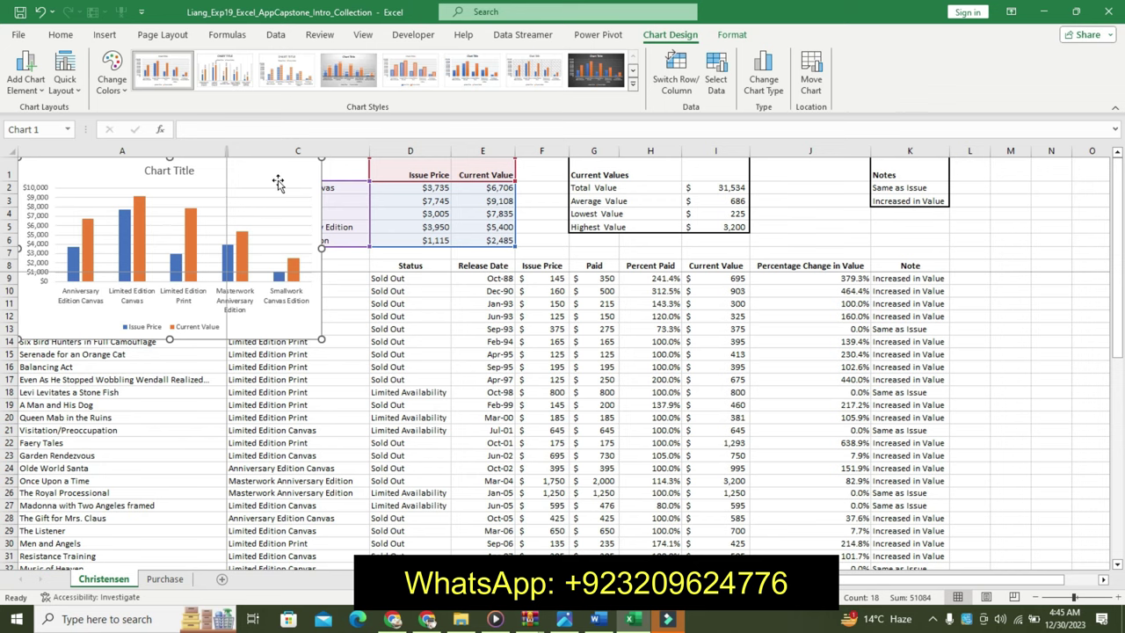
Step: Cut the column chart and paste it at cell A57 on the Christensen sheet
right_click(285, 167)
click(303, 191)
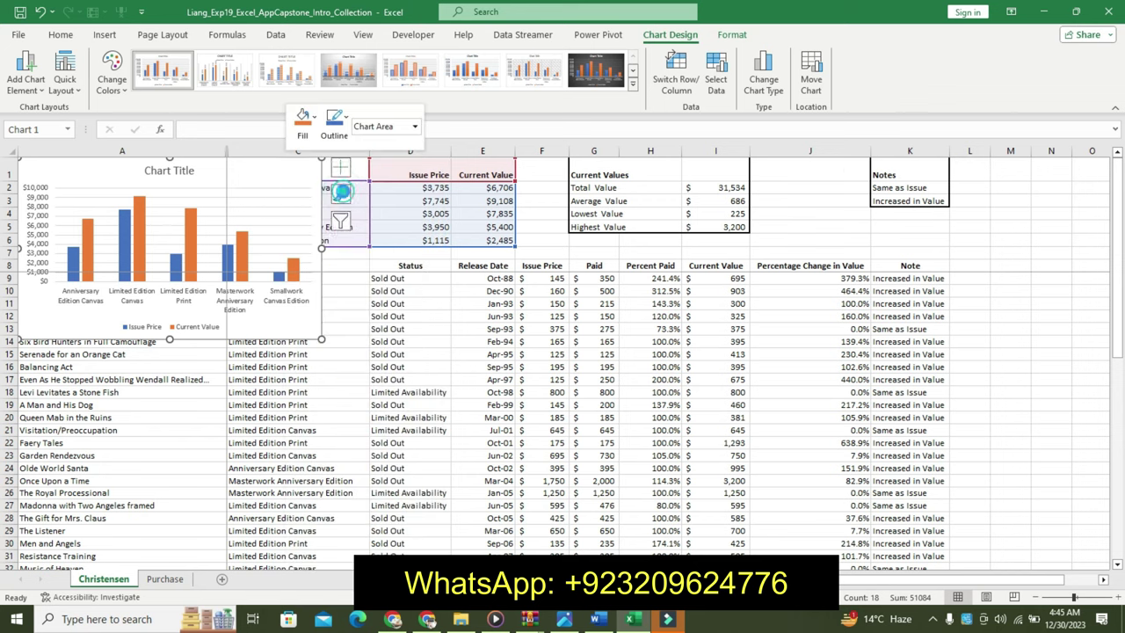
scroll(1101, 483, down, 8)
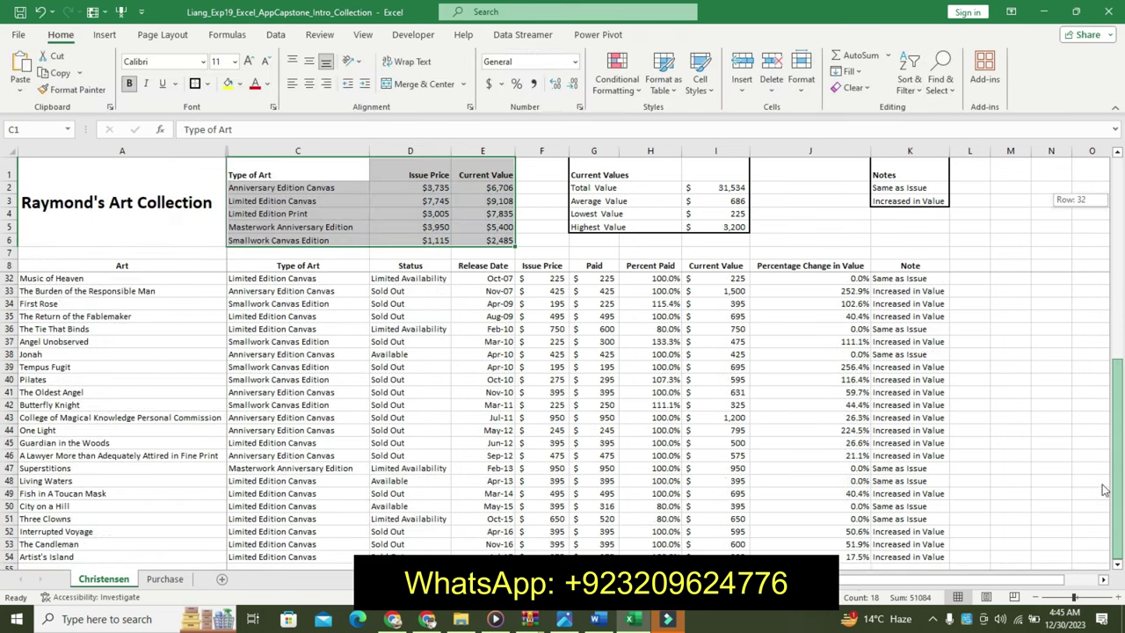
click(1119, 565)
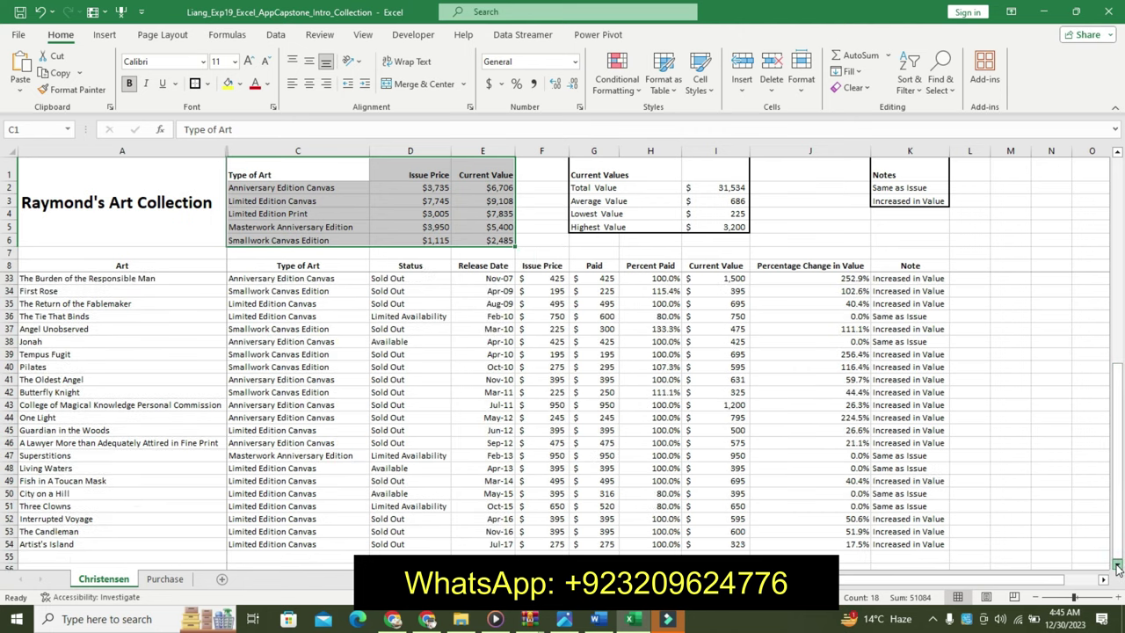
click(90, 481)
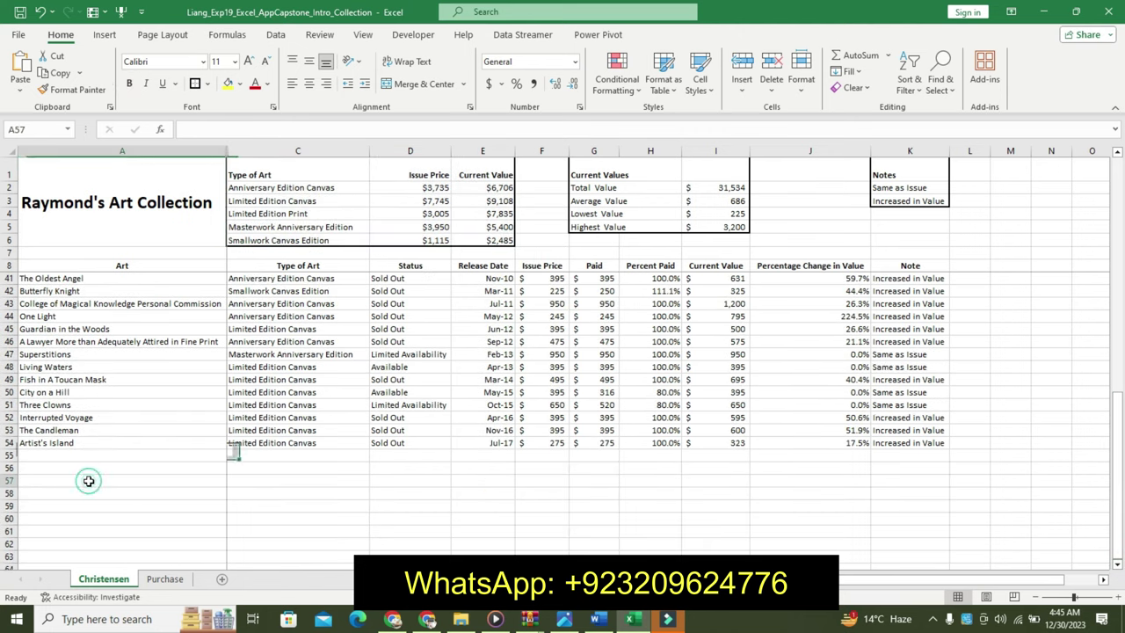
click(21, 77)
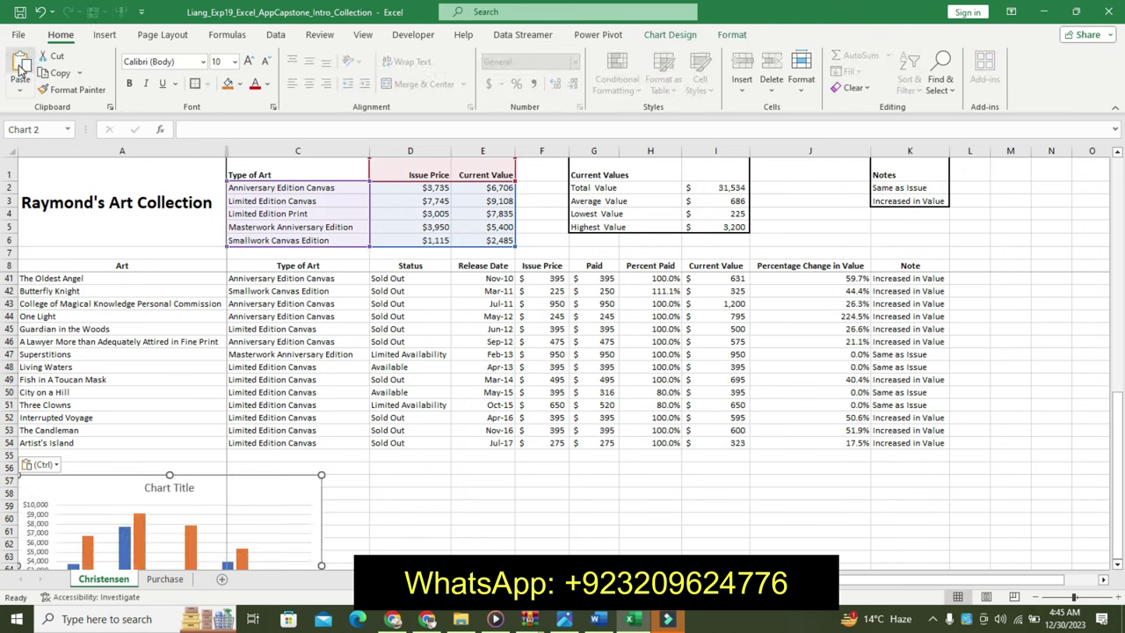
Step: Check the chart height and width requirement in step 16 of the instructions
click(597, 619)
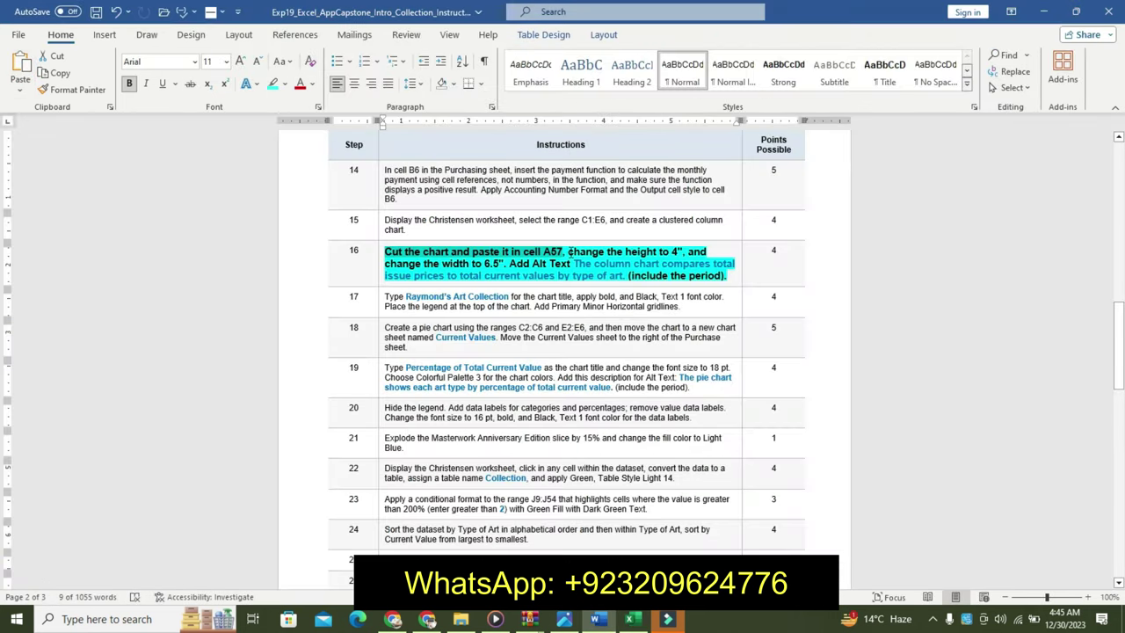
drag(569, 252, 508, 263)
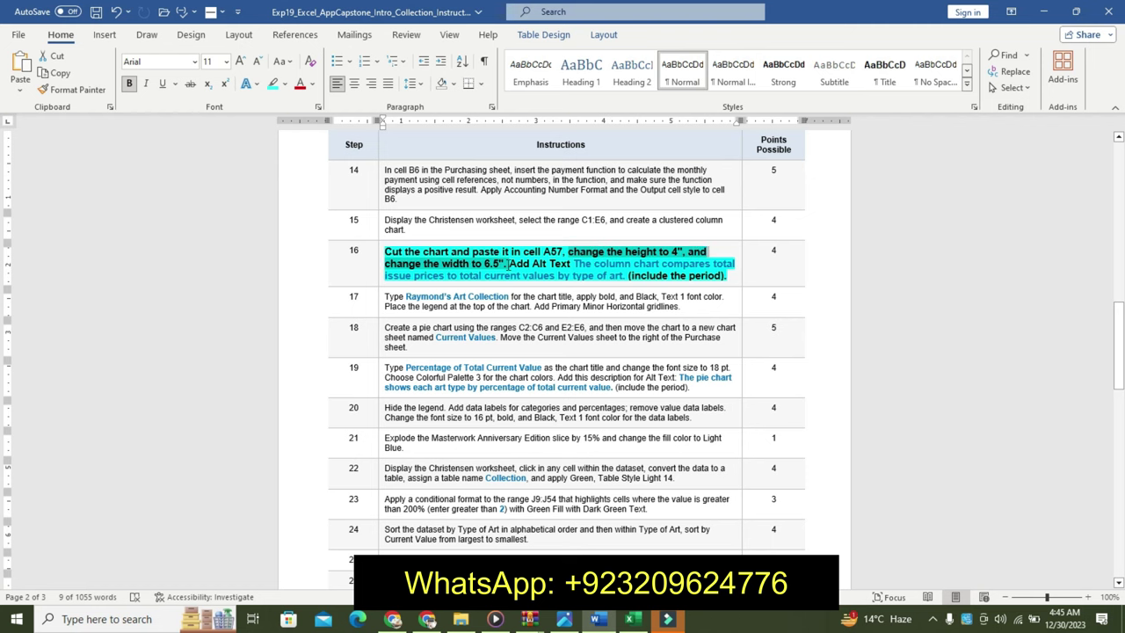
click(631, 619)
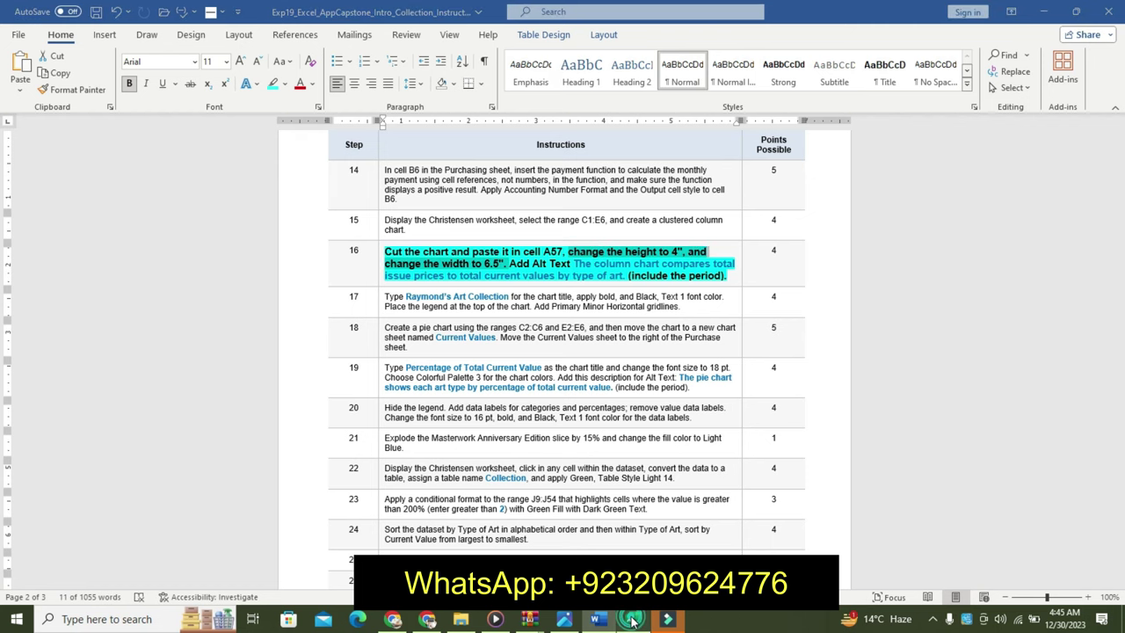
click(665, 379)
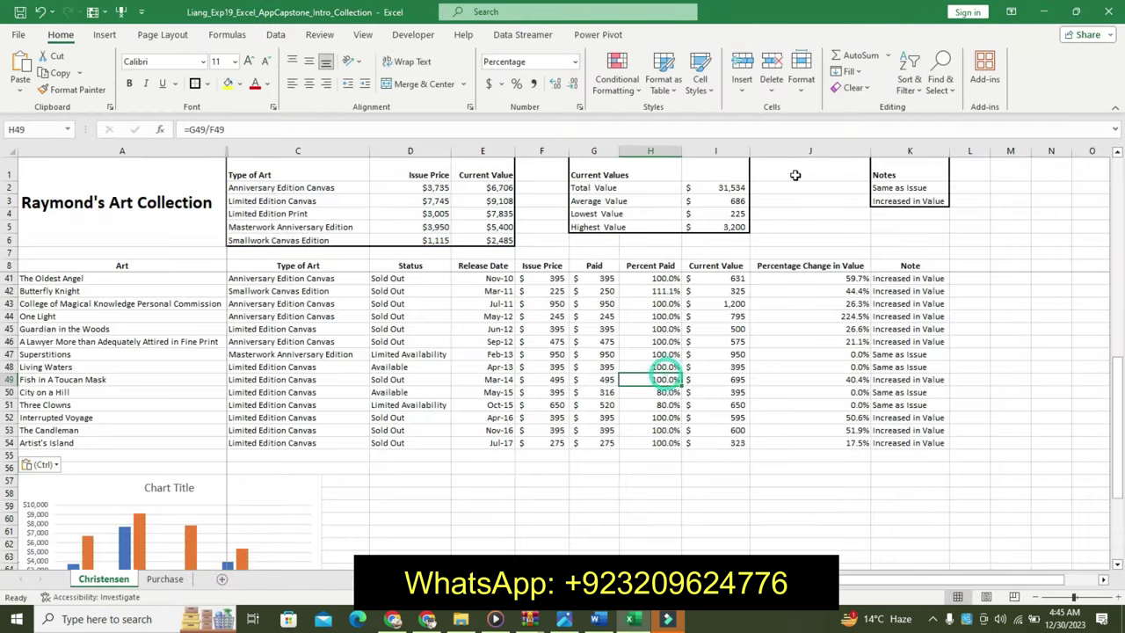
Step: Select the chart at A57 and raise its Shape Height to 4 inches
click(248, 494)
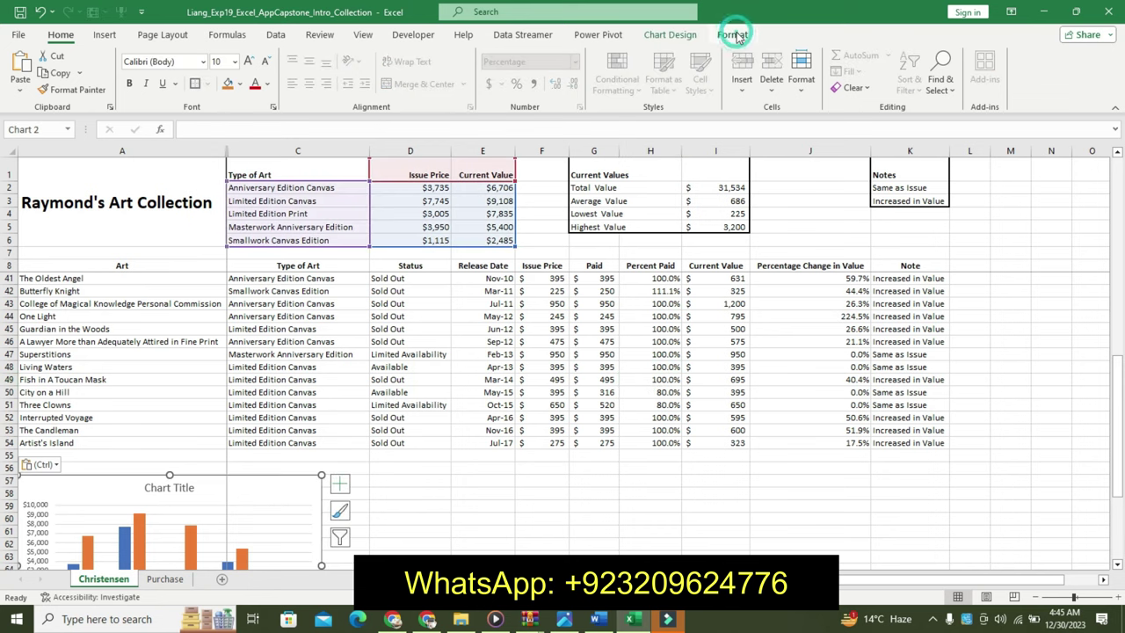
click(735, 35)
click(630, 620)
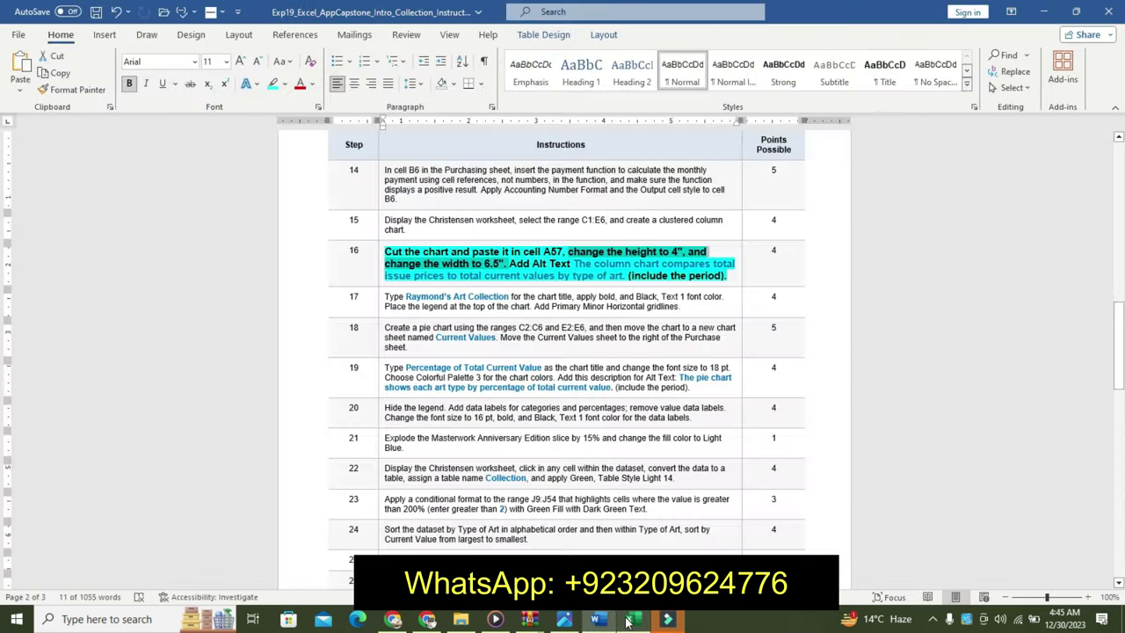
click(629, 620)
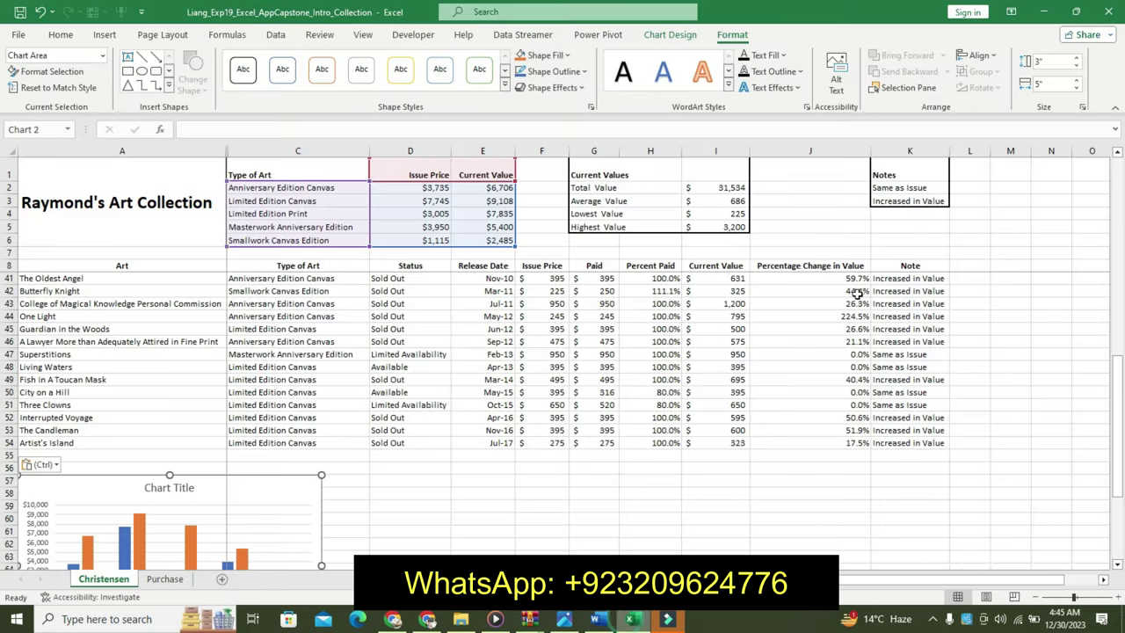
click(1077, 58)
click(1077, 58)
click(1077, 58)
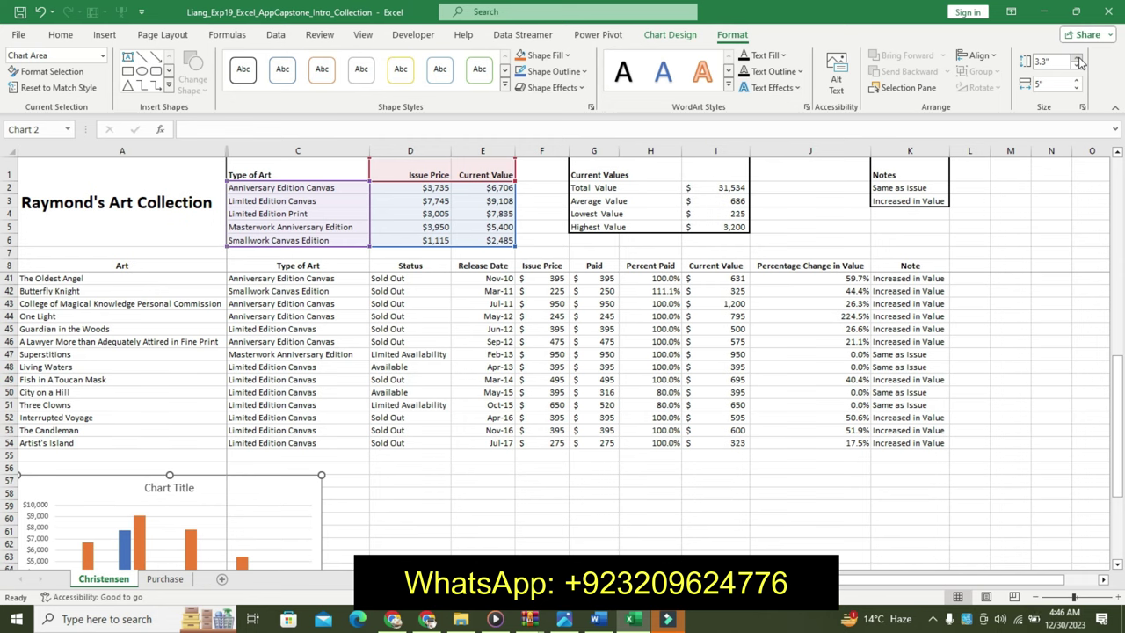
click(1078, 59)
click(1078, 58)
click(1078, 59)
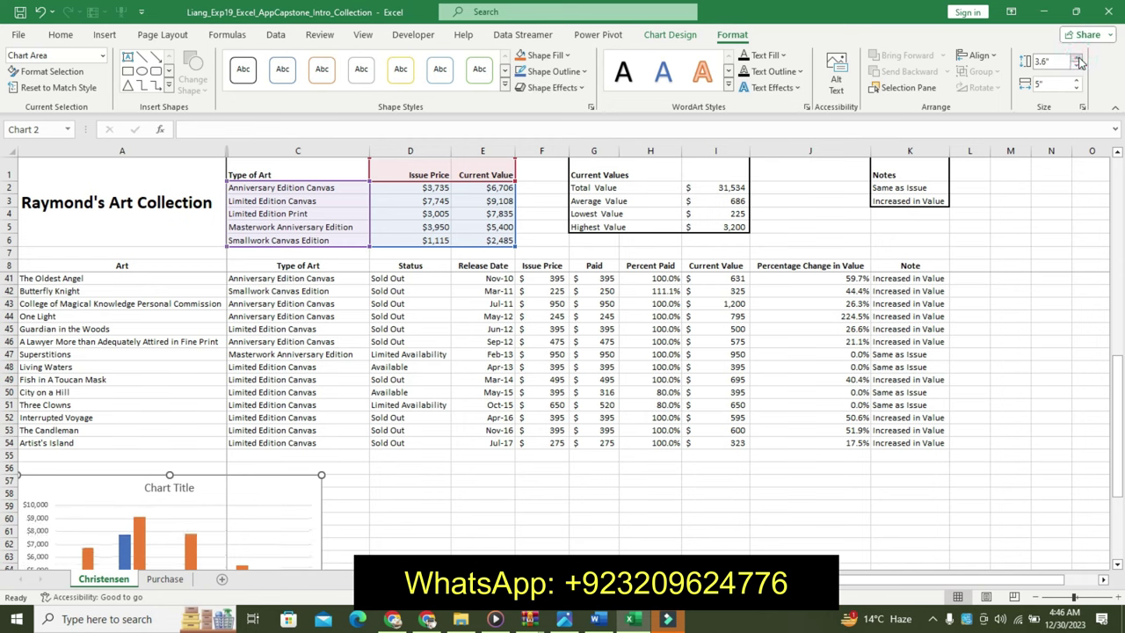
click(1078, 59)
click(1078, 59)
click(1077, 59)
click(1078, 59)
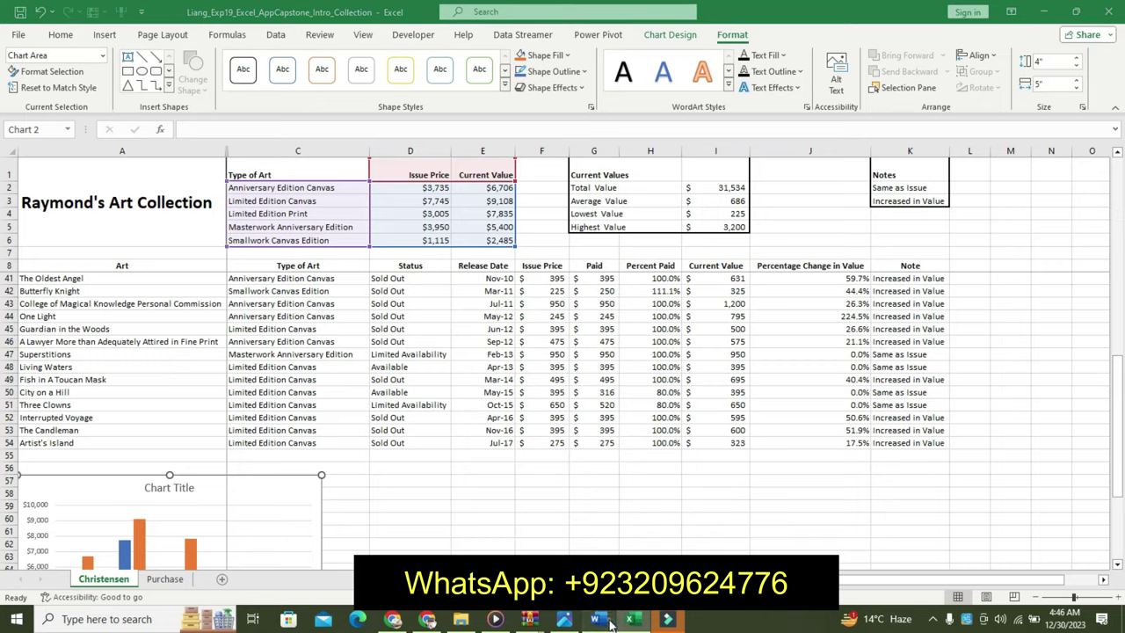
click(609, 620)
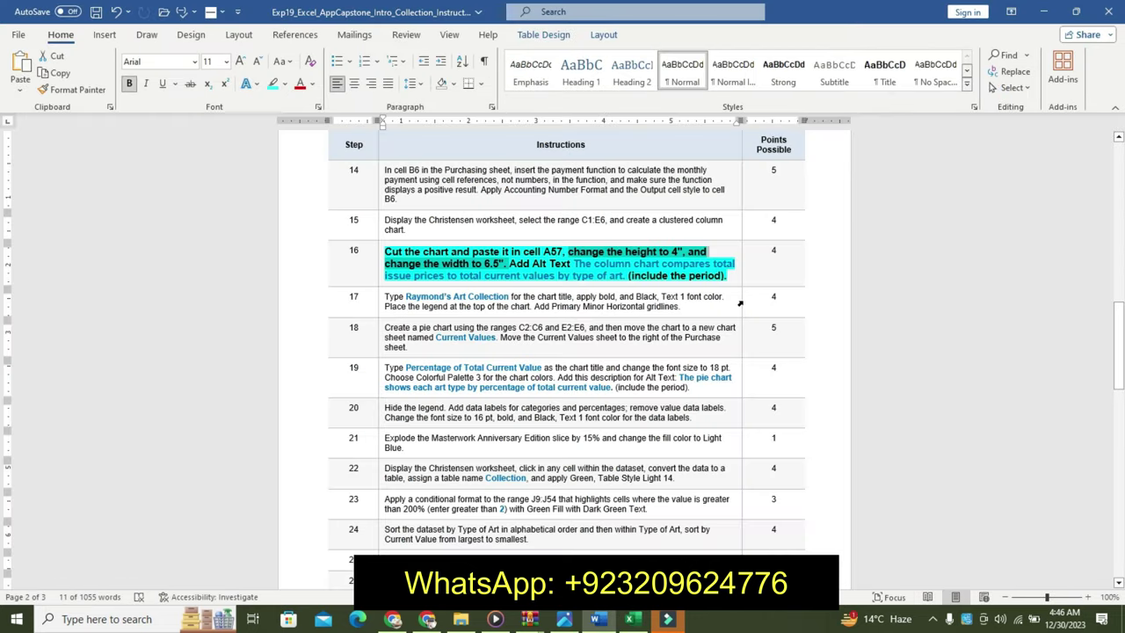
drag(740, 303, 655, 492)
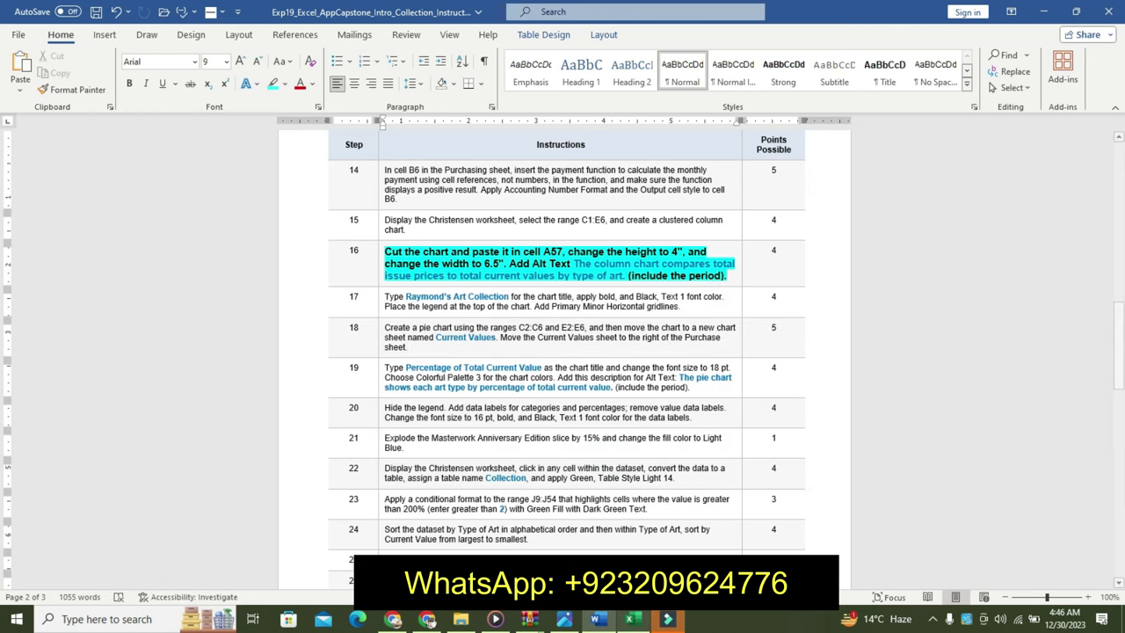
Step: Raise the chart's Shape Width to 6.5 inches
click(626, 621)
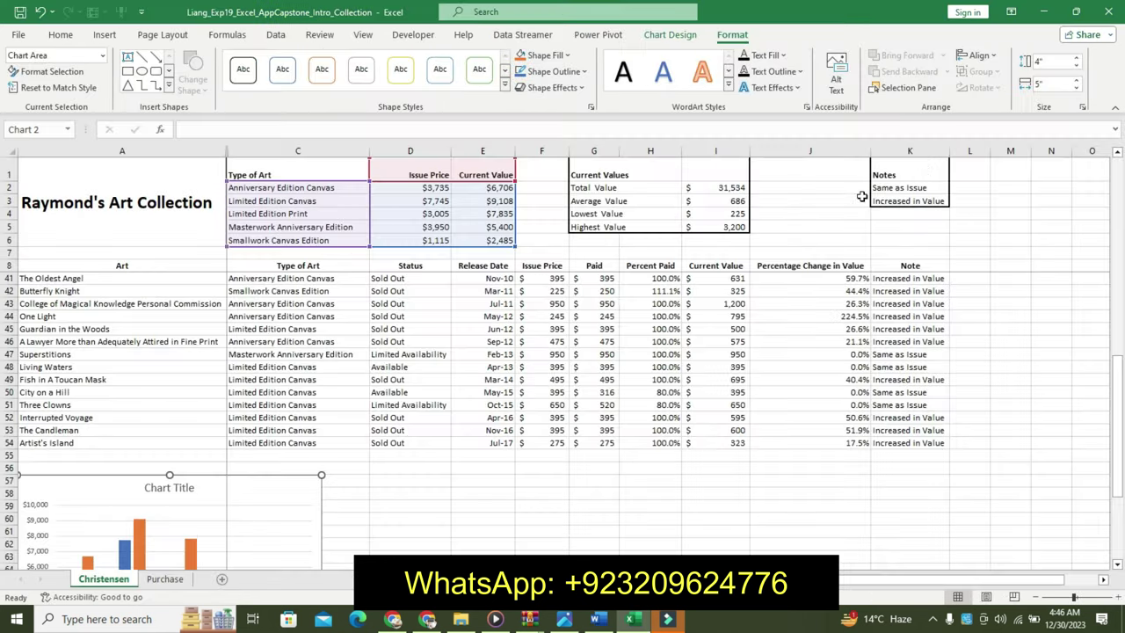
click(1076, 80)
click(1075, 81)
click(1074, 81)
click(1074, 81)
click(1074, 81)
click(1074, 81)
click(1074, 80)
click(1075, 81)
click(1075, 81)
click(1074, 81)
click(1075, 88)
click(1074, 88)
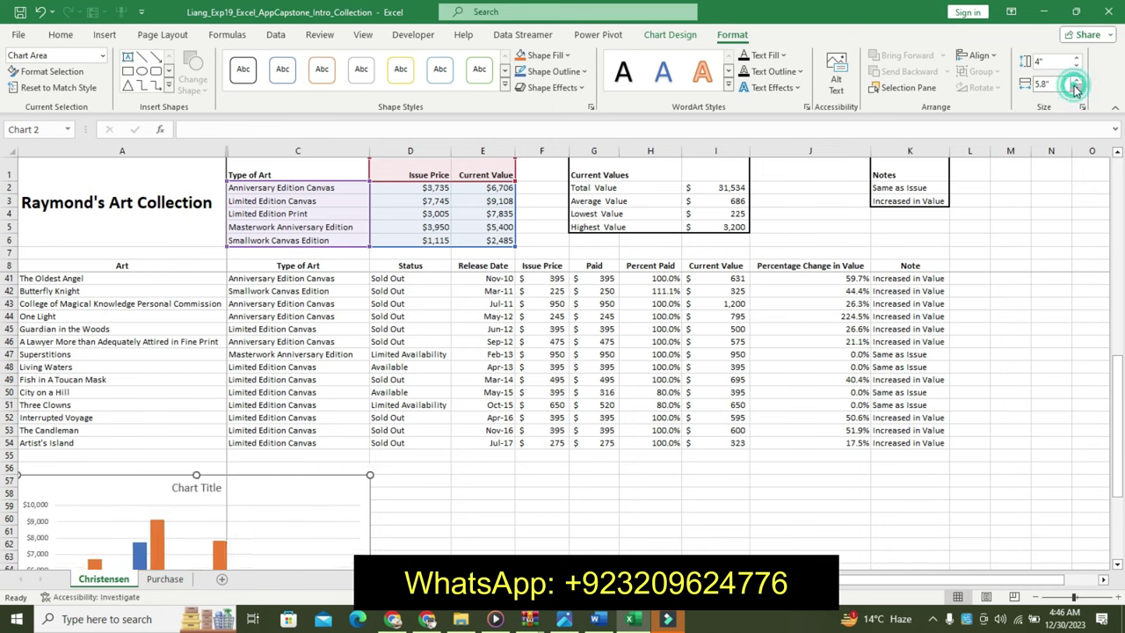
click(1074, 80)
click(1074, 80)
click(1074, 80)
click(1075, 81)
click(1075, 81)
click(1075, 81)
click(1075, 81)
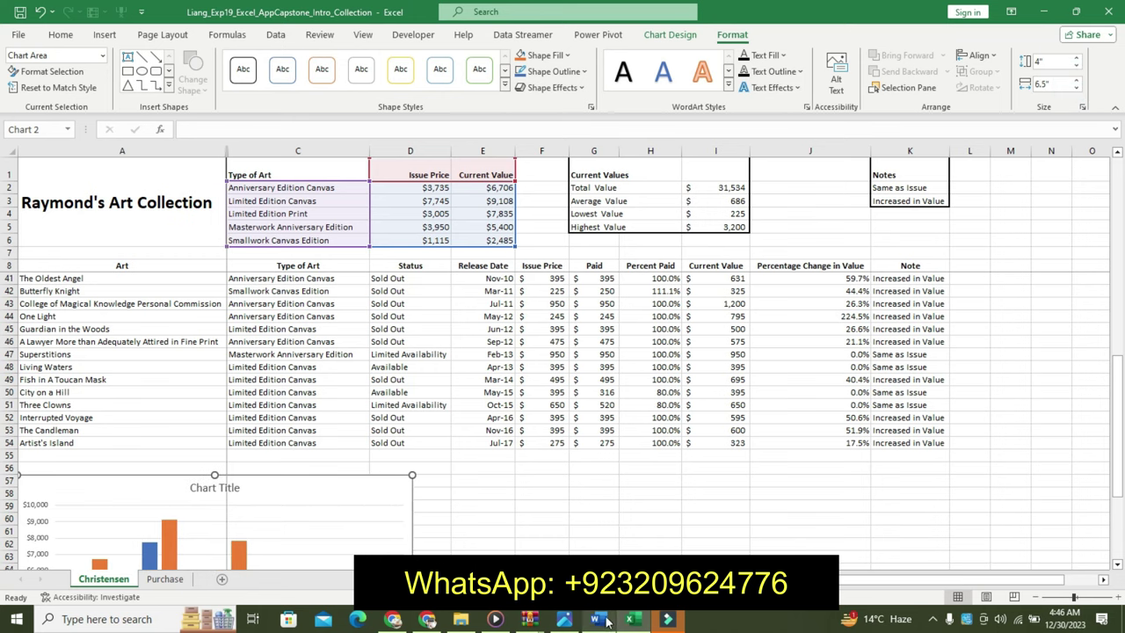
Step: Select the alt text sentence in step 16 of the Word instructions
click(603, 623)
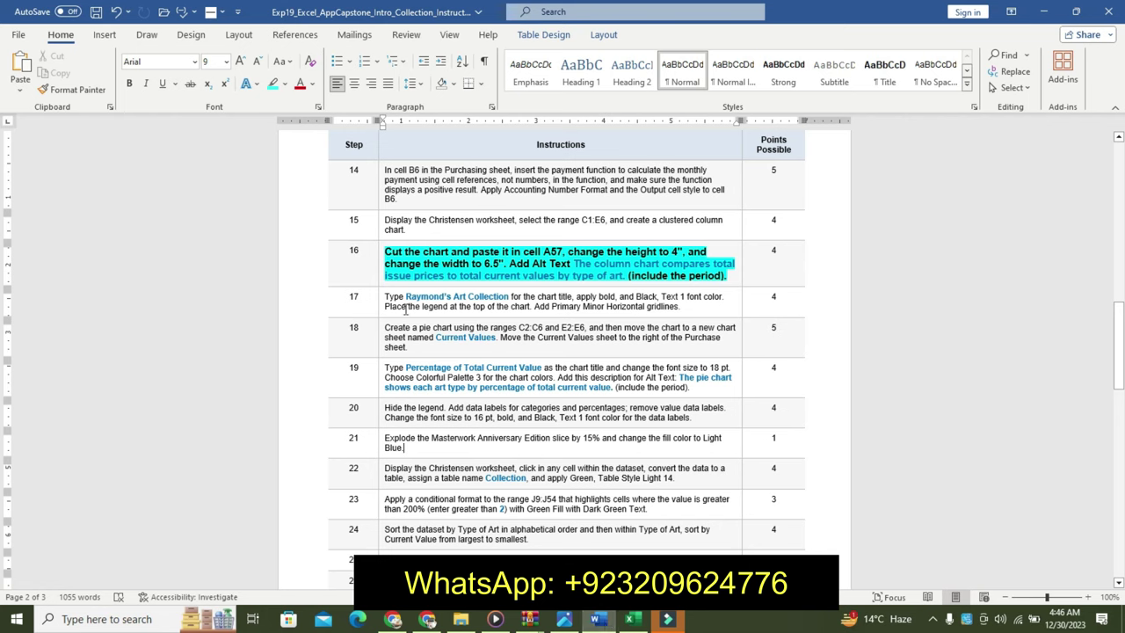
drag(575, 264, 621, 280)
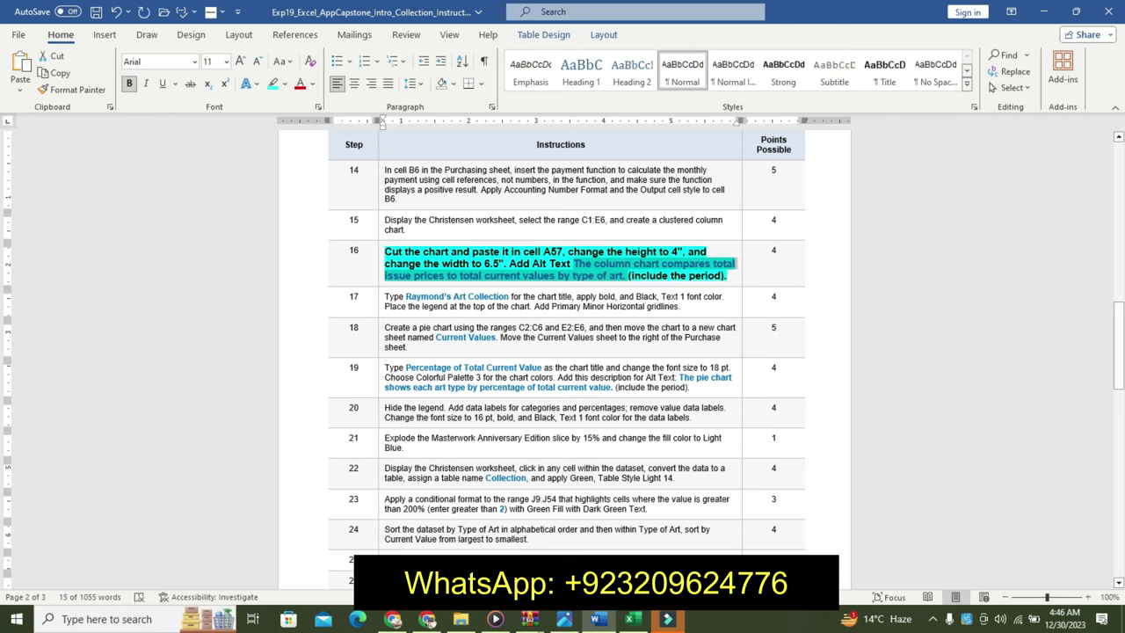
click(630, 619)
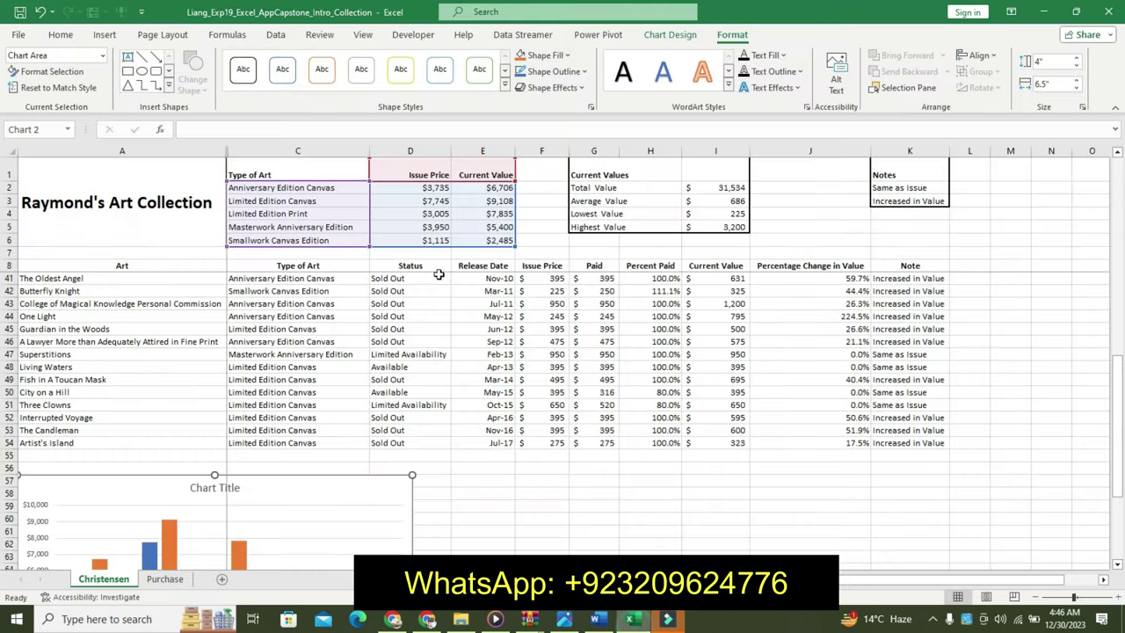
Step: Add the step 16 description comparing issue prices to current values by art type as alt text
right_click(340, 487)
click(365, 431)
click(1002, 326)
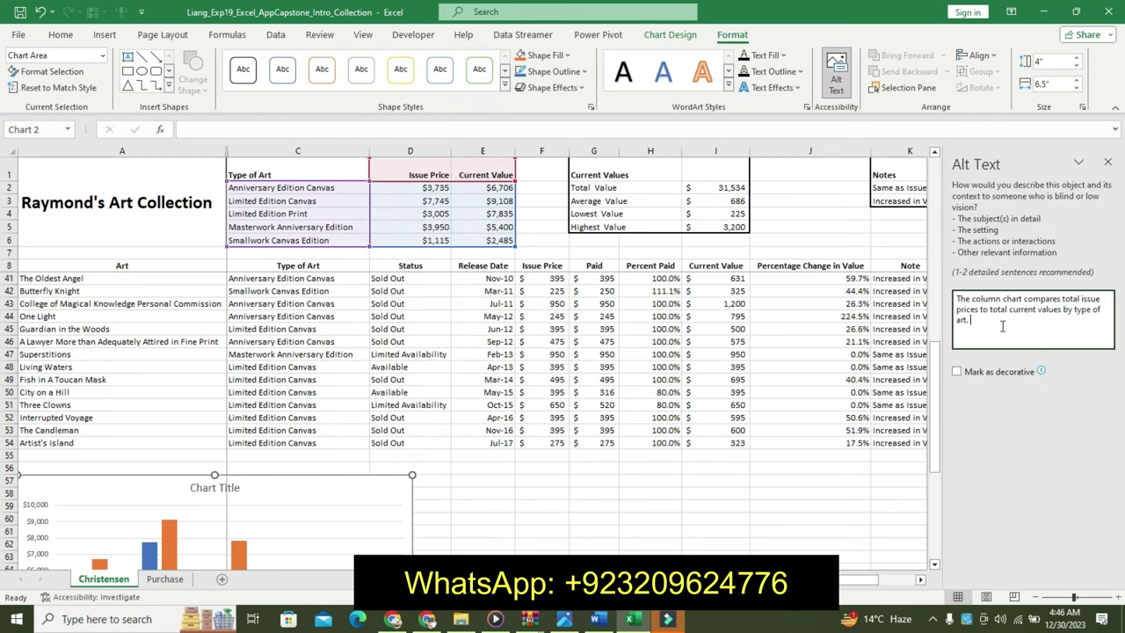
click(1108, 165)
click(597, 619)
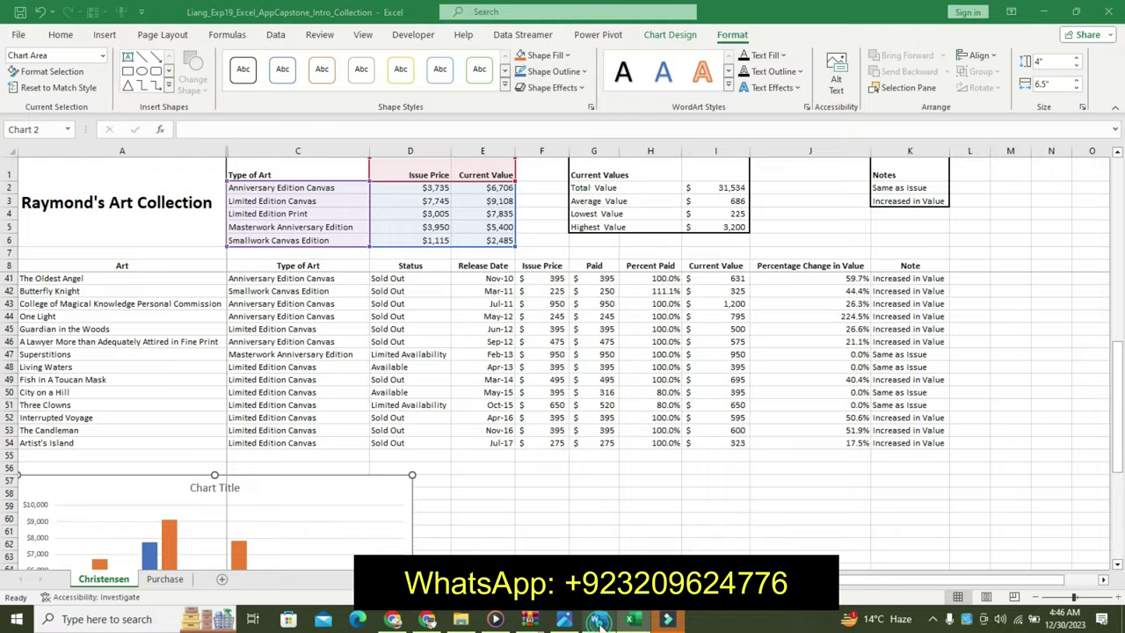
Step: Undo step 16's highlighting in Word and bring up Excel's Purchase sheet
key(ctrl+z)
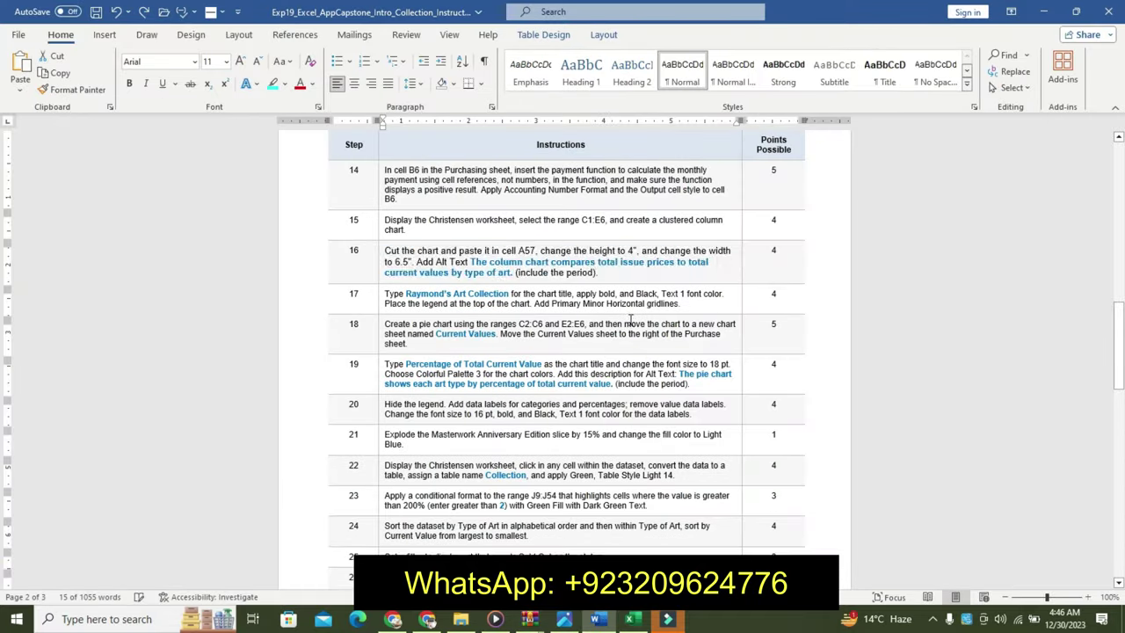
click(463, 320)
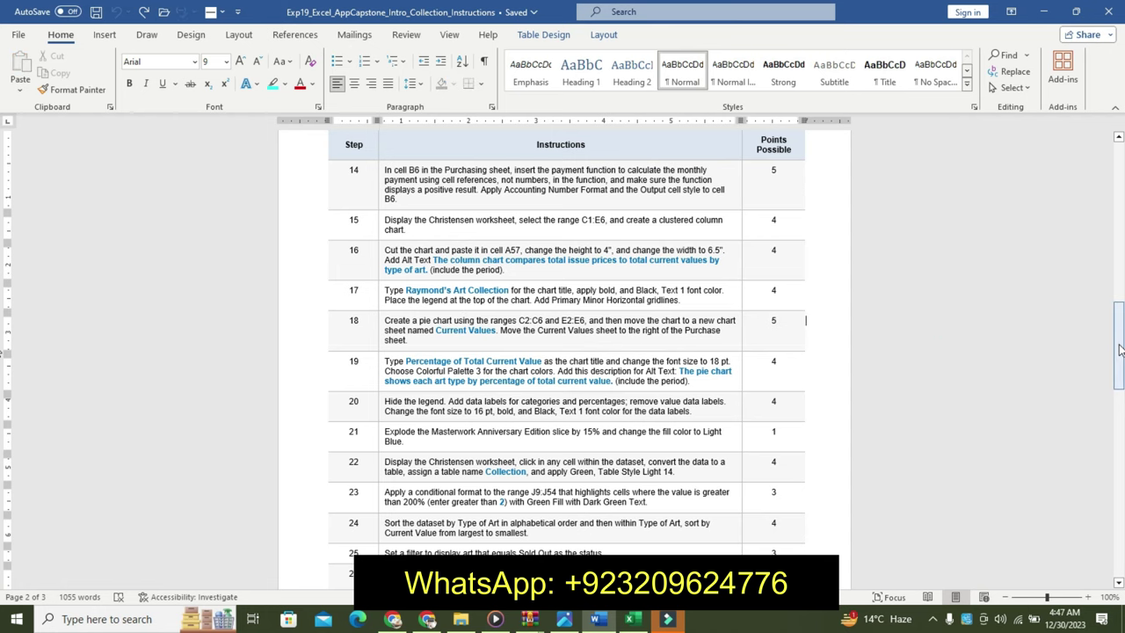
drag(1119, 350, 1119, 185)
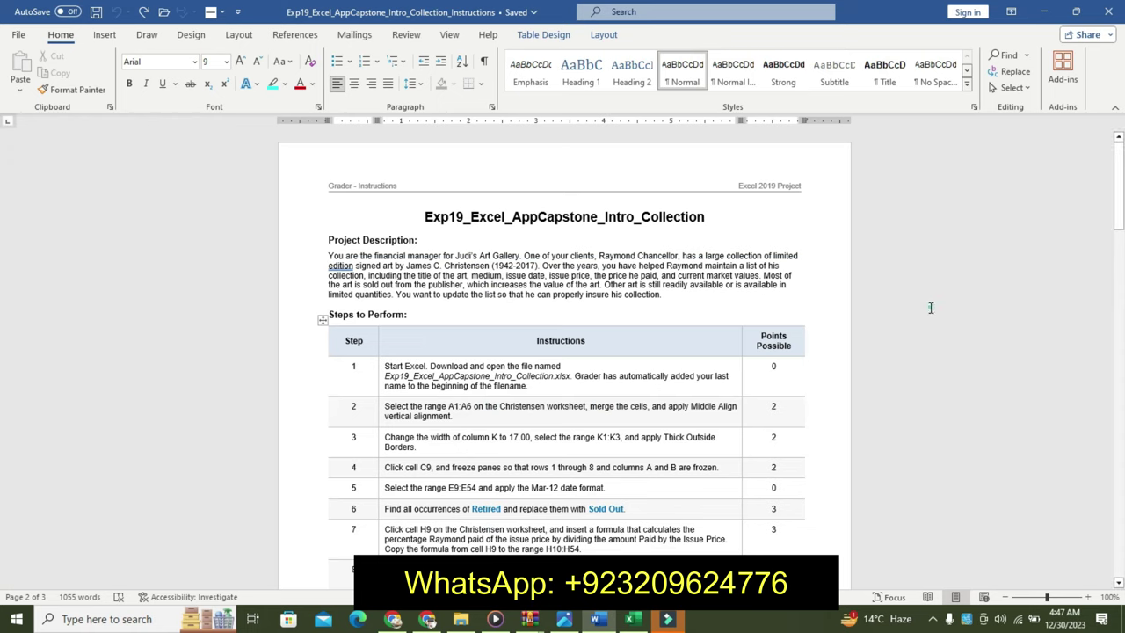
click(630, 619)
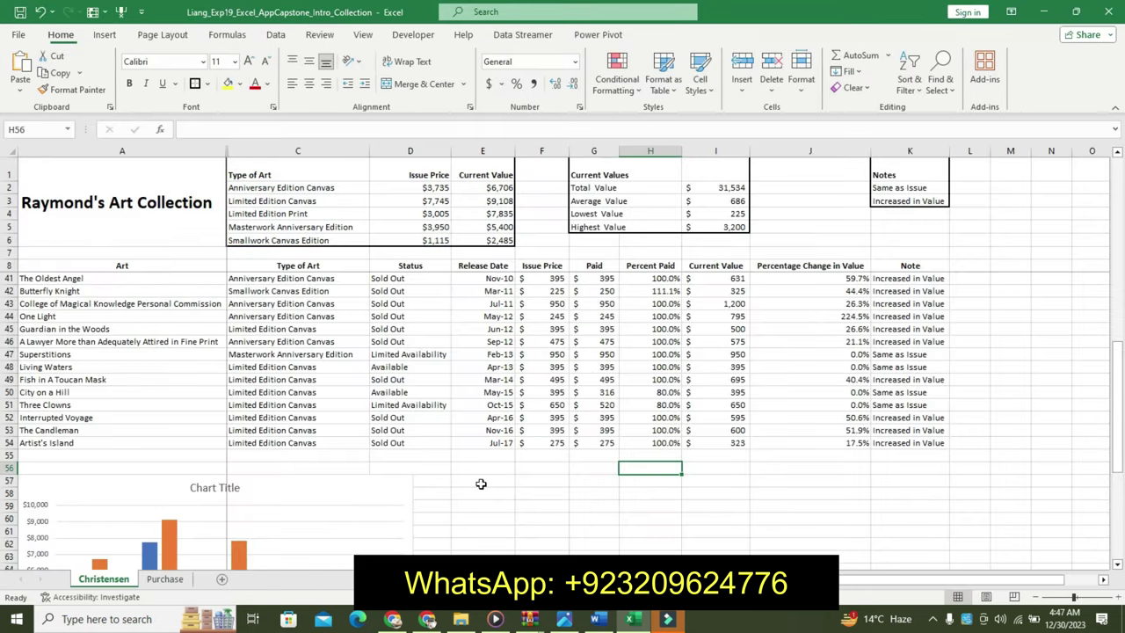
click(163, 580)
click(272, 406)
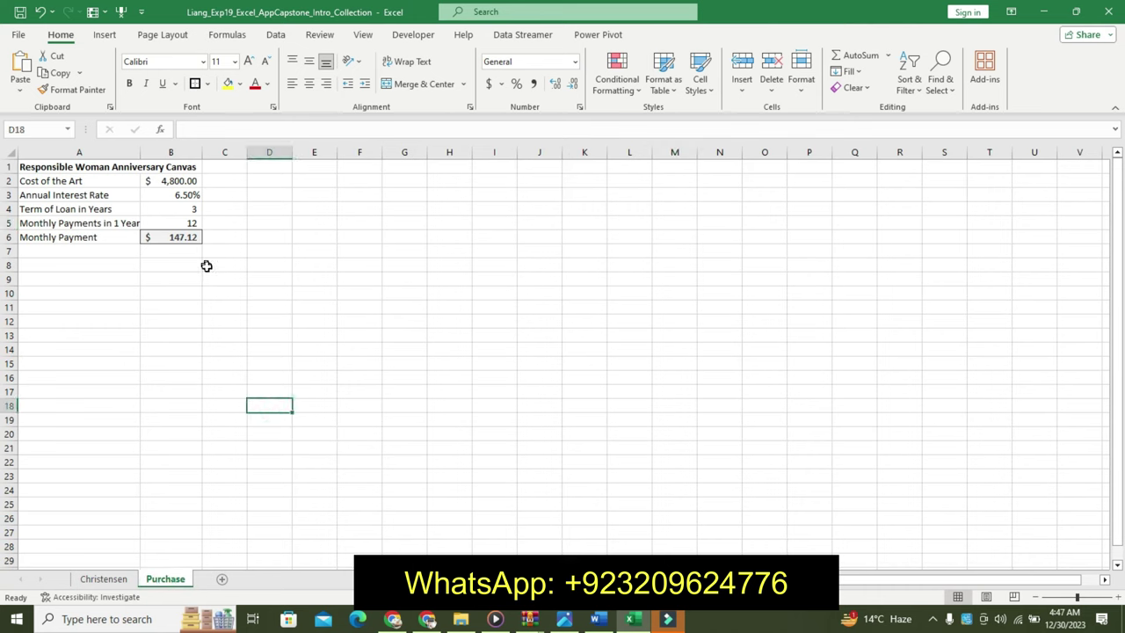